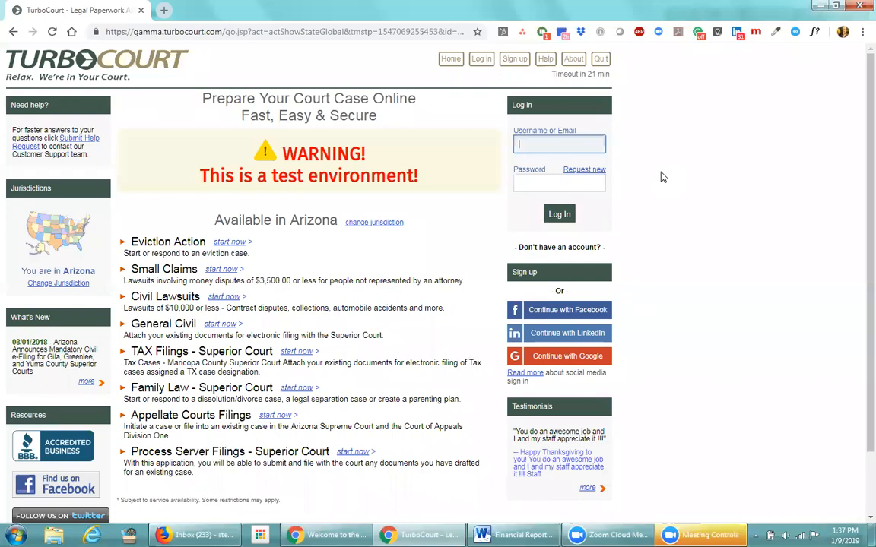
Sign in to the TurboCourt test site with the filer's username and password
text(karinad)
key(Tab)
text(********)
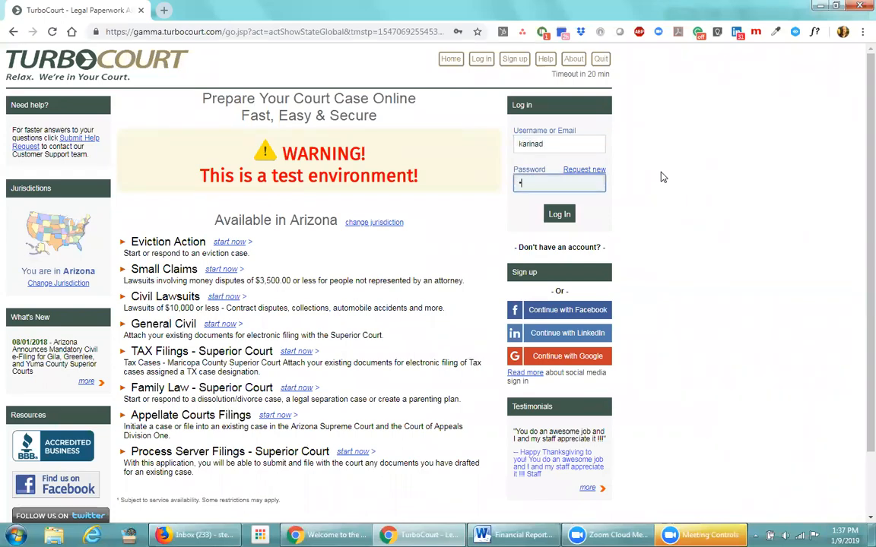
text(***)
click(558, 215)
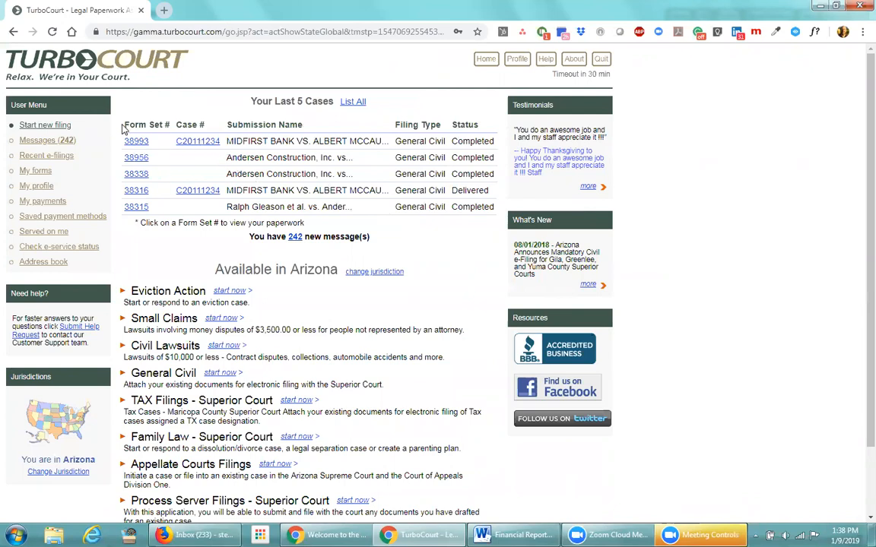
drag(125, 122, 143, 121)
click(114, 132)
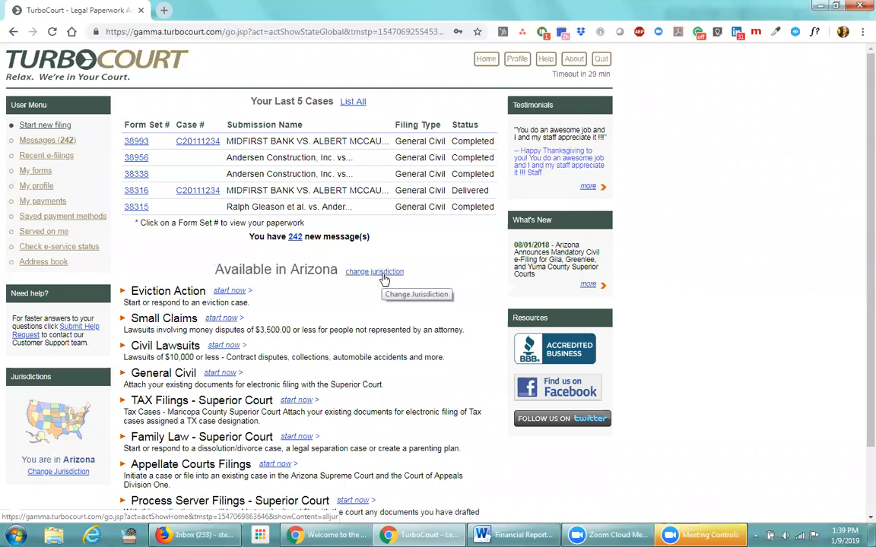
scroll(377, 281, down, 1)
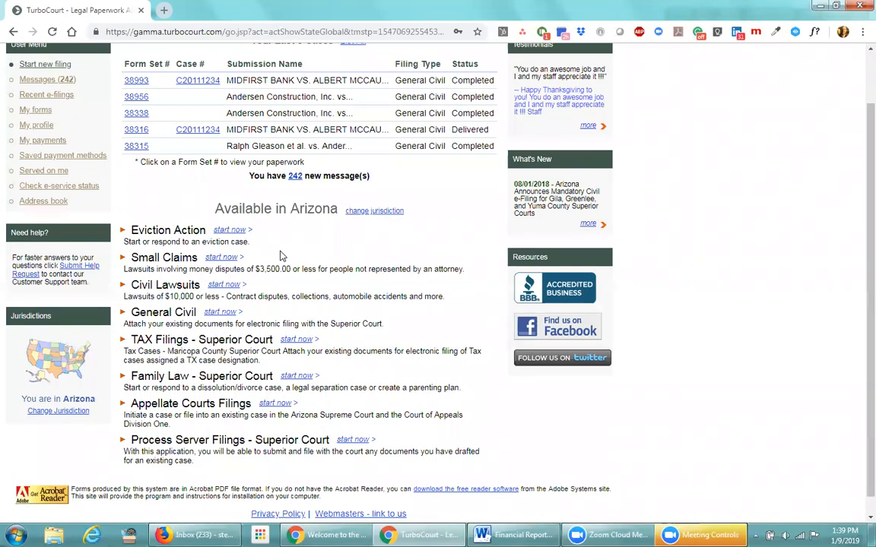
scroll(279, 257, up, 1)
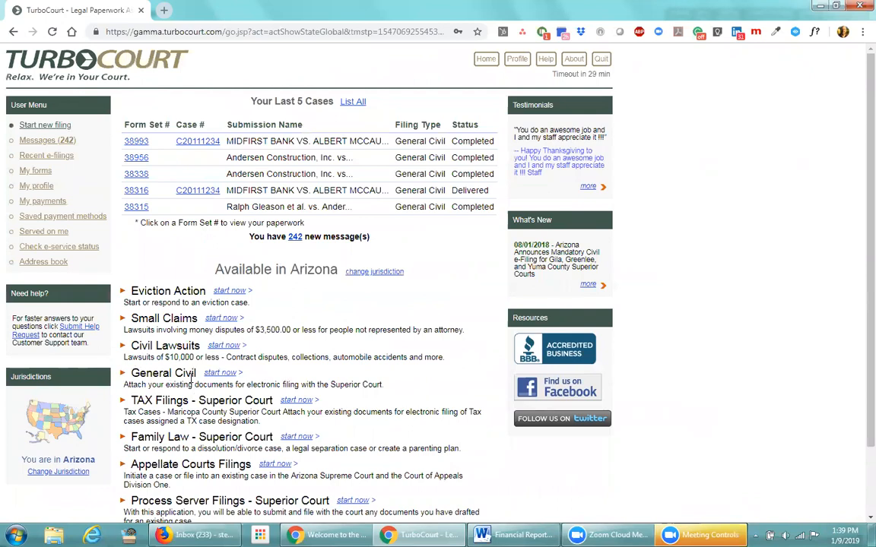
Start a General Civil filing and check the Where to file county list without choosing one
click(219, 374)
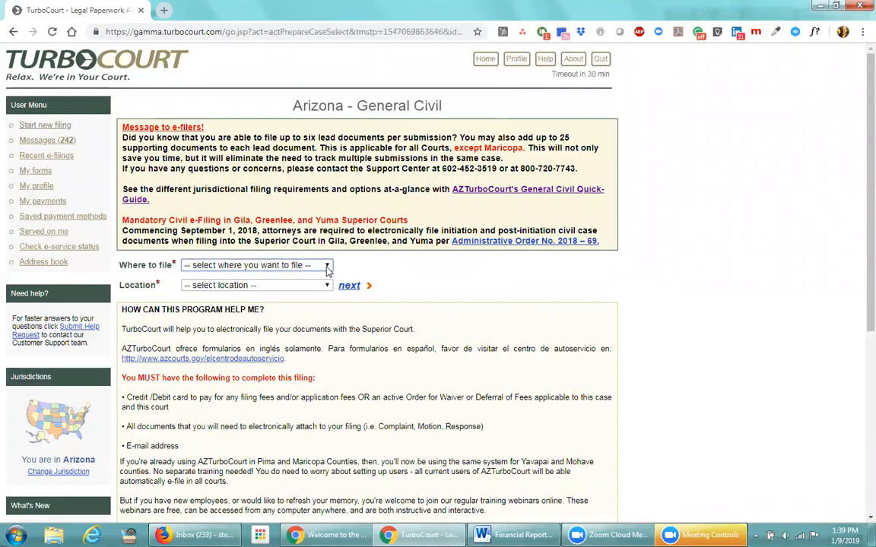
click(327, 266)
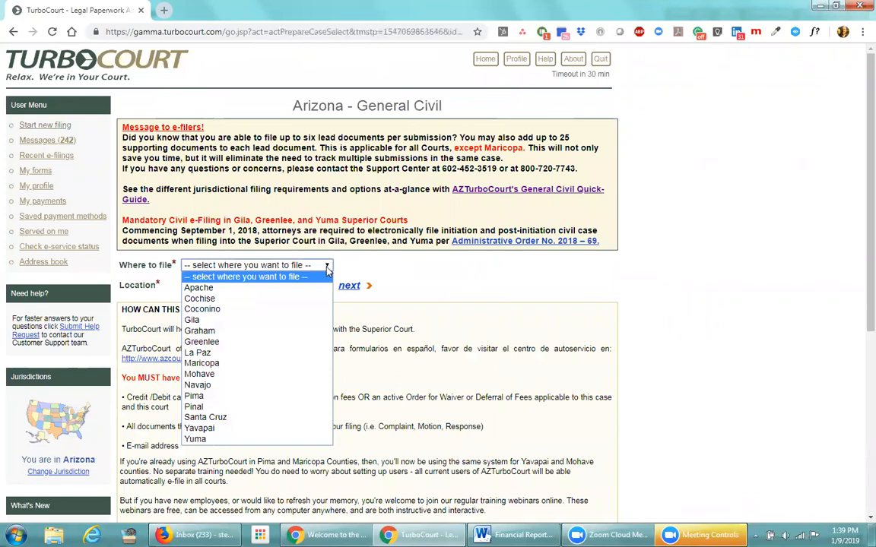
click(327, 266)
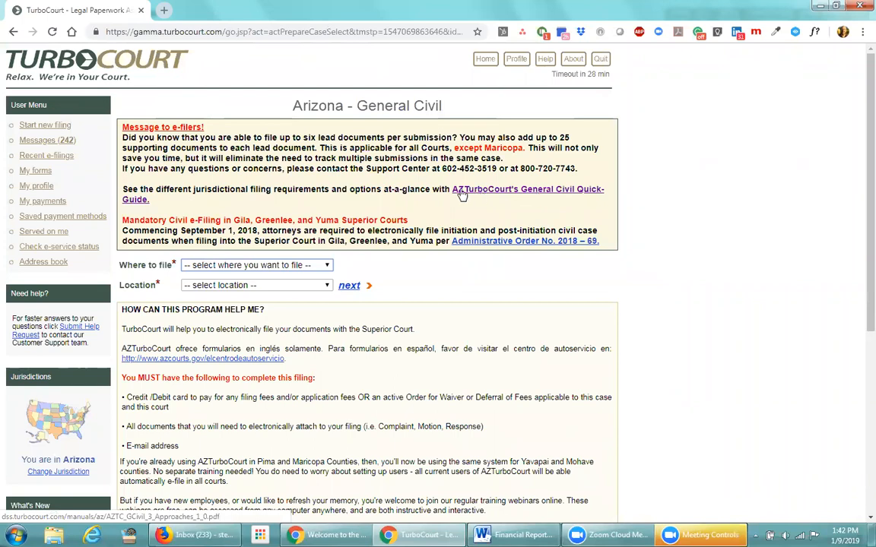
click(539, 196)
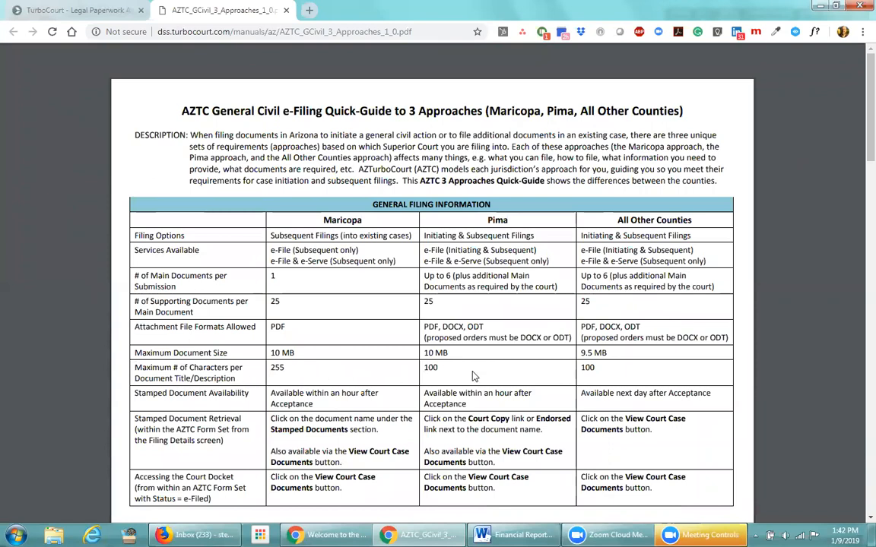
scroll(472, 375, down, 1)
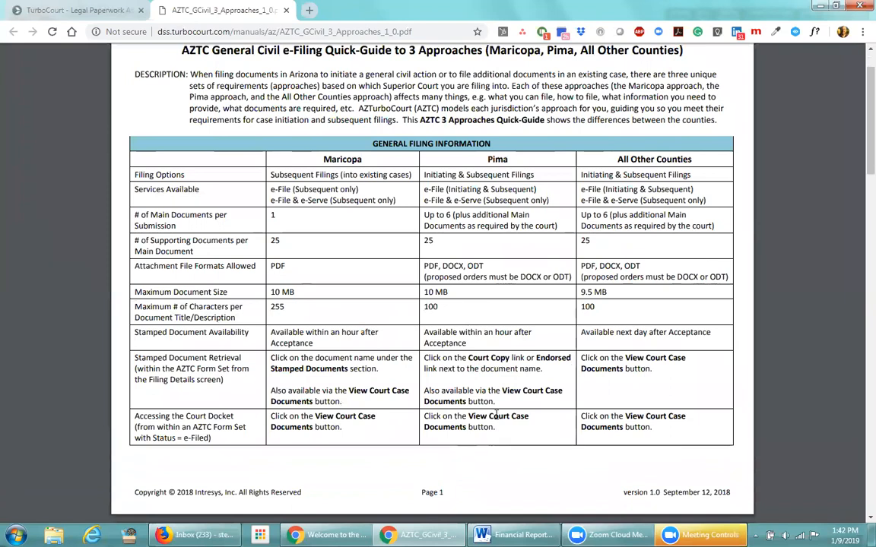
scroll(497, 414, down, 7)
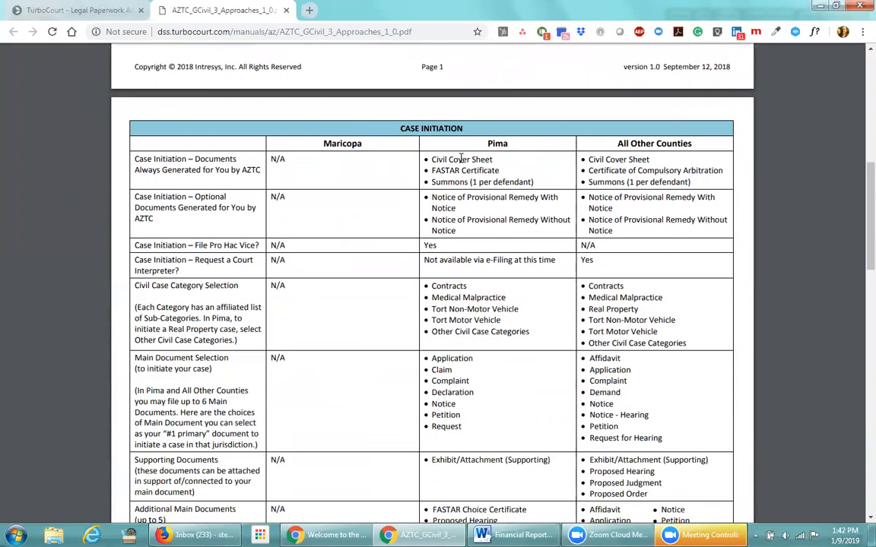
scroll(468, 187, down, 3)
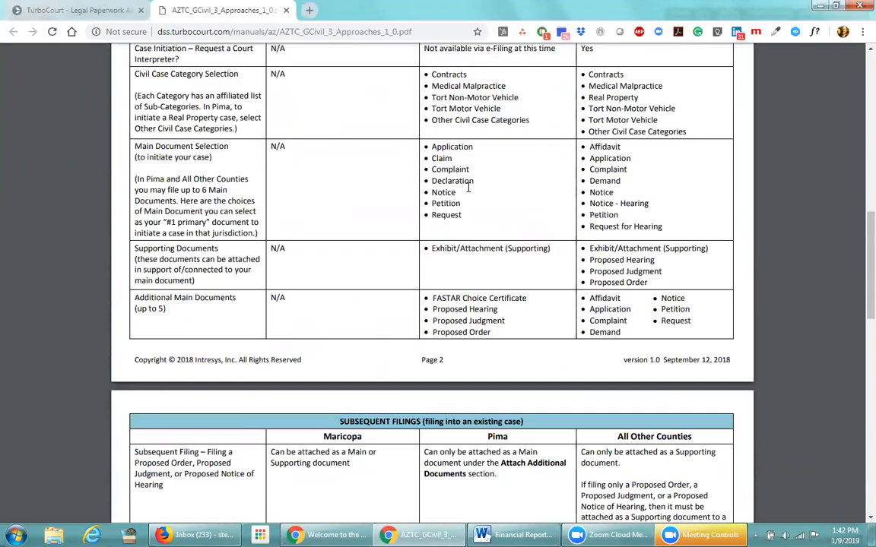
scroll(468, 187, down, 3)
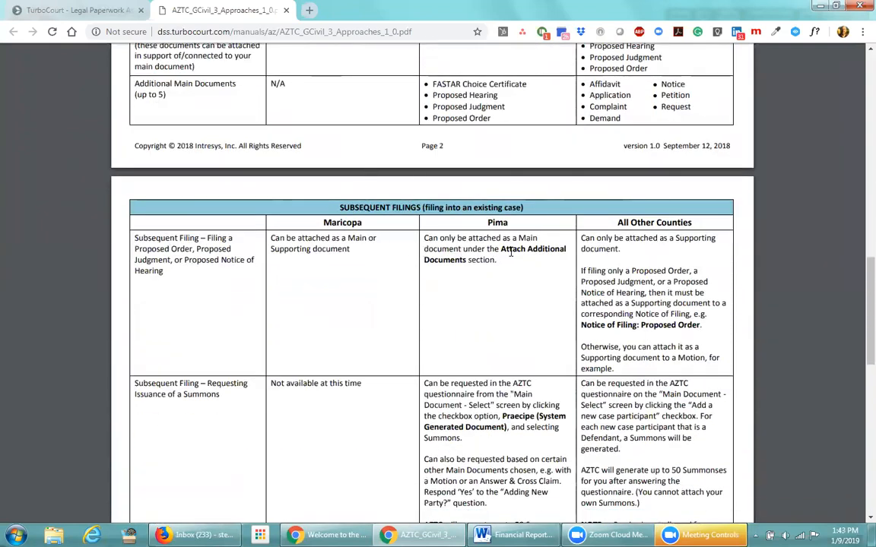
scroll(493, 293, down, 1)
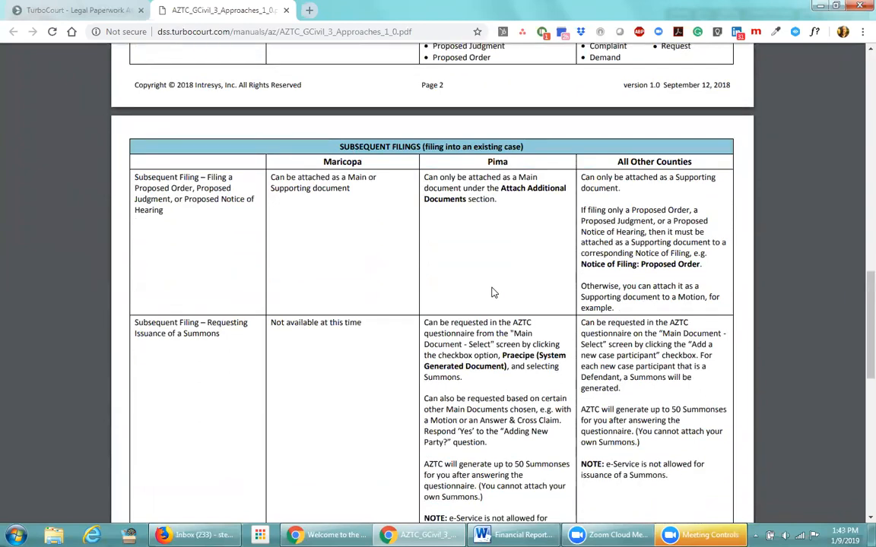
scroll(492, 293, down, 1)
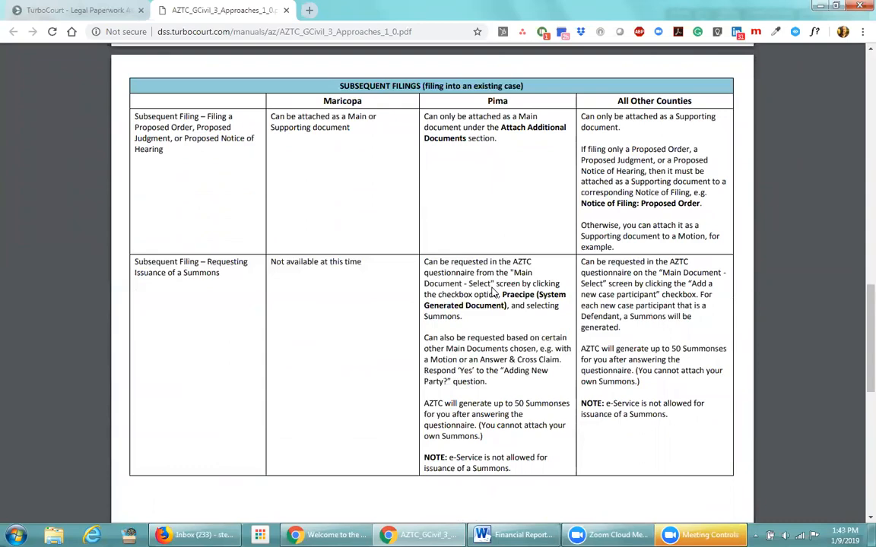
scroll(493, 293, down, 6)
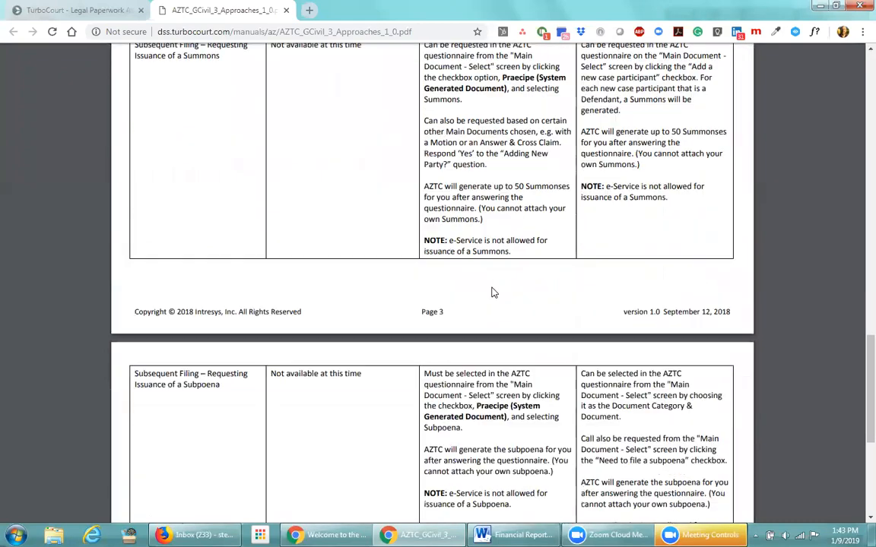
scroll(493, 292, down, 3)
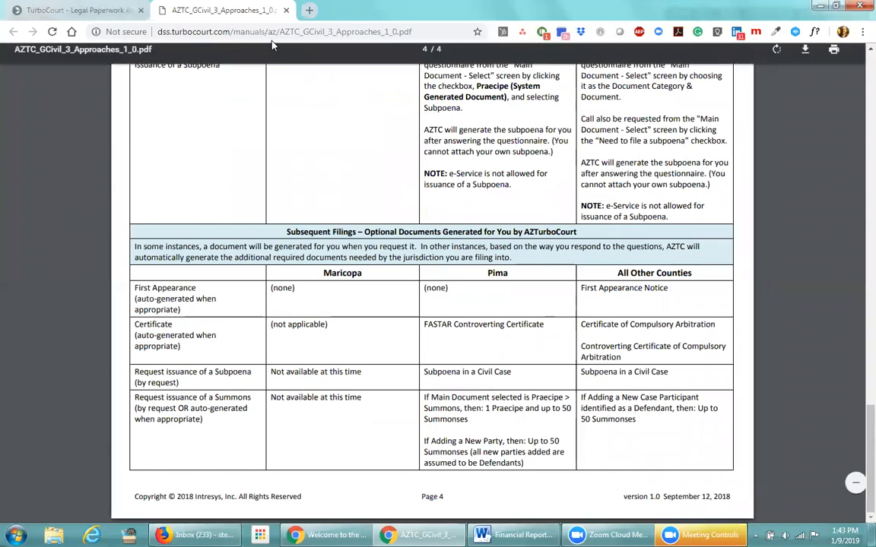
click(287, 11)
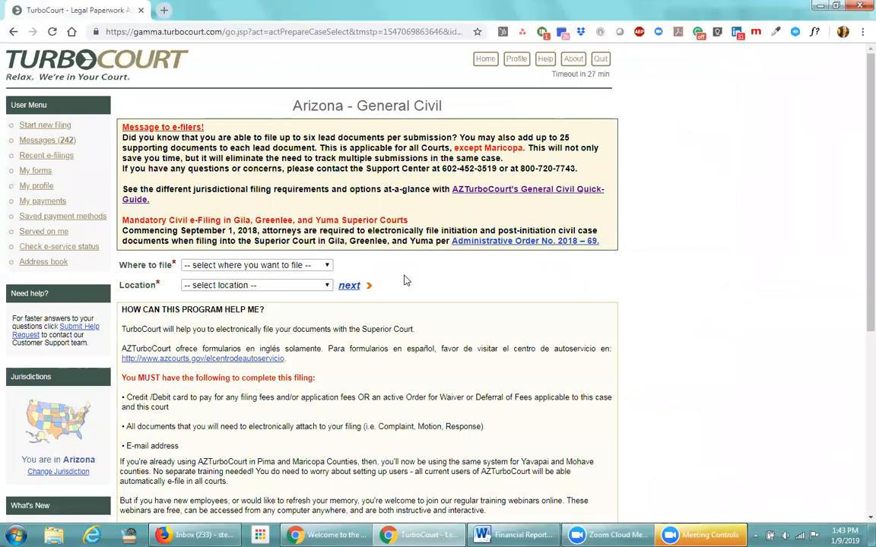
Set Where to file to Yavapai with location Superior Court - Prescott, then continue
click(327, 267)
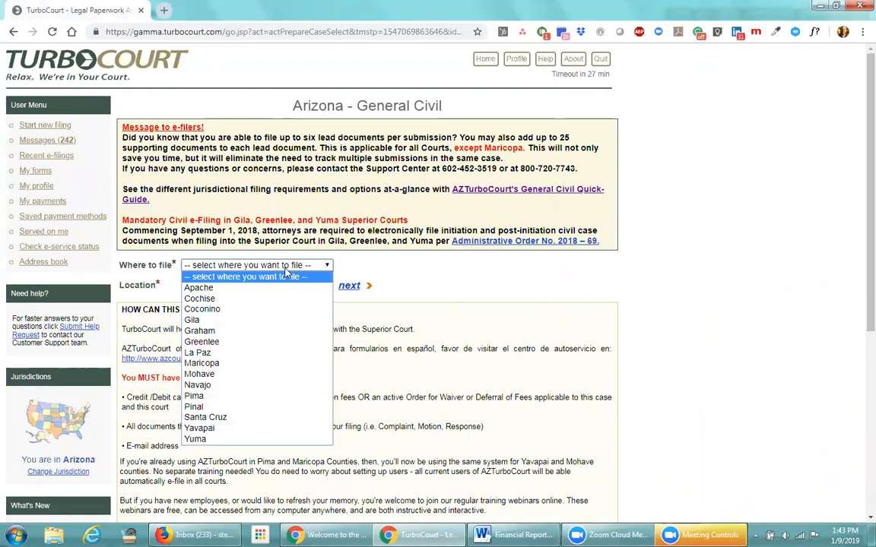
click(225, 397)
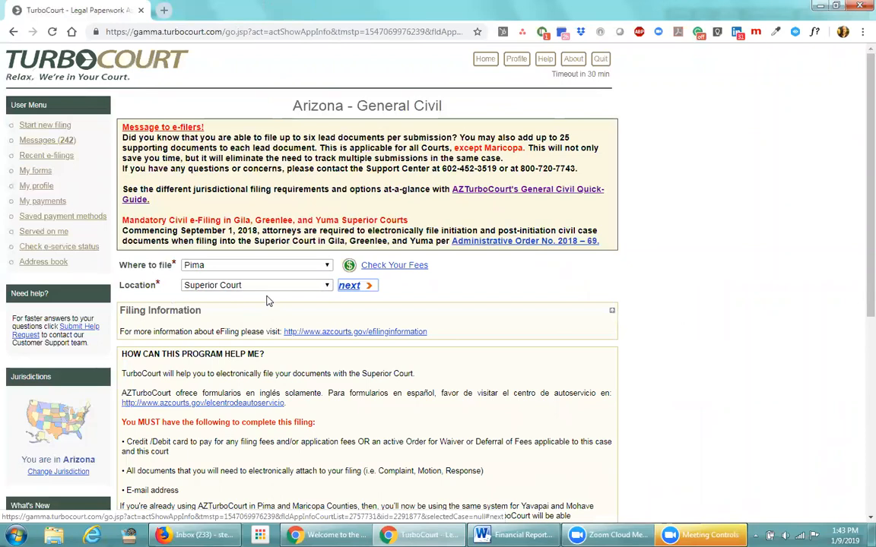
click(325, 286)
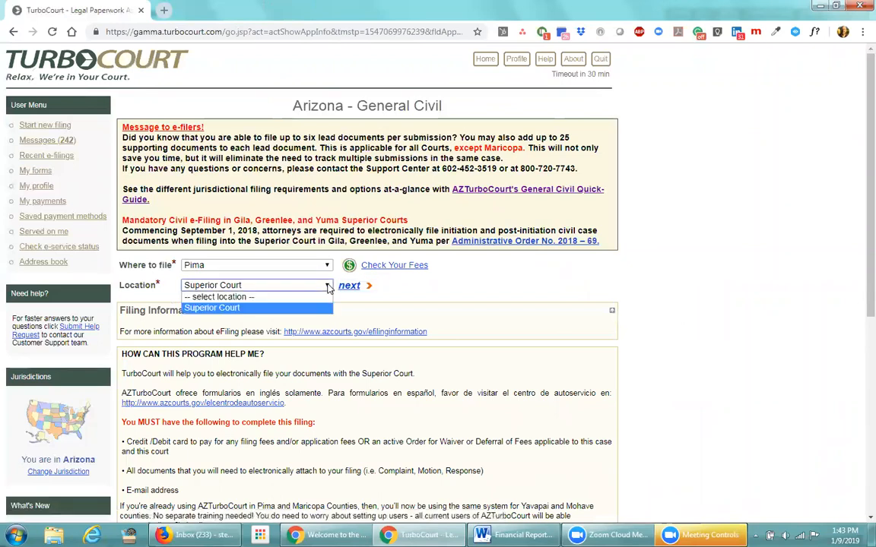
click(327, 286)
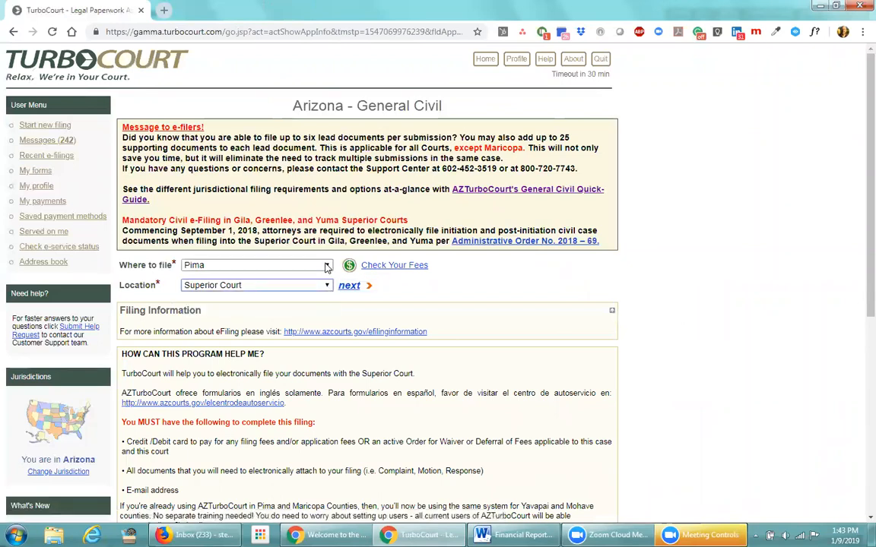
click(326, 267)
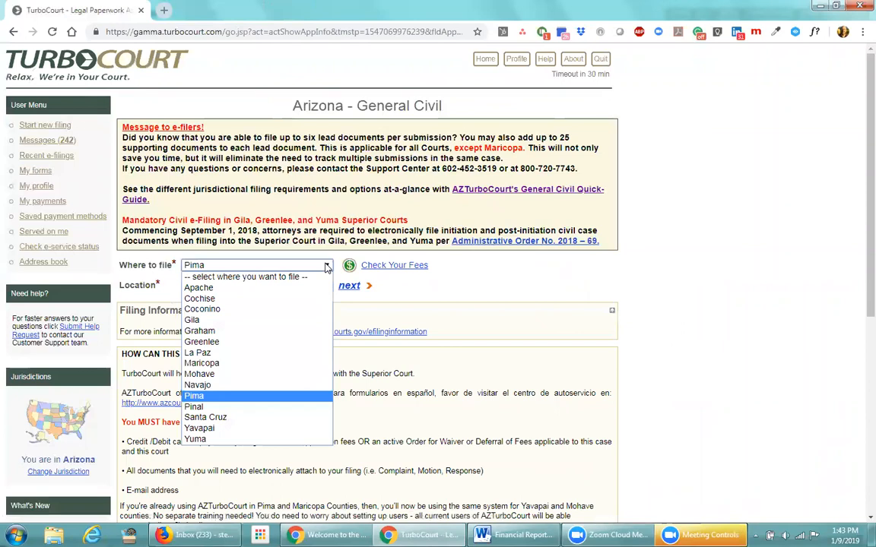
click(226, 427)
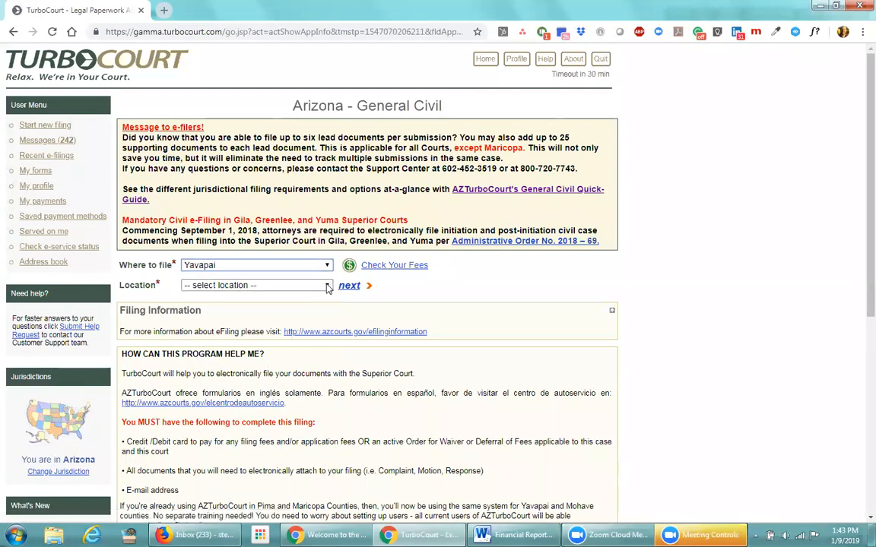
click(327, 286)
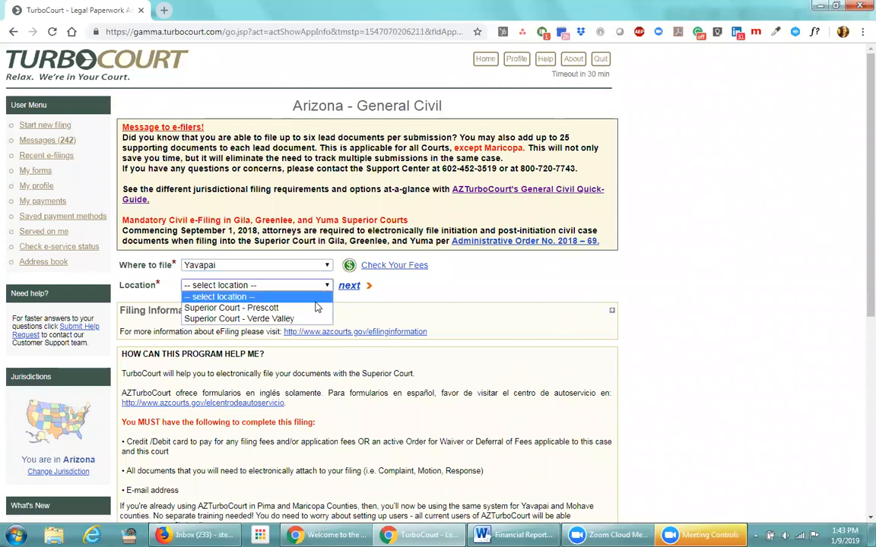
click(318, 307)
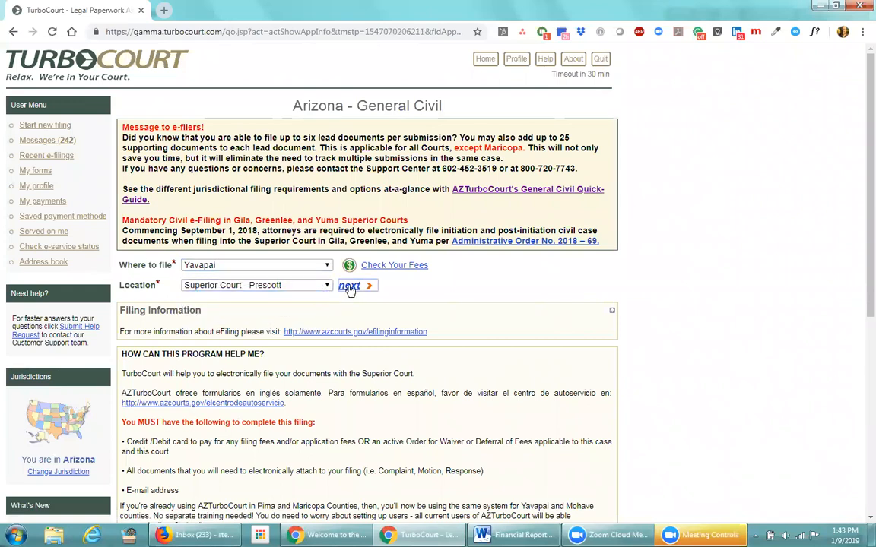
click(349, 286)
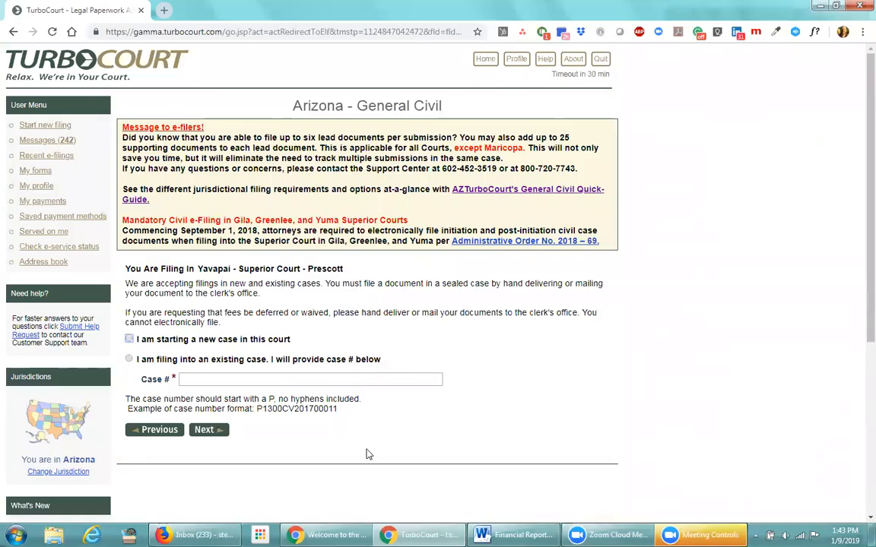
Mark the filing as an existing case and inspect the example case number P1300CV201700011
click(130, 359)
drag(337, 409, 255, 408)
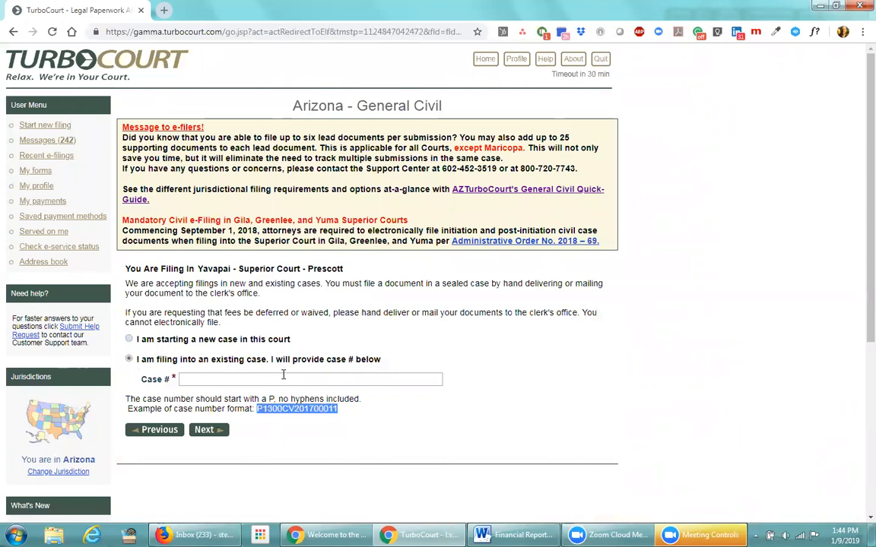
click(172, 379)
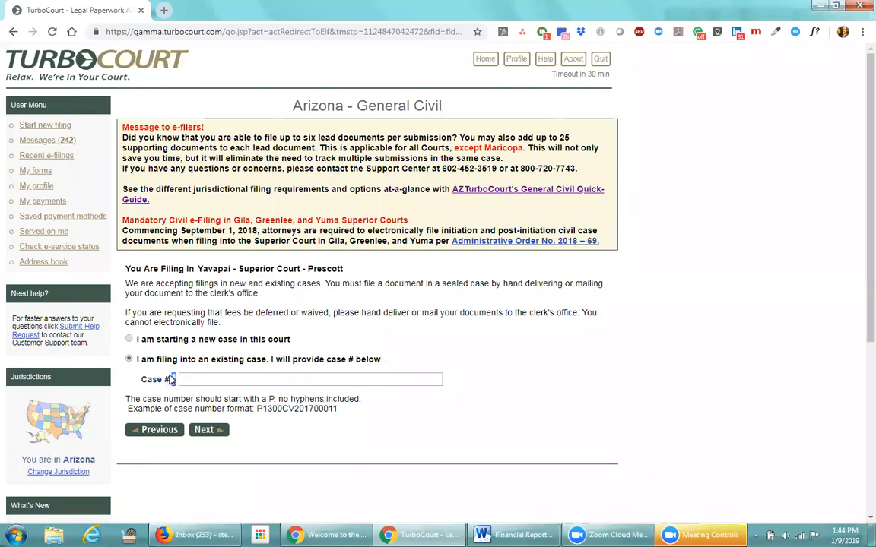
click(191, 379)
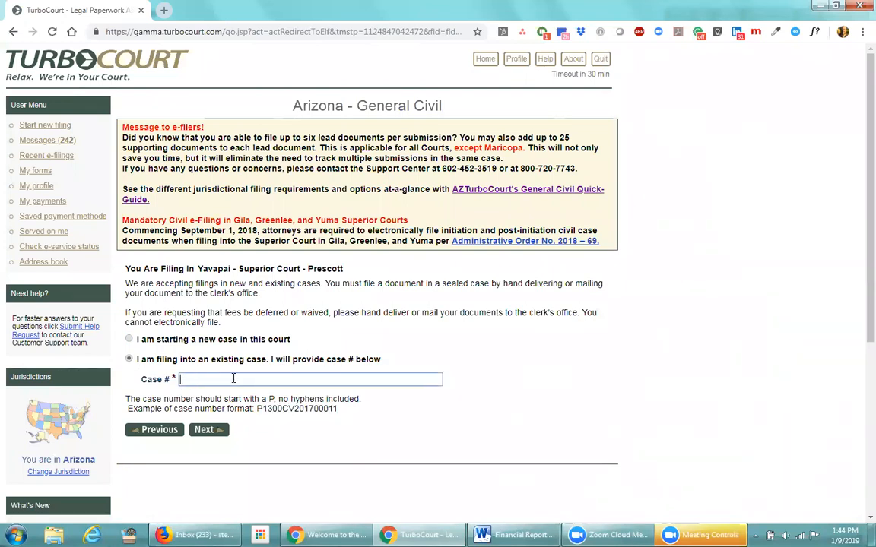
drag(338, 409, 254, 406)
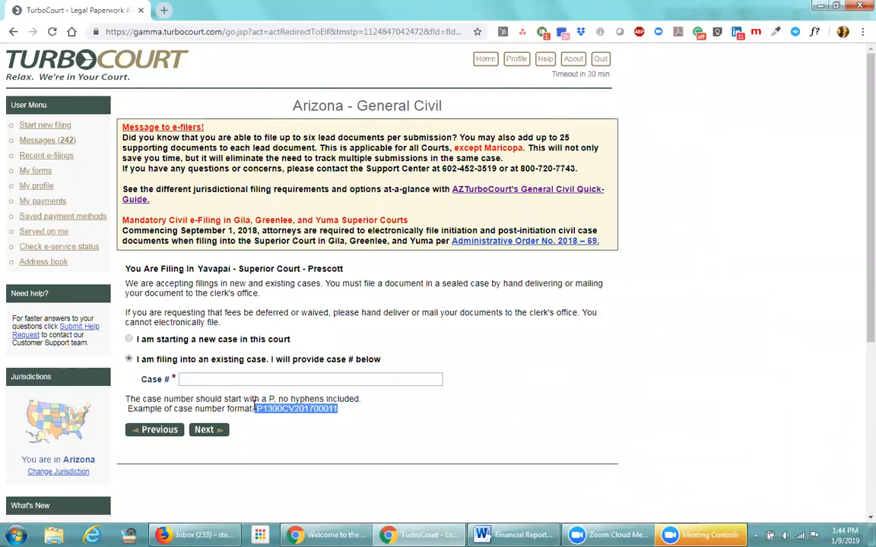
click(283, 426)
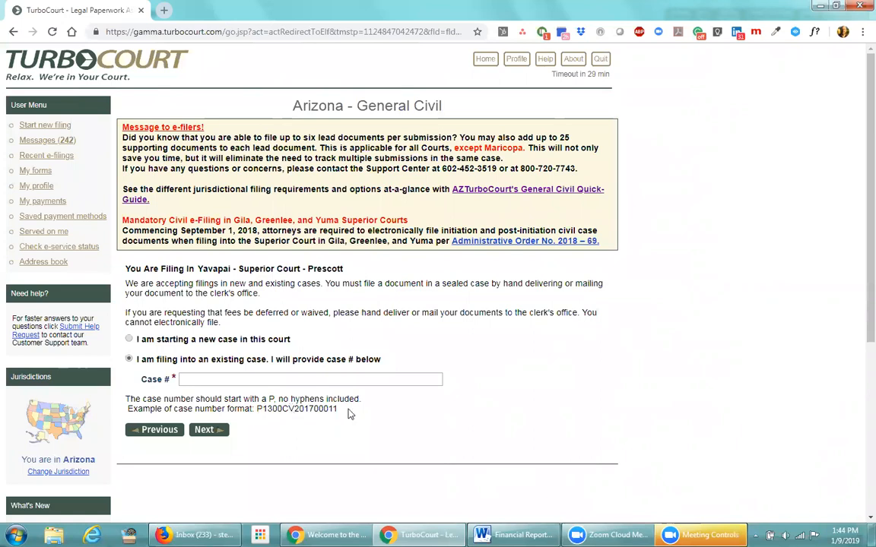
Go back and change Where to file to Pima, then continue to the case step
click(161, 431)
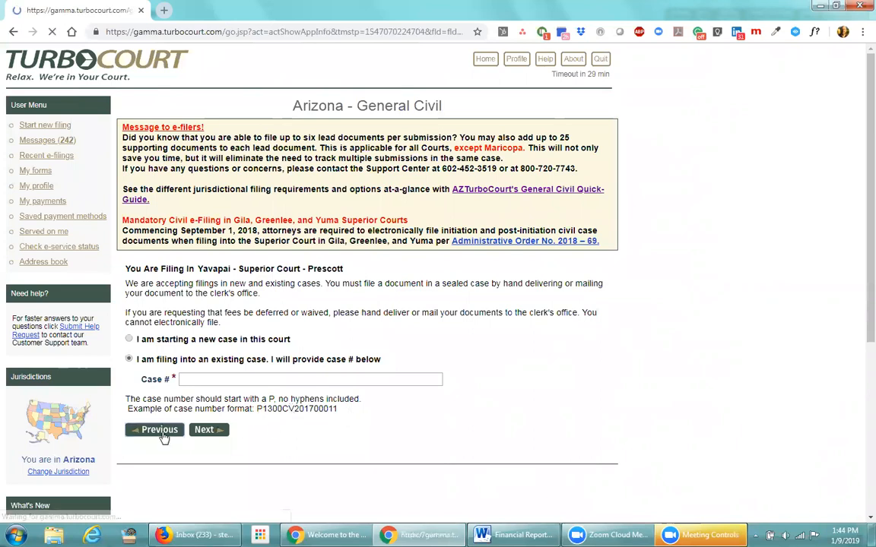
click(266, 266)
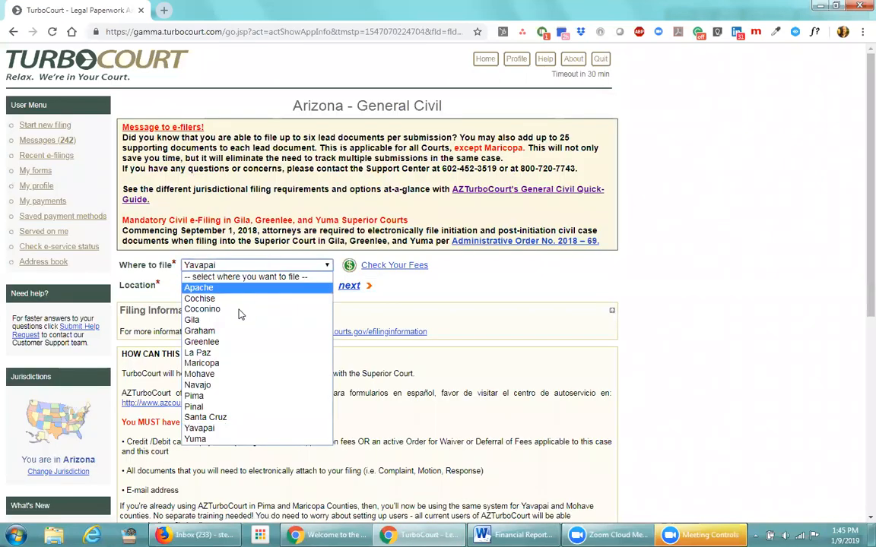
click(215, 396)
click(349, 289)
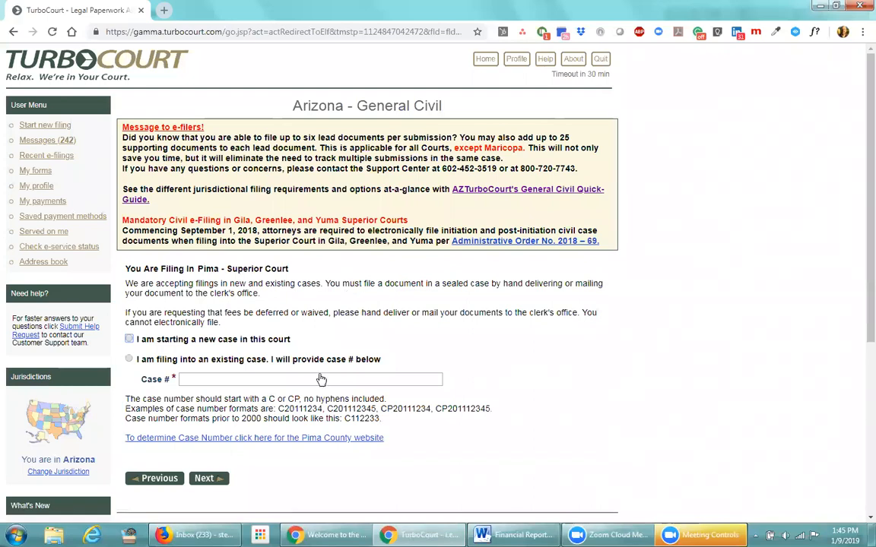
Review Pima's case number format examples, then return to the Where to file page
drag(491, 409, 278, 409)
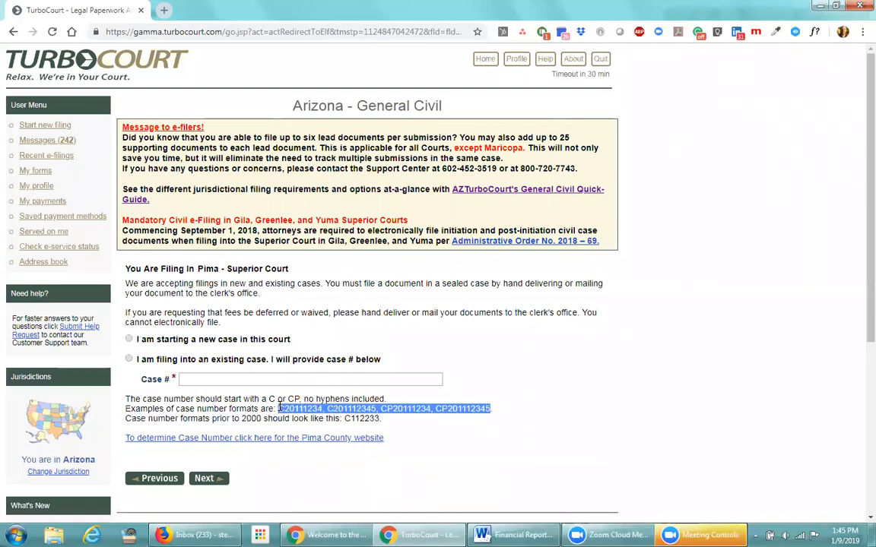
click(439, 427)
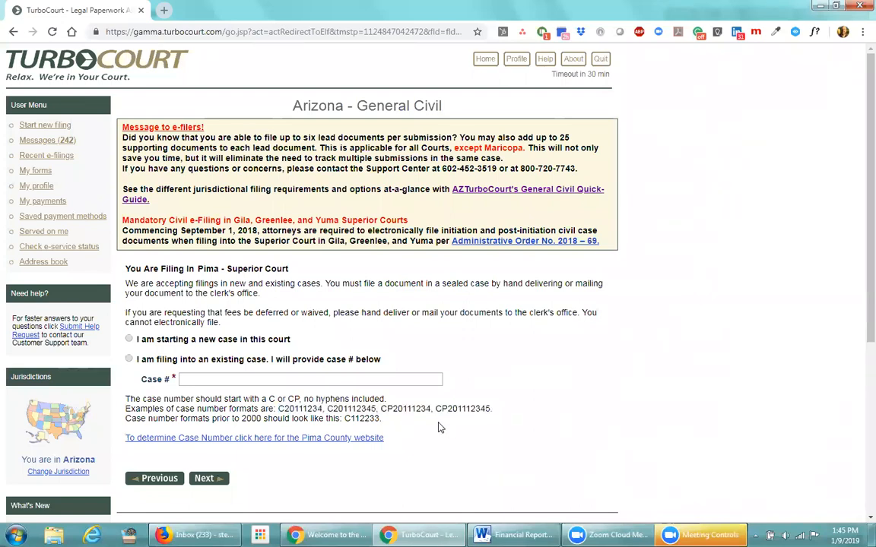
click(166, 485)
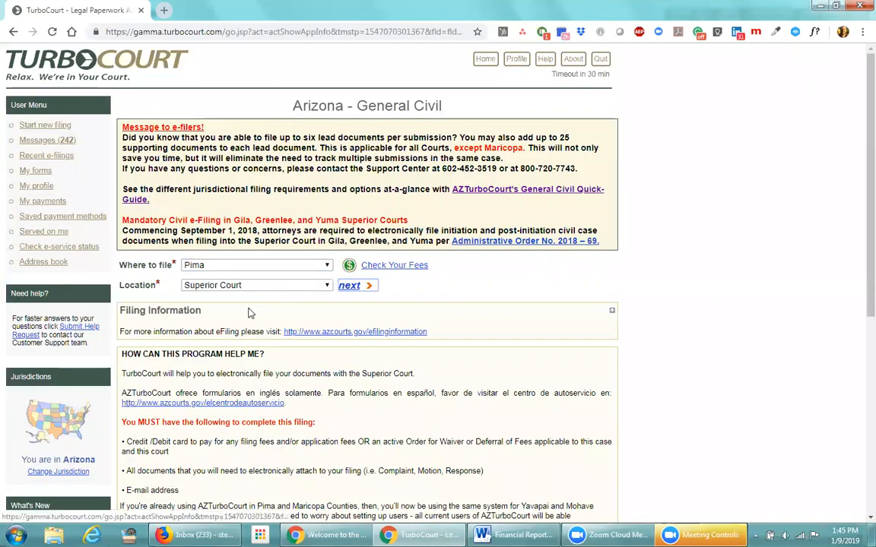
Switch Where to file to Mohave Superior Court and continue to the case details
click(328, 267)
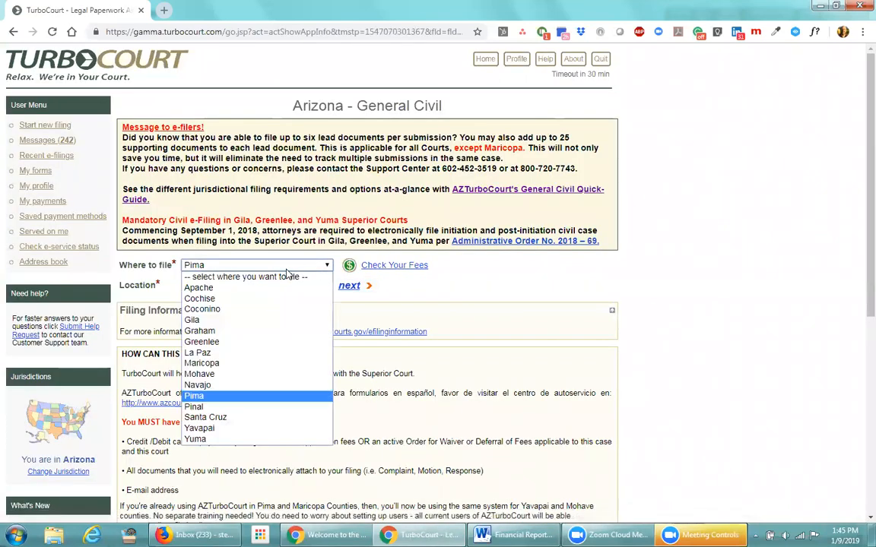
click(225, 373)
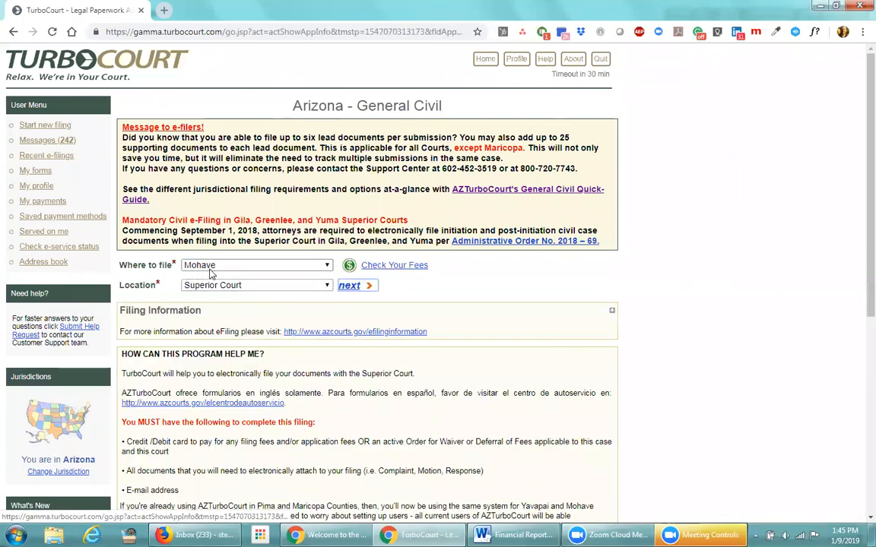
click(349, 289)
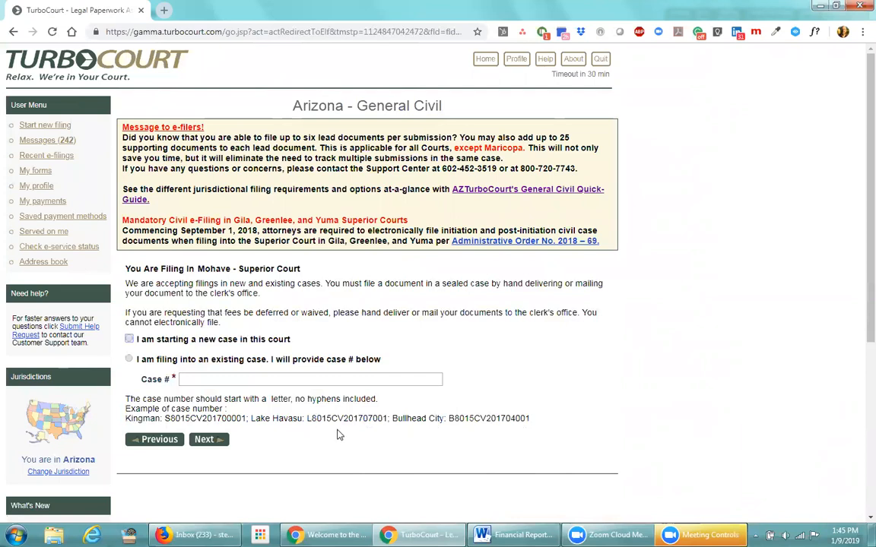
Inspect the Mohave example case number L8015CV201707001, then return to the filing location form
drag(331, 417, 307, 419)
click(342, 439)
drag(305, 418, 389, 417)
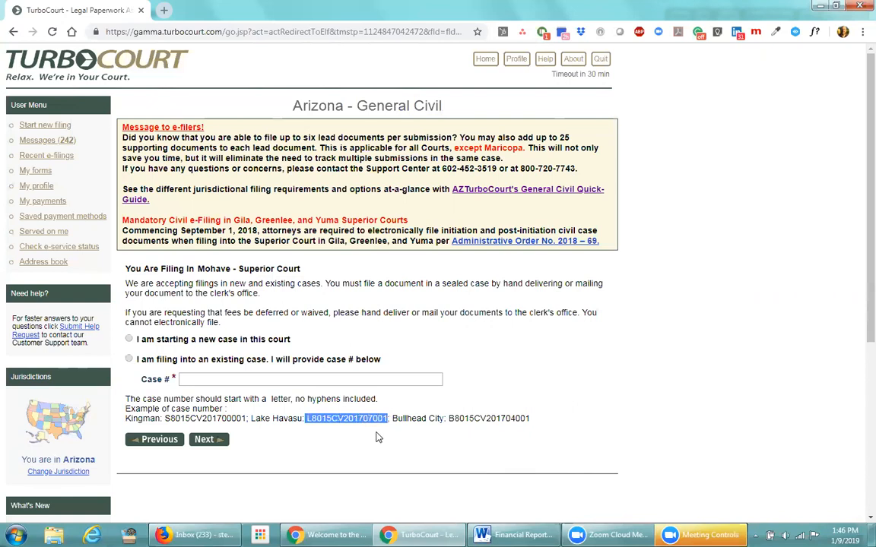
click(377, 438)
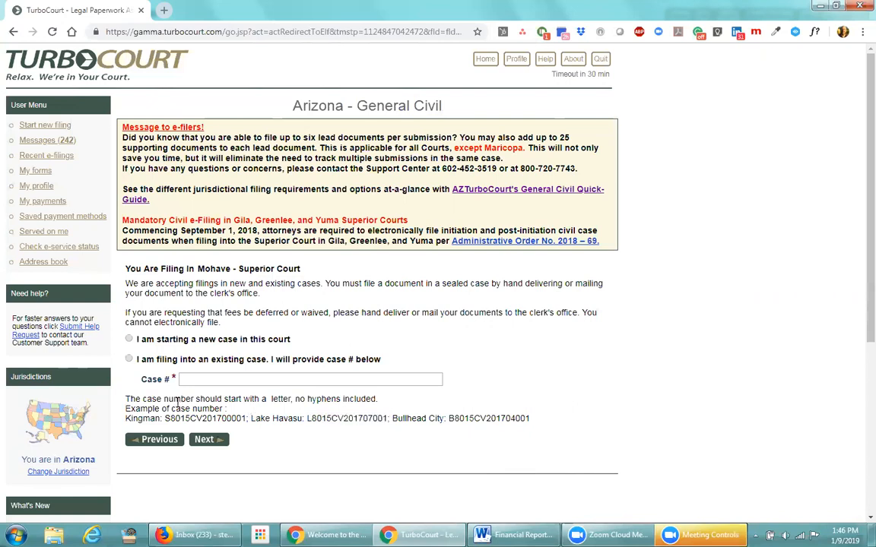
click(158, 441)
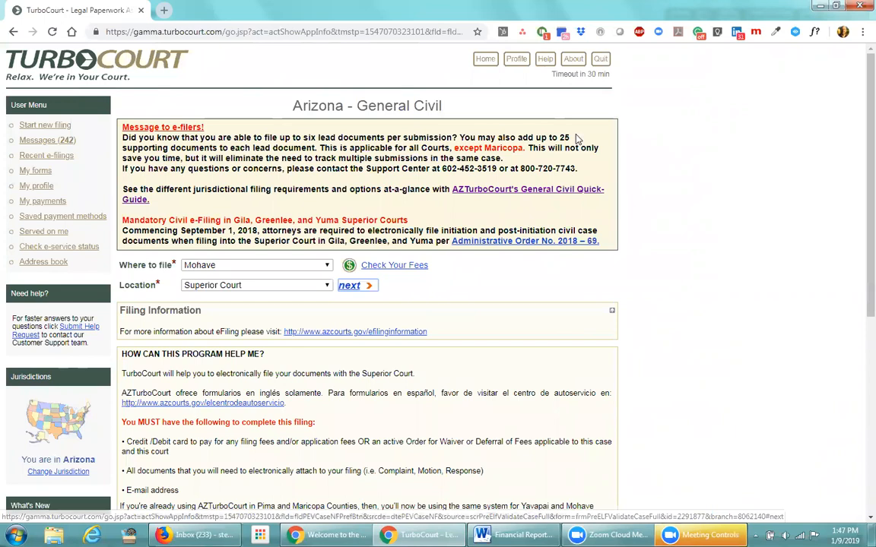
From Home, open the latest form set for case C20111234 and review its answers
click(485, 60)
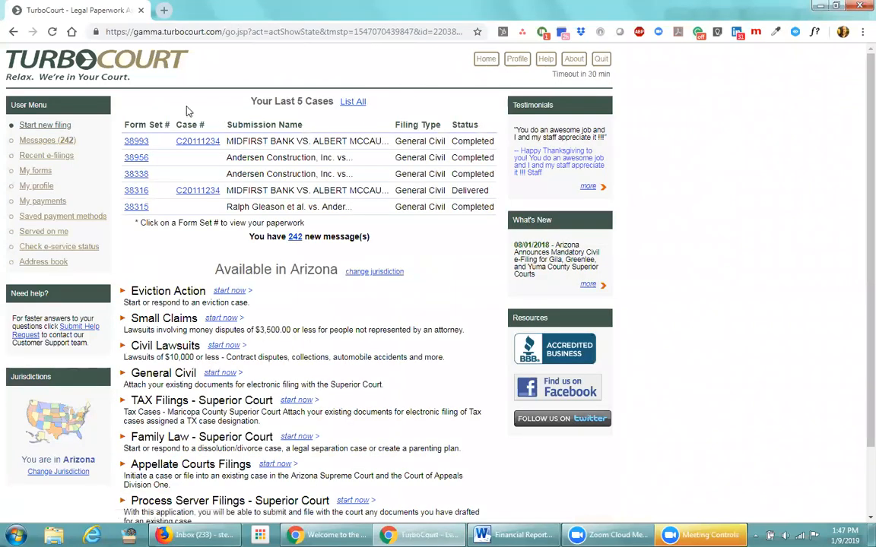
click(140, 143)
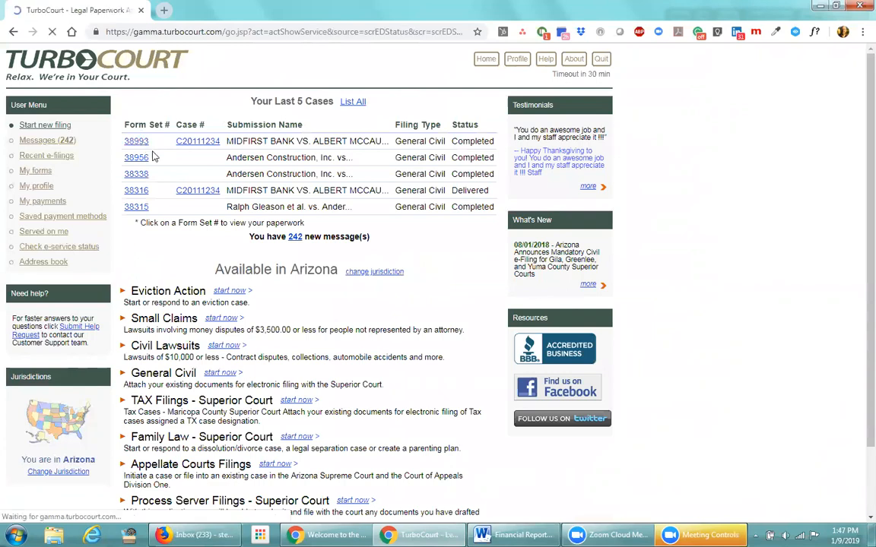
click(241, 237)
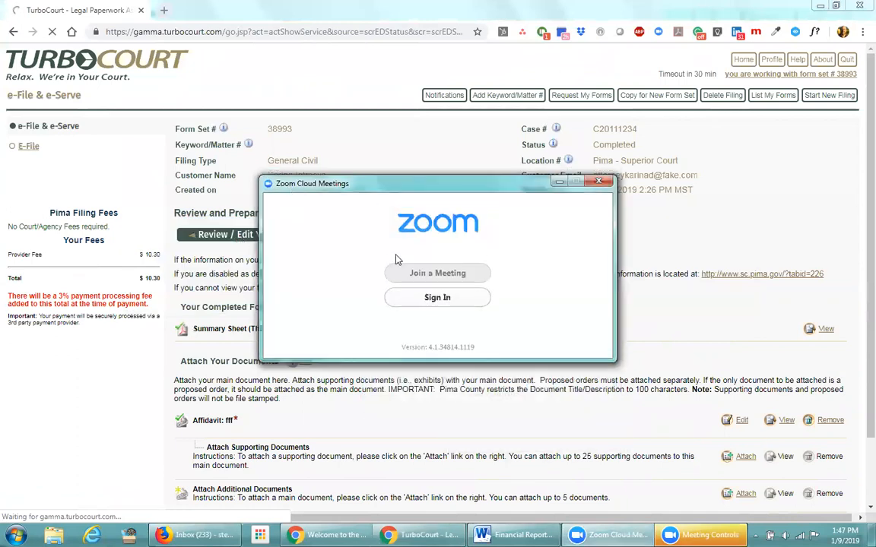
Minimize the Zoom Cloud Meetings window and bring up the civil e-filing welcome page
click(504, 224)
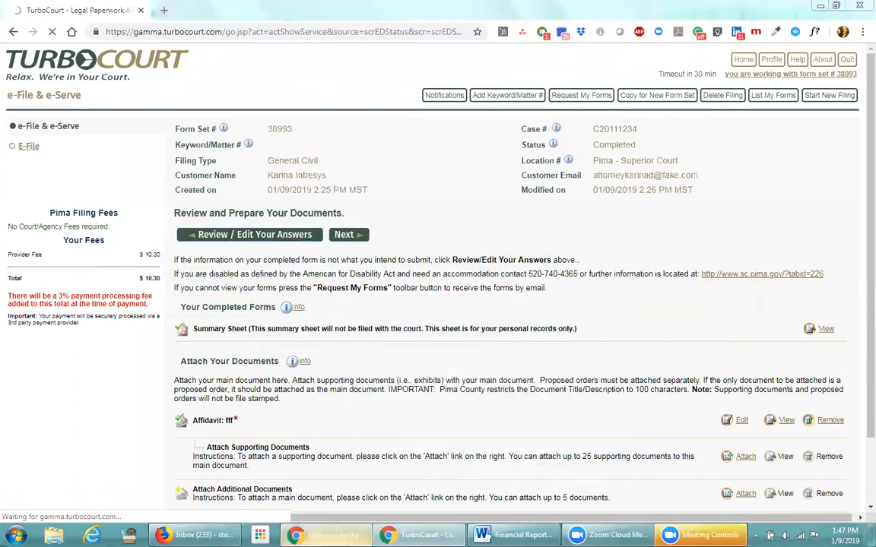
key(F11)
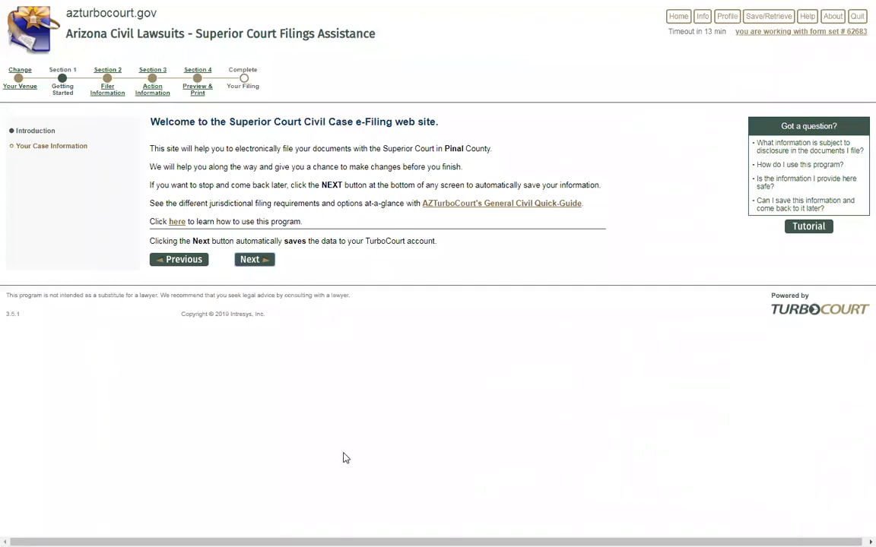
key(alt+Tab)
Cycle windows toward the Pima County e-filing page, landing on the Word Financial Reports document
key(alt+Tab)
key(alt+Tab)
key(alt+Tab)
key(alt+Tab)
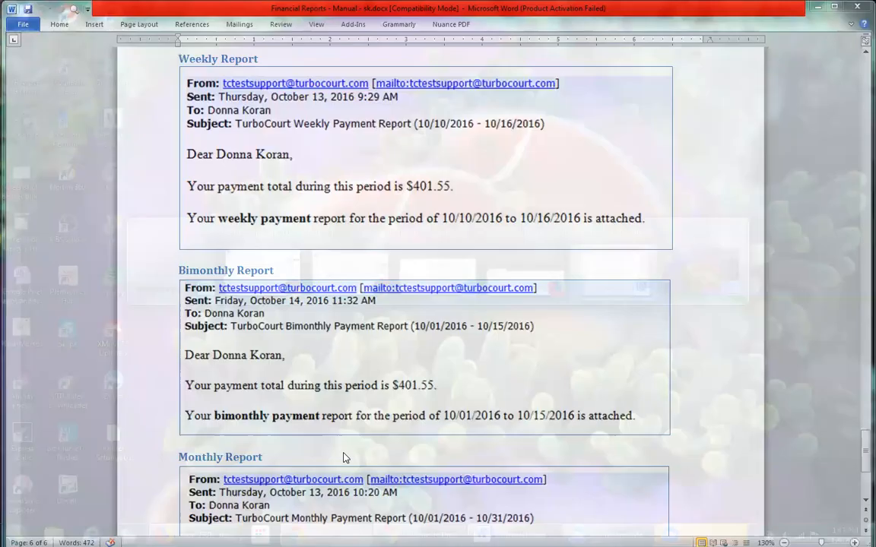
key(alt+Tab)
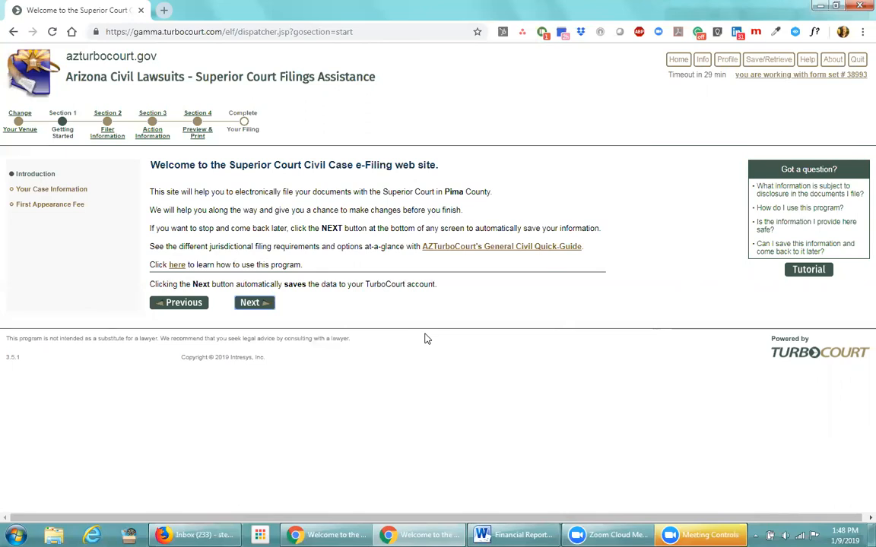
Change the filing venue to Pima County Superior Court and continue
click(26, 131)
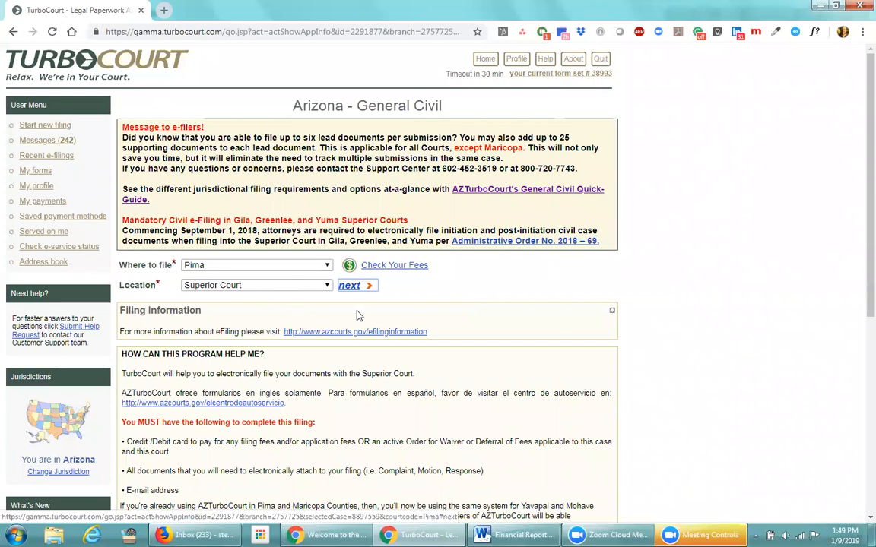
click(355, 291)
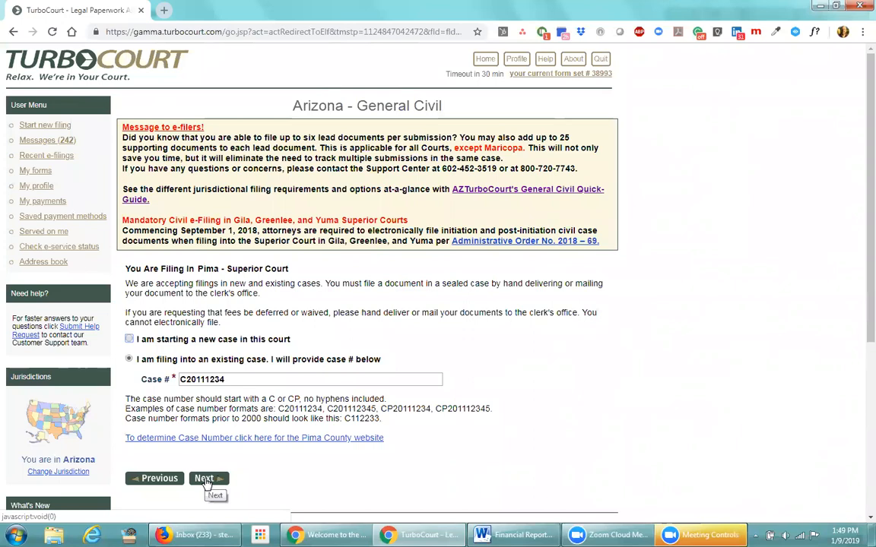
Submit existing case C20111234 to reach the Pima Superior Court e-filing welcome page
click(205, 479)
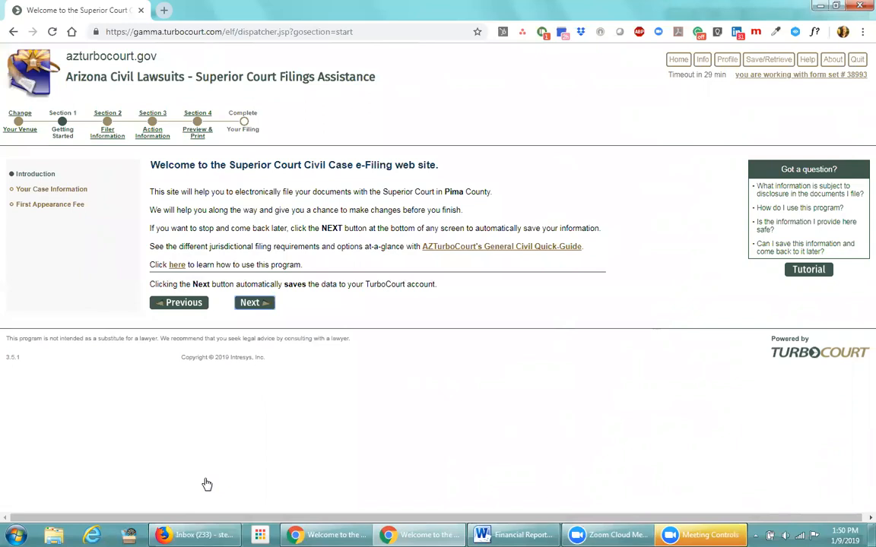
click(256, 304)
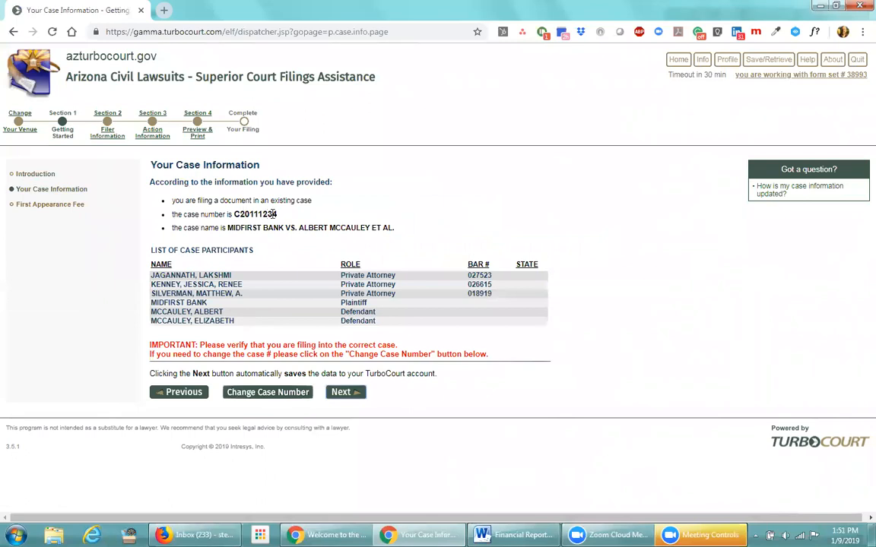
drag(278, 214, 231, 215)
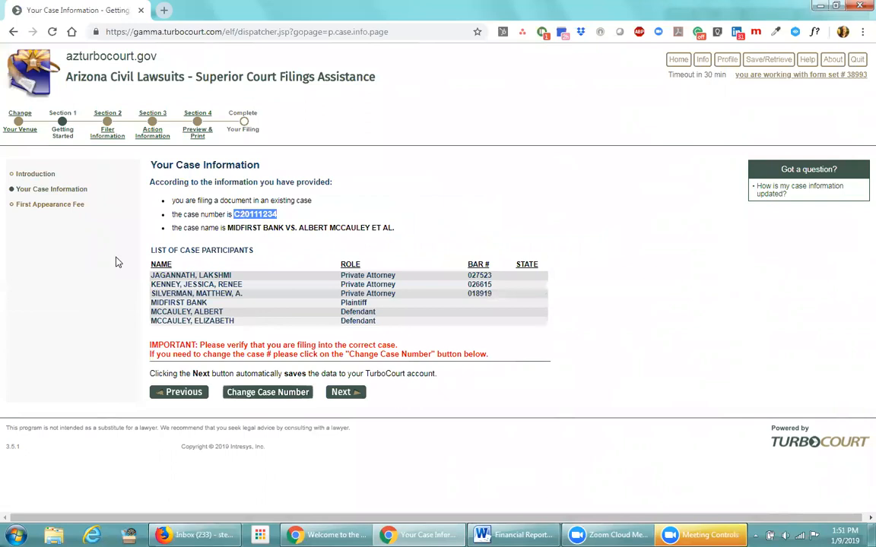
click(471, 225)
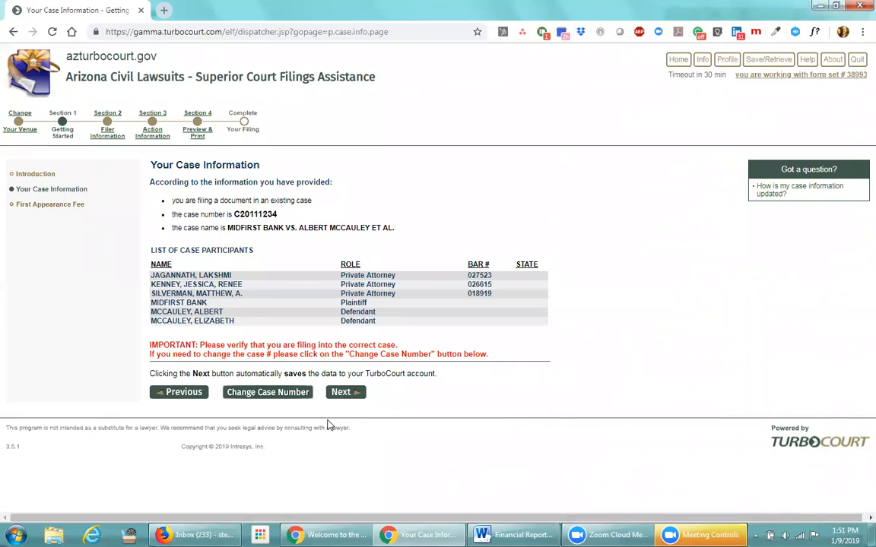
drag(268, 215, 278, 216)
click(275, 231)
Save Your Case Information and advance to the First Appearance Fee page
click(341, 395)
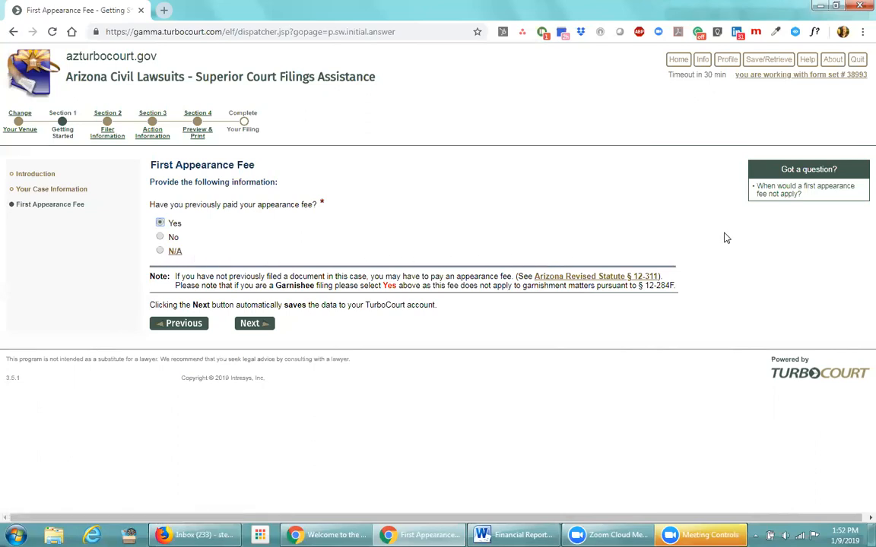
click(785, 195)
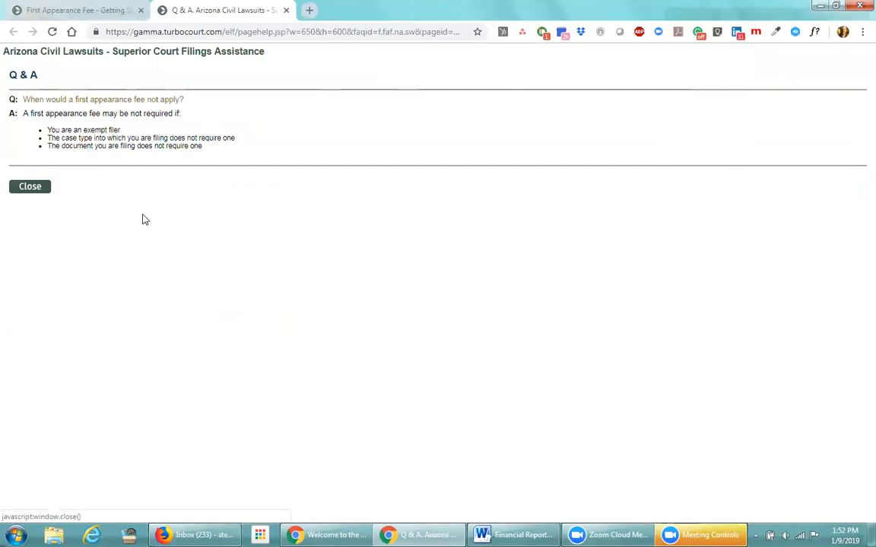
click(32, 188)
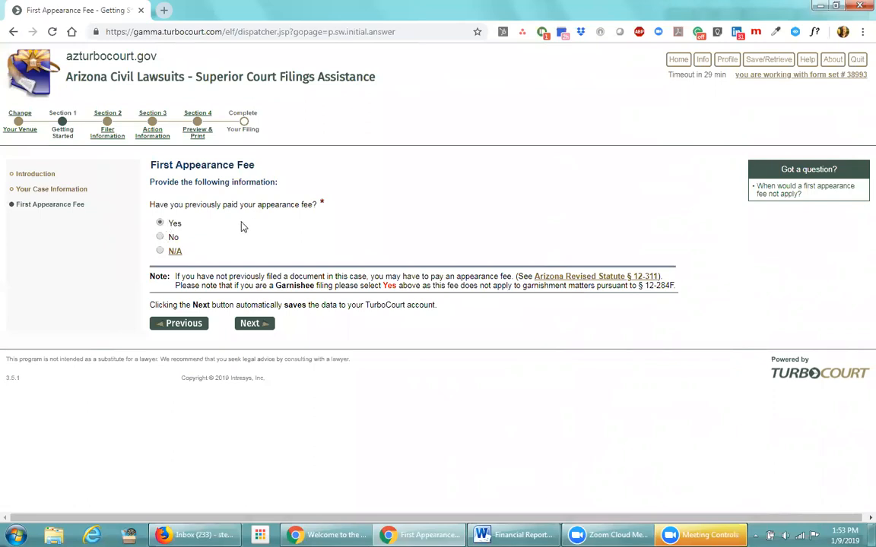
Keep 'Yes' for the previously paid appearance fee and advance to Determine the Filer
click(246, 321)
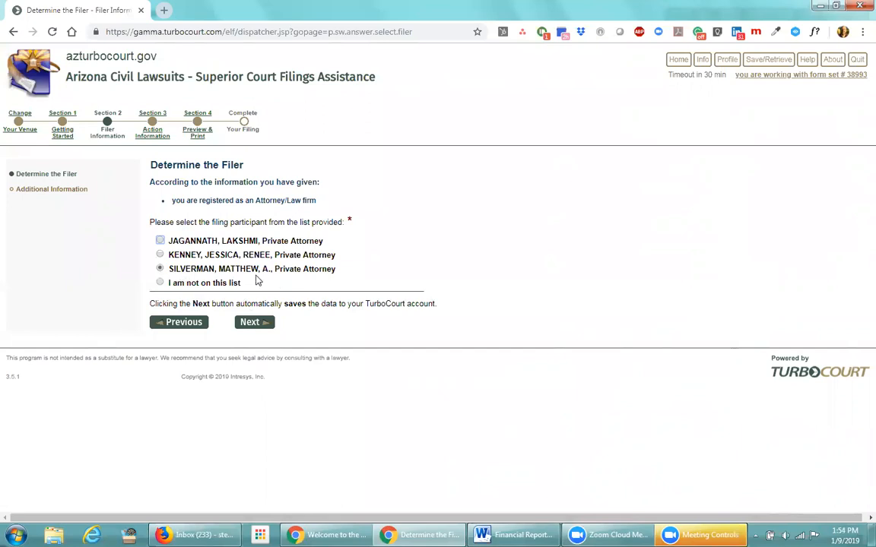
Keep the private attorney as filer and proceed to Additional Information
click(251, 326)
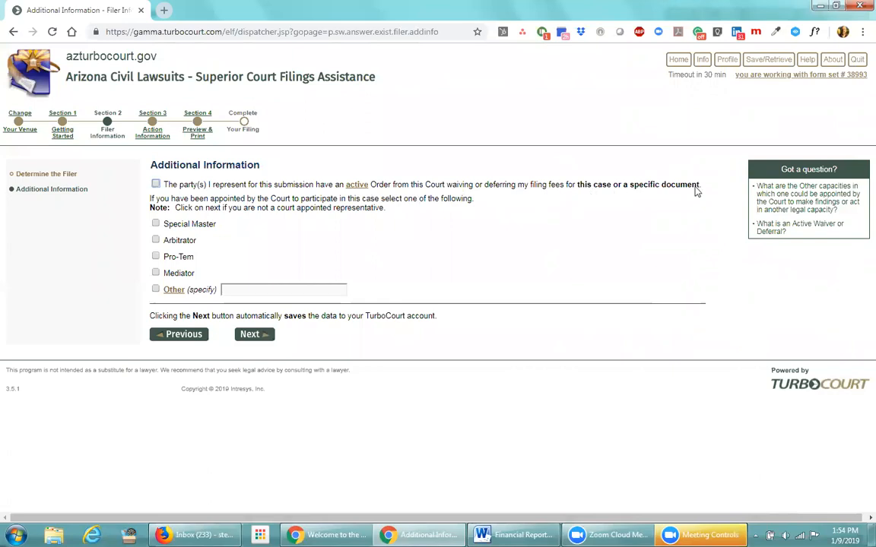
Clear the fee-waiver order checkbox, leave Mediator unchecked, and continue to Main Document selection
click(156, 185)
click(155, 274)
click(155, 273)
click(261, 343)
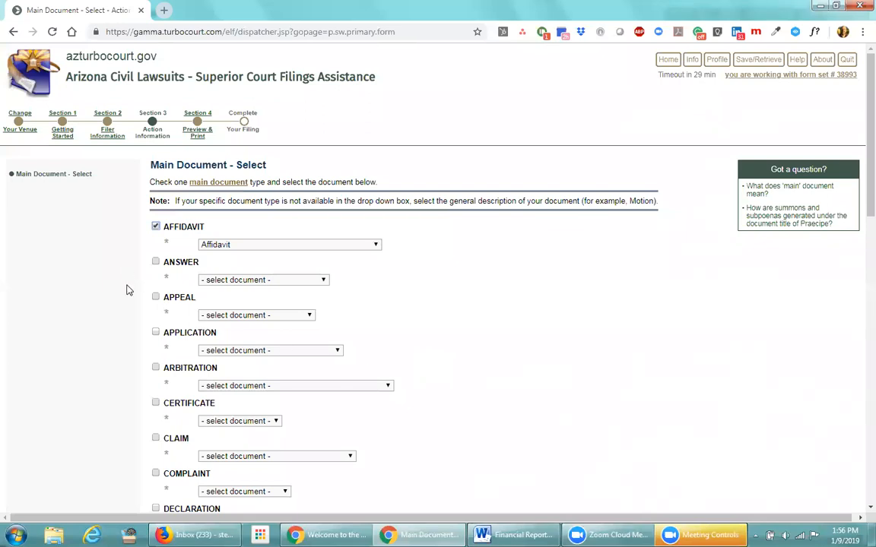
Tick MOTION as the main document category and open its document list
click(155, 263)
click(156, 297)
click(156, 332)
click(156, 368)
click(156, 403)
scroll(137, 419, down, 2)
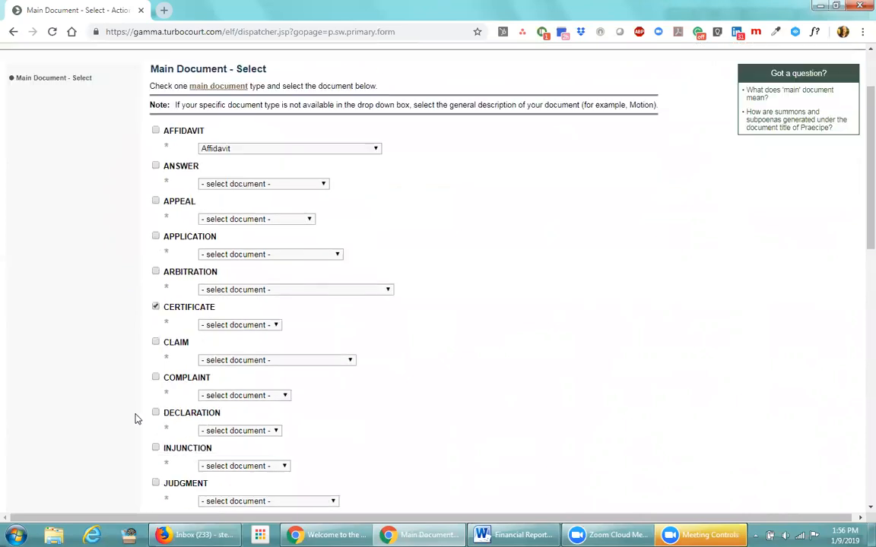
scroll(137, 389, down, 4)
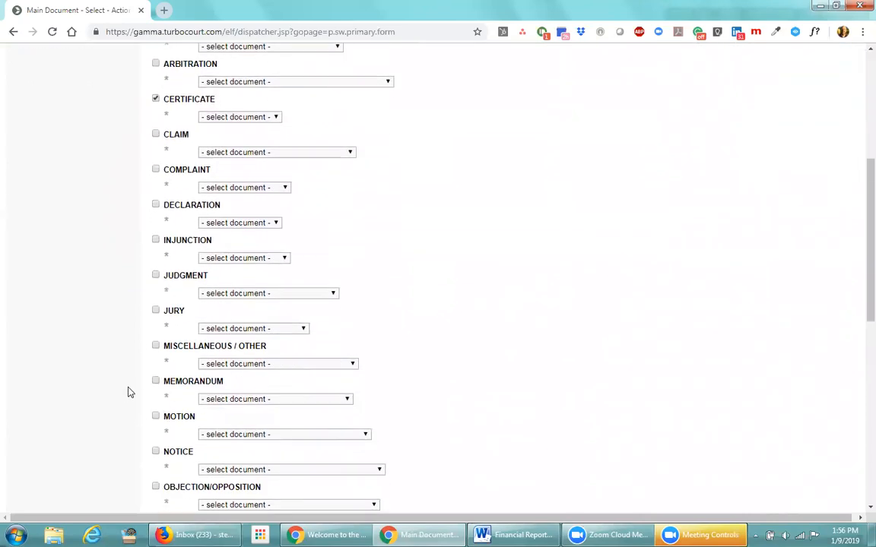
click(156, 416)
scroll(405, 401, down, 1)
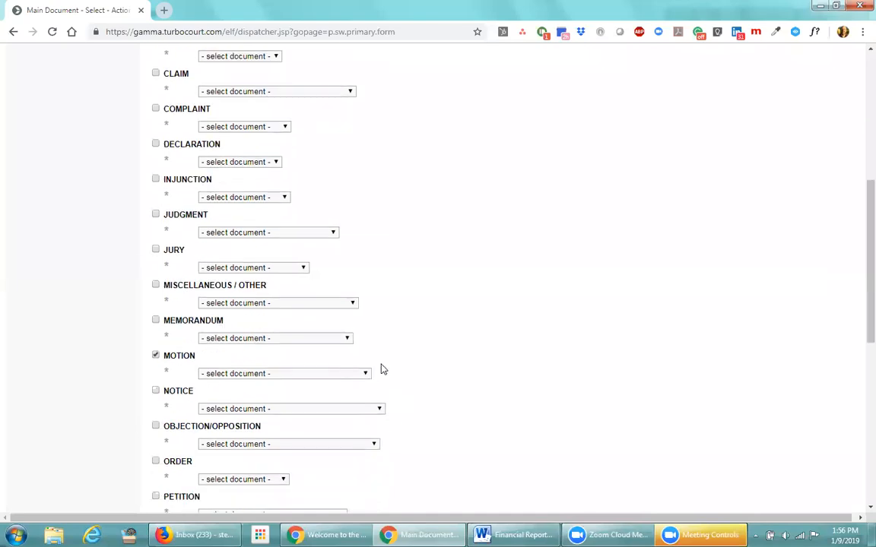
scroll(357, 327, down, 1)
click(365, 314)
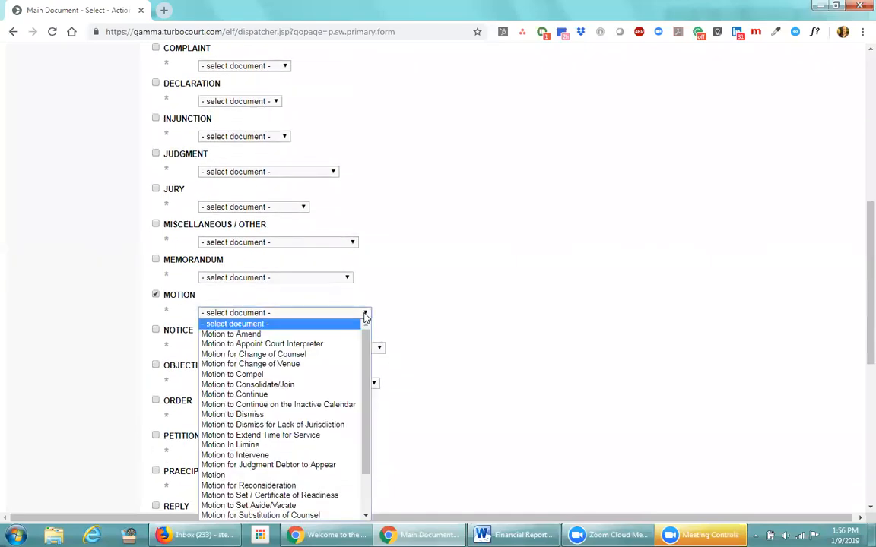
Choose 'Motion to Compel' as the MOTION document
scroll(438, 336, down, 1)
scroll(438, 336, down, 1)
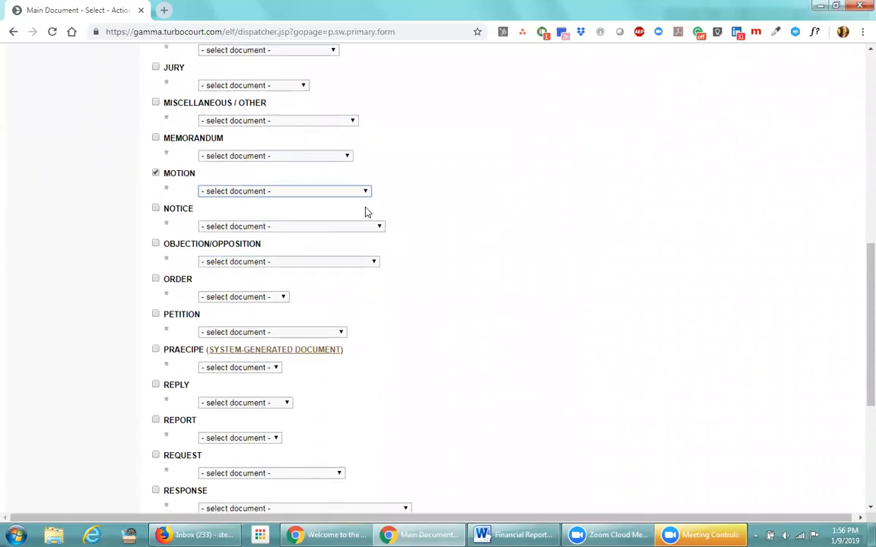
click(366, 192)
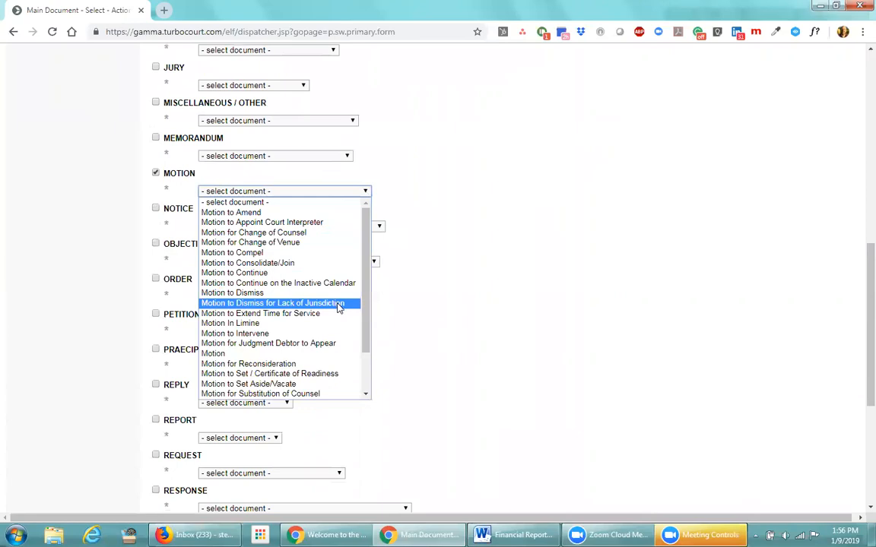
scroll(368, 345, down, 2)
scroll(365, 288, up, 2)
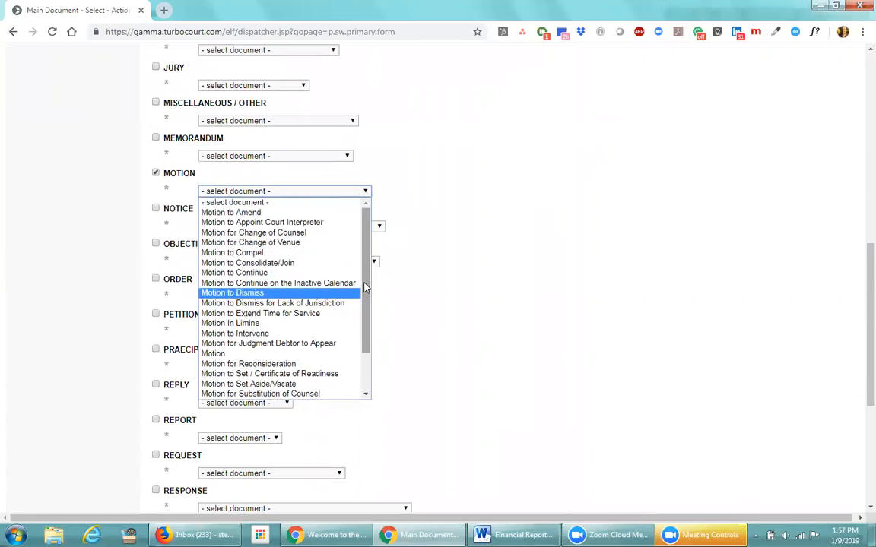
click(232, 252)
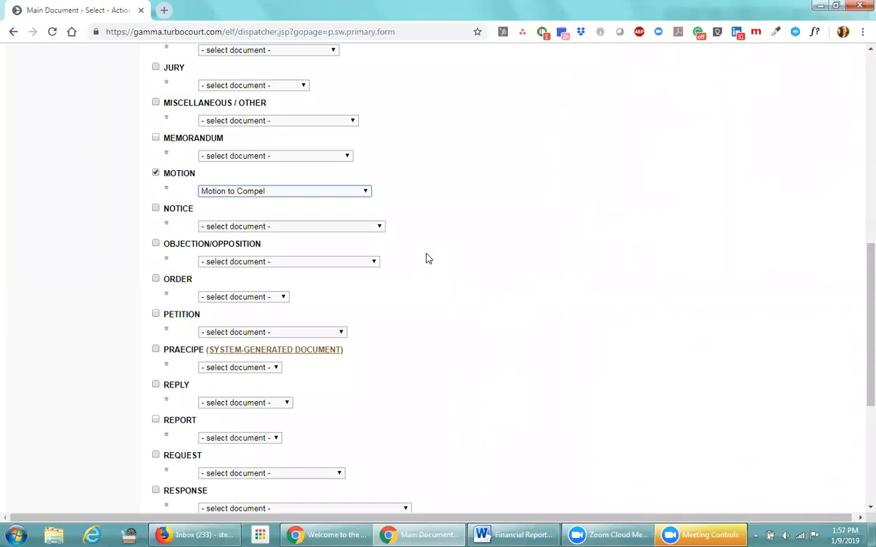
click(365, 192)
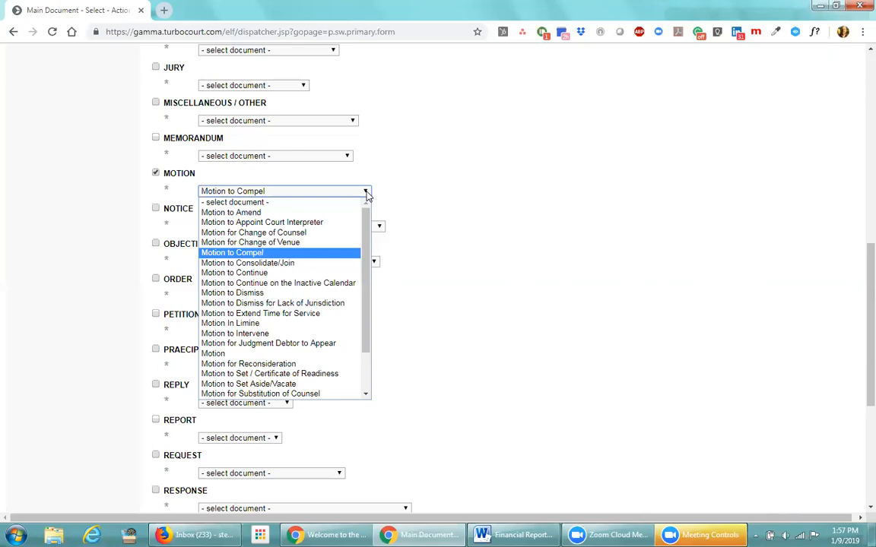
click(397, 259)
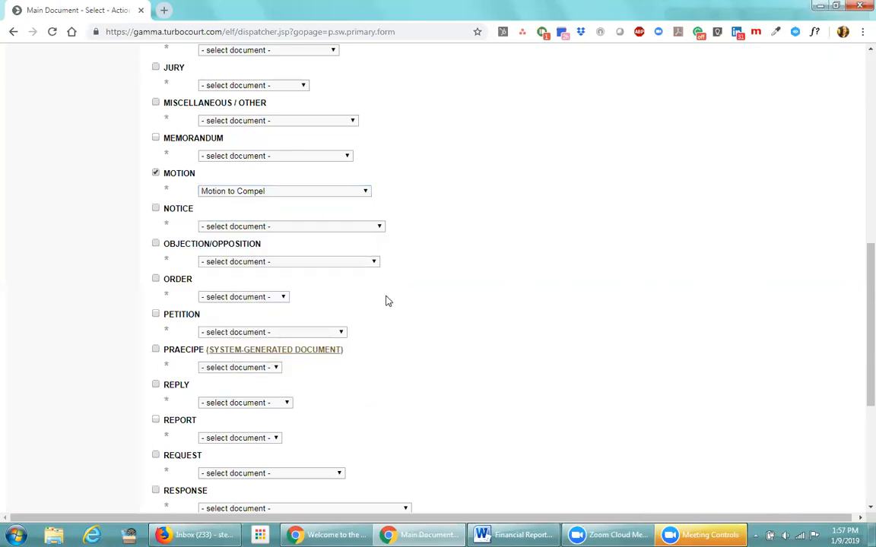
Set the AFFIDAVIT document back to plain 'Affidavit' after trying Affidavit In Support Of Attorney Fees
scroll(376, 296, up, 5)
scroll(369, 295, up, 3)
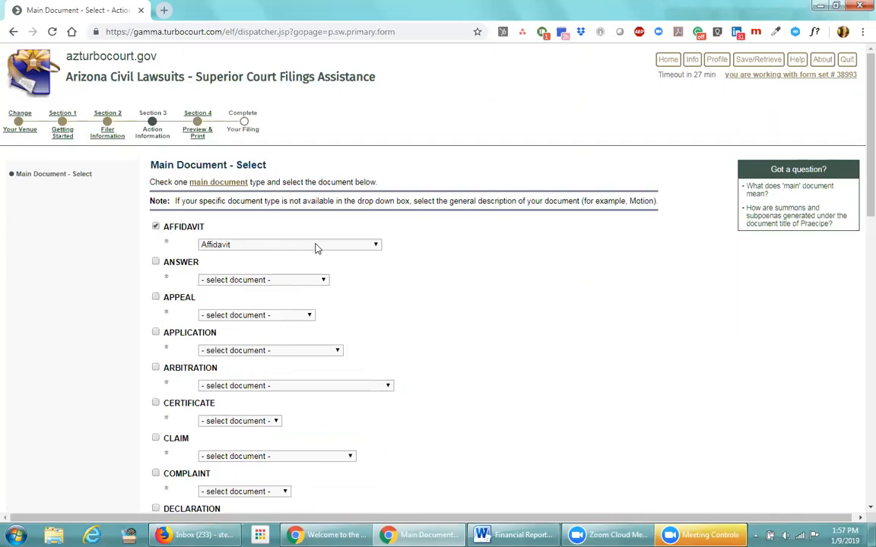
click(369, 245)
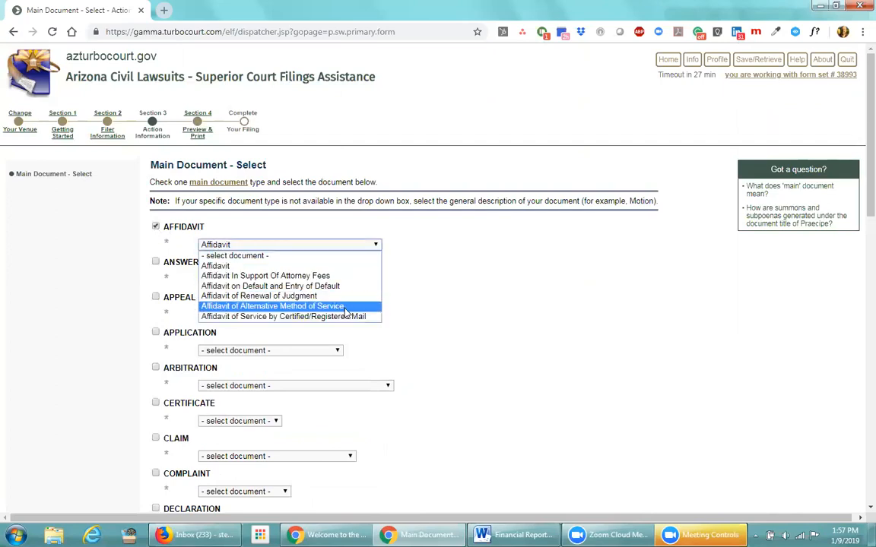
click(342, 279)
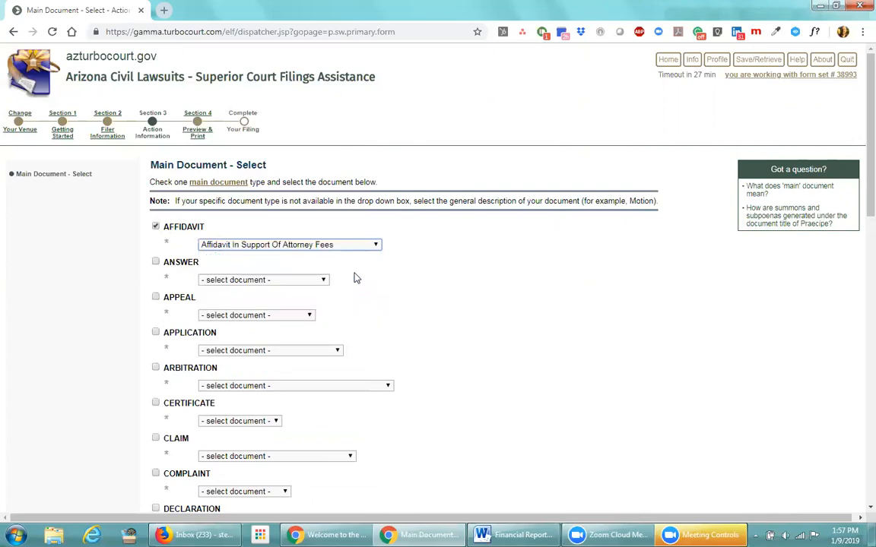
click(376, 245)
click(253, 265)
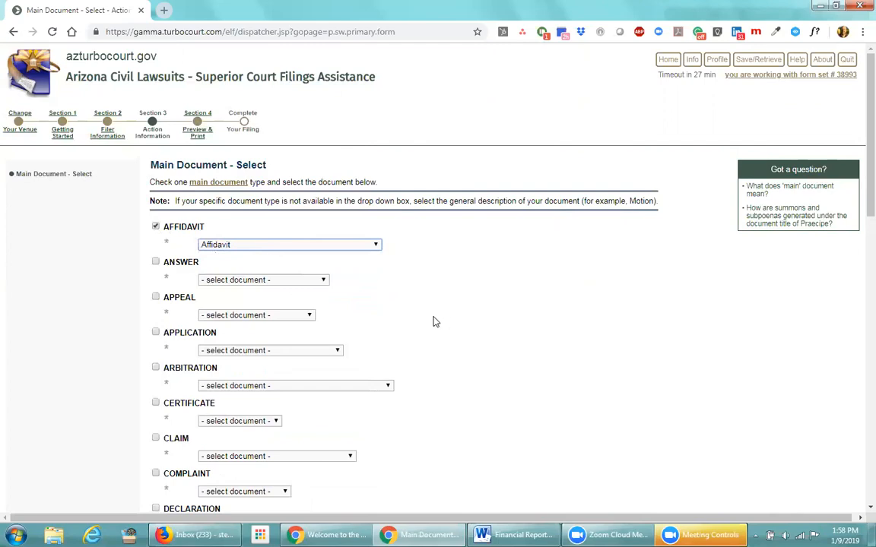
scroll(435, 321, down, 10)
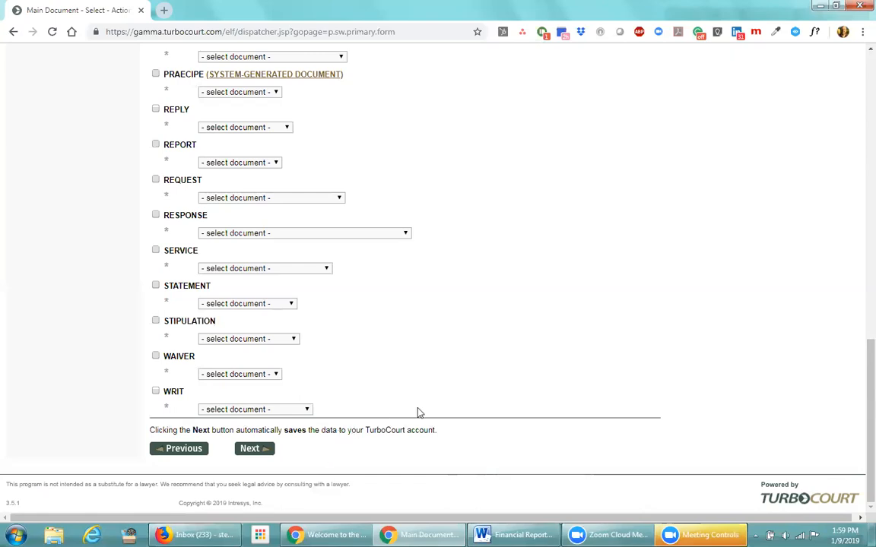
scroll(417, 412, up, 15)
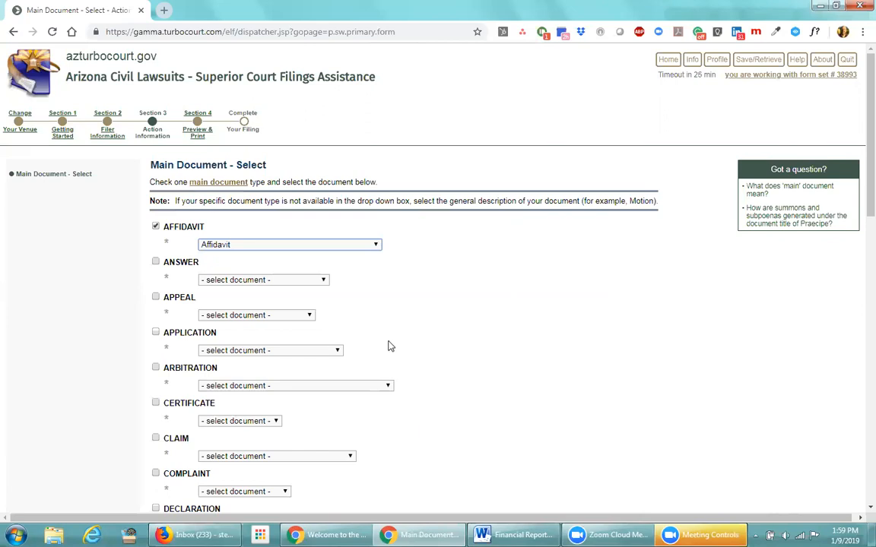
Restart via Change Your Venue, keep Pima Superior Court, and resubmit existing case C20111234
click(17, 111)
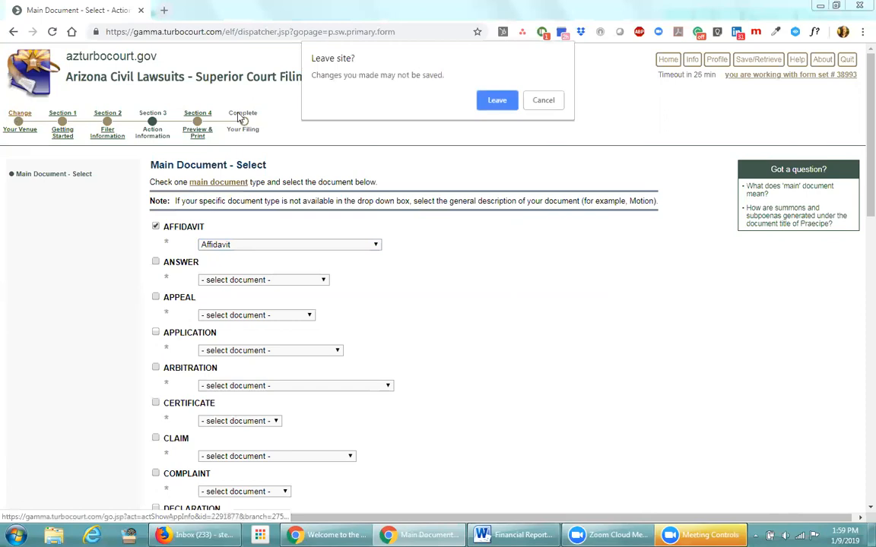
key(Return)
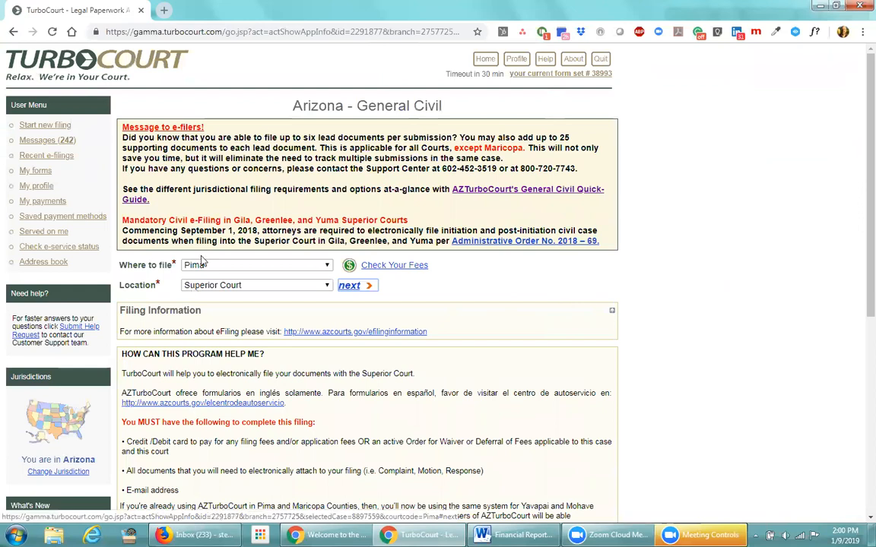
click(343, 287)
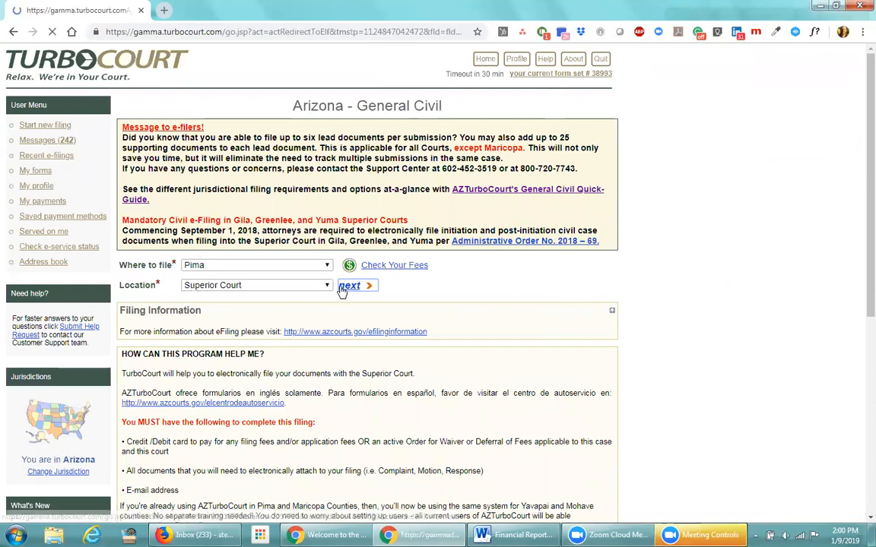
click(129, 362)
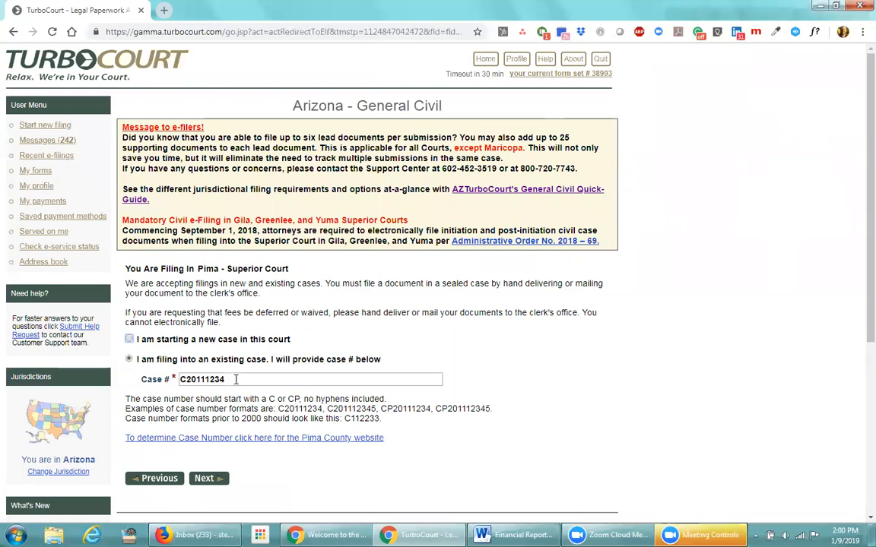
click(211, 485)
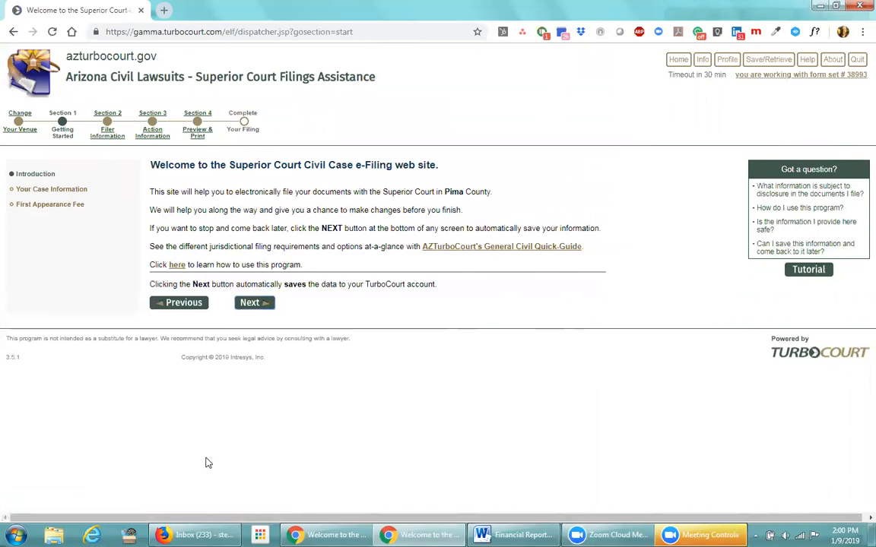
Accept Introduction, Case Information, Appearance Fee, Filer and Additional Information pages unchanged to reach Main Document
click(250, 304)
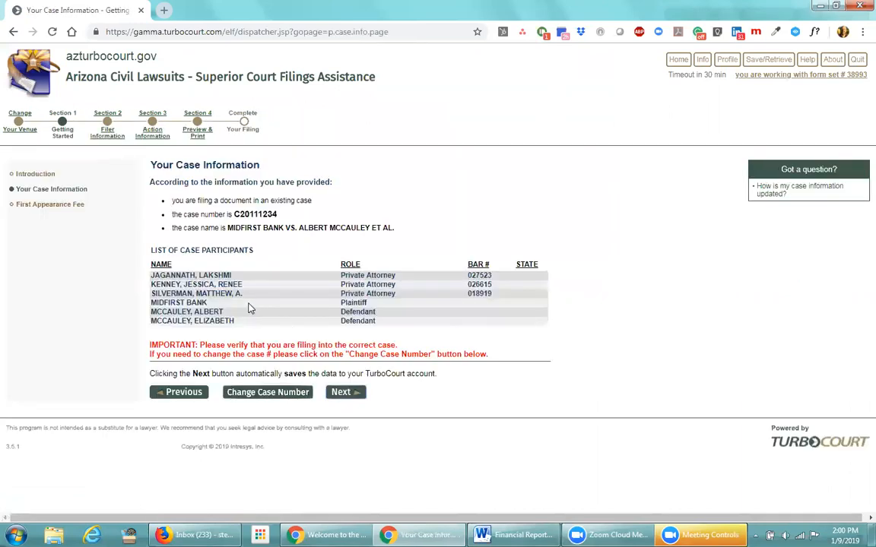
click(341, 393)
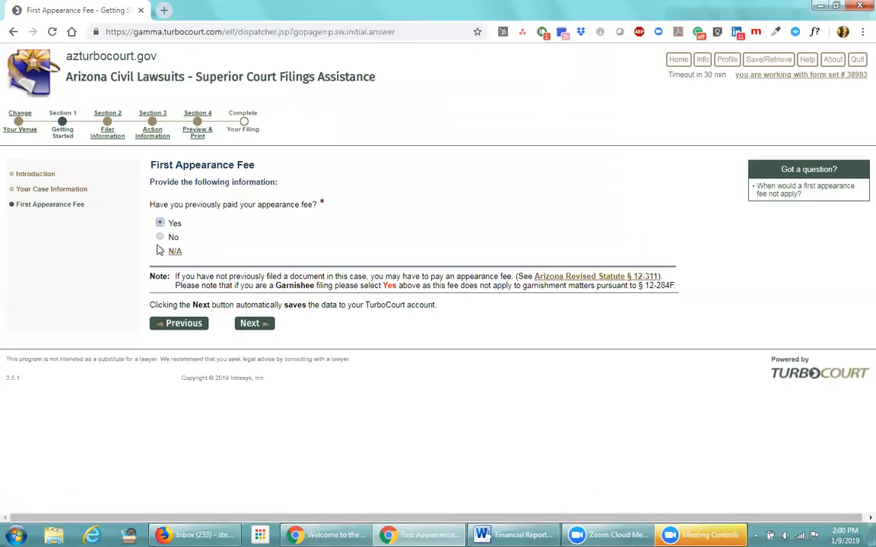
click(252, 326)
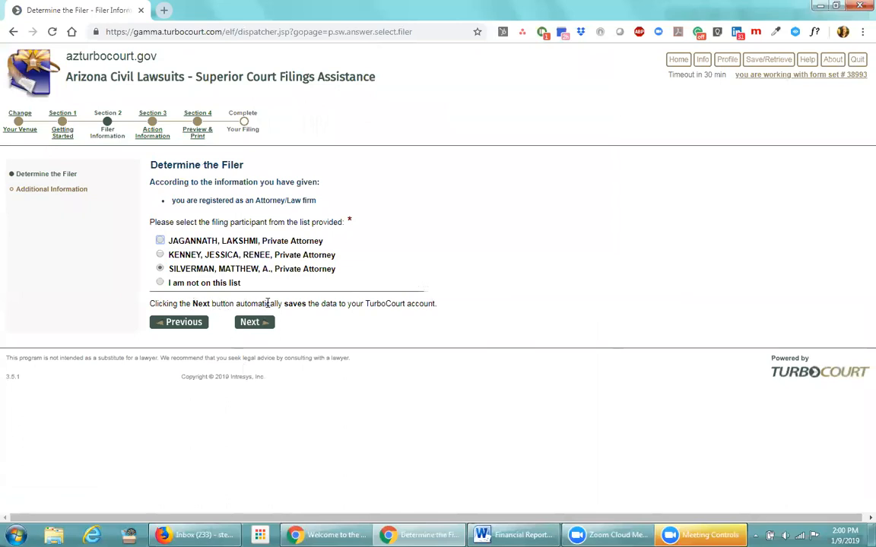
drag(237, 303, 344, 307)
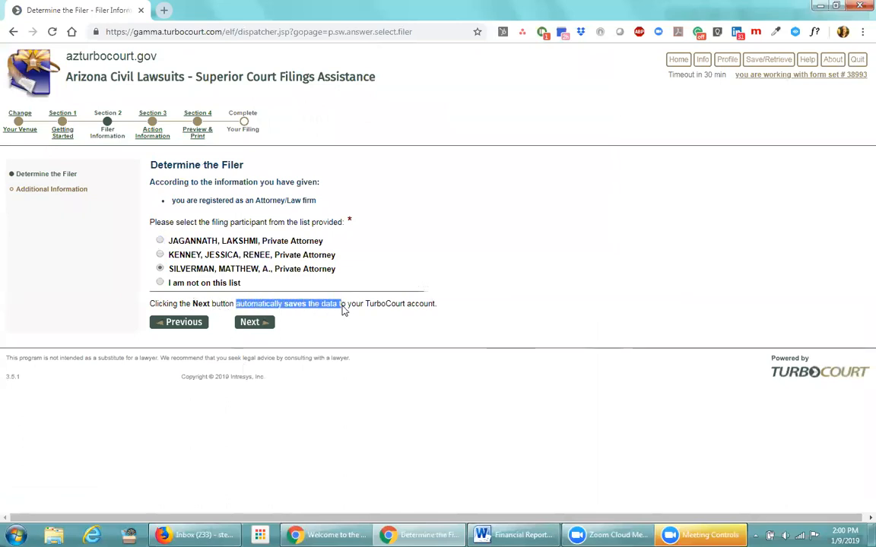
click(328, 323)
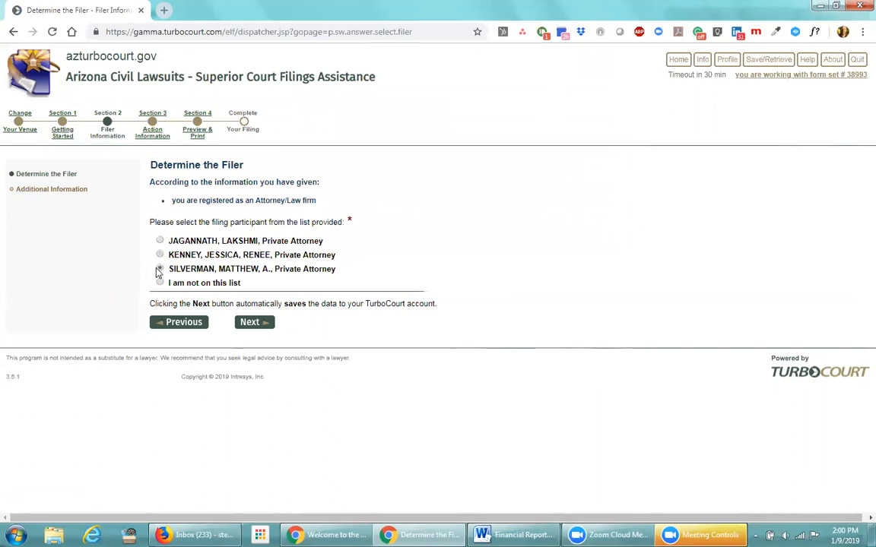
click(253, 324)
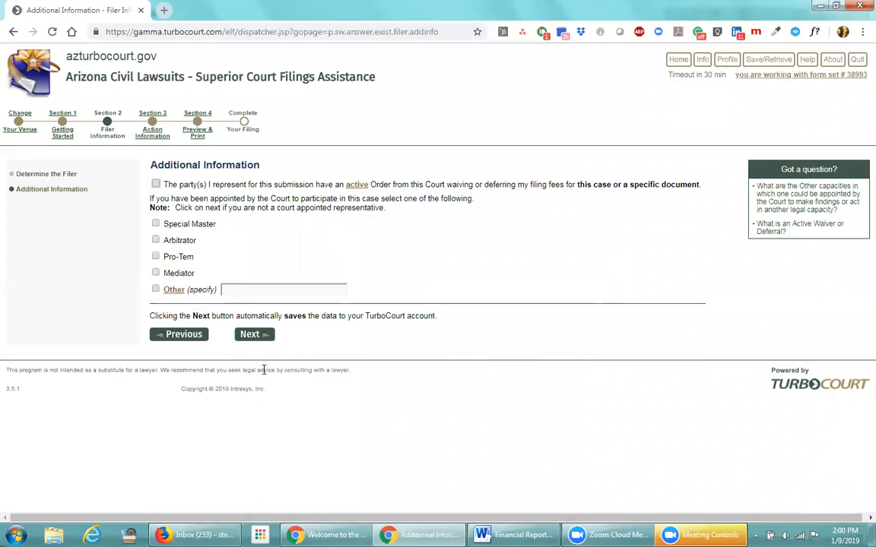
click(245, 334)
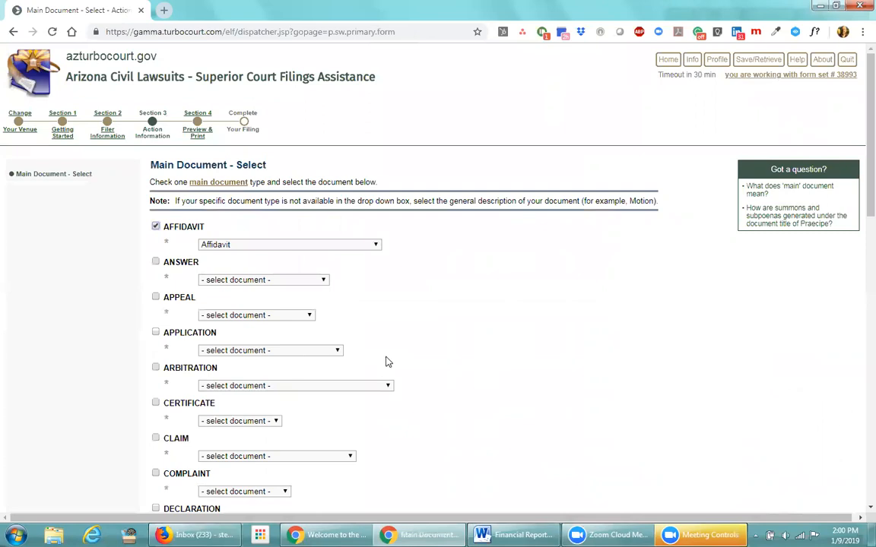
Check APPLICATION with 'Application/ Motion for Default' selected, then re-tick AFFIDAVIT as main document type
scroll(393, 353, down, 3)
click(156, 212)
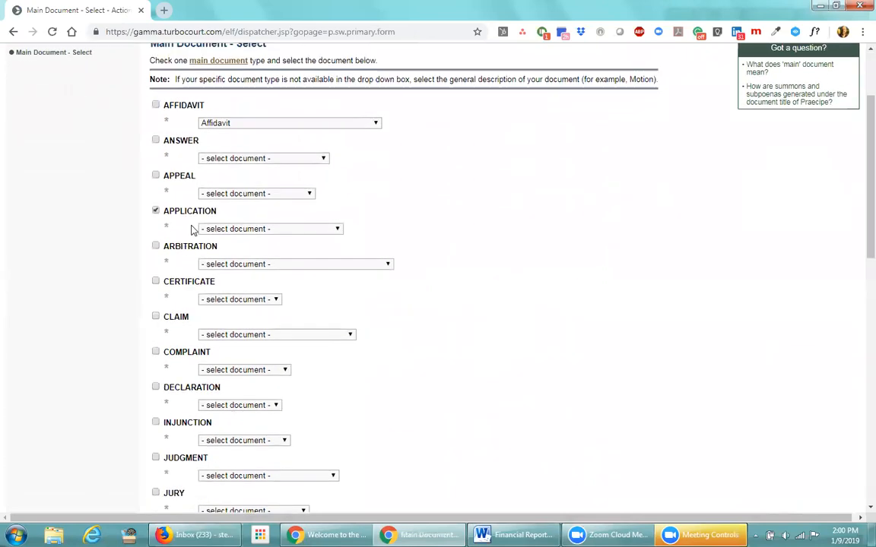
click(235, 229)
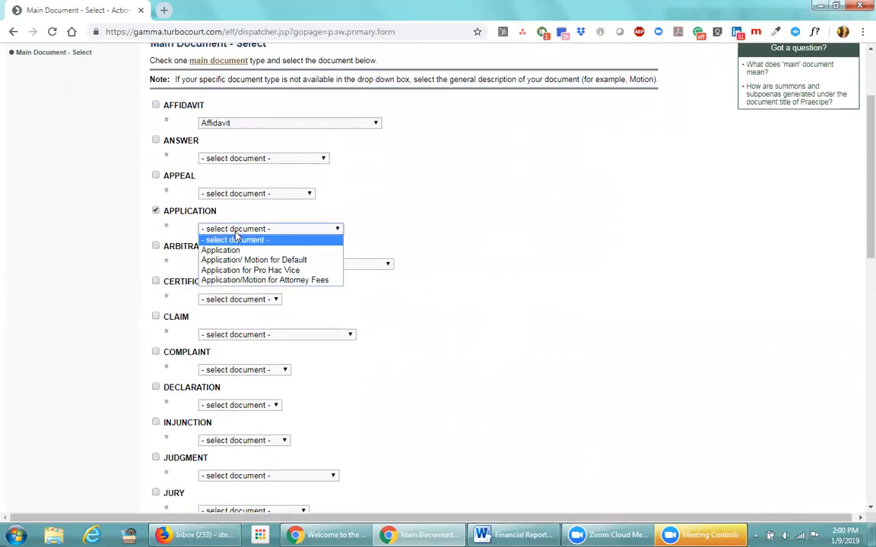
click(236, 260)
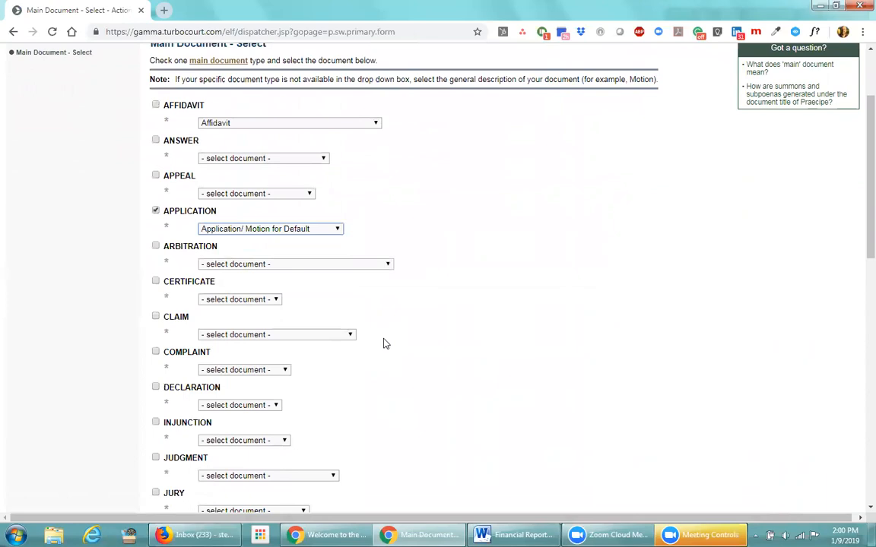
scroll(384, 343, up, 3)
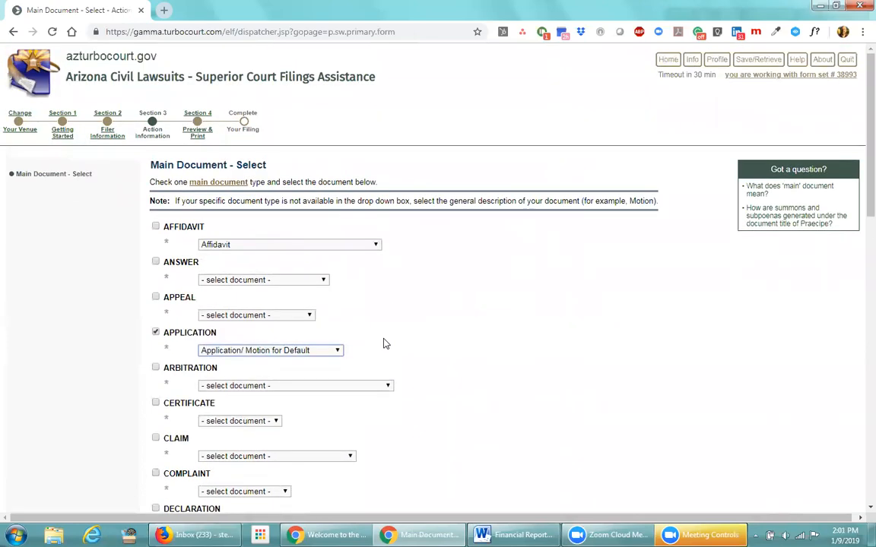
click(155, 226)
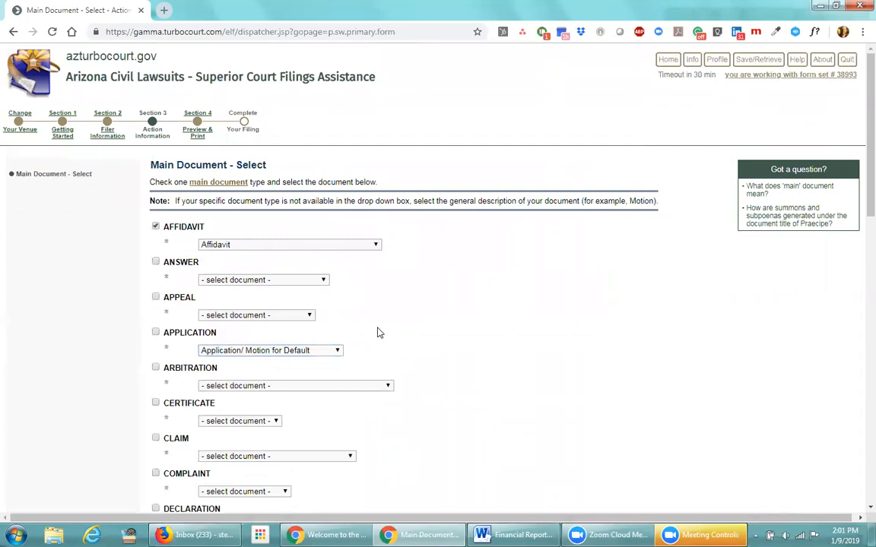
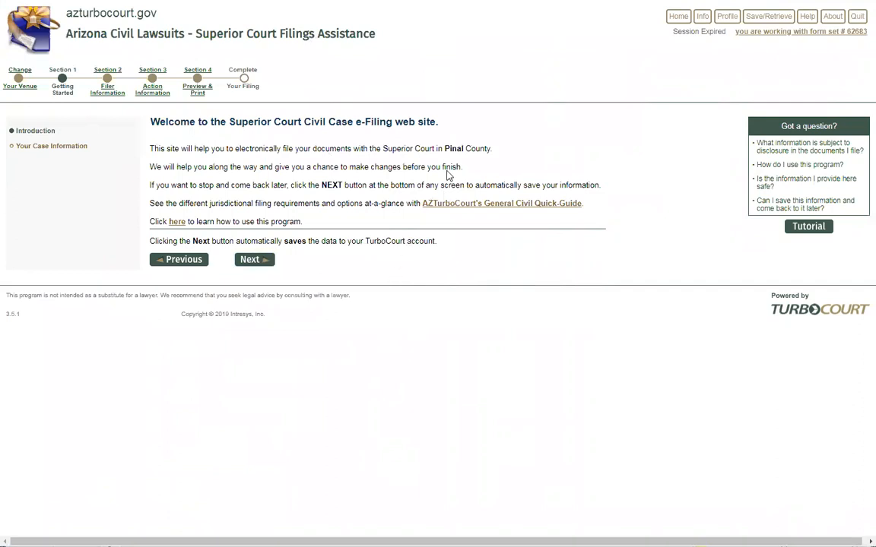
Log back in with the account username and password after the session expired
drag(445, 149, 487, 149)
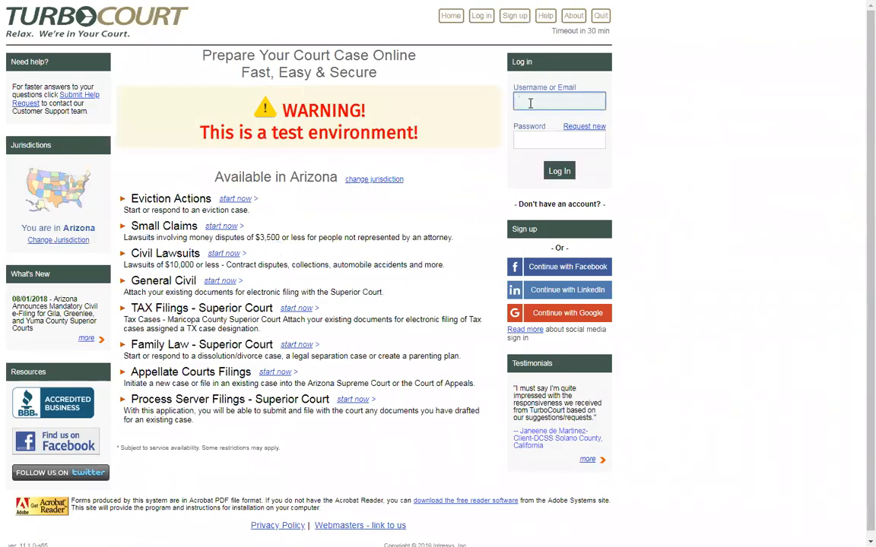
text(kamad)
key(Tab)
text(*****)
key(BackSpace)
key(BackSpace)
key(BackSpace)
key(BackSpace)
key(BackSpace)
text(******)
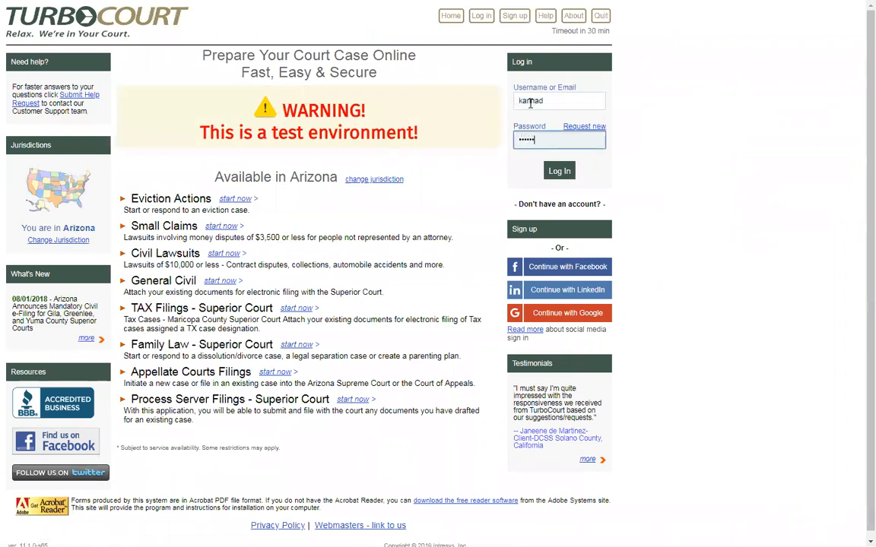
text(*)
click(559, 171)
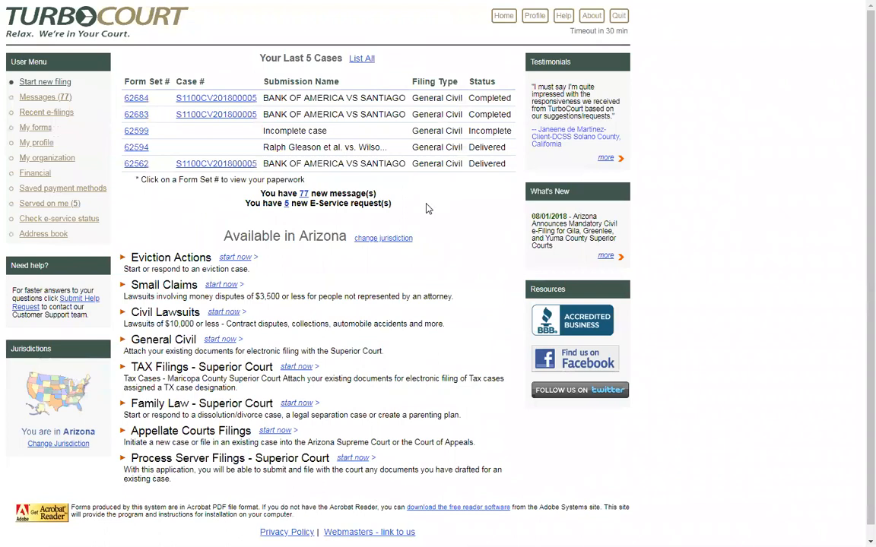
Open form set 62683, keep Pinal Superior Court as venue, and continue in the existing case
click(135, 115)
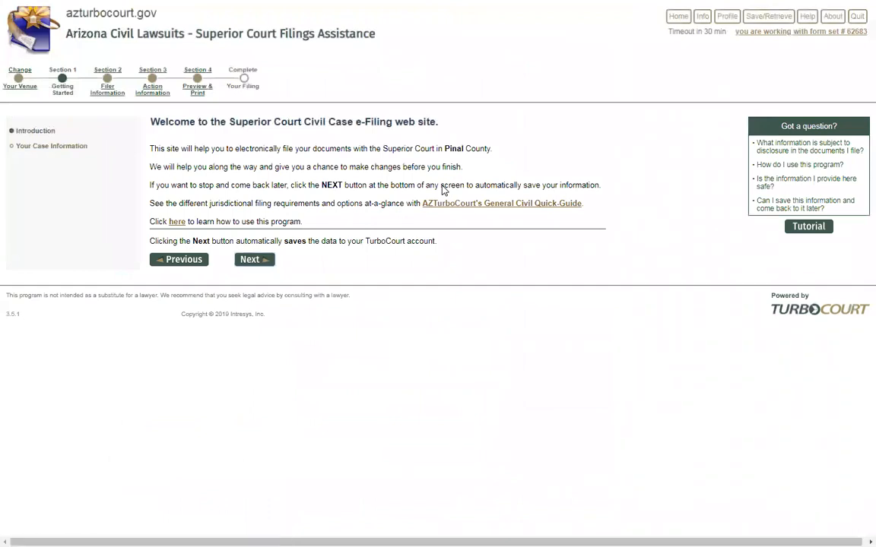
click(26, 90)
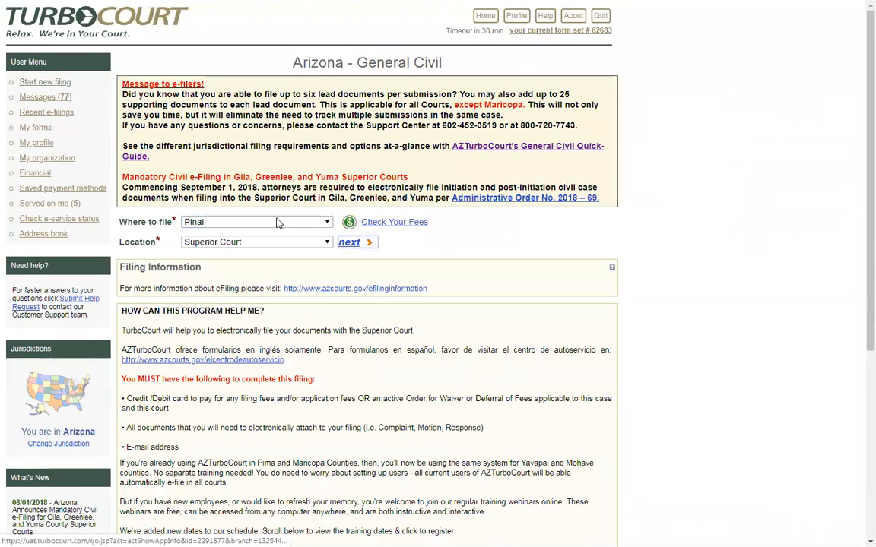
click(352, 244)
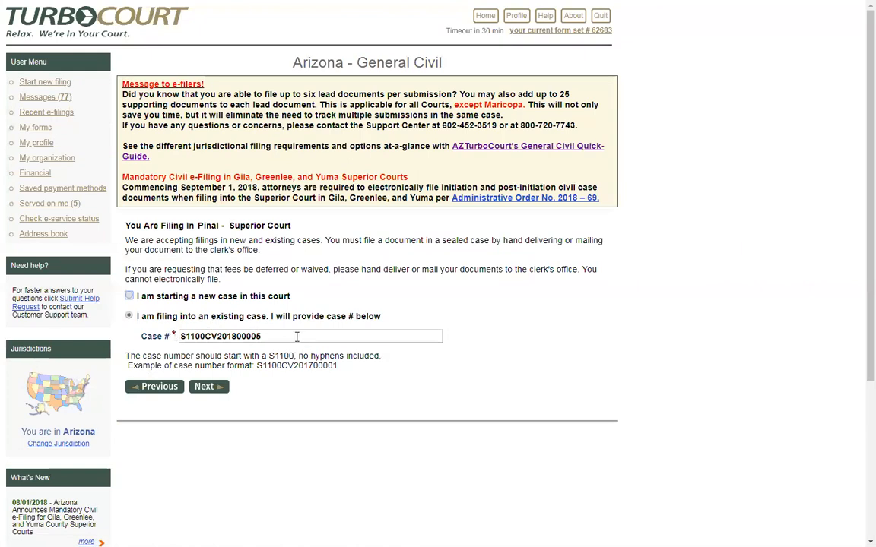
click(204, 389)
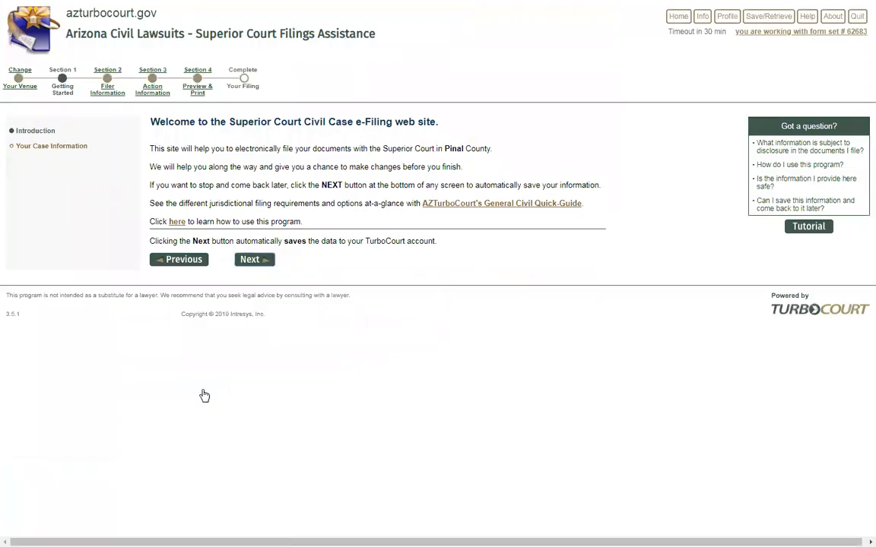
click(254, 263)
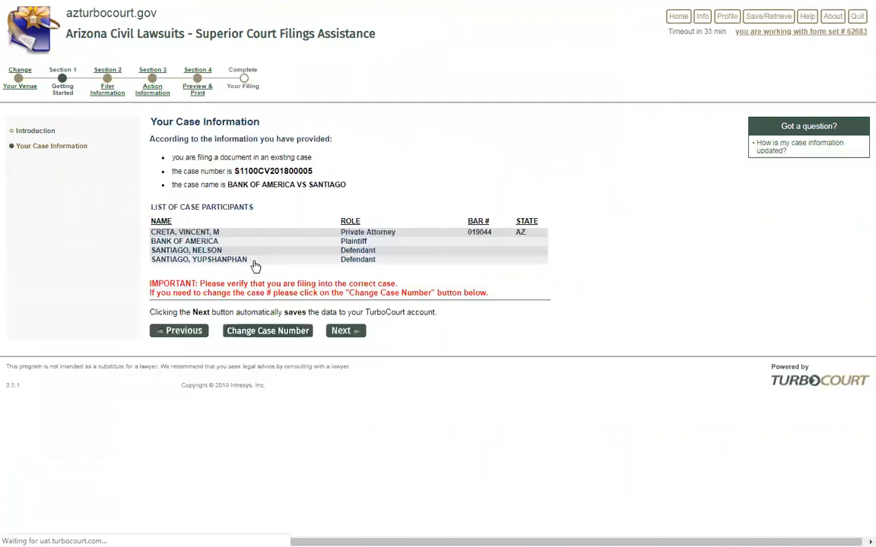
Accept the case information, the listed attorney as filer, and Bank of America as the represented party
click(344, 332)
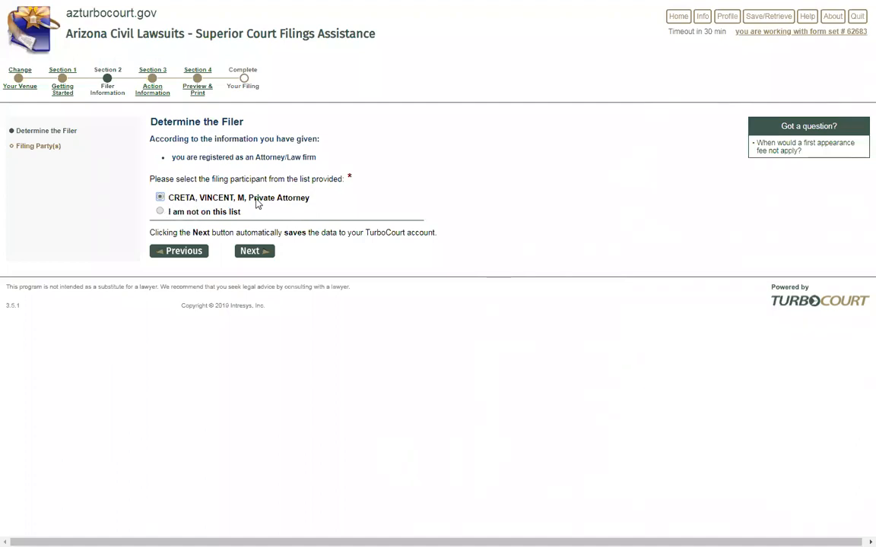
click(257, 253)
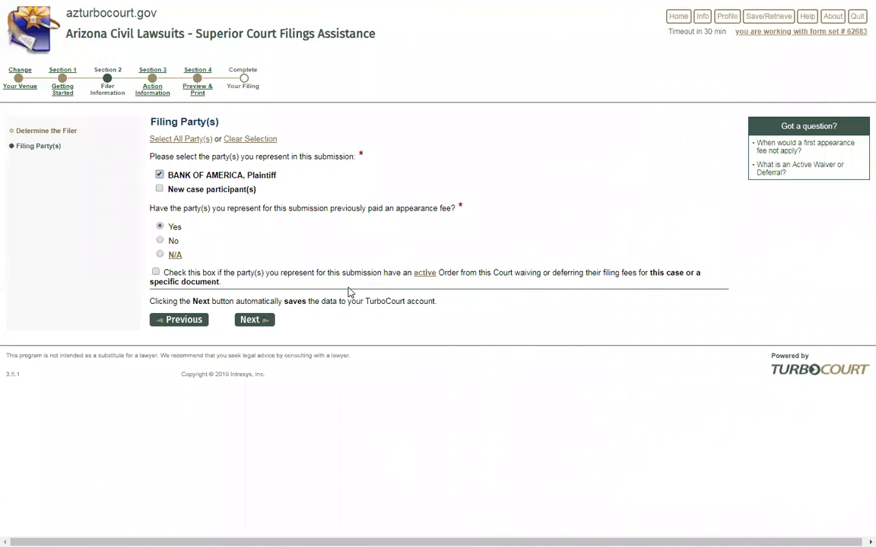
click(251, 320)
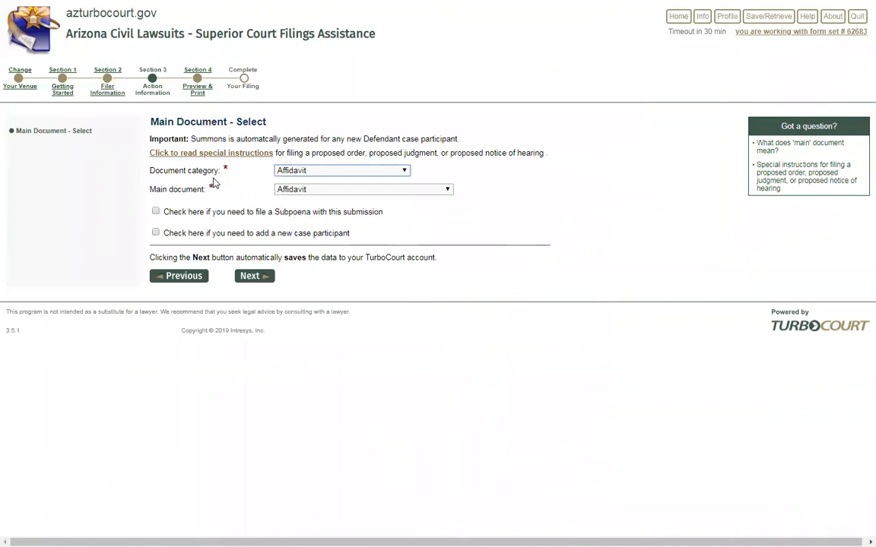
Set both the Document category and the Main document dropdowns to Motion
click(405, 173)
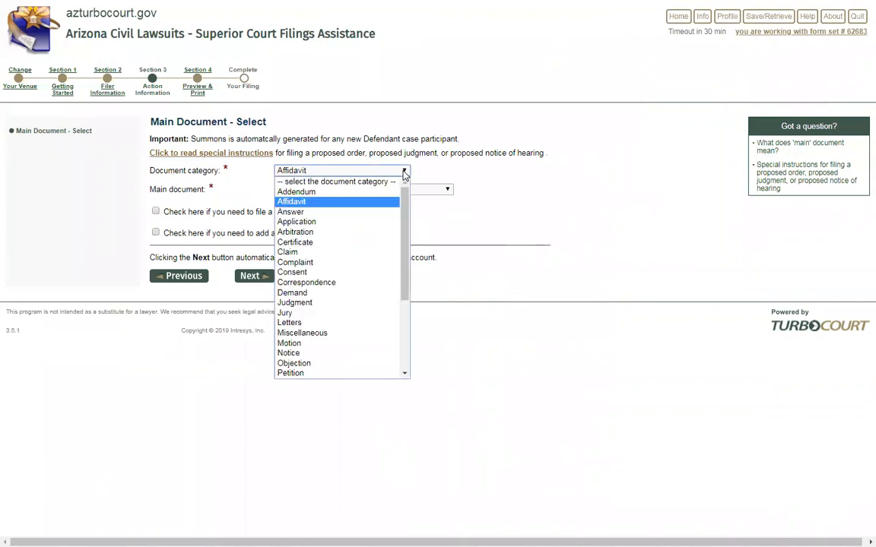
scroll(409, 257, down, 3)
scroll(409, 257, down, 1)
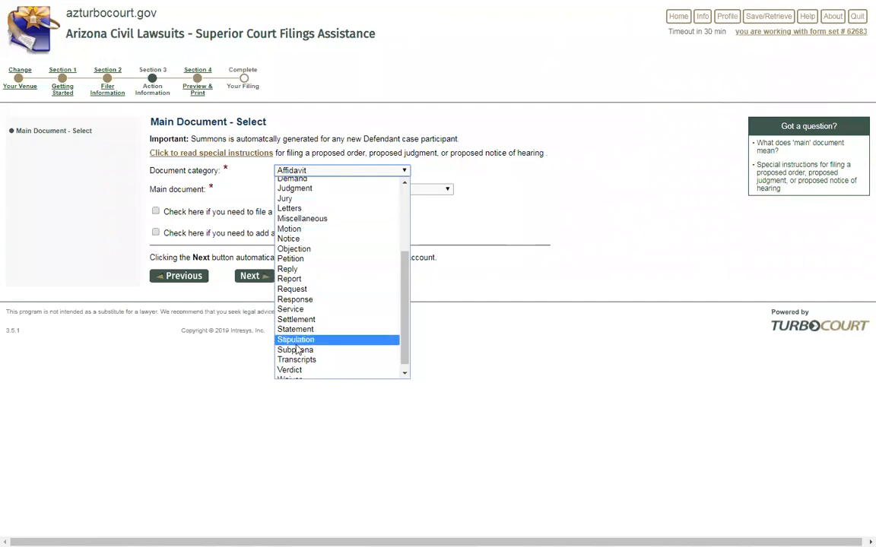
click(297, 230)
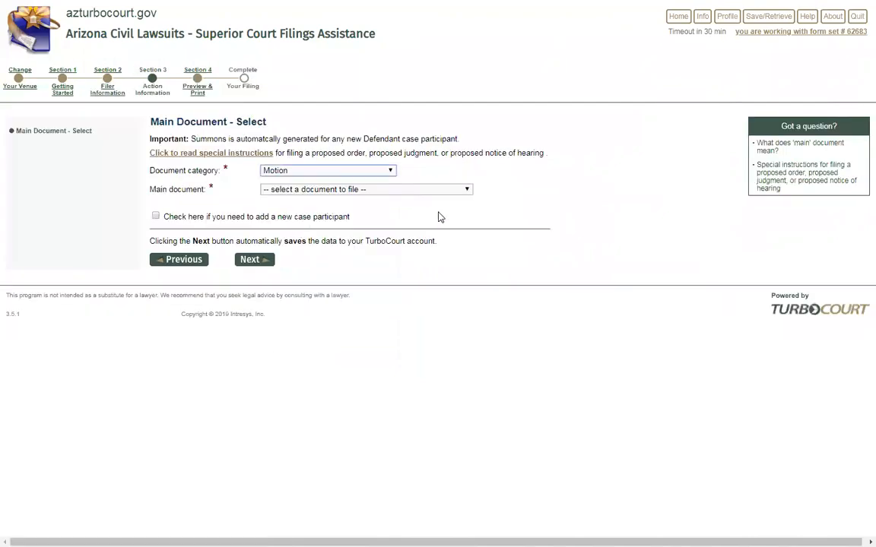
click(466, 191)
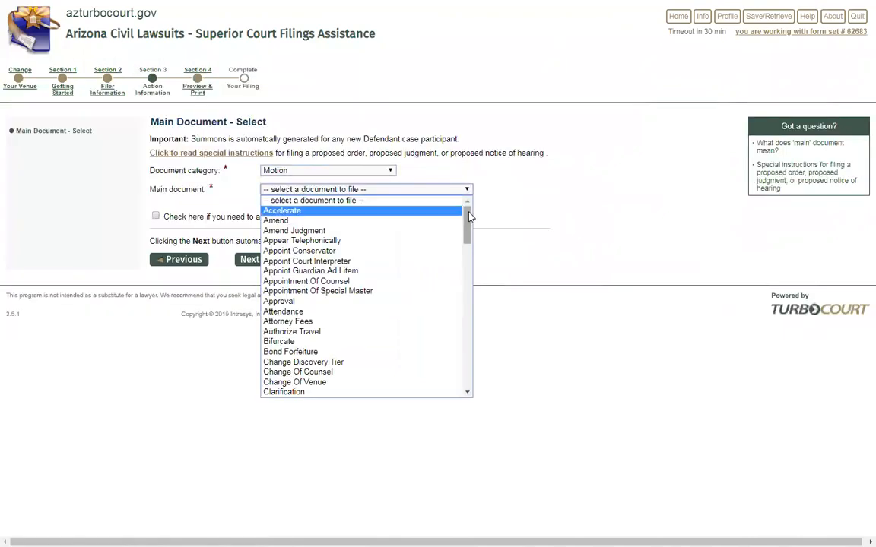
drag(469, 217, 460, 359)
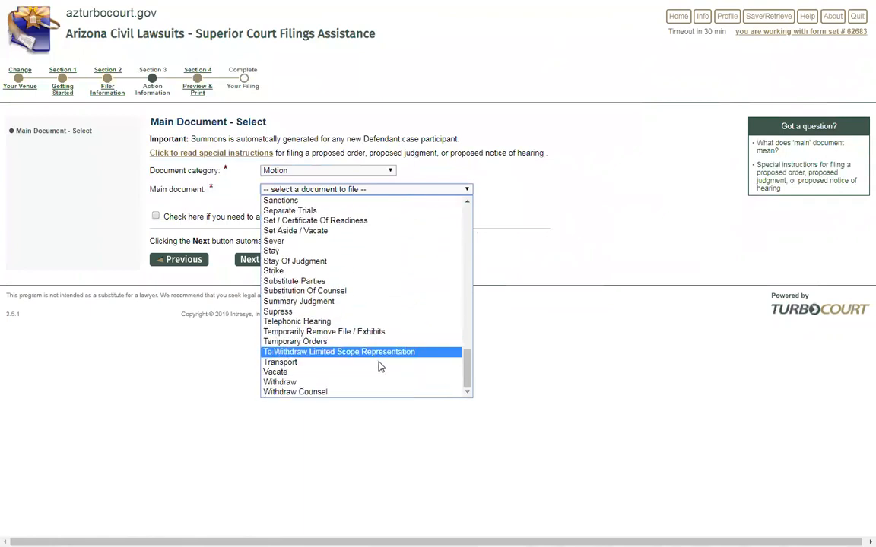
scroll(381, 361, up, 8)
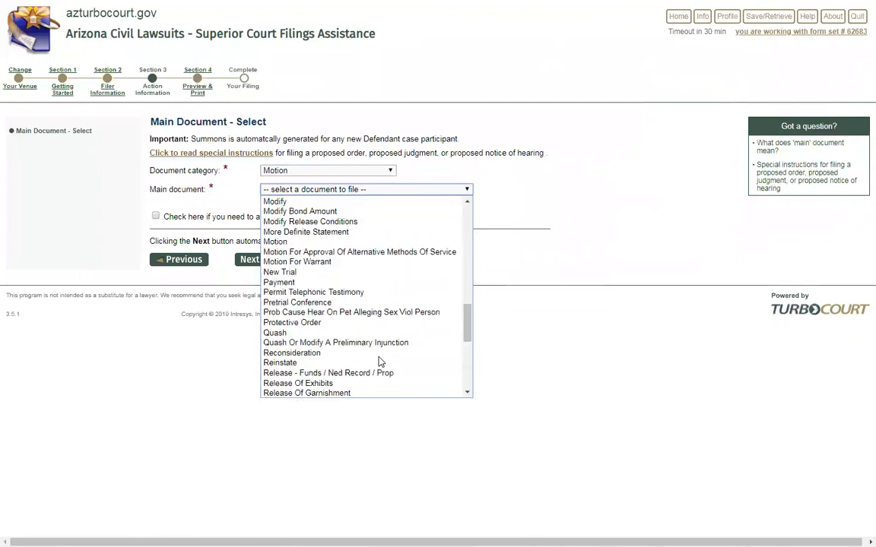
click(285, 242)
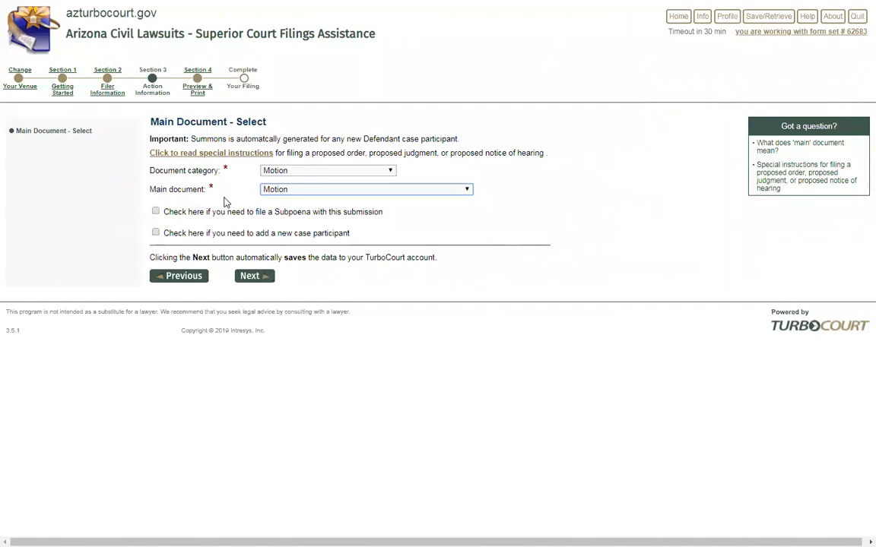
Choose Affidavit category with Affidavit Of A Person as main document and save the choice
click(315, 172)
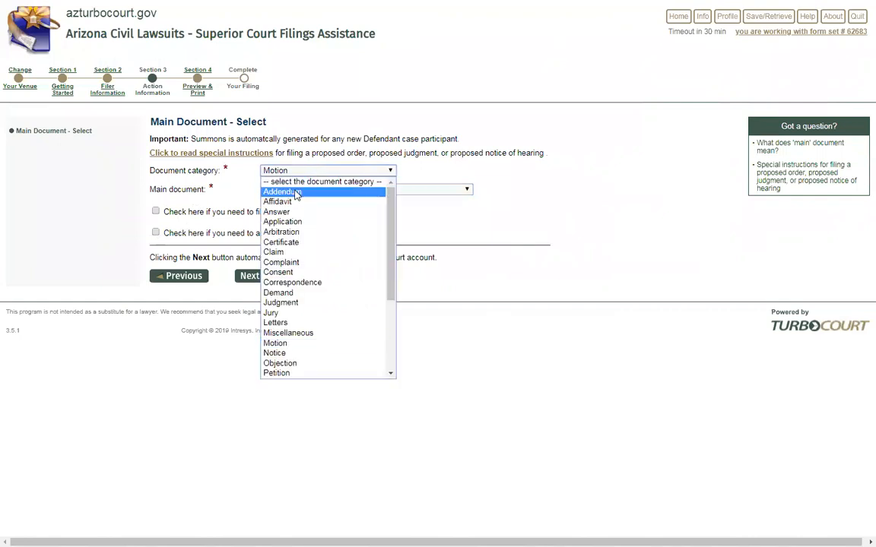
click(286, 202)
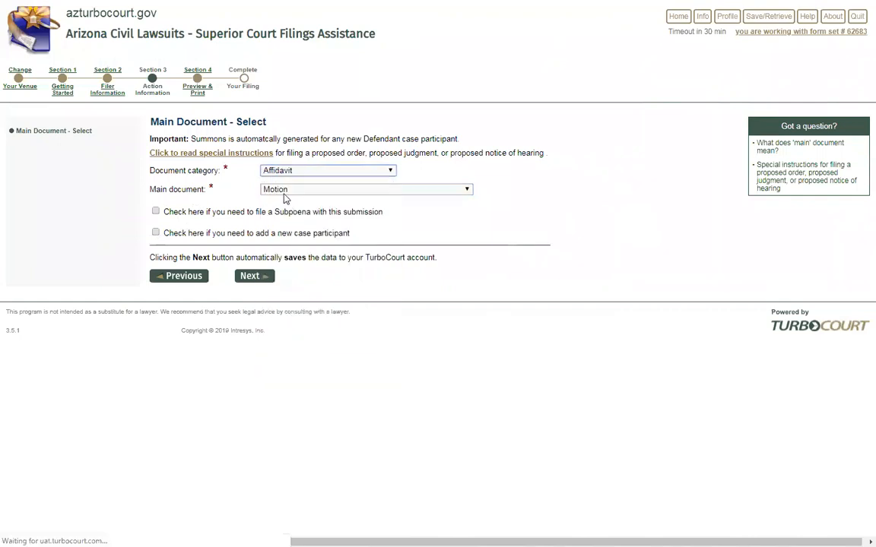
click(448, 191)
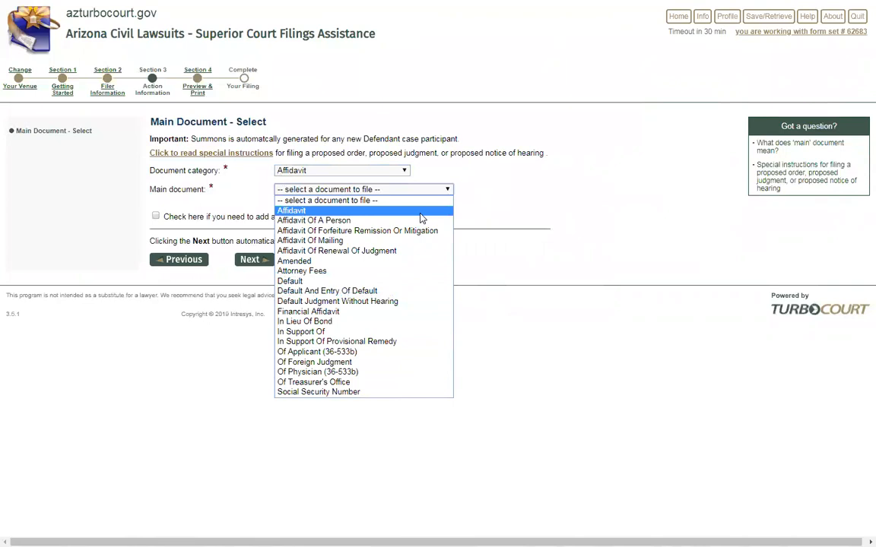
click(307, 221)
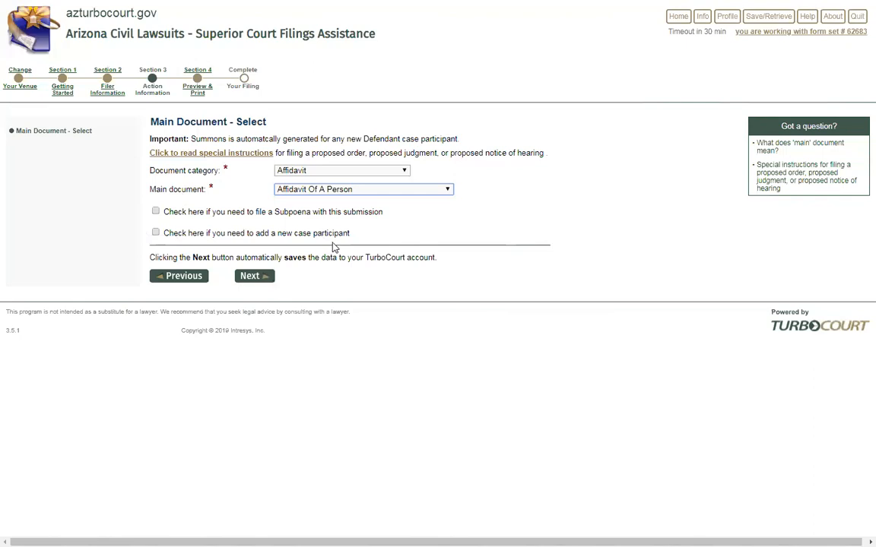
click(250, 278)
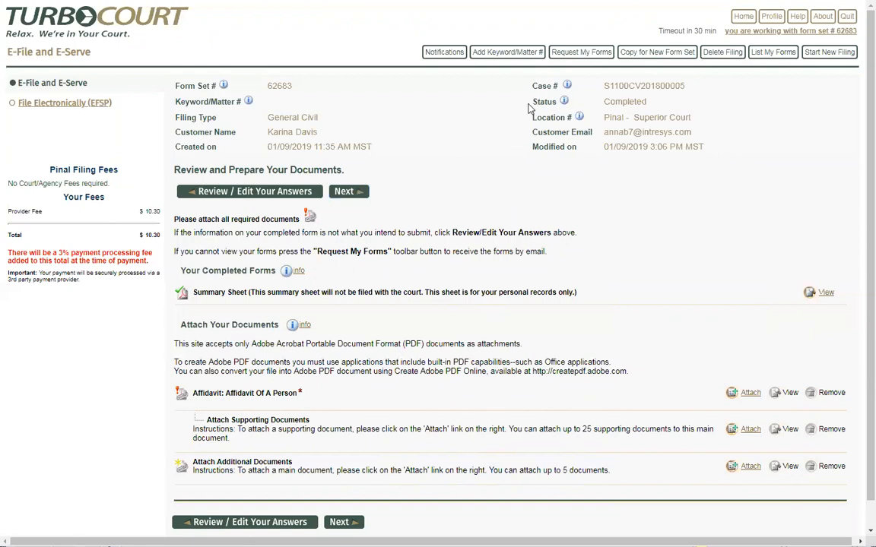
drag(532, 100, 558, 103)
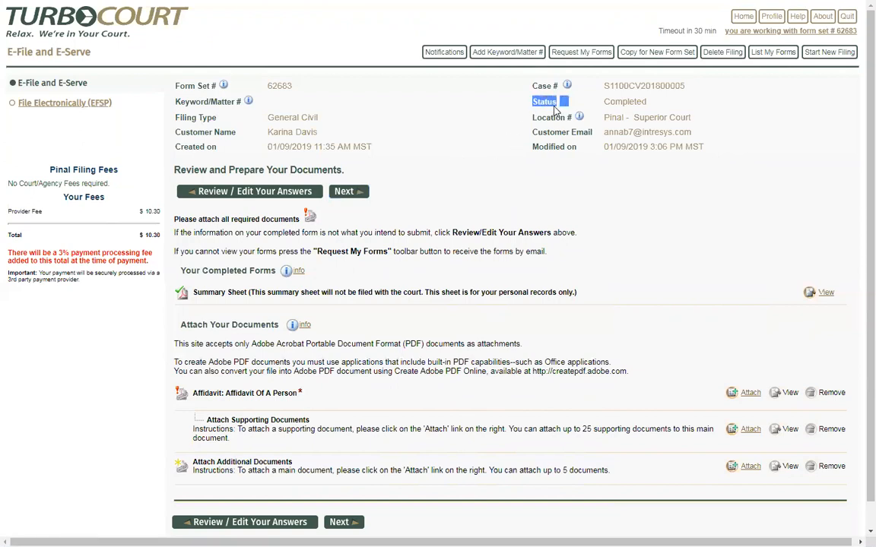
click(650, 105)
double_click(649, 105)
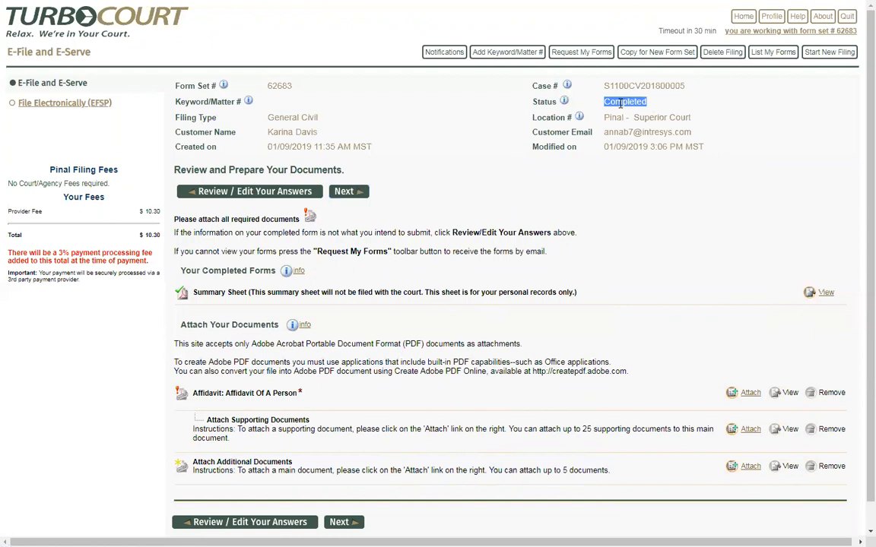
click(657, 106)
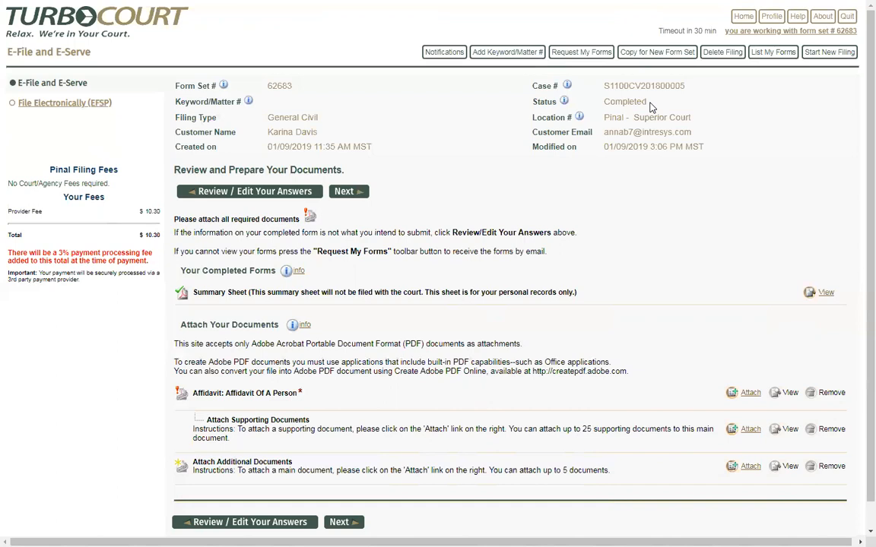
drag(647, 102, 602, 101)
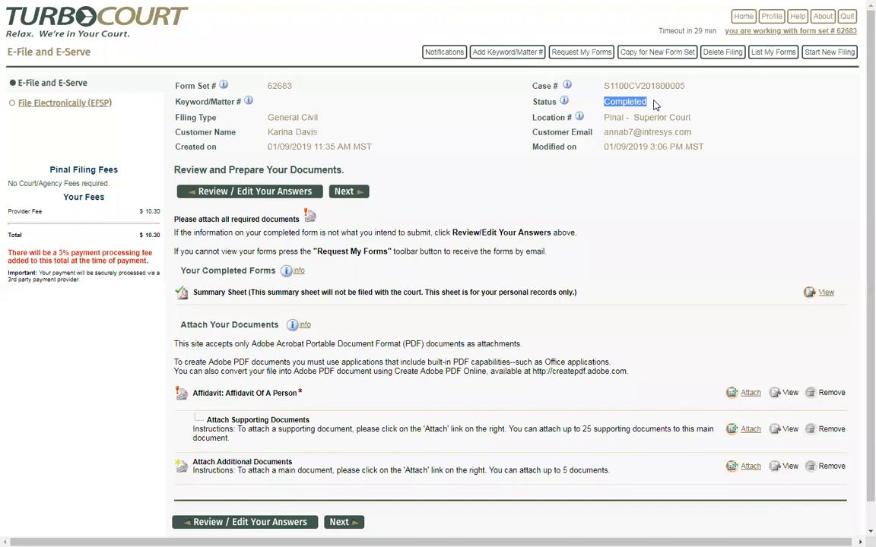
click(656, 105)
drag(647, 103, 605, 104)
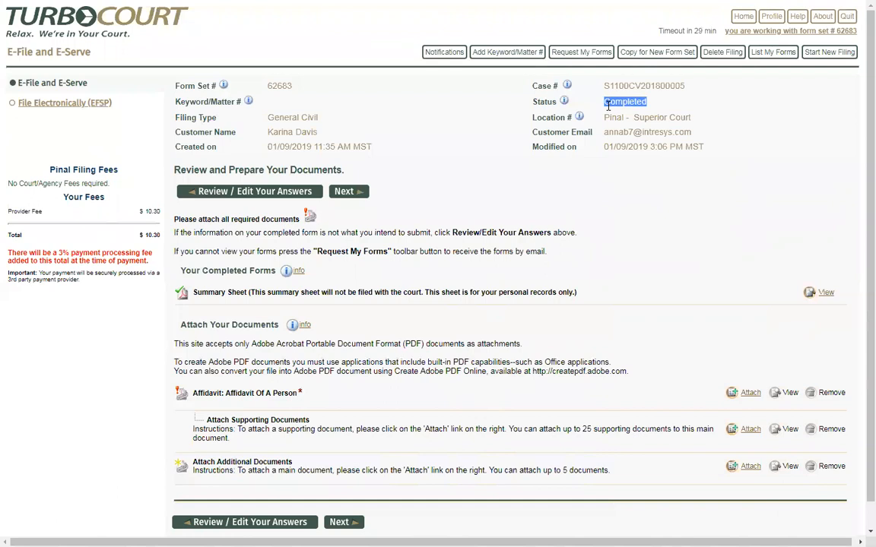
click(651, 111)
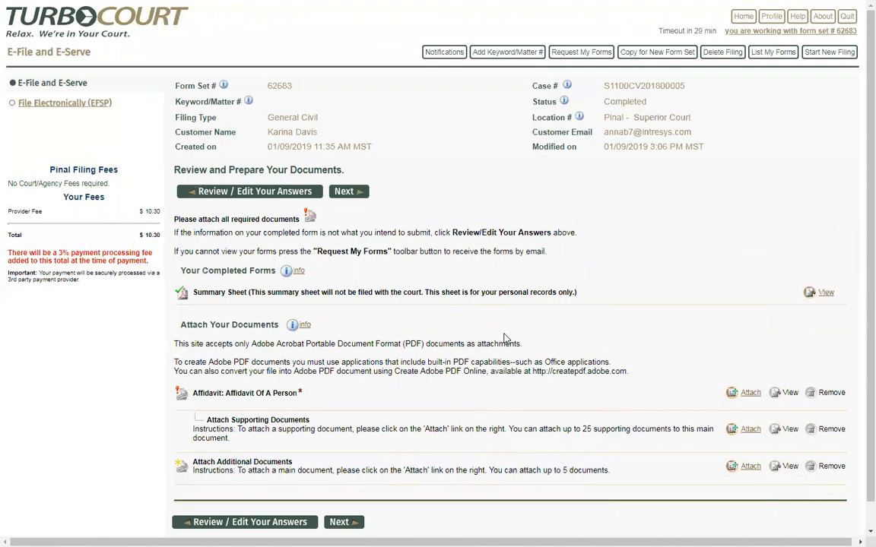
scroll(505, 338, down, 1)
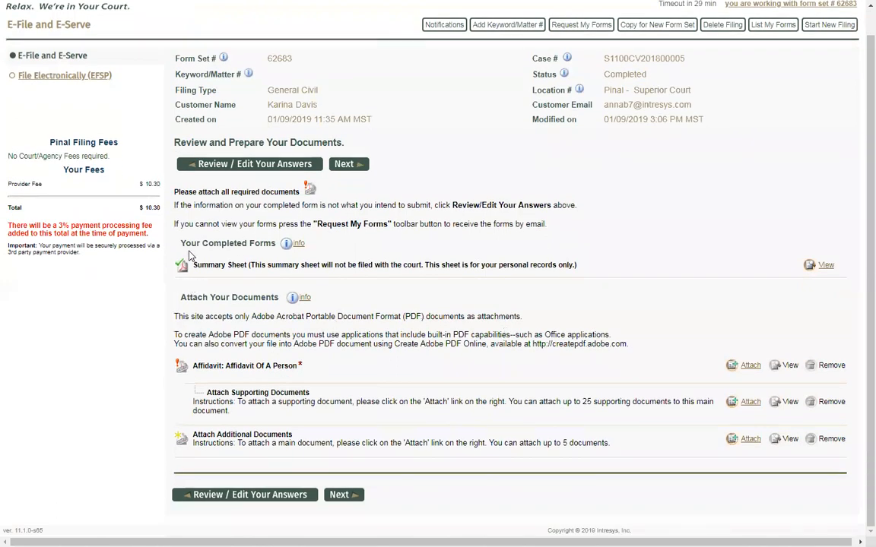
drag(180, 243, 275, 245)
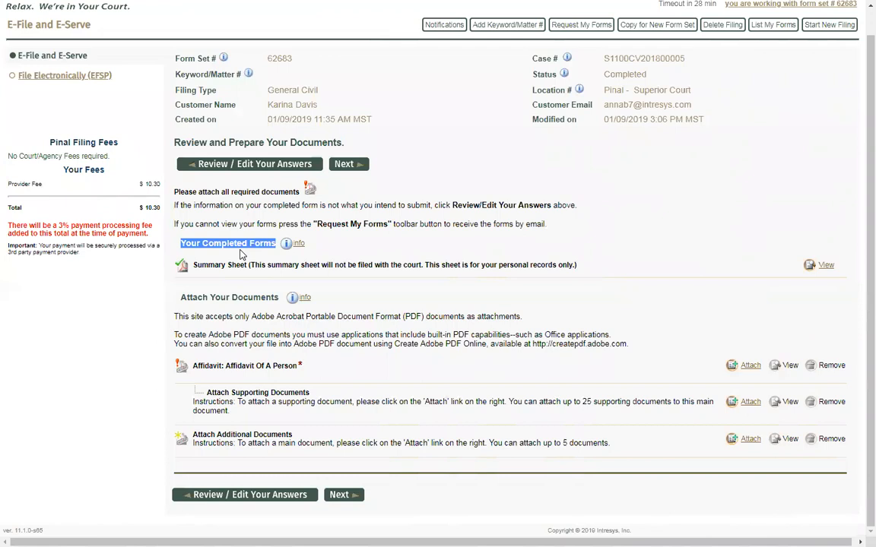
click(245, 263)
drag(245, 265, 193, 266)
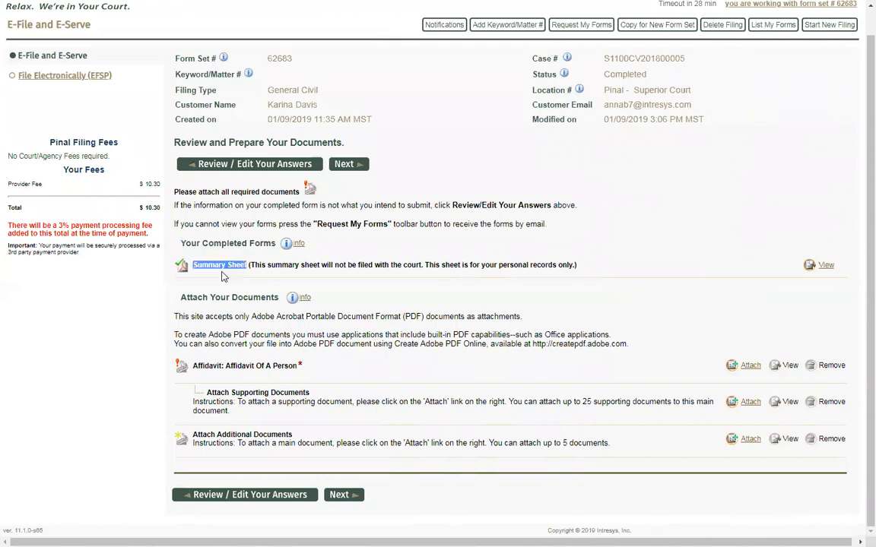
click(318, 277)
click(827, 267)
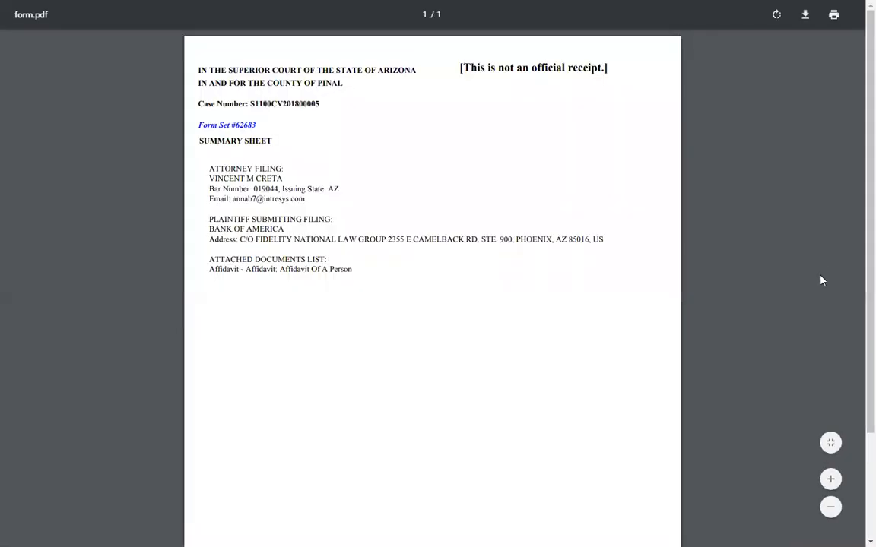
click(831, 480)
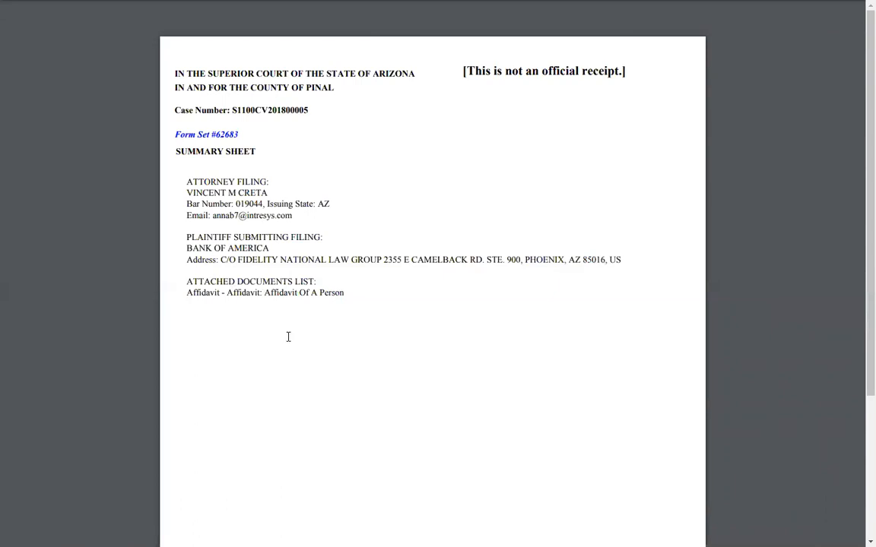
key(ctrl+w)
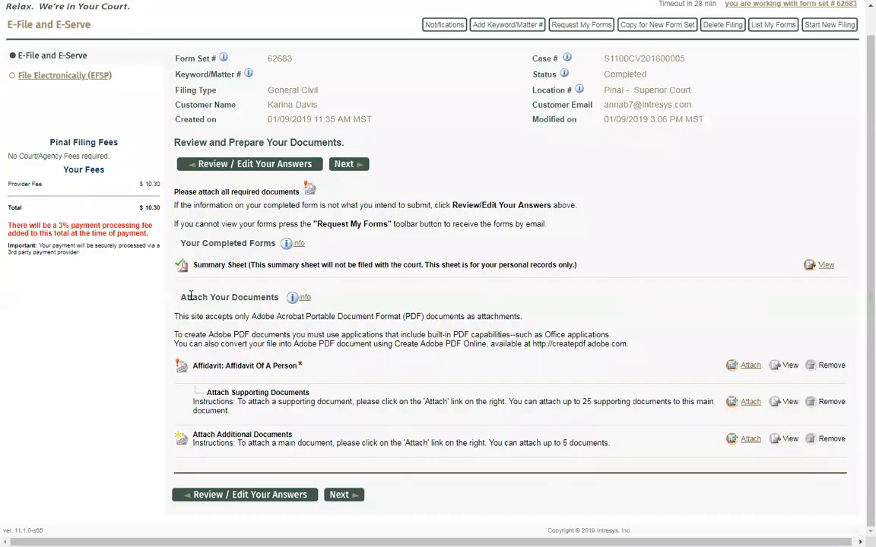
drag(180, 298, 279, 298)
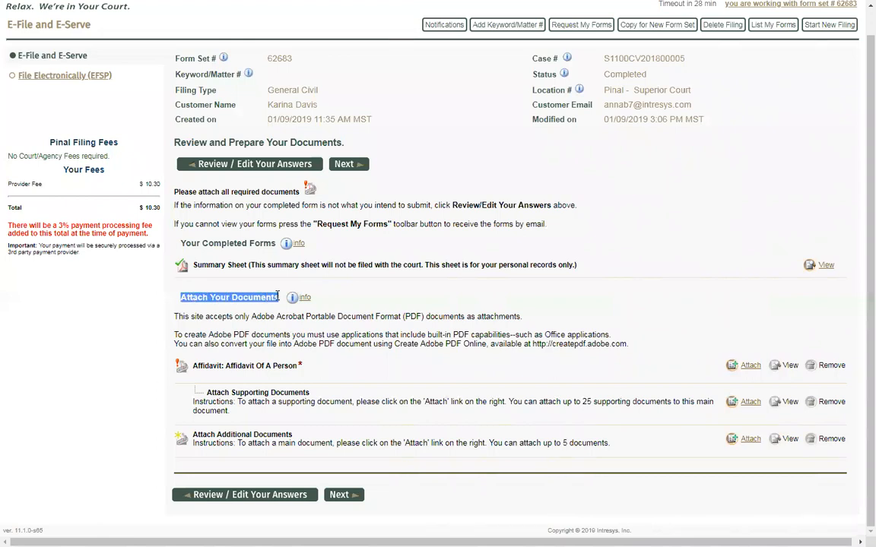
click(362, 302)
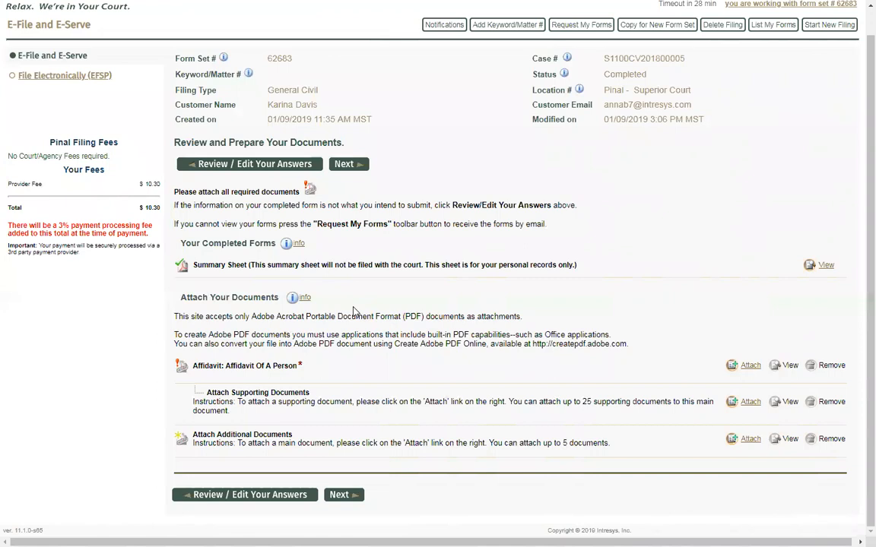
double_click(299, 366)
click(325, 371)
Open the Attach Main Document window for the Affidavit row
click(750, 366)
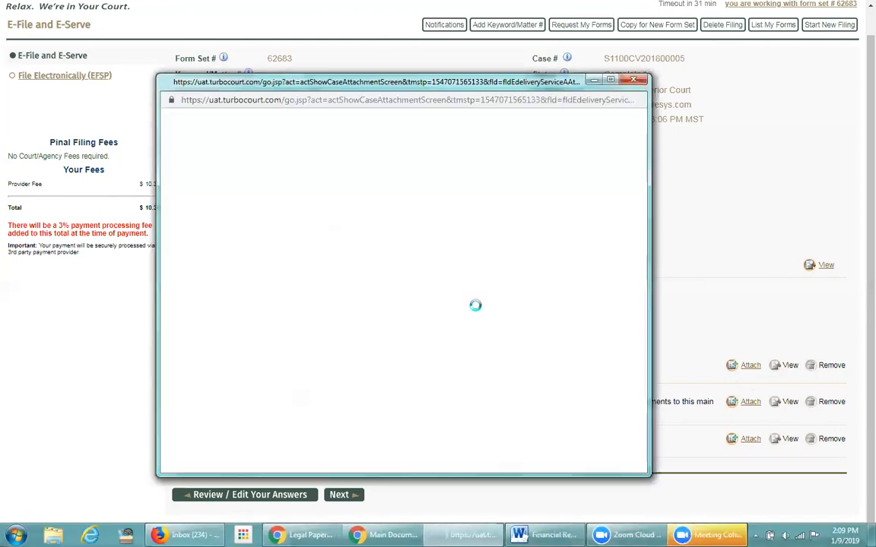
drag(415, 192, 295, 193)
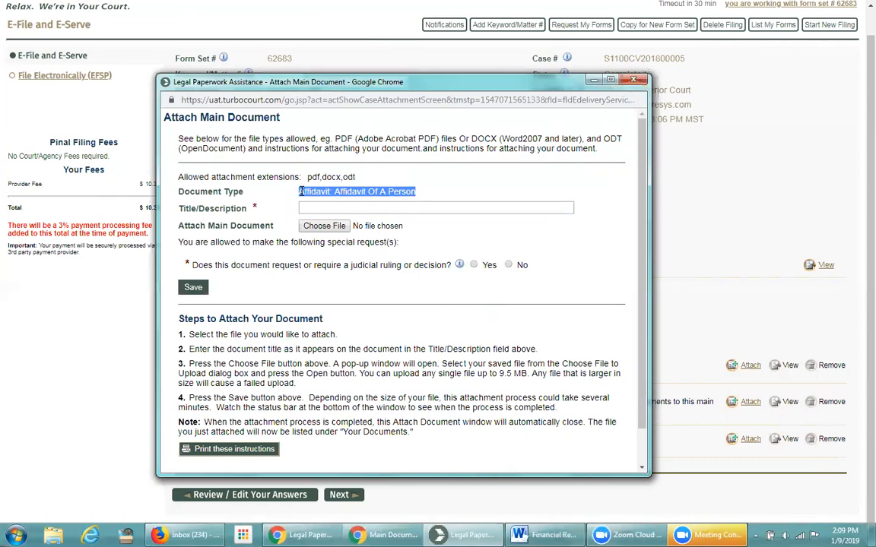
click(426, 194)
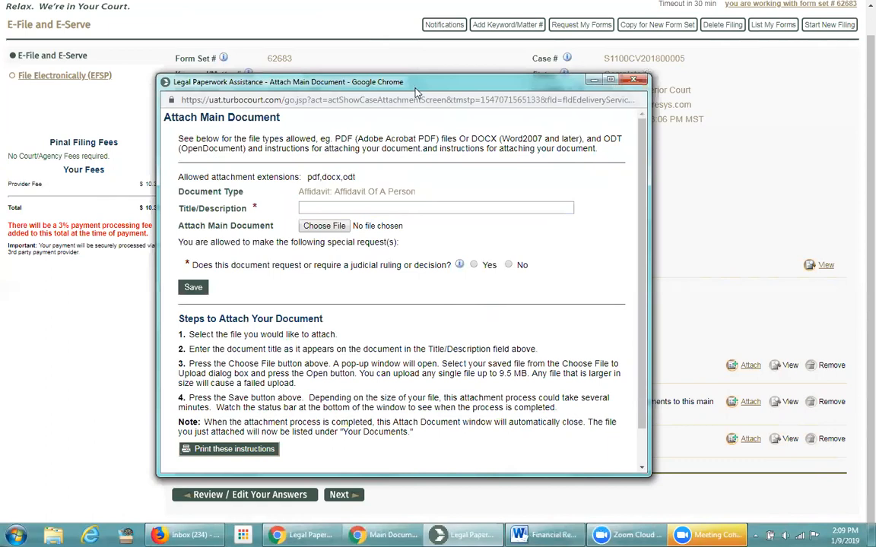
drag(416, 92, 420, 90)
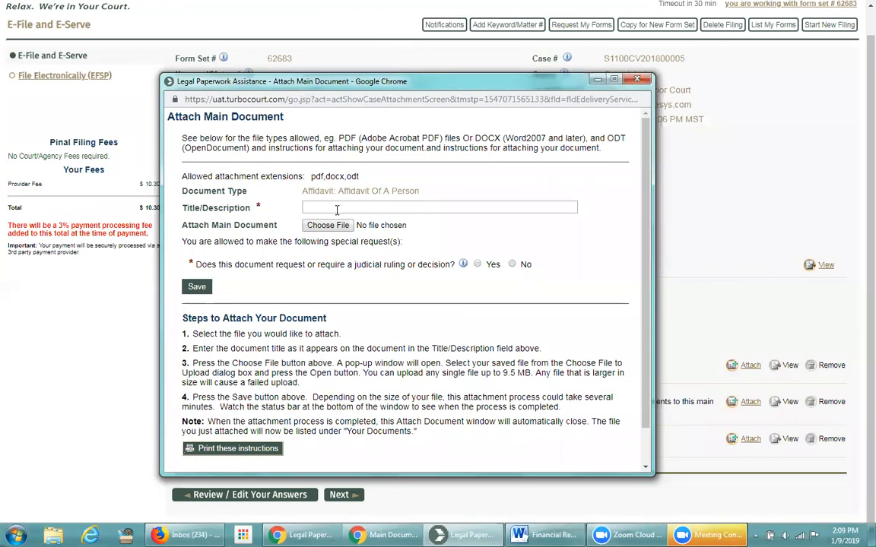
Enter 'My affidavit' as the document title, replacing the trial text
click(309, 206)
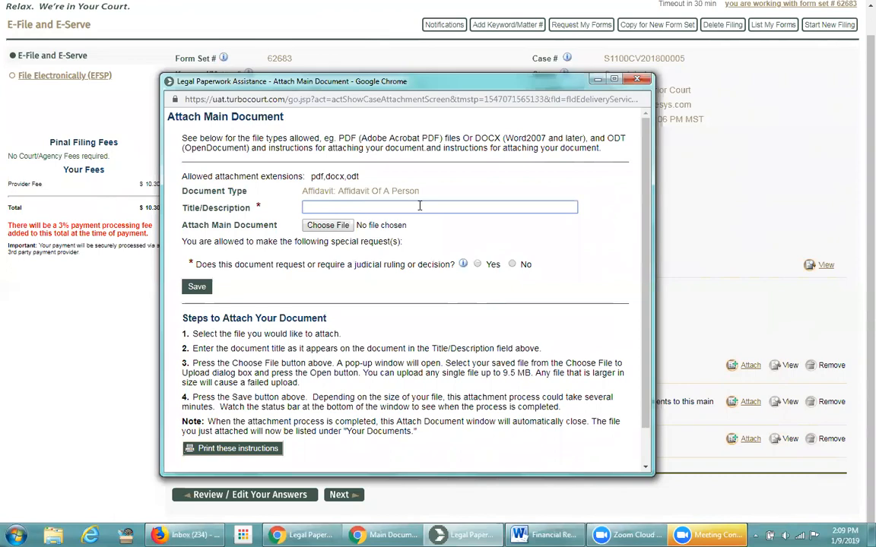
text(100 chars)
key(Home)
key(Delete)
key(Delete)
key(Delete)
text(255)
key(ctrl+a)
text(My affidavit)
Choose Affidavit.pdf from the Docs folder as the file to attach
click(324, 226)
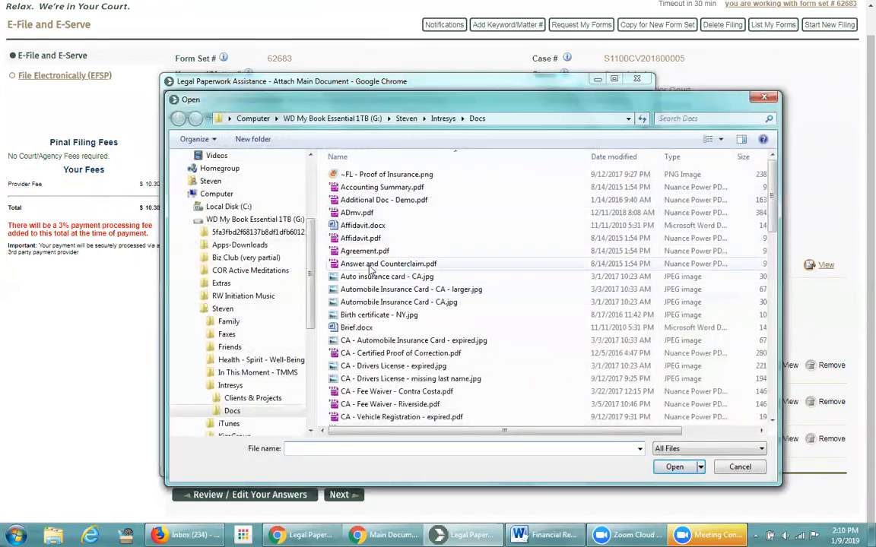
click(362, 240)
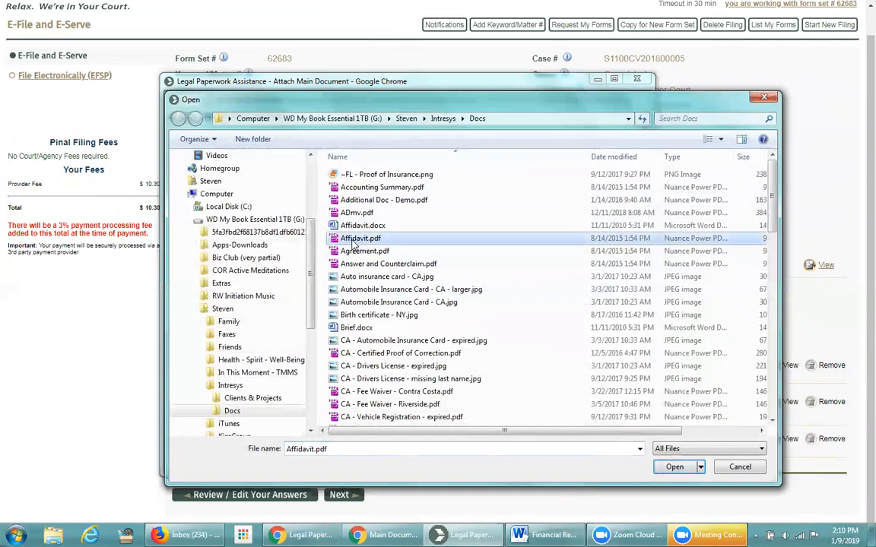
click(660, 469)
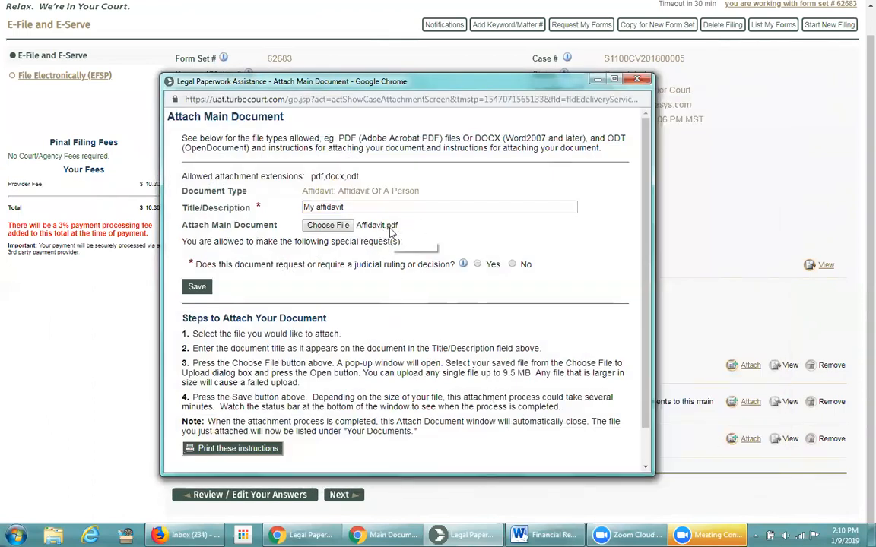
drag(360, 177, 312, 178)
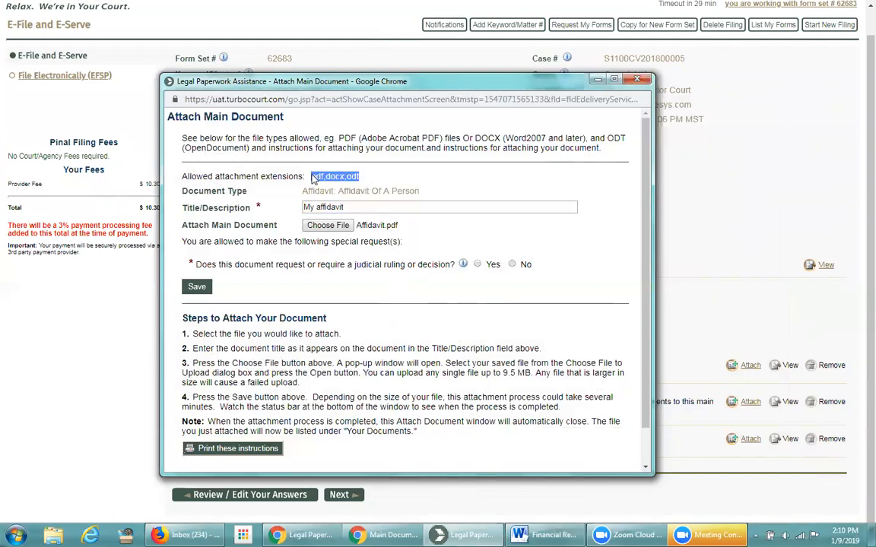
click(358, 187)
drag(362, 176, 311, 176)
click(370, 180)
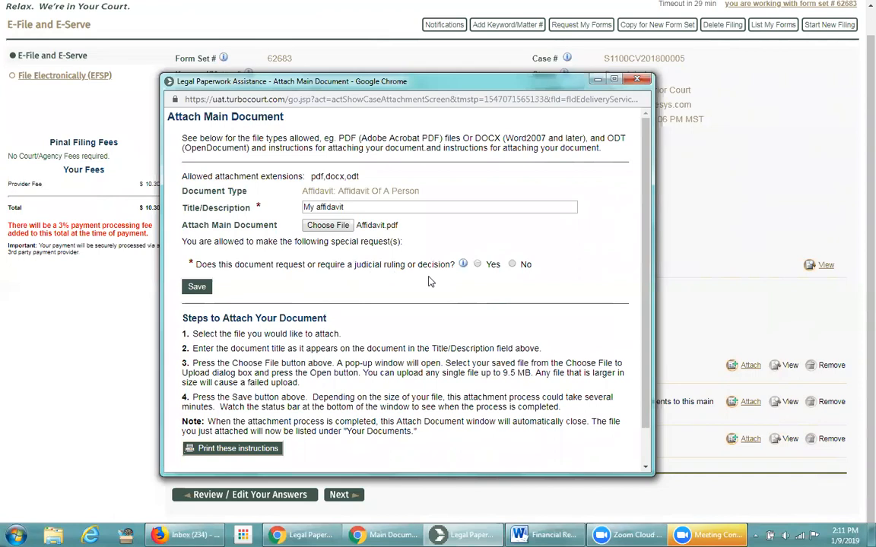
Answer No to the judicial ruling question and save the attachment
click(478, 264)
click(513, 263)
click(197, 287)
Save the 'My affidavit' attachment and let the upload finish
click(197, 287)
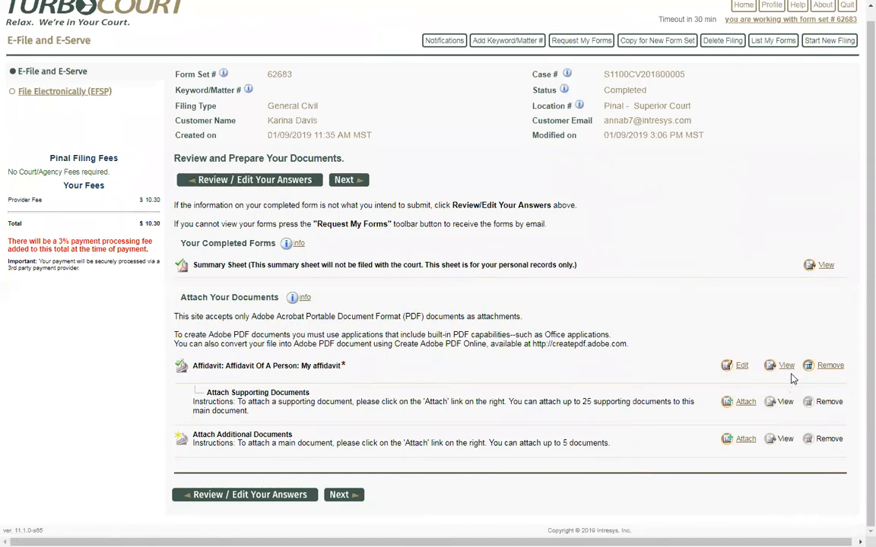
Reopen the 'My affidavit' attachment and save it again with Affidavit.pdf
click(742, 368)
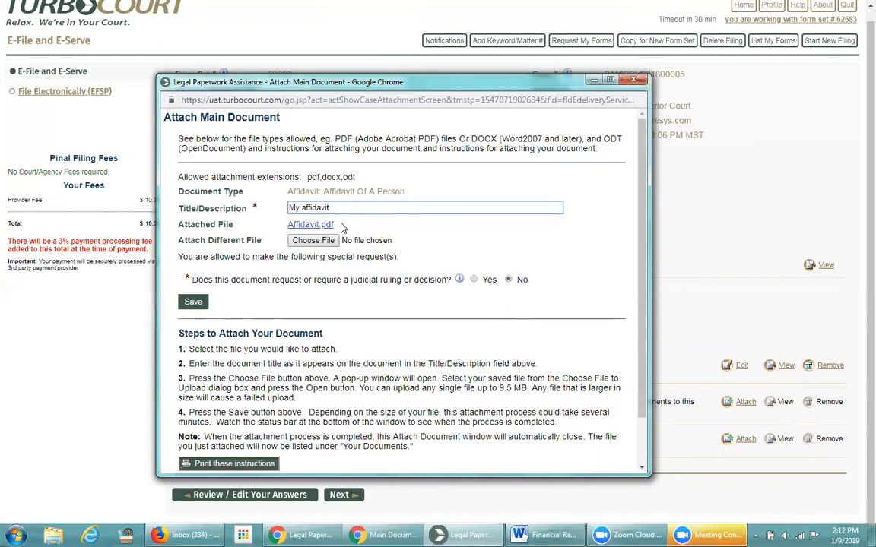
click(317, 270)
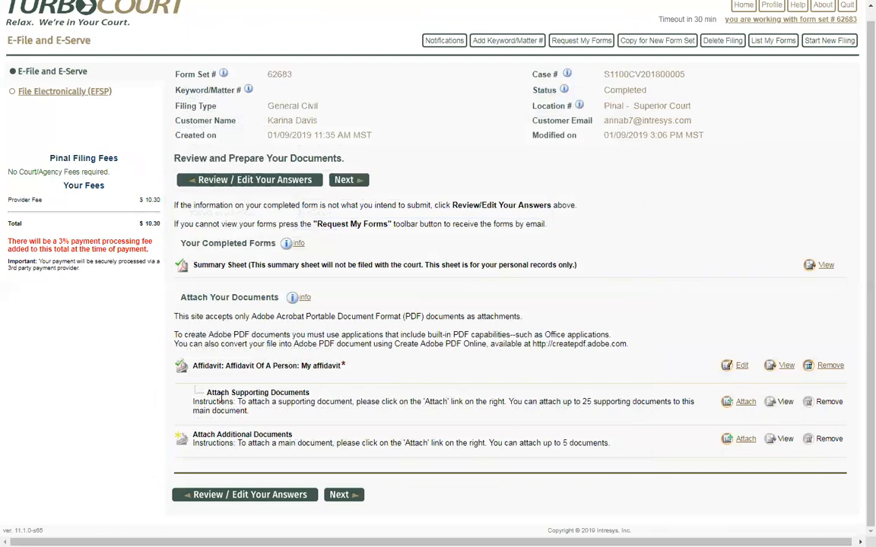
drag(207, 392, 306, 393)
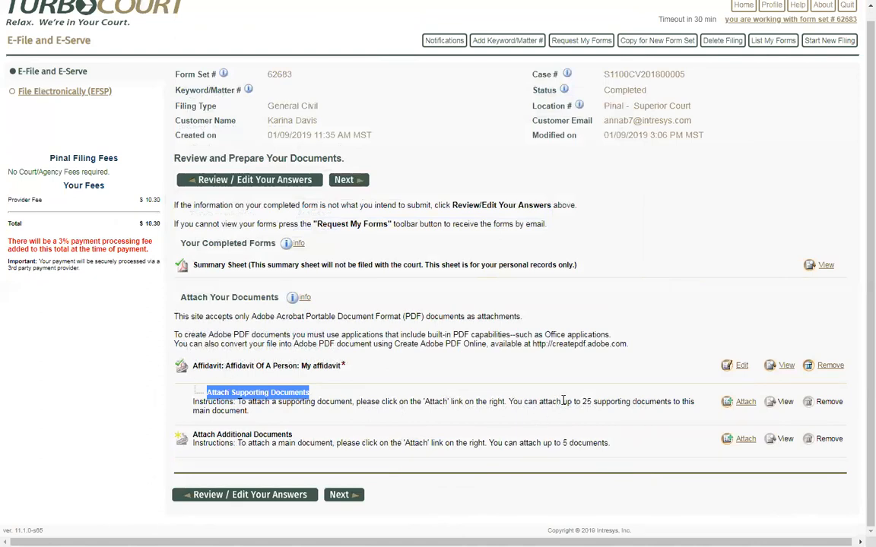
drag(563, 402, 671, 402)
click(553, 422)
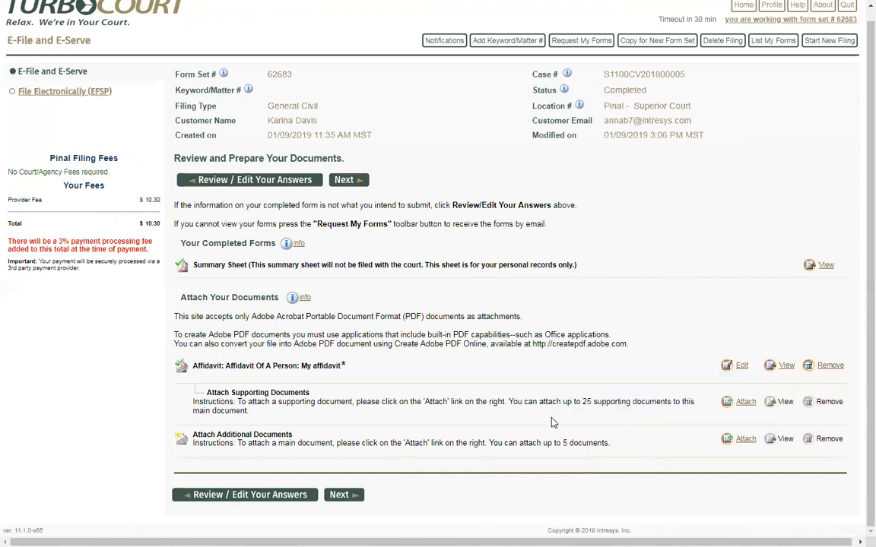
Add a supporting document of type Exhibit/Attachment (Supporting) described as 'Exhibit A'
click(745, 405)
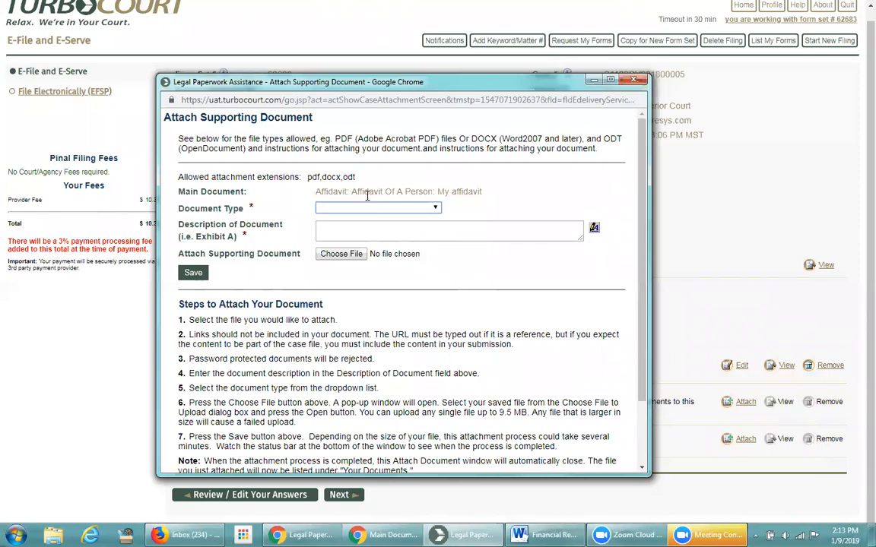
click(436, 210)
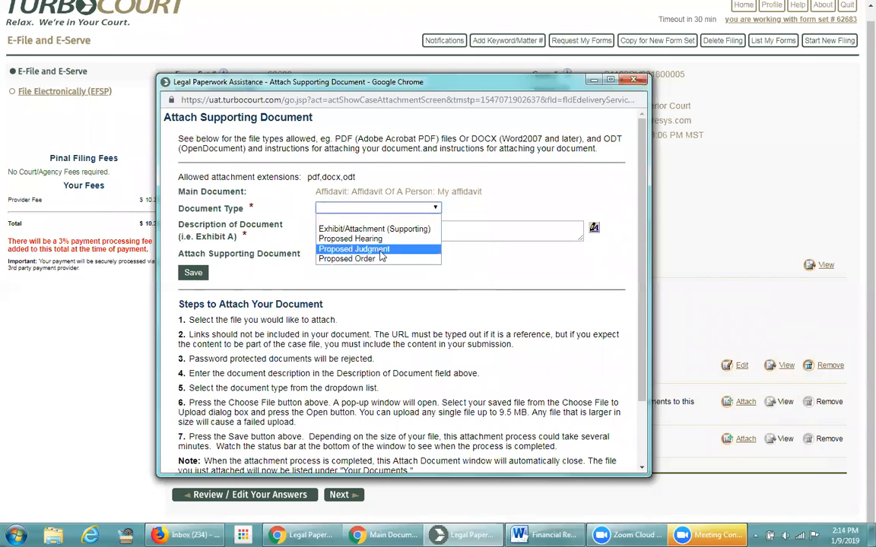
click(369, 228)
click(344, 225)
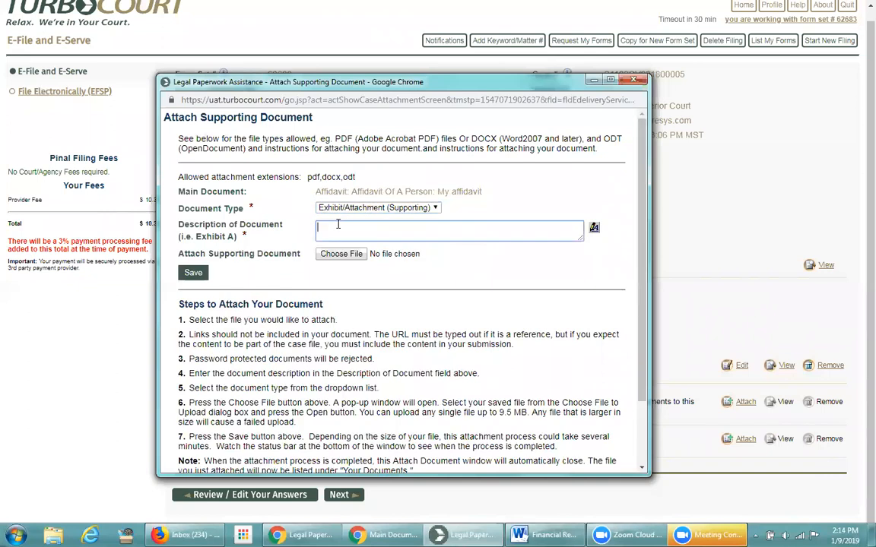
text(Exhibit A)
Choose Exhibit A.pdf as its file and save the supporting attachment
click(340, 255)
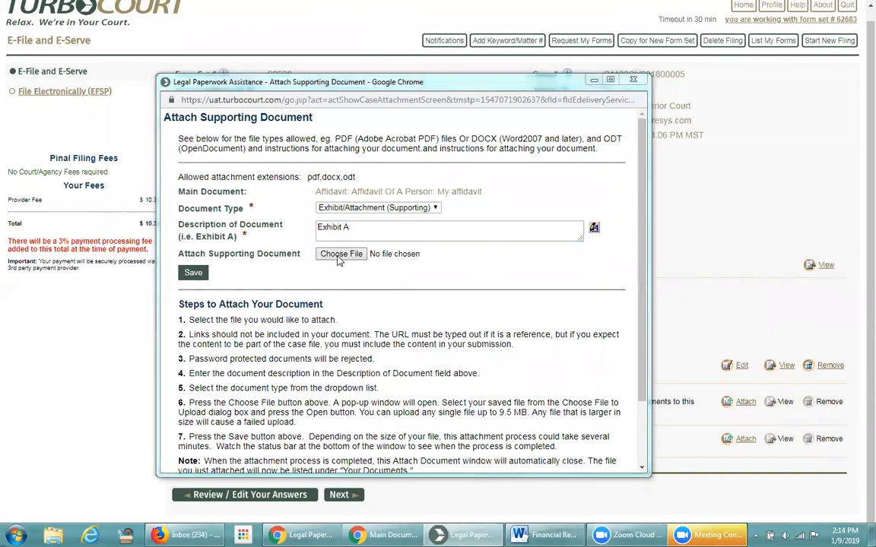
scroll(352, 304, down, 7)
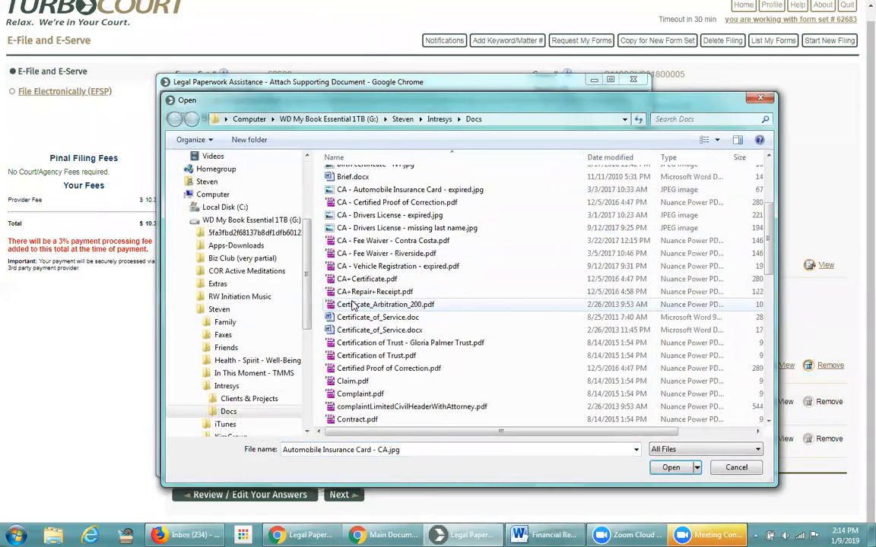
click(357, 319)
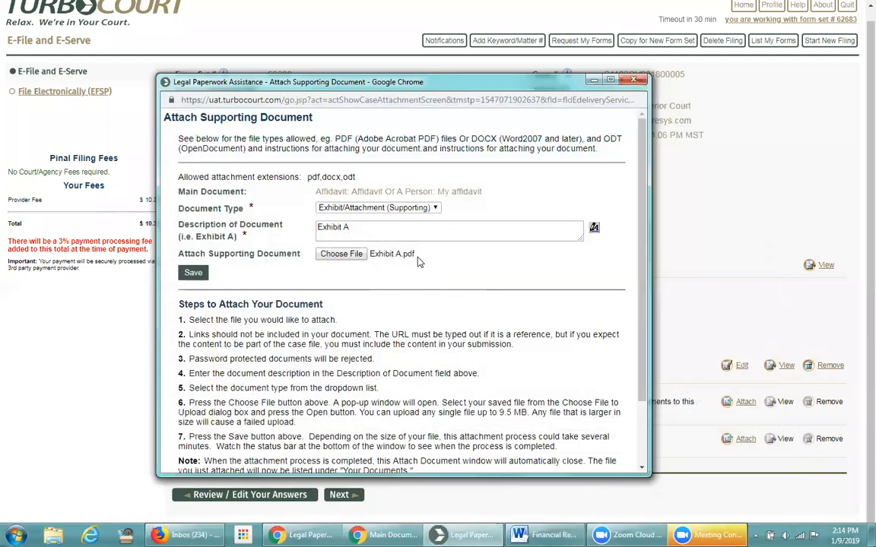
click(192, 278)
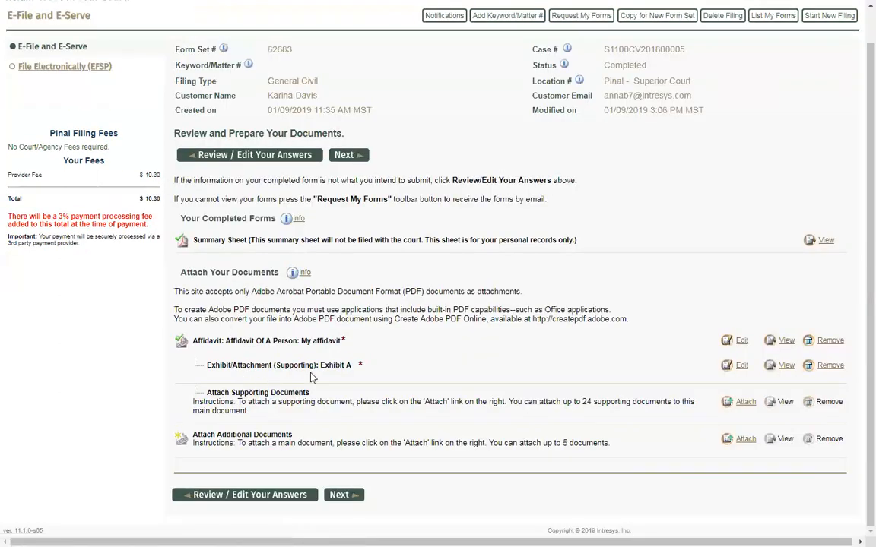
Highlight the new Exhibit A entry and the remaining limit of 24 supporting documents
drag(351, 365, 207, 366)
click(213, 370)
drag(564, 401, 669, 405)
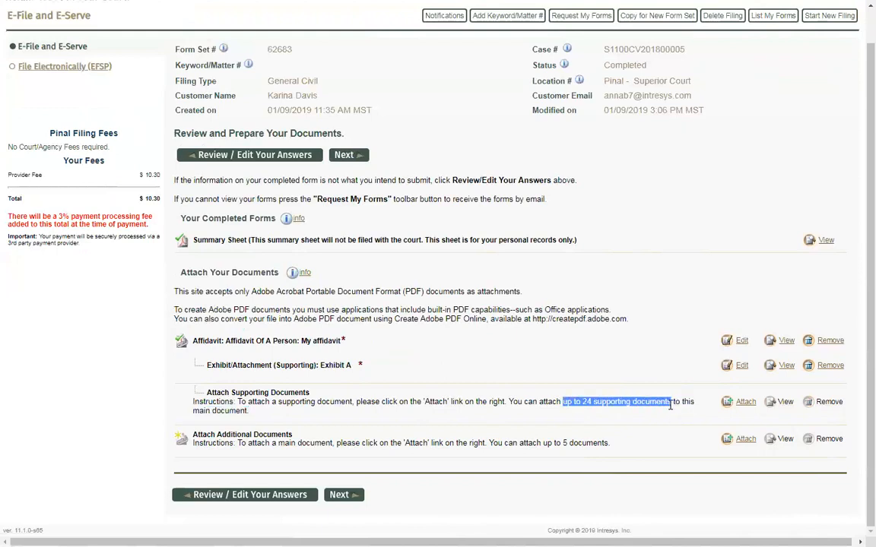
click(595, 405)
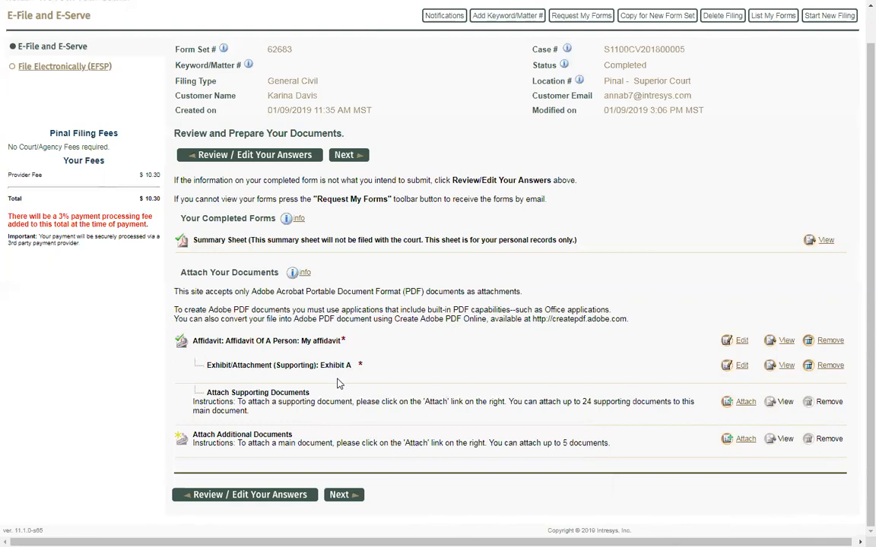
Switch to the other filing's window and continue past its main document selection page
key(alt+Tab)
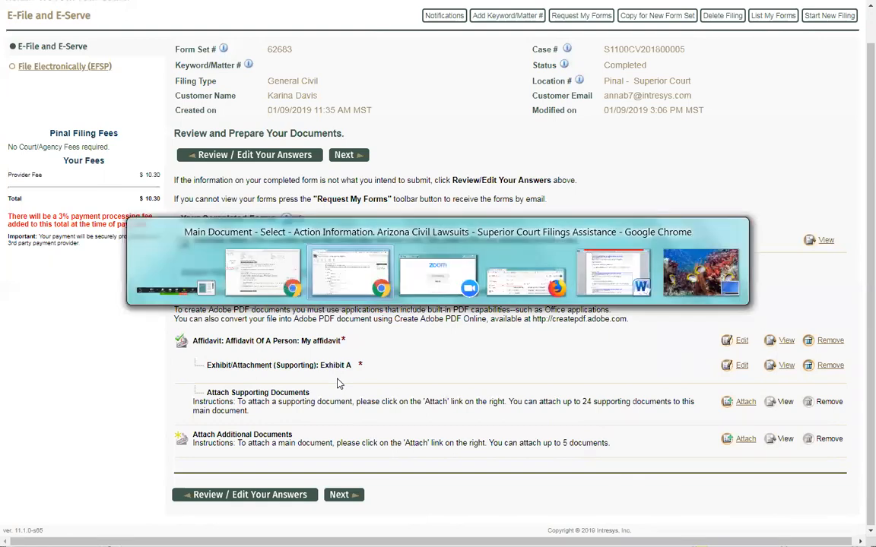
scroll(387, 328, down, 7)
scroll(379, 362, down, 4)
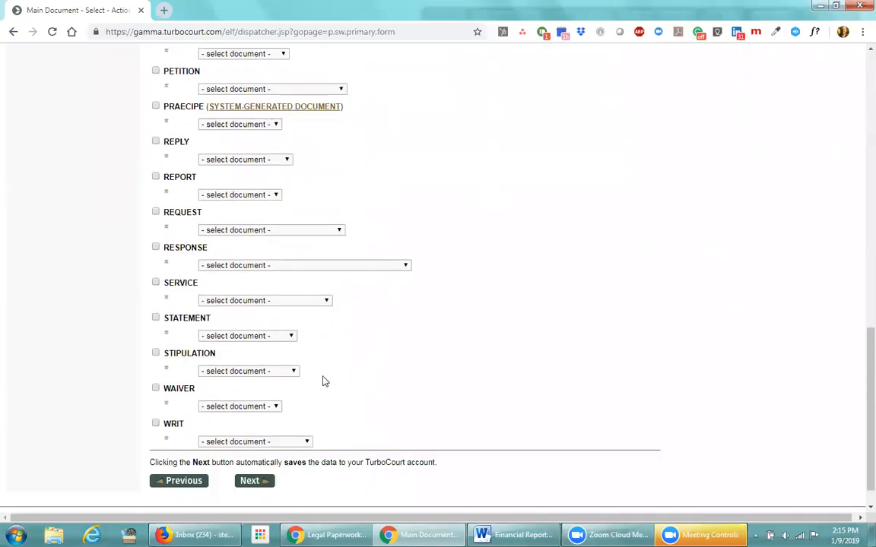
click(257, 452)
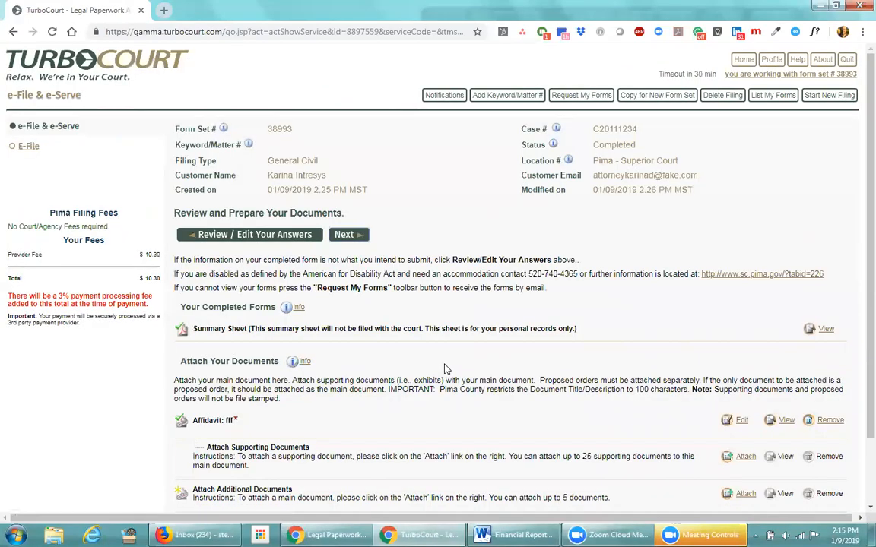
Remove the fff file from the Affidavit row and confirm the removal
drag(637, 144, 592, 146)
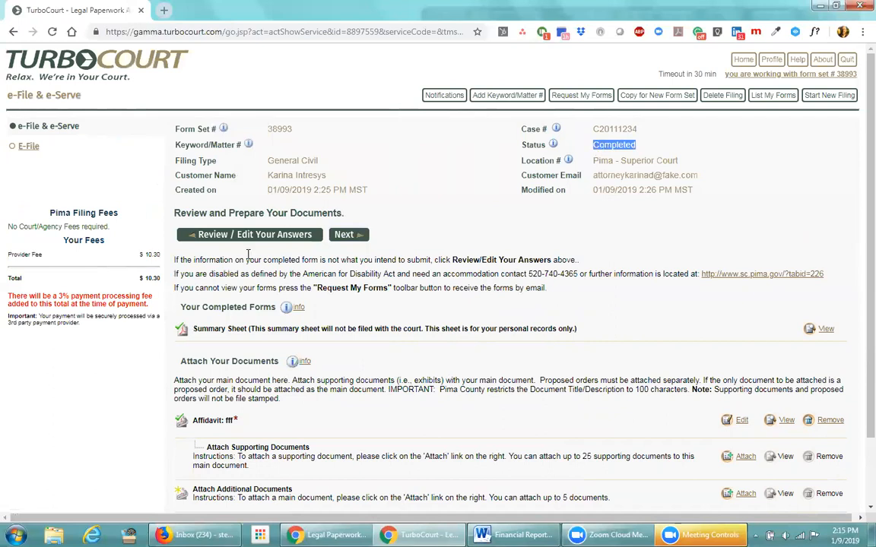
scroll(362, 439, down, 2)
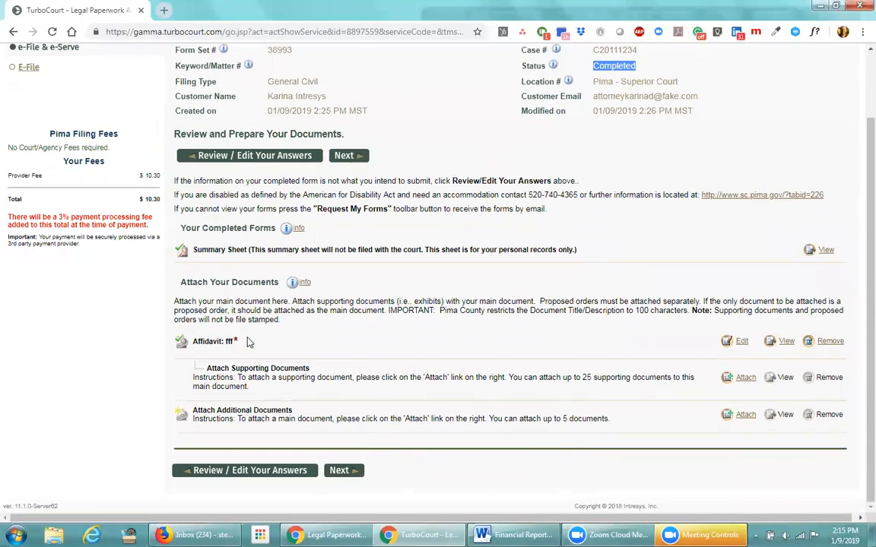
click(827, 341)
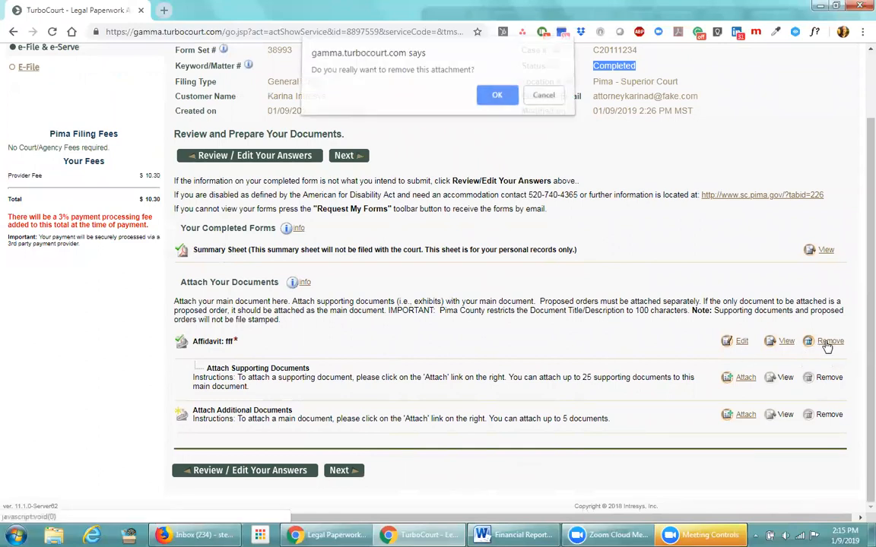
click(499, 104)
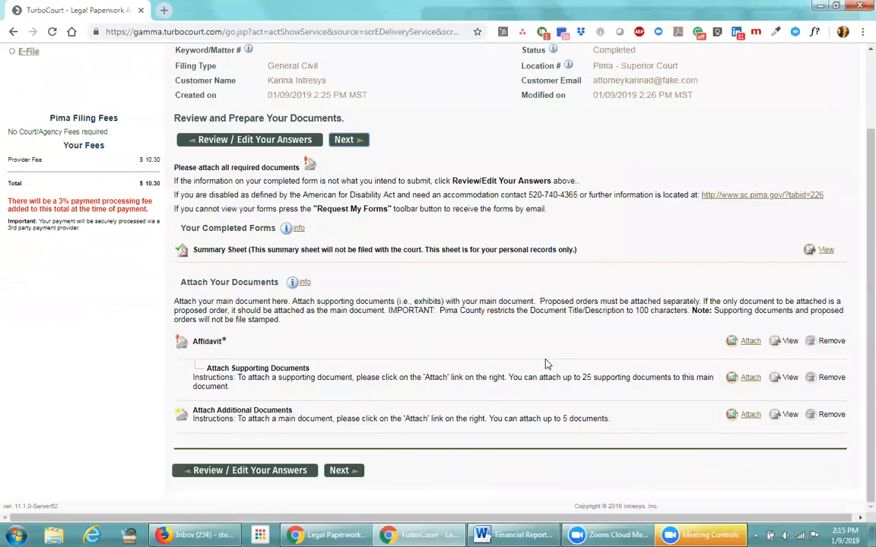
Attach Affidavit.pdf to the Affidavit with the title 'My affidavit' and save it
click(747, 341)
click(326, 240)
text(M)
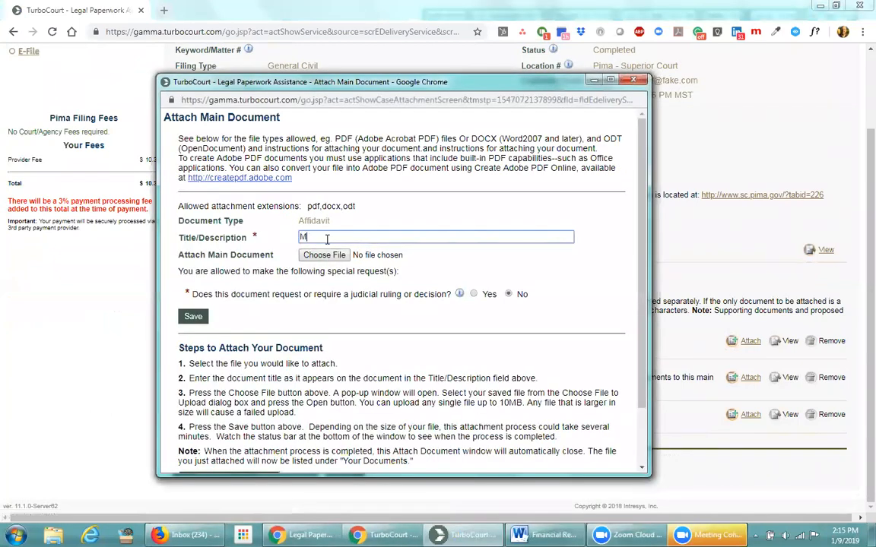
text(y affidavit)
click(324, 255)
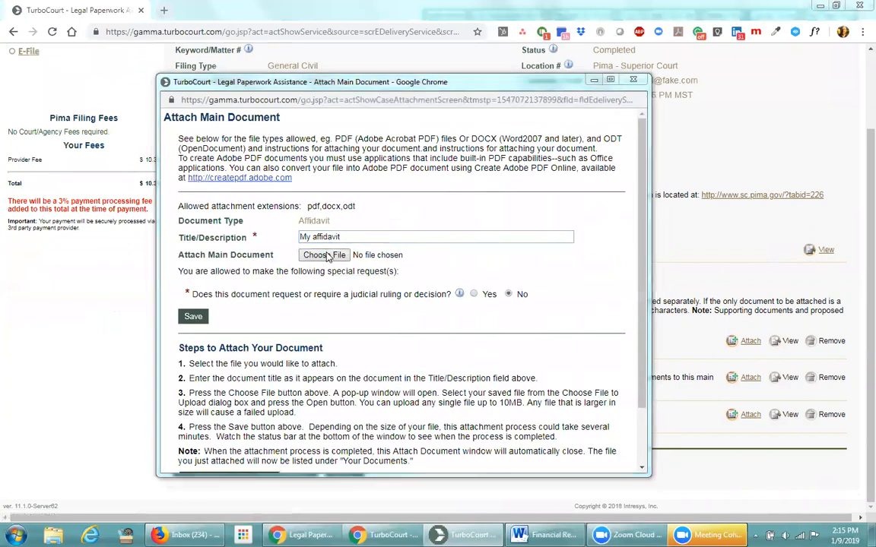
double_click(356, 239)
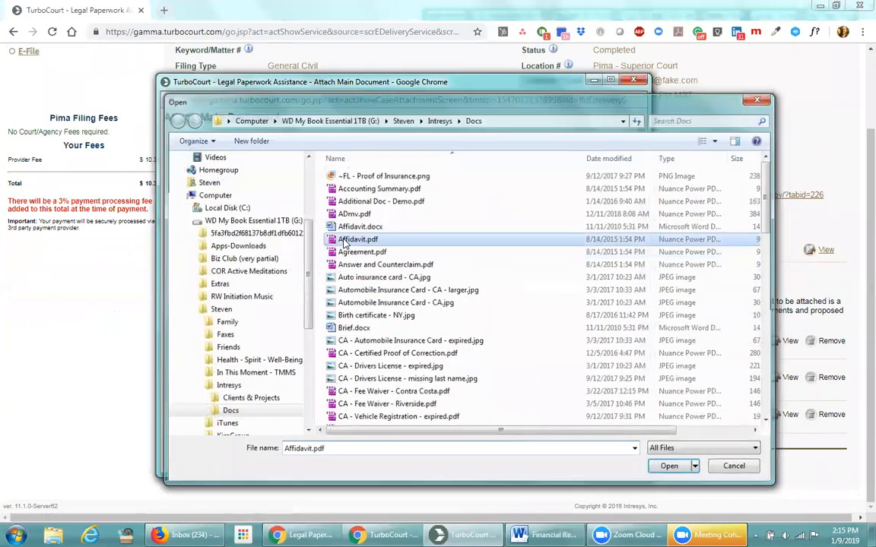
click(507, 294)
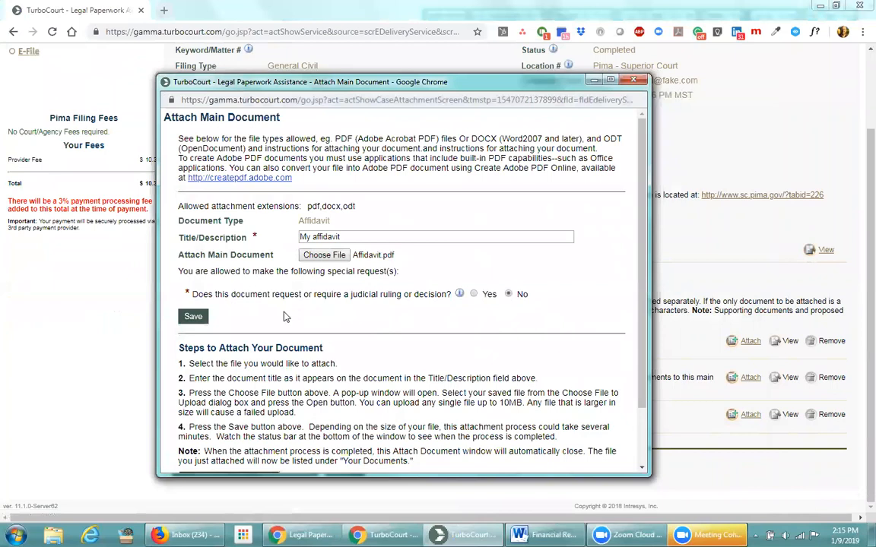
click(194, 318)
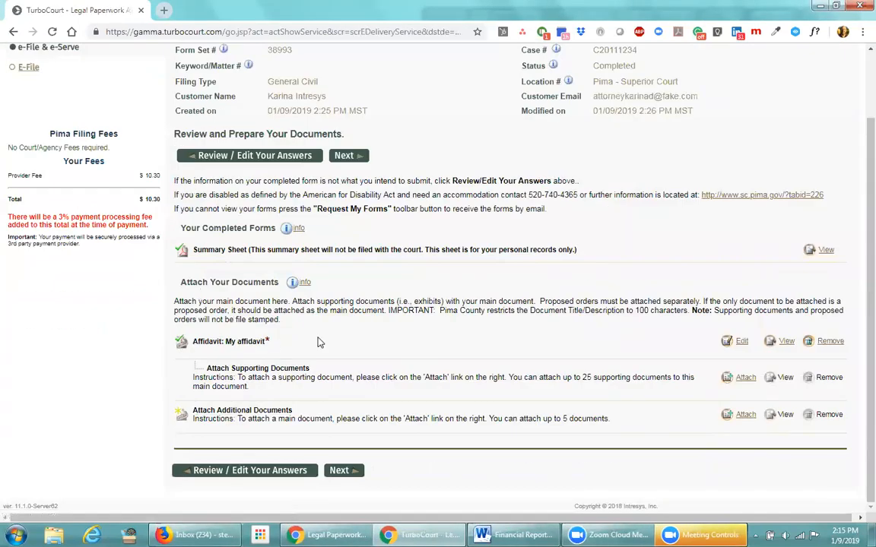
Open the Attach Supporting Document form and check the Document Type list, keeping Exhibit/Attachment (Supporting)
click(743, 378)
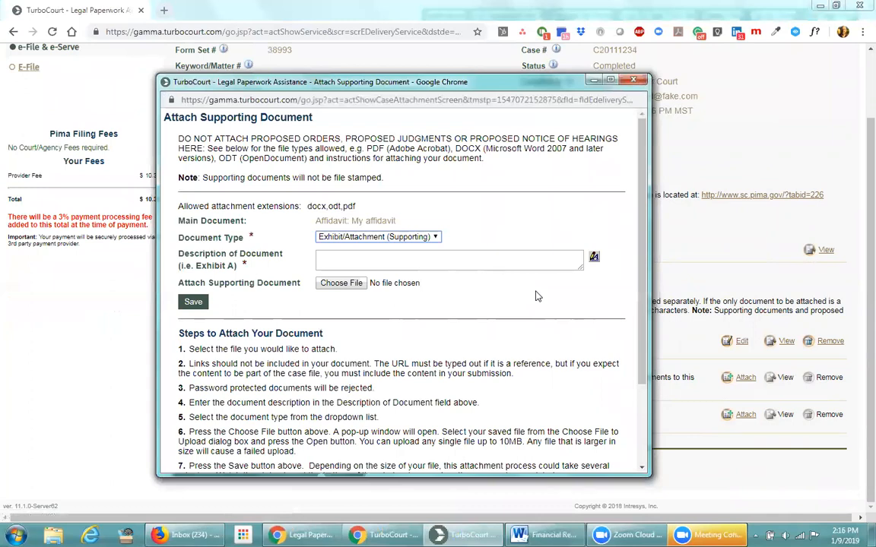
click(437, 241)
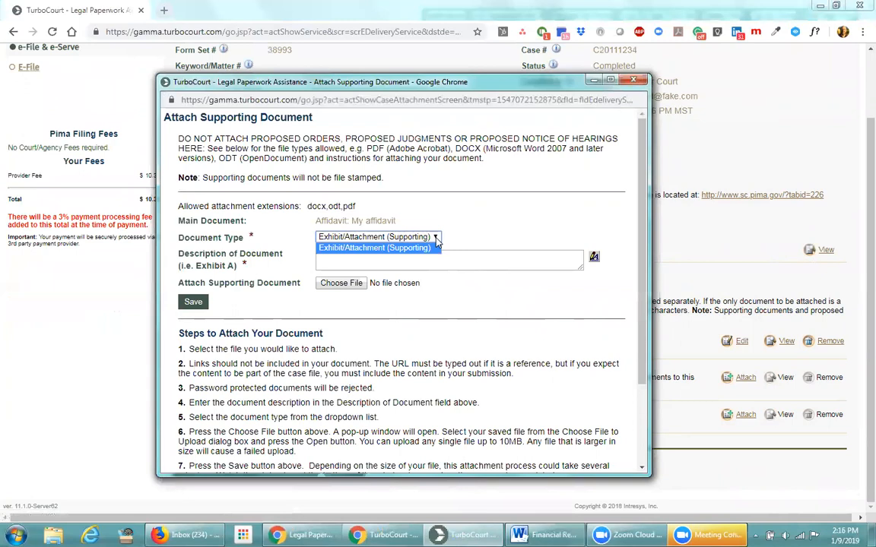
click(436, 240)
click(436, 240)
click(436, 240)
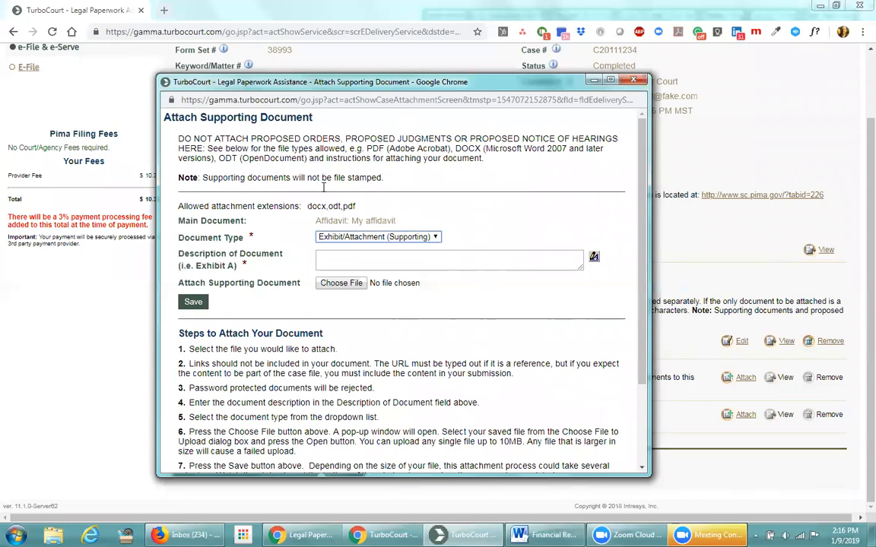
drag(179, 142, 205, 143)
click(296, 131)
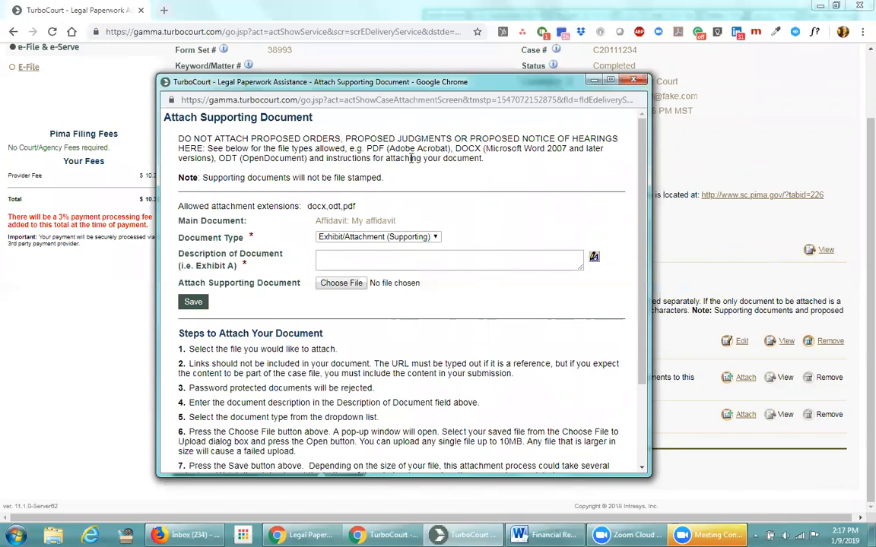
Describe the exhibit as 'My 1st supporting doc', choose Exhibit A.pdf, and save it
click(368, 258)
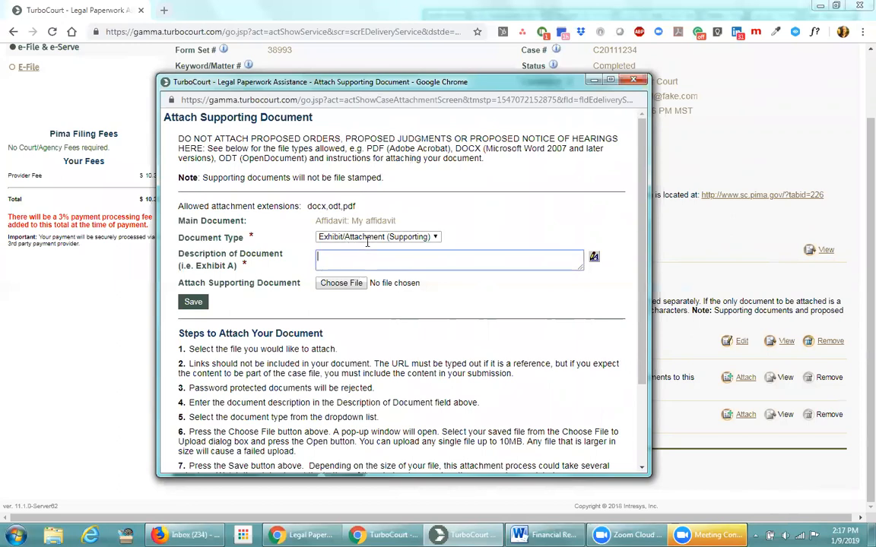
text(My 1st supporting doc)
click(338, 283)
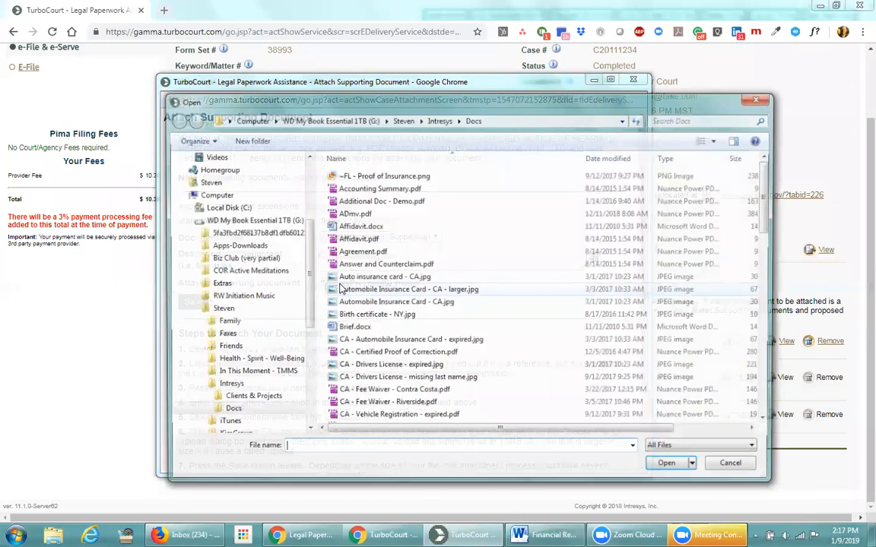
click(356, 327)
scroll(395, 334, down, 7)
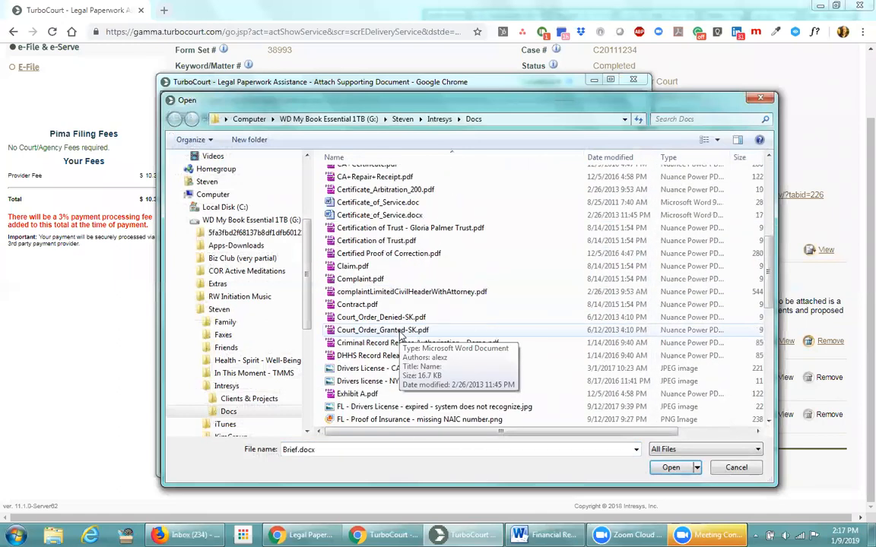
scroll(403, 335, down, 2)
double_click(351, 318)
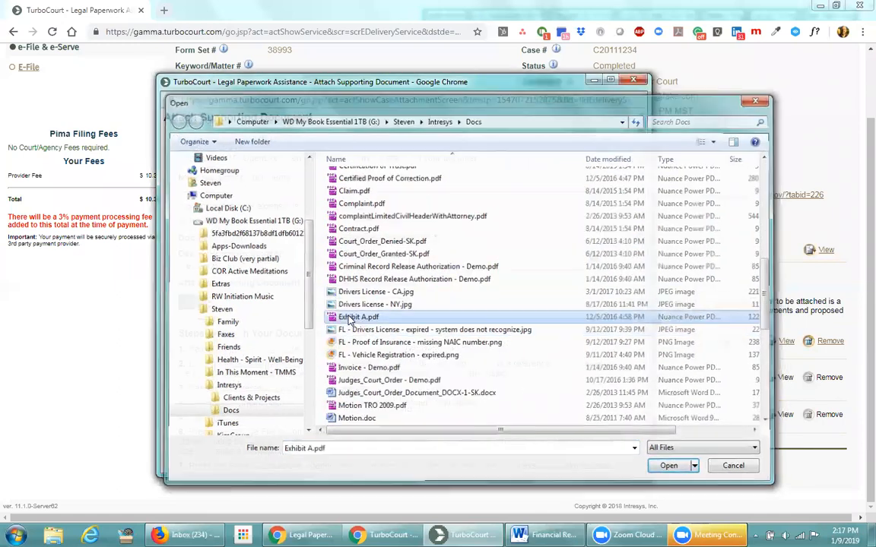
click(192, 301)
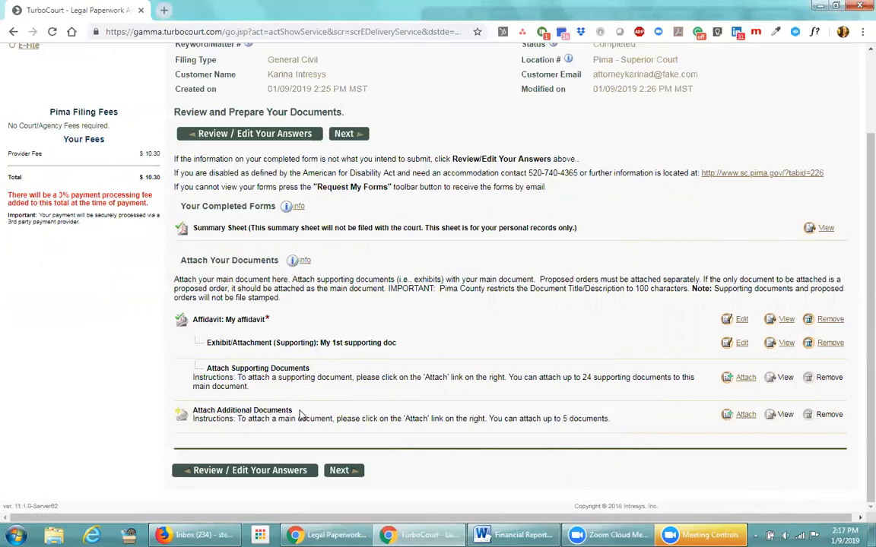
drag(289, 410, 218, 411)
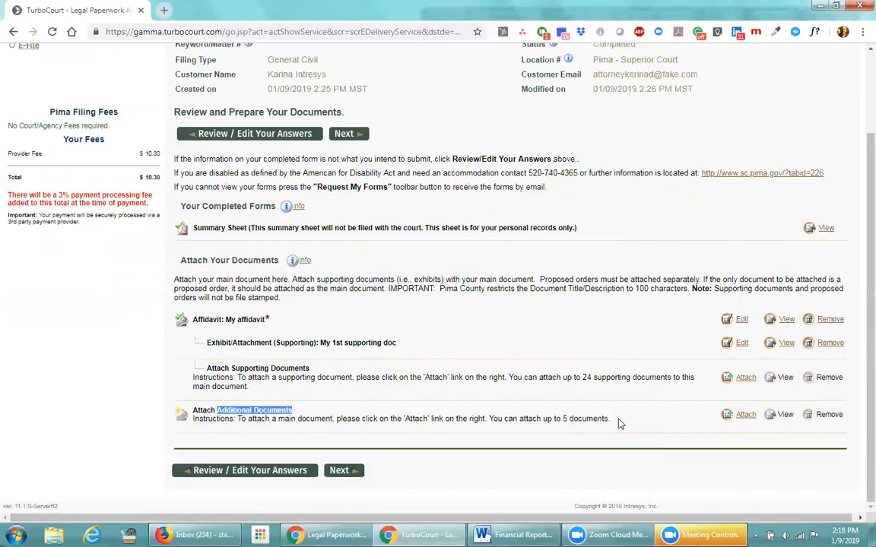
drag(610, 418, 561, 419)
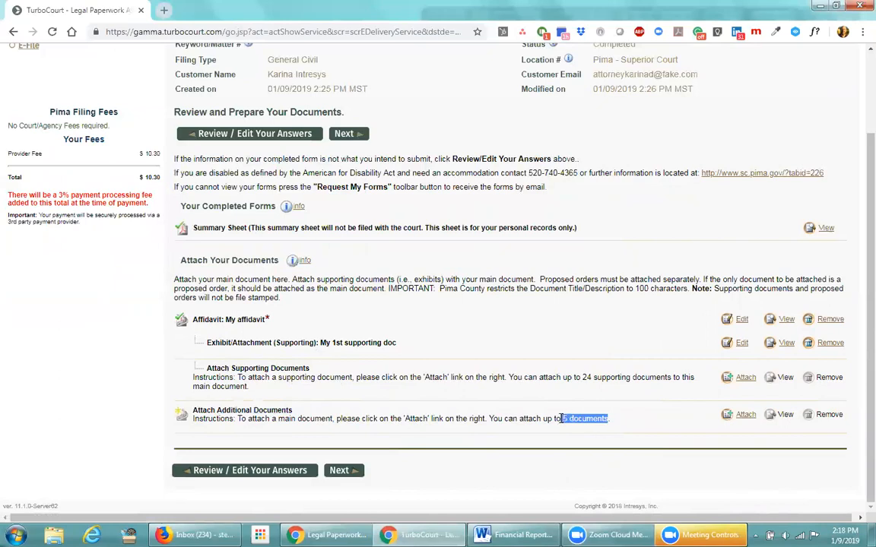
click(527, 435)
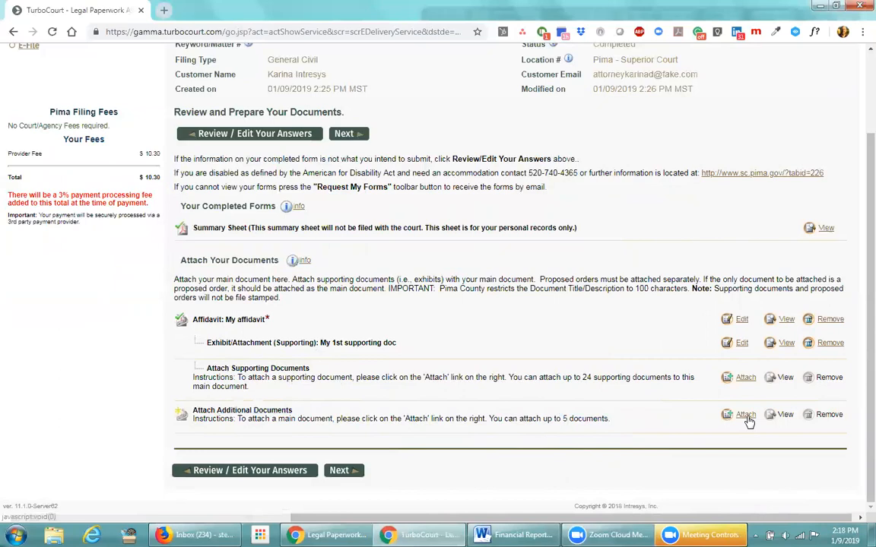
drag(293, 411, 220, 409)
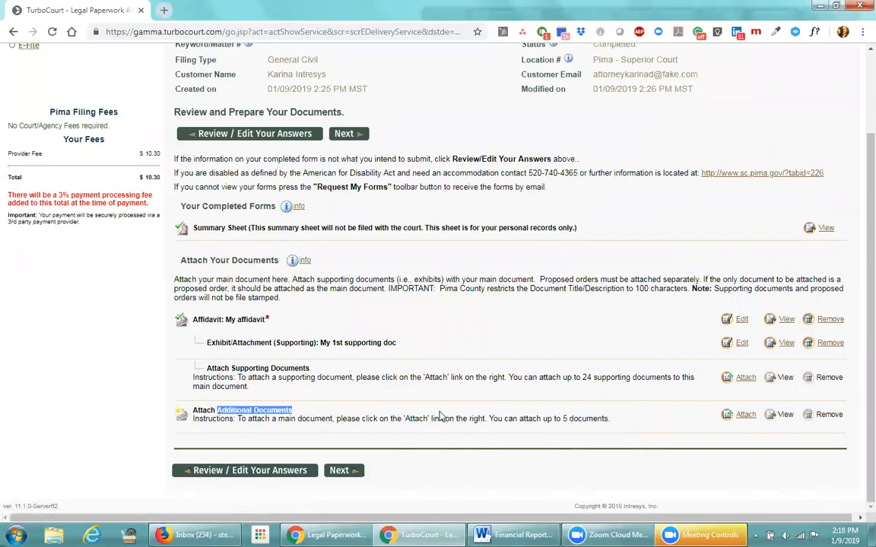
click(734, 417)
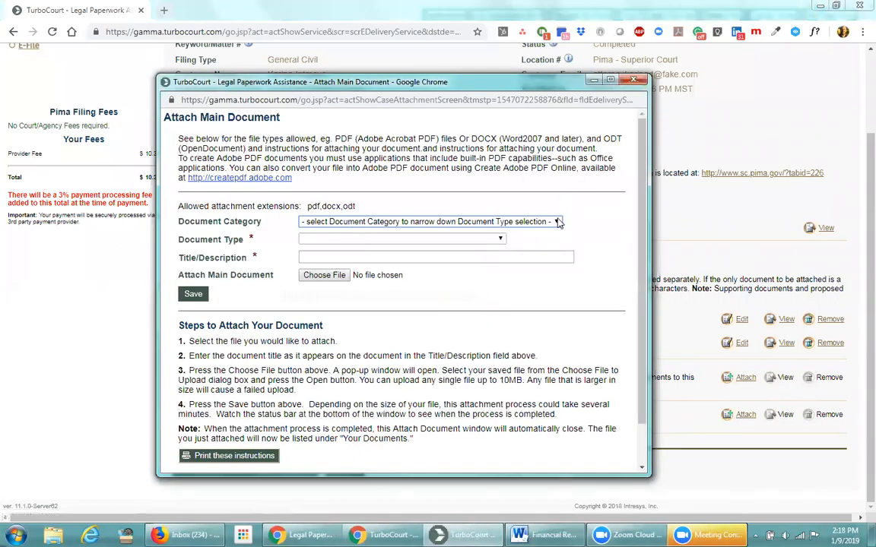
click(556, 222)
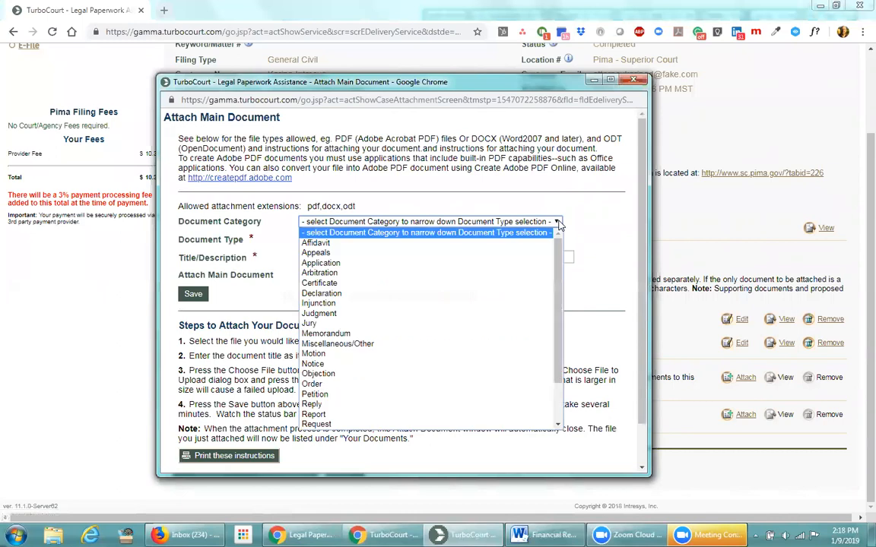
click(340, 391)
click(374, 242)
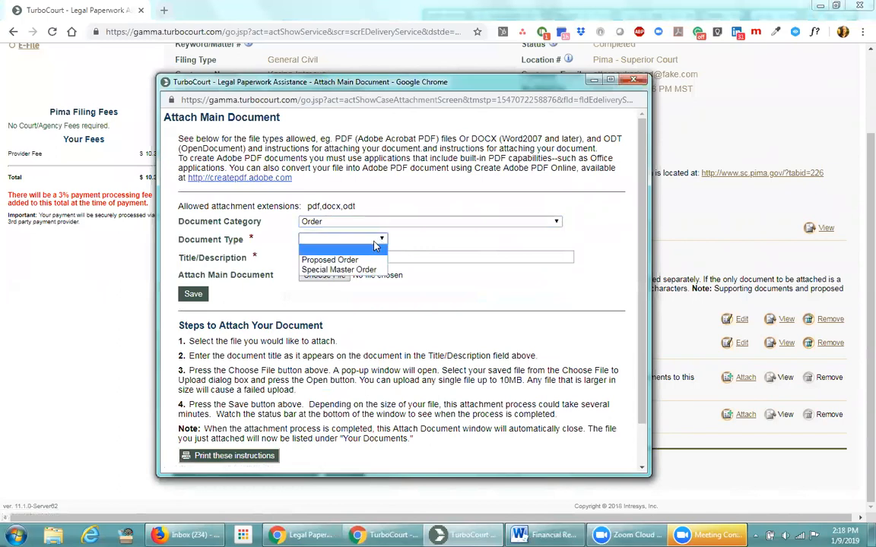
click(334, 259)
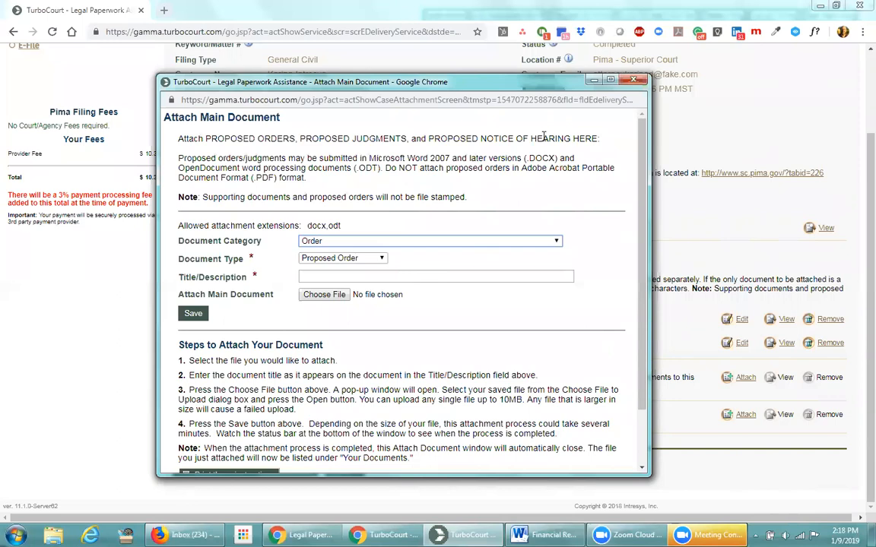
click(633, 80)
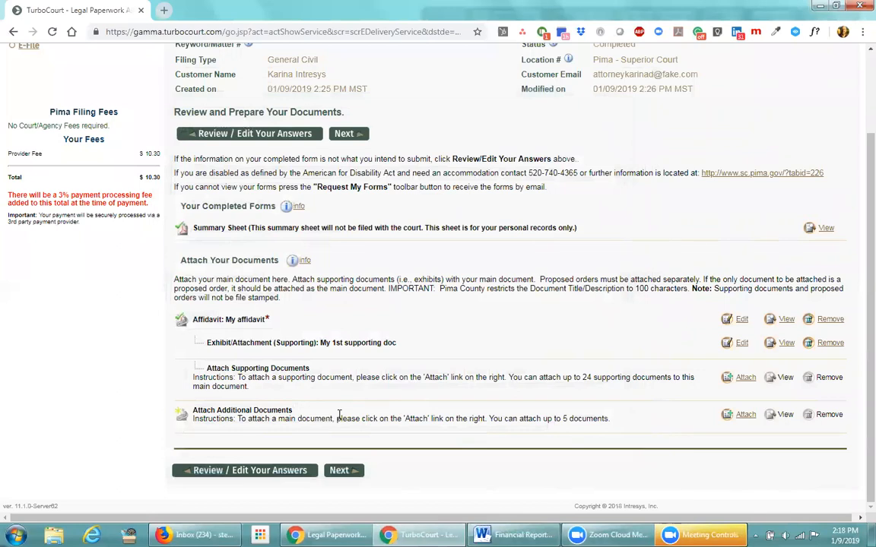
Open and cancel the additional main document window, then highlight the Attach Additional Documents instructions
click(745, 414)
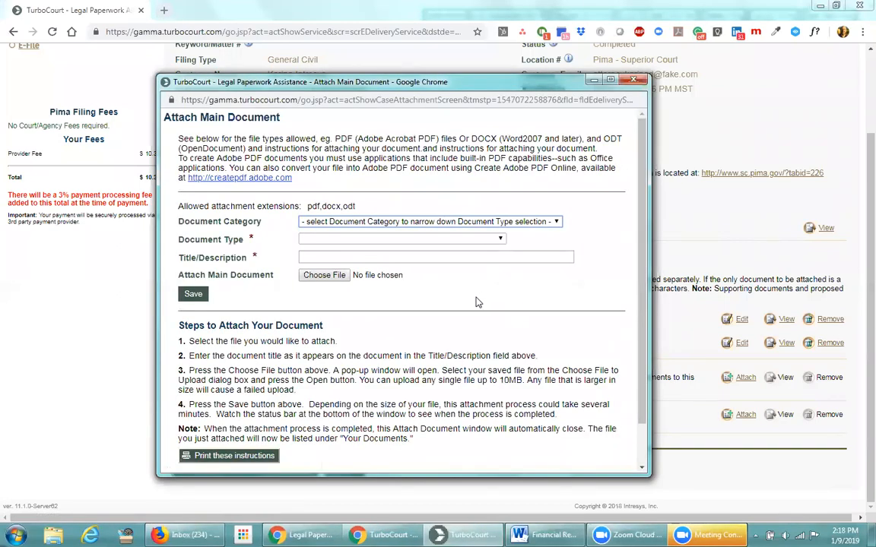
click(557, 222)
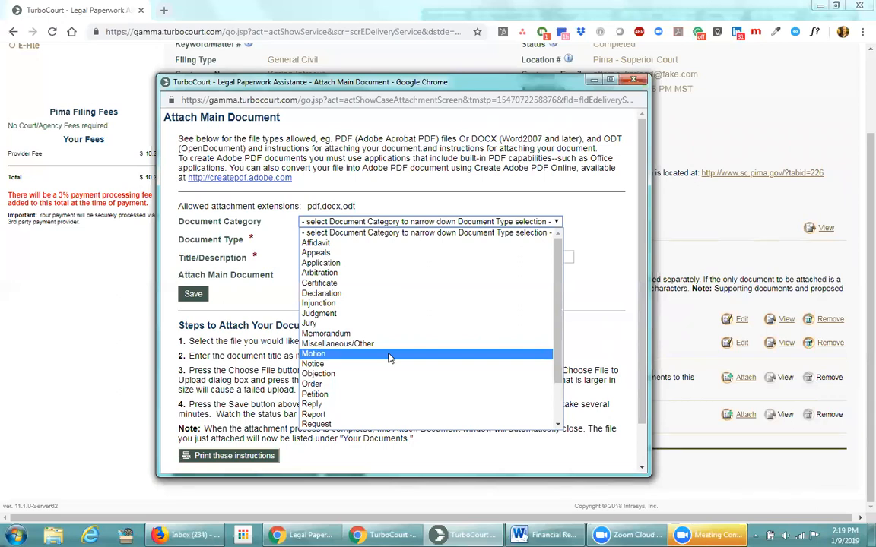
click(430, 173)
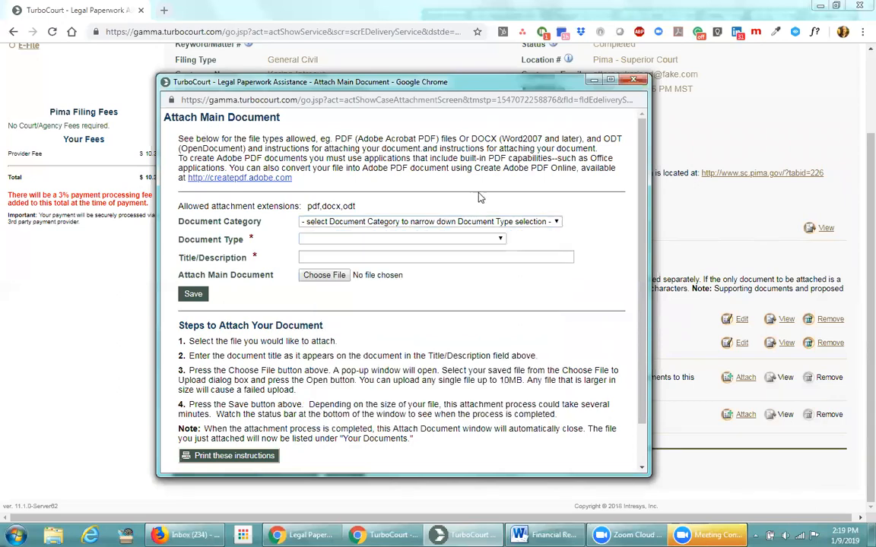
click(640, 82)
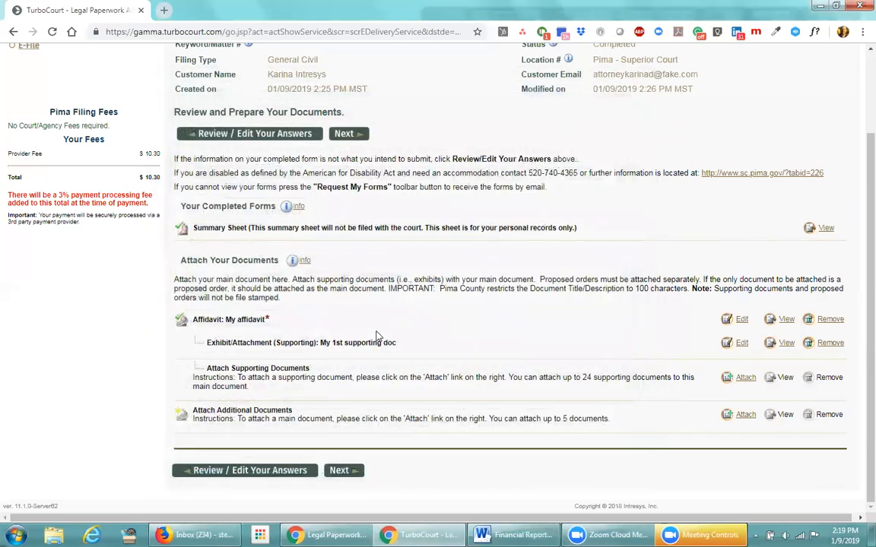
drag(194, 410, 626, 422)
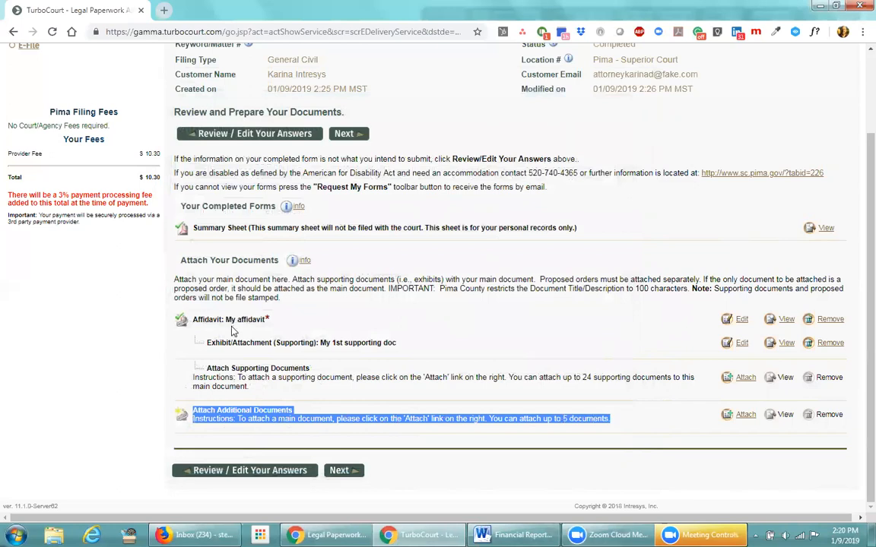
click(340, 320)
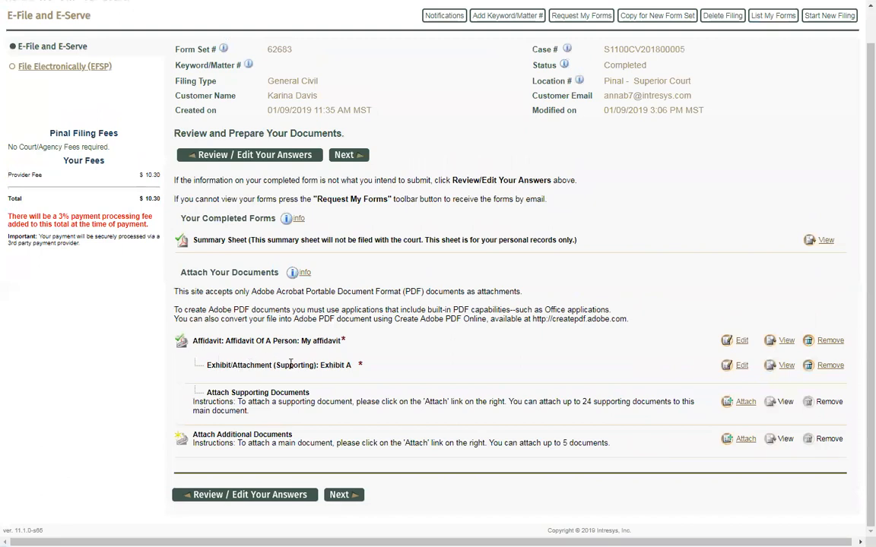
click(741, 402)
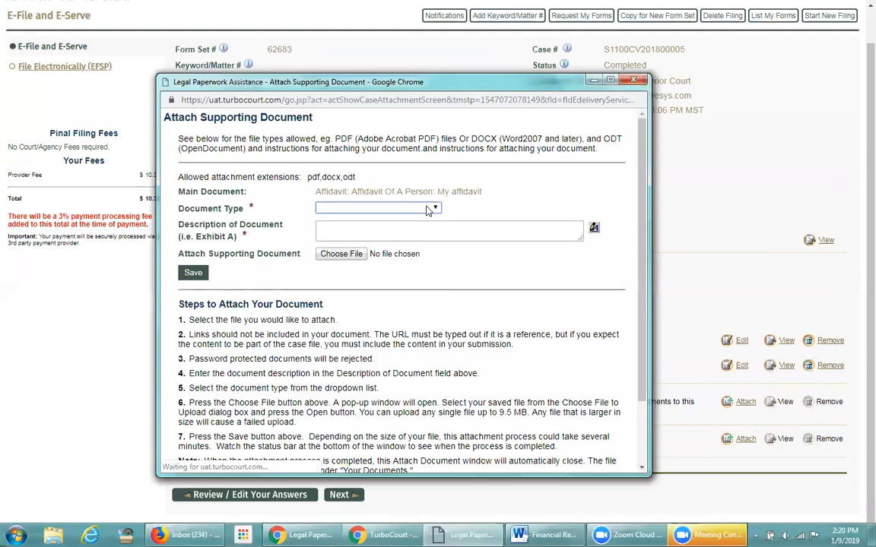
click(395, 208)
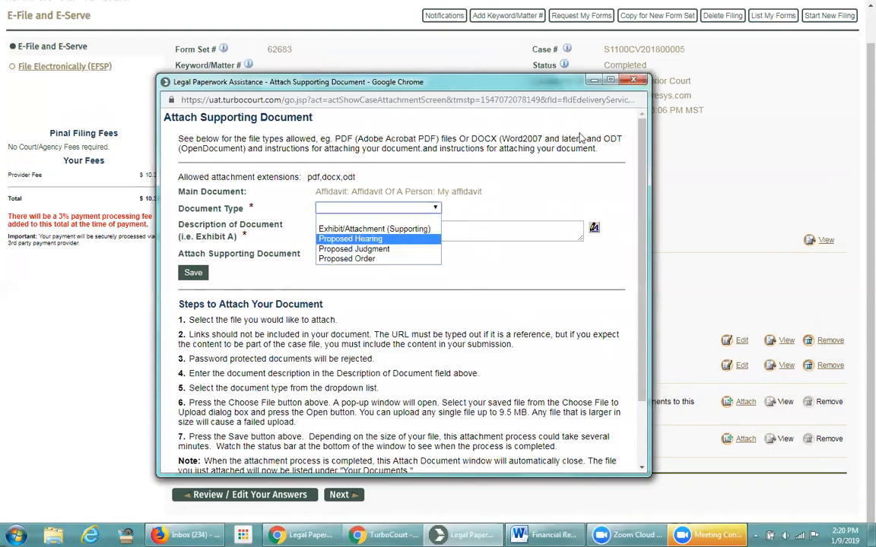
click(570, 76)
key(alt+F4)
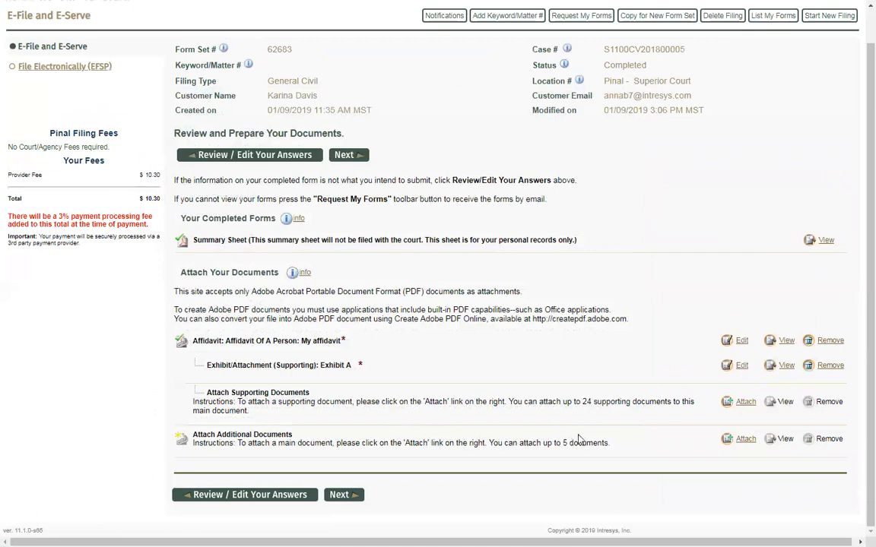
drag(608, 442, 567, 446)
Start attaching an additional main document with Notice as its document category
click(743, 440)
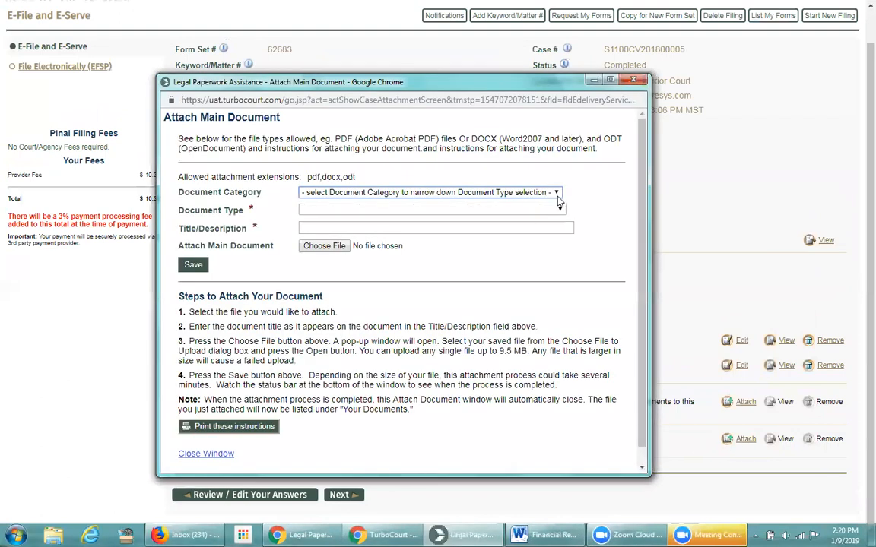
click(506, 192)
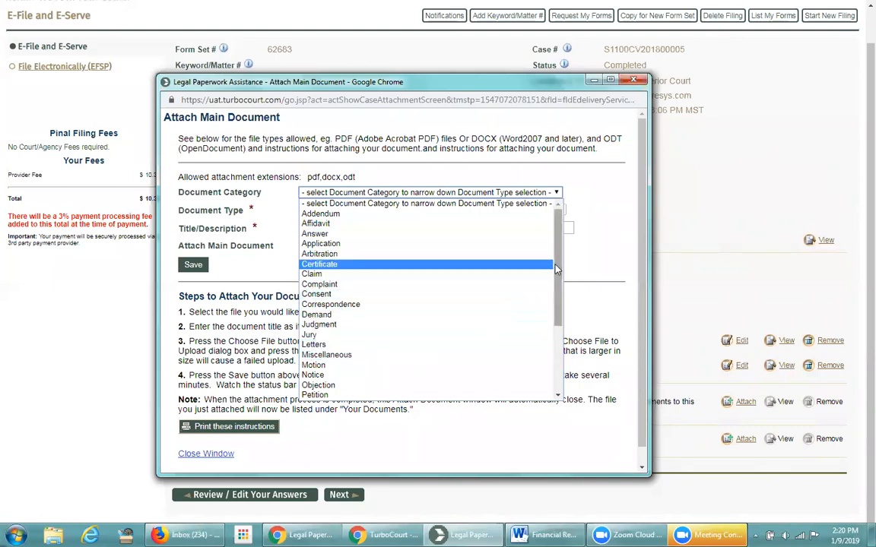
scroll(532, 269, down, 4)
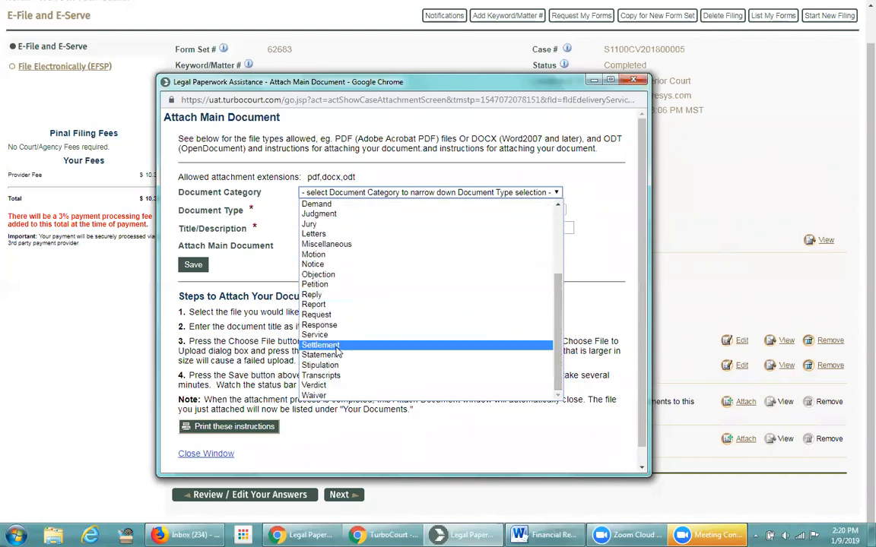
click(329, 265)
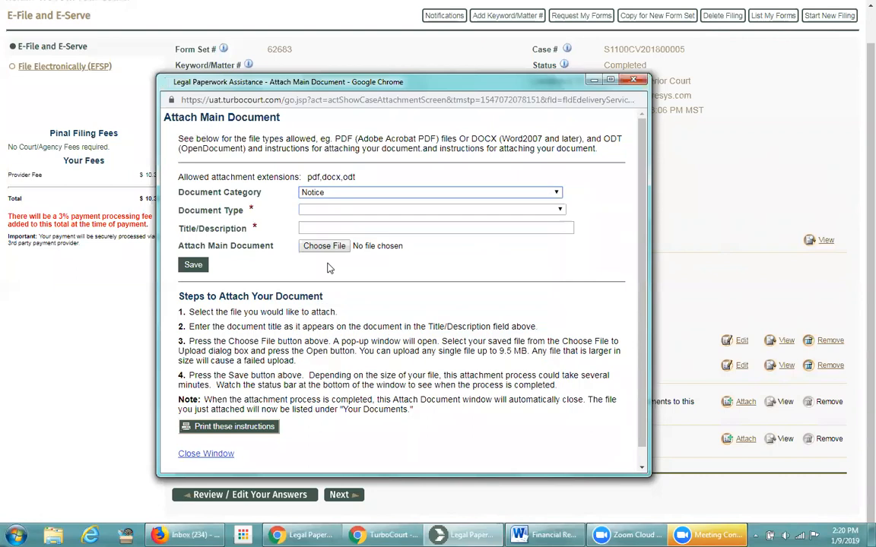
Set the document type to Notice: Amended Notice and focus the Title/Description field
click(544, 210)
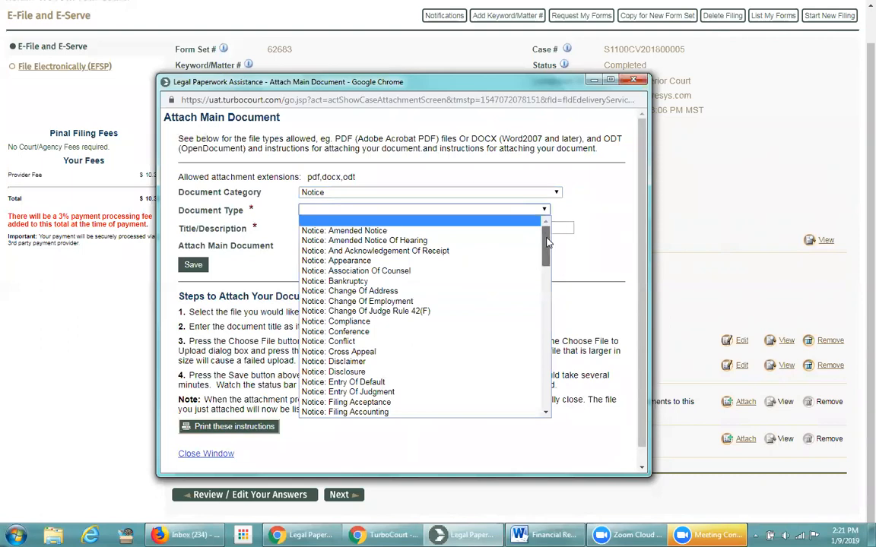
click(544, 224)
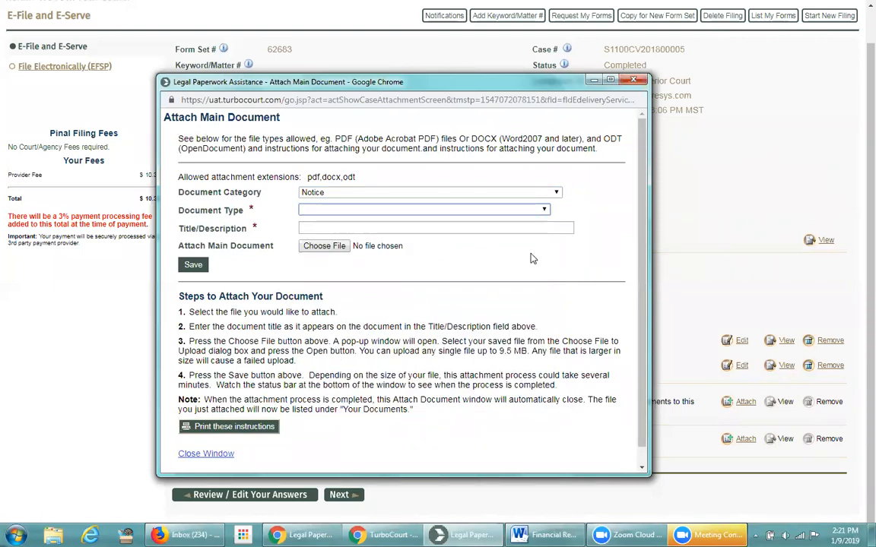
click(465, 227)
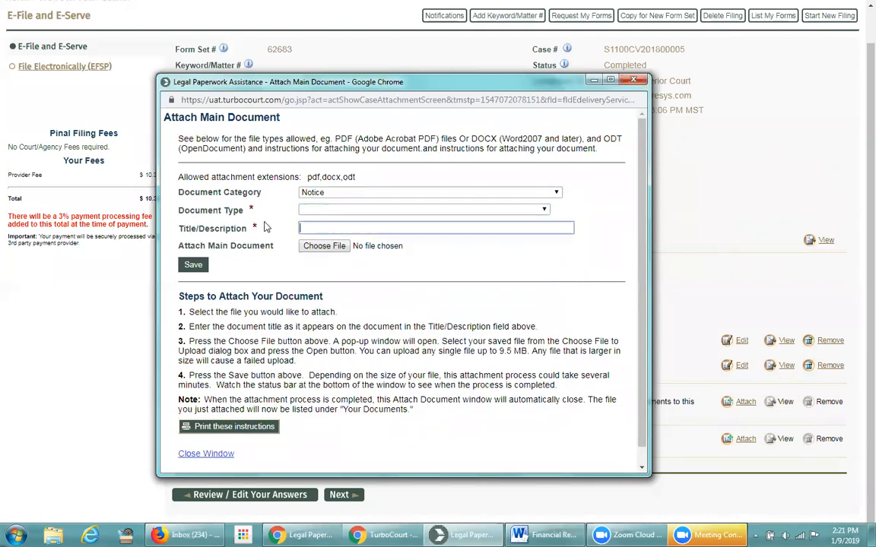
click(487, 209)
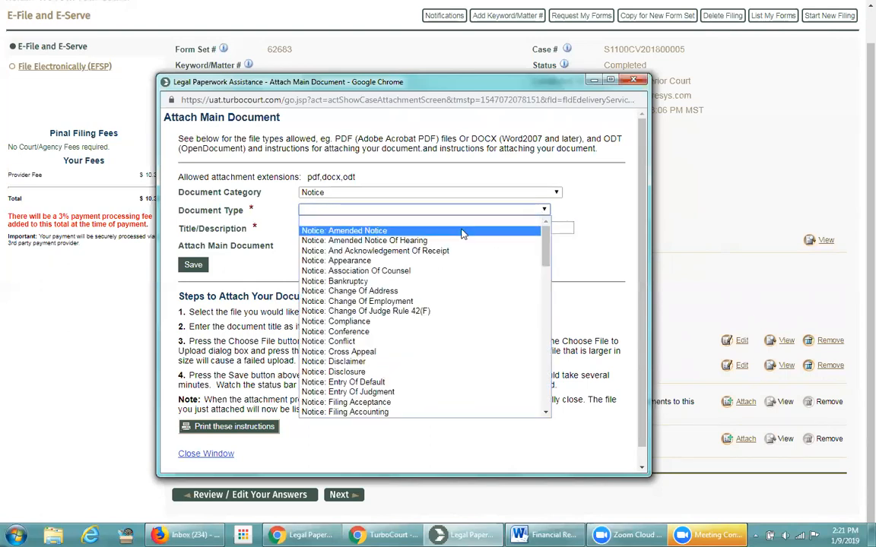
click(364, 230)
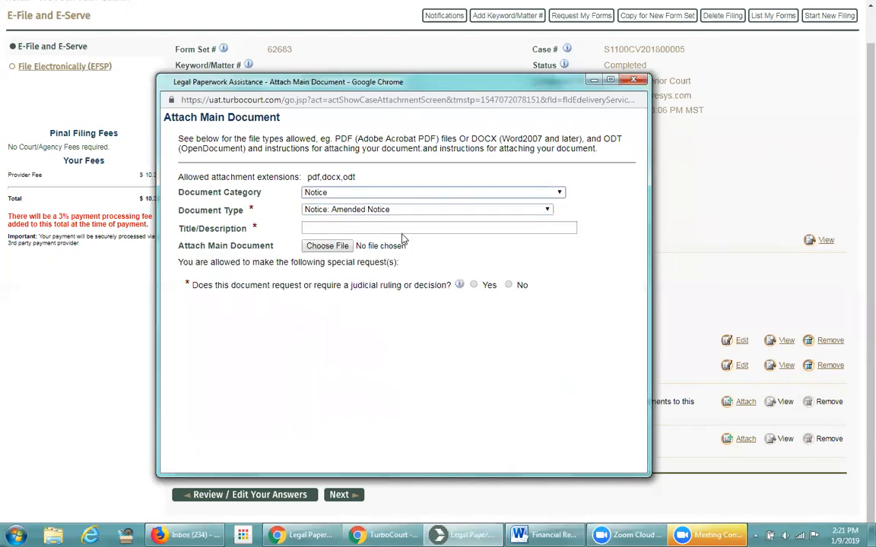
click(304, 225)
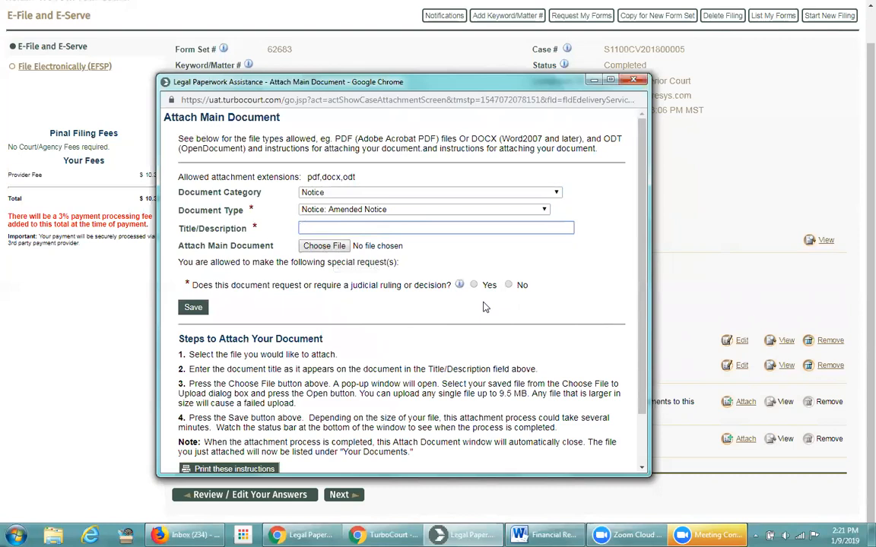
Close the Attach Main Document window and scroll back up the form set 62683 review page
click(635, 81)
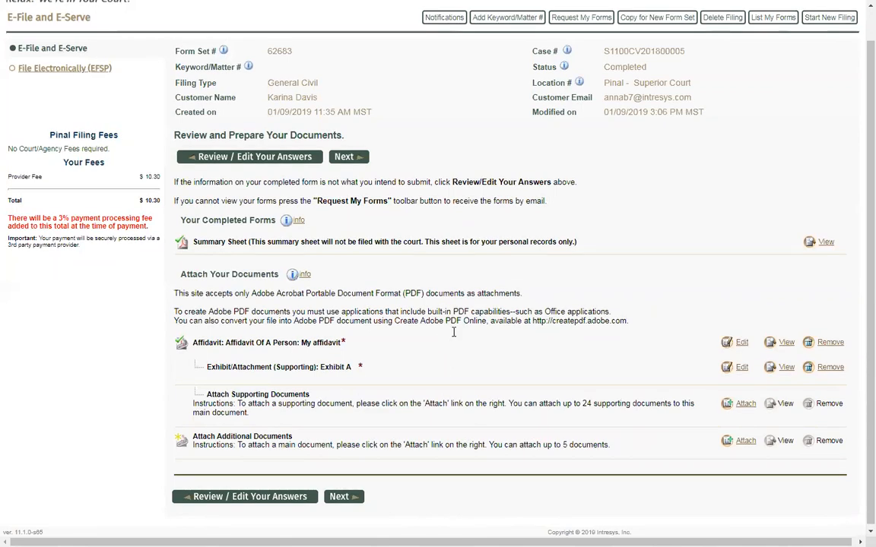
scroll(449, 330, up, 1)
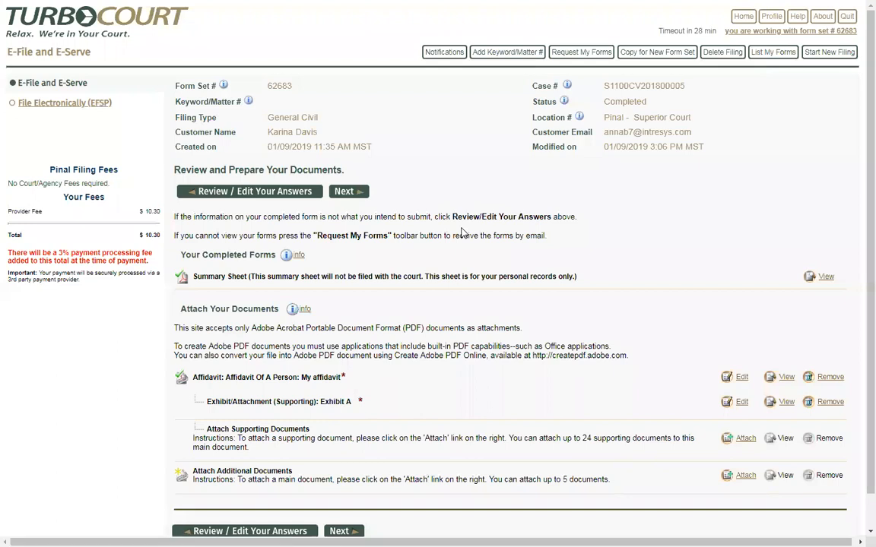
Search List My Forms for form set 56819 without a Created From date and reopen its answers
click(252, 127)
text(56819)
triple_click(251, 164)
key(BackSpace)
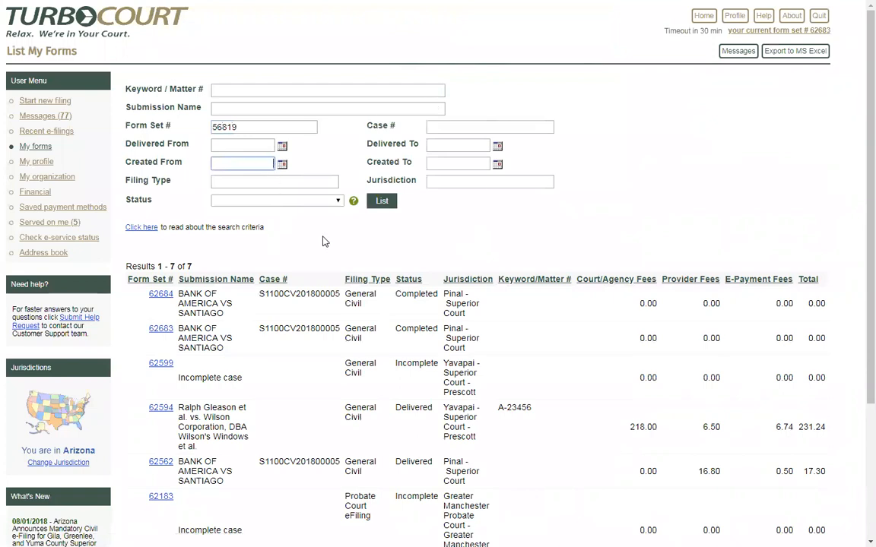
click(382, 201)
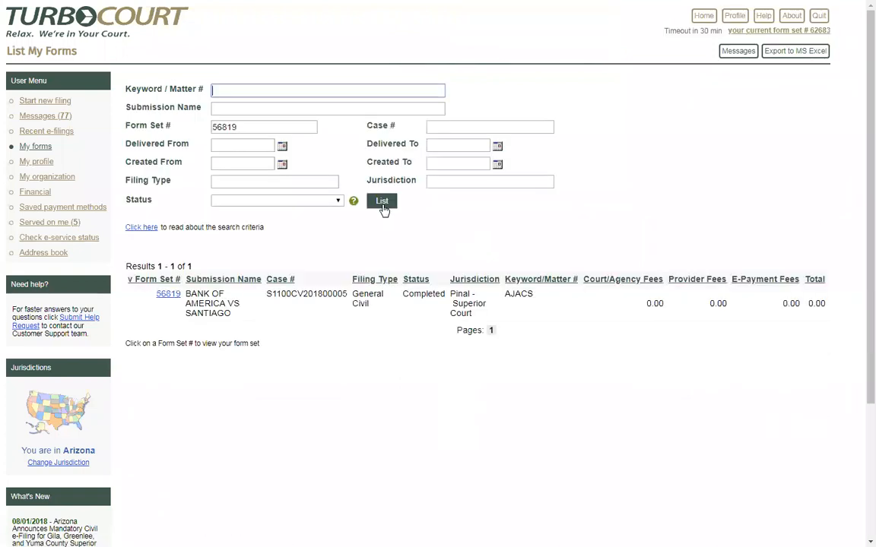
click(168, 296)
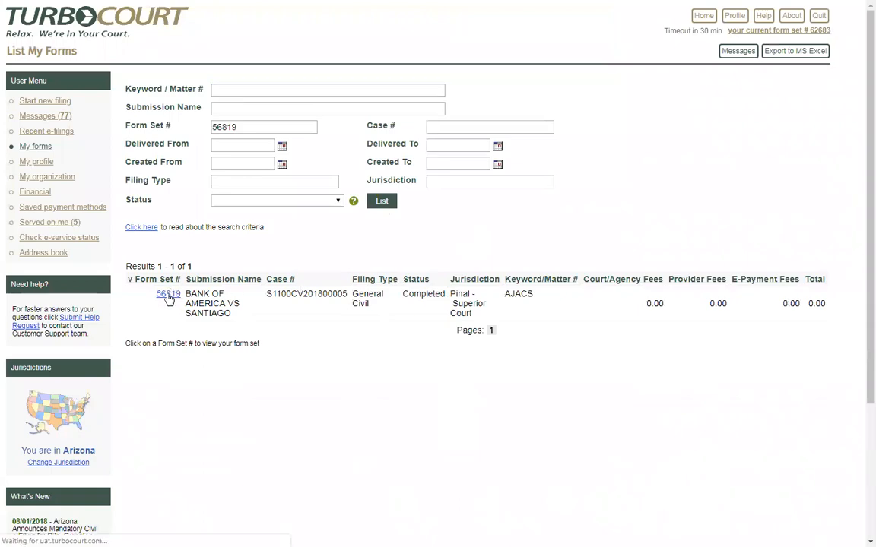
click(223, 197)
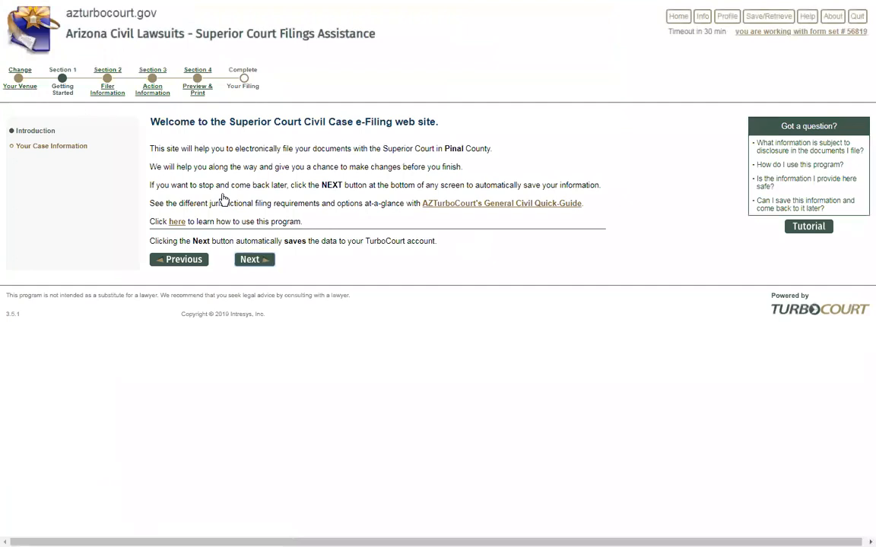
drag(435, 149, 489, 157)
click(476, 167)
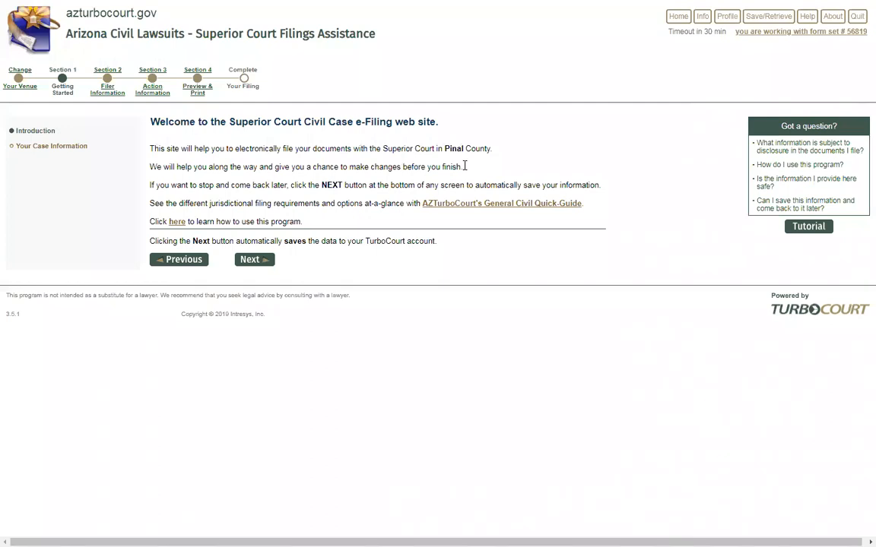
click(20, 75)
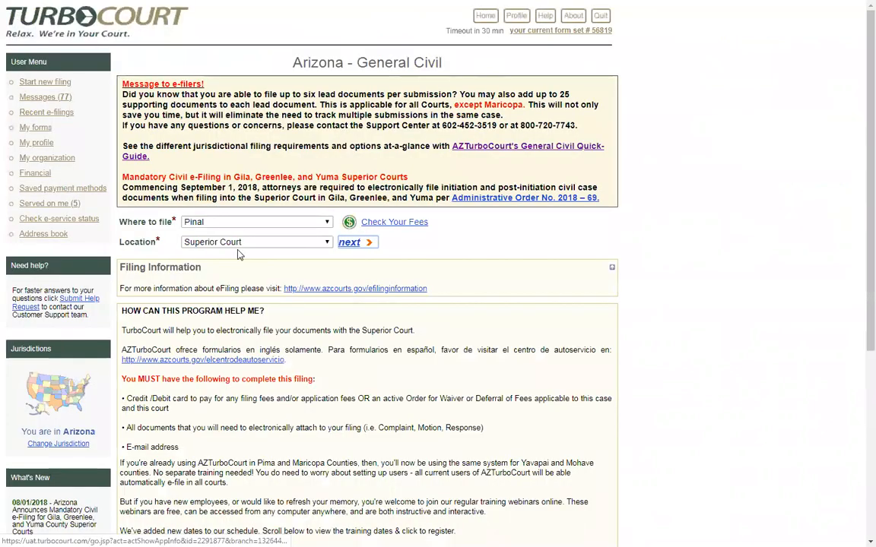
click(351, 243)
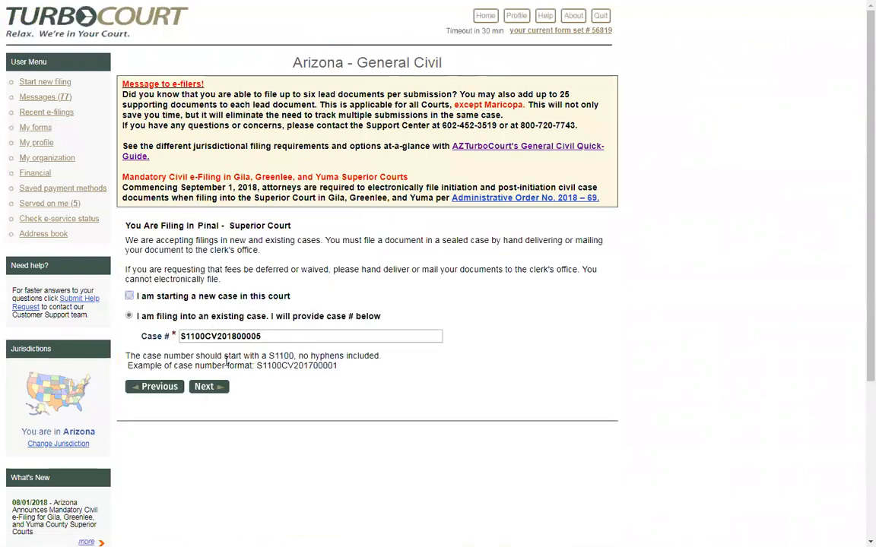
click(205, 387)
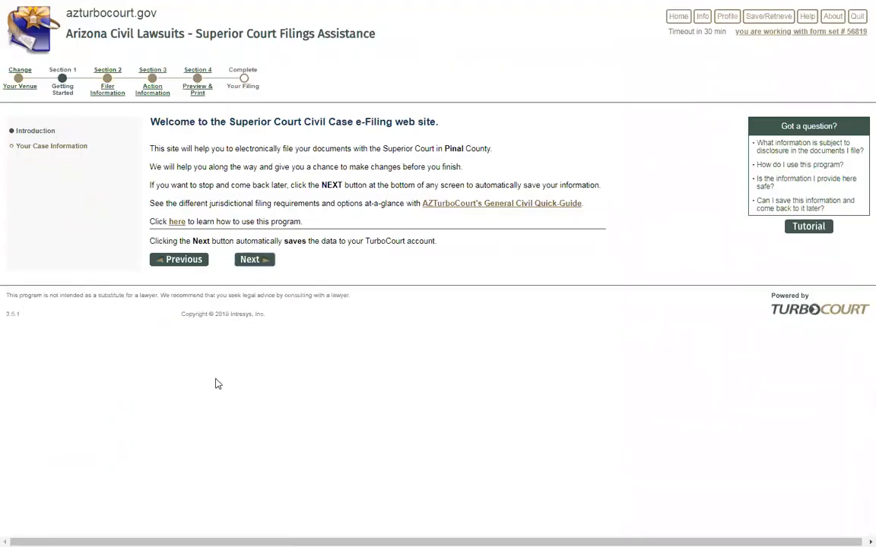
click(250, 260)
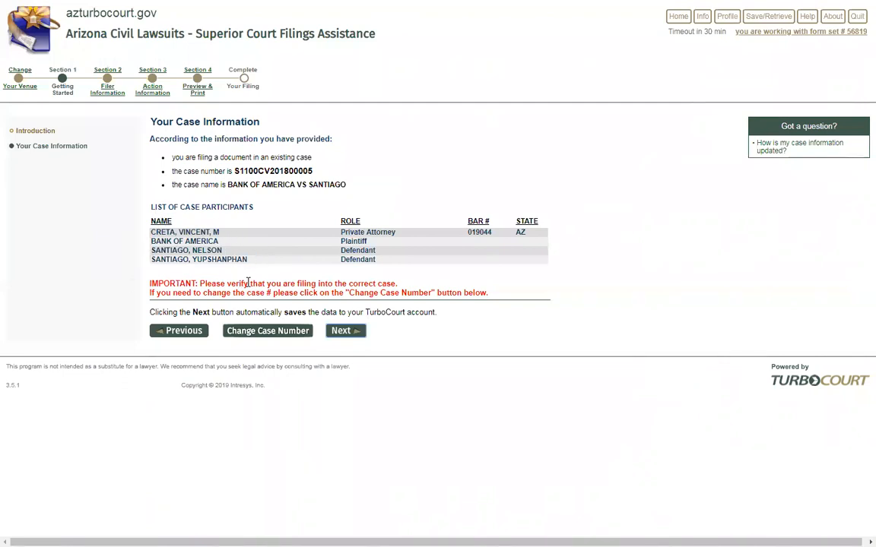
click(343, 331)
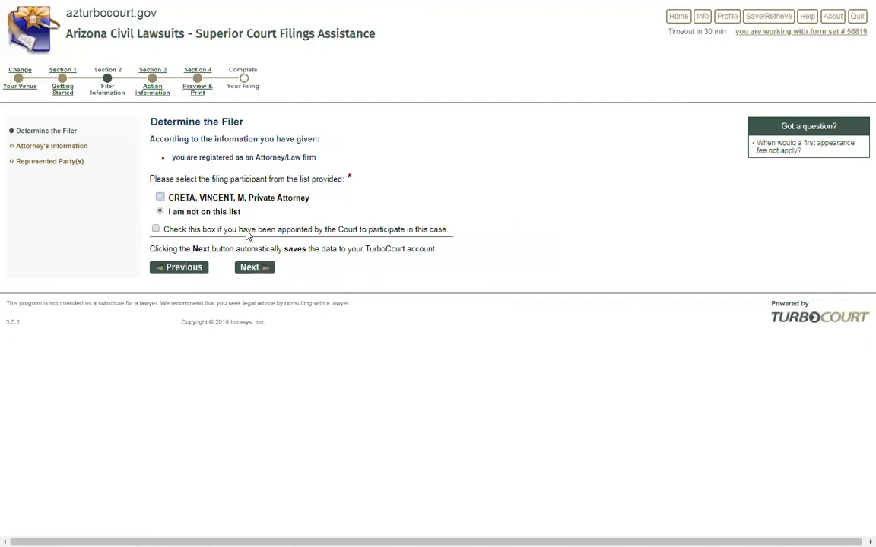
Move on to form set 56819's Attorney's Information page and check the prefilled registered mailing address
click(250, 269)
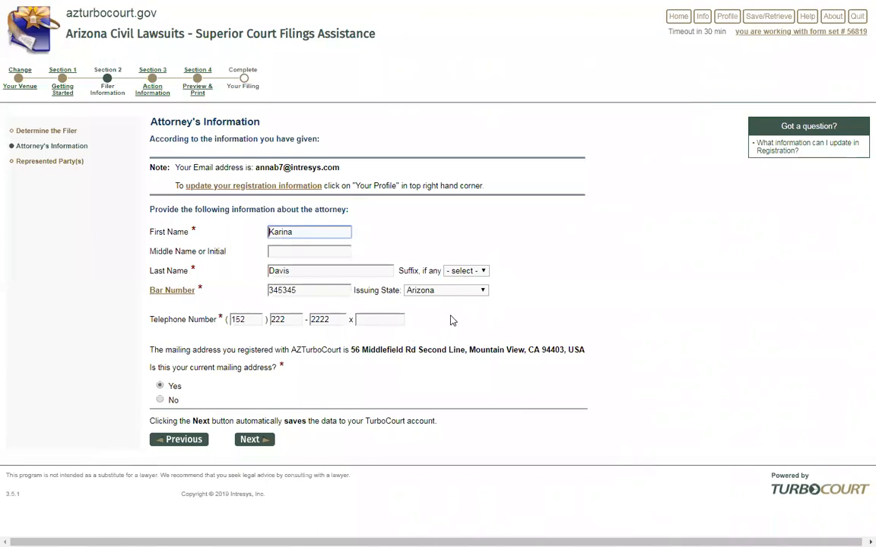
drag(586, 349, 349, 351)
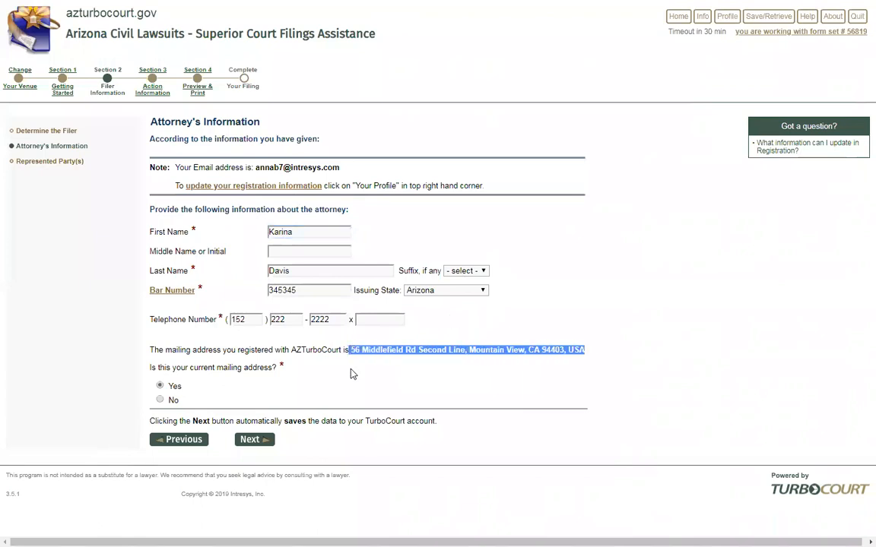
click(352, 373)
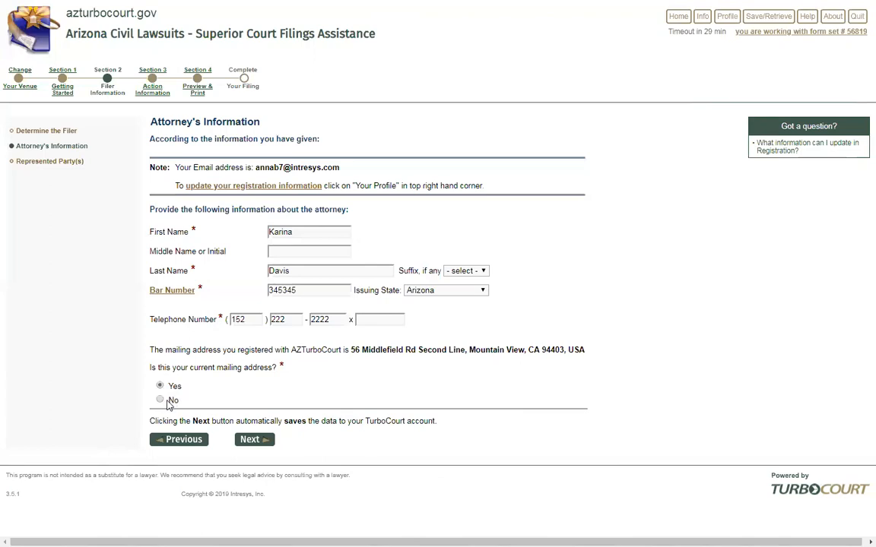
Mark the registered mailing address as current, move ahead, then step back two pages to Determine the Filer
click(161, 401)
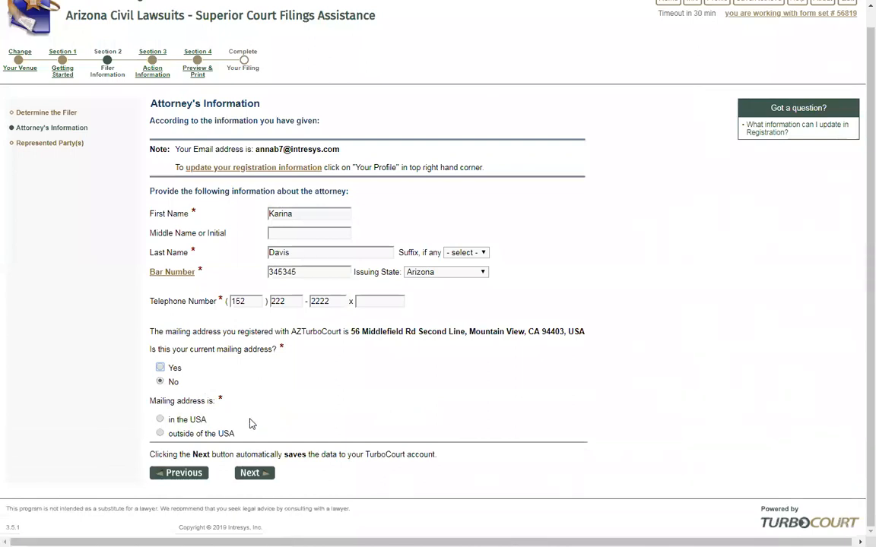
click(160, 368)
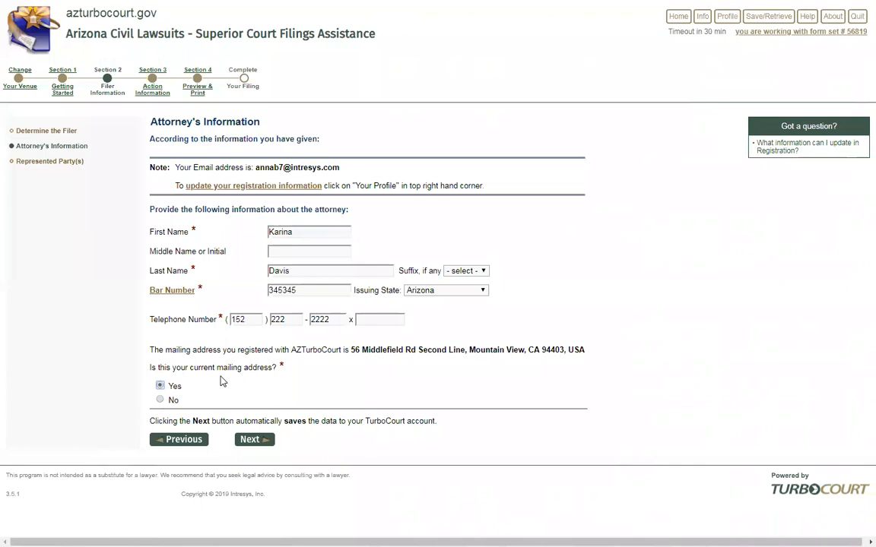
click(249, 440)
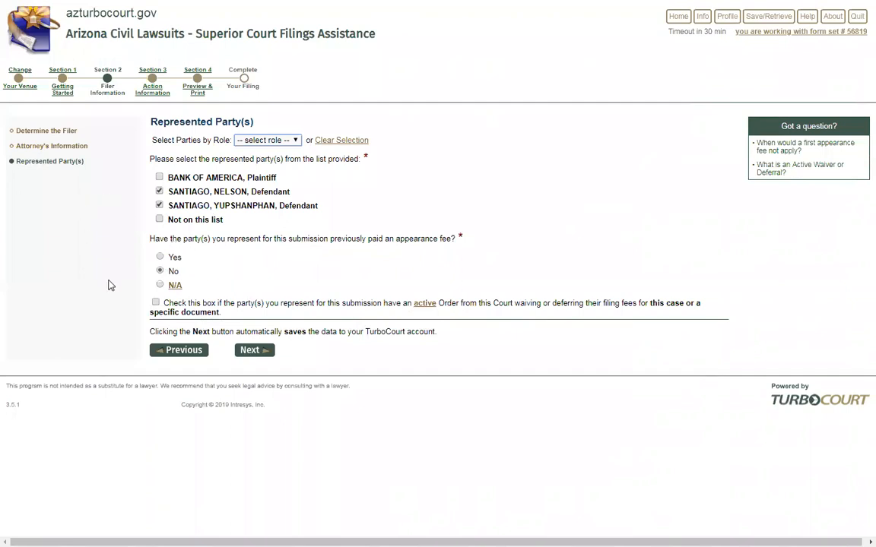
click(177, 354)
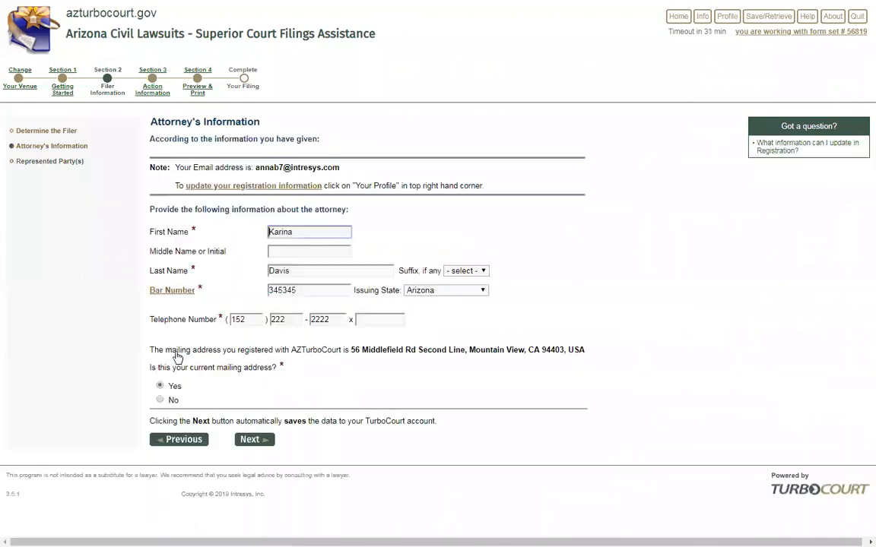
click(179, 439)
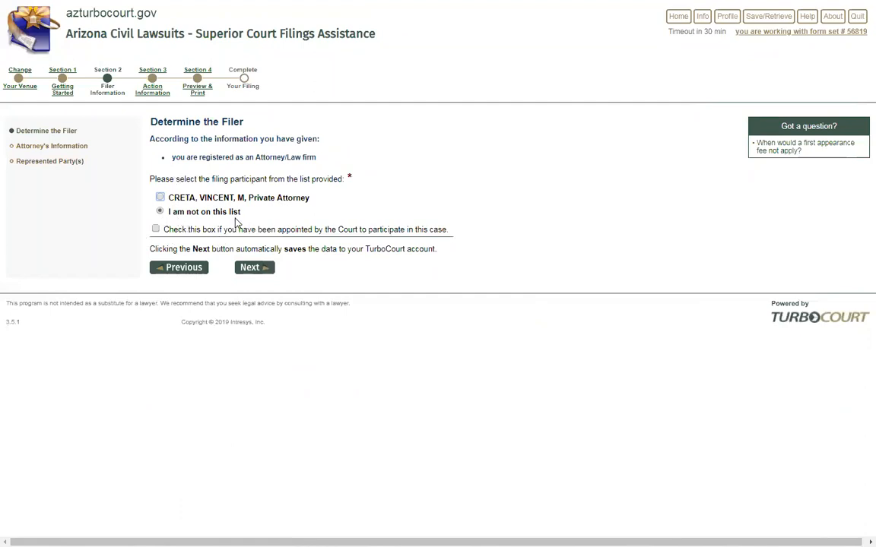
click(155, 228)
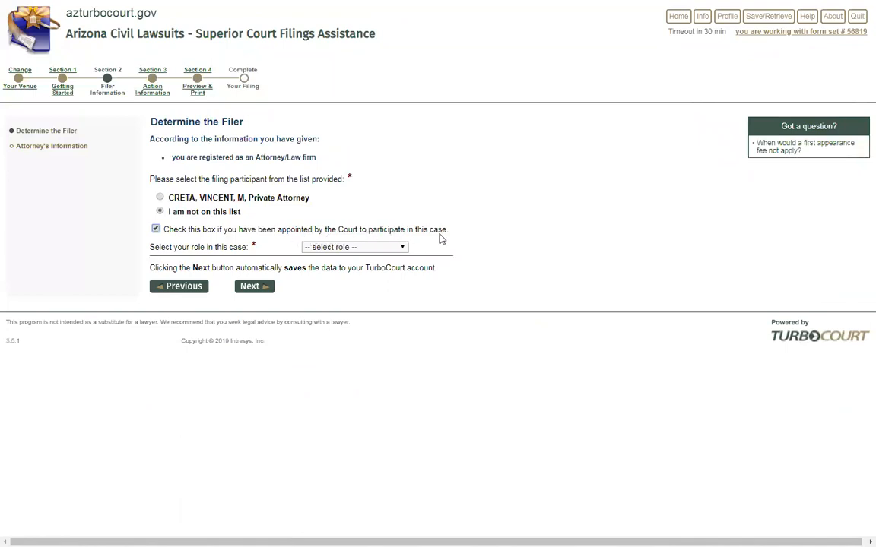
click(403, 248)
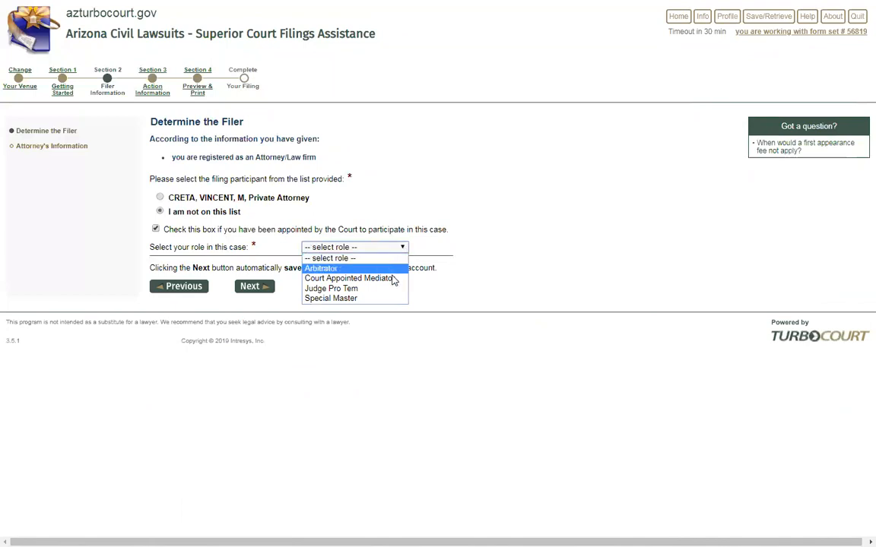
click(394, 279)
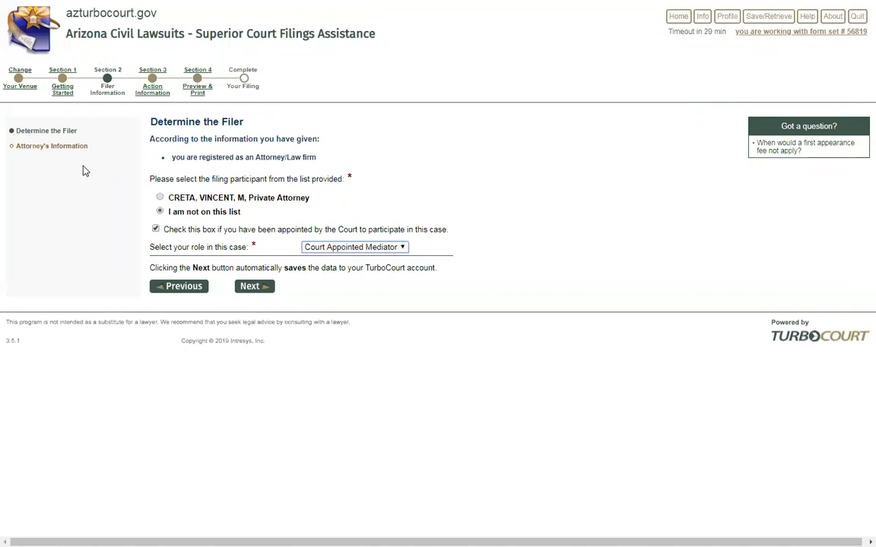
click(155, 230)
click(155, 229)
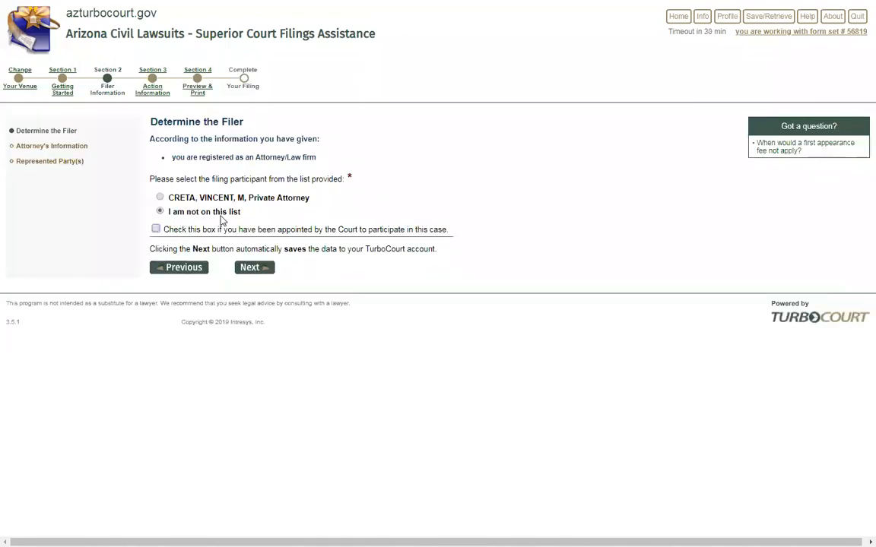
Advance through Attorney's Information, keeping the mailing address current, and Represented Parties to Main Document
click(253, 268)
click(160, 386)
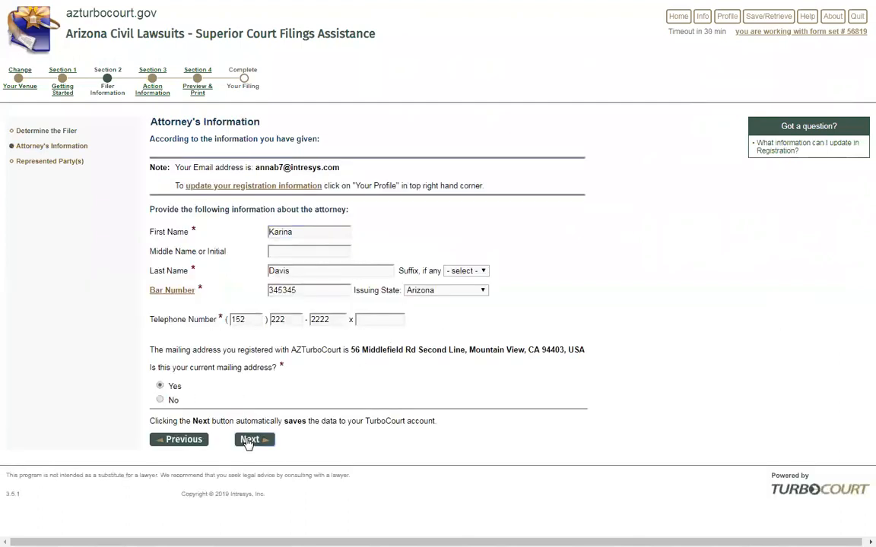
click(250, 440)
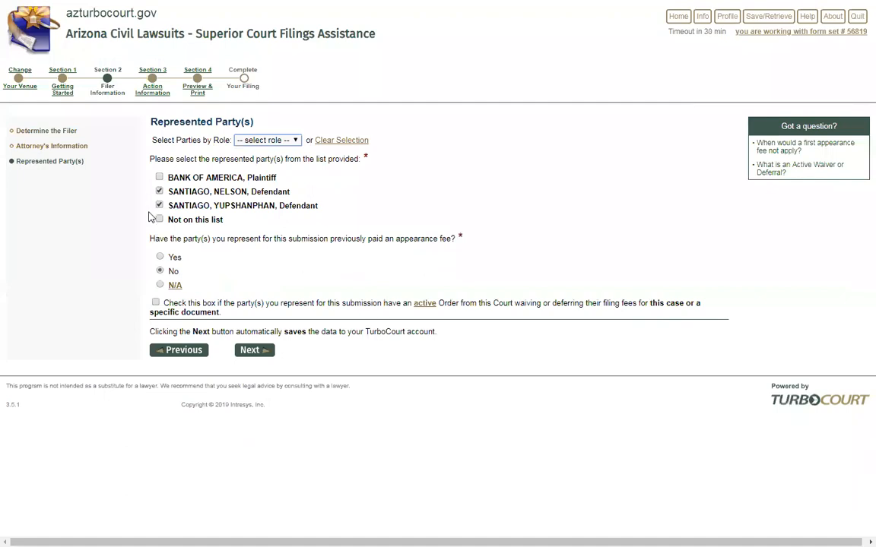
click(251, 349)
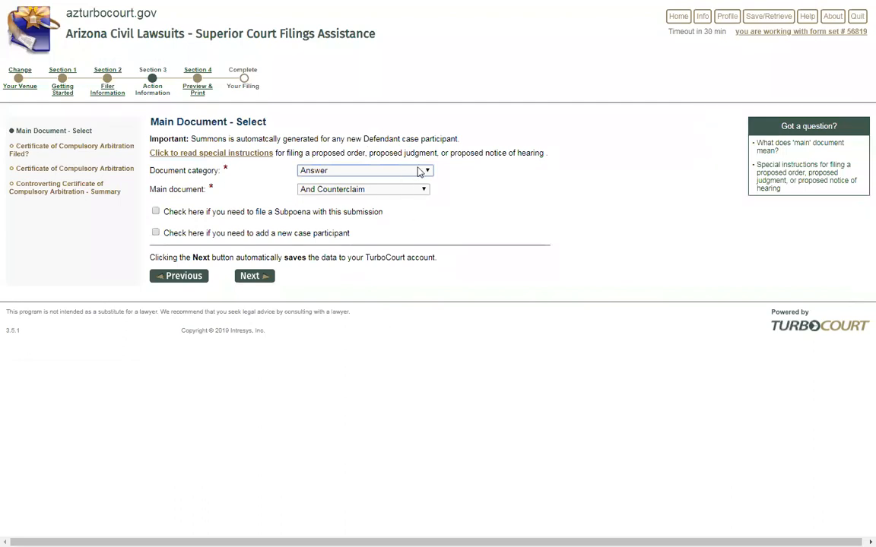
Try Addendum and Affidavit (Affidavit Of A Person), then settle on Answer with And Counterclaim as main document
click(380, 170)
click(346, 196)
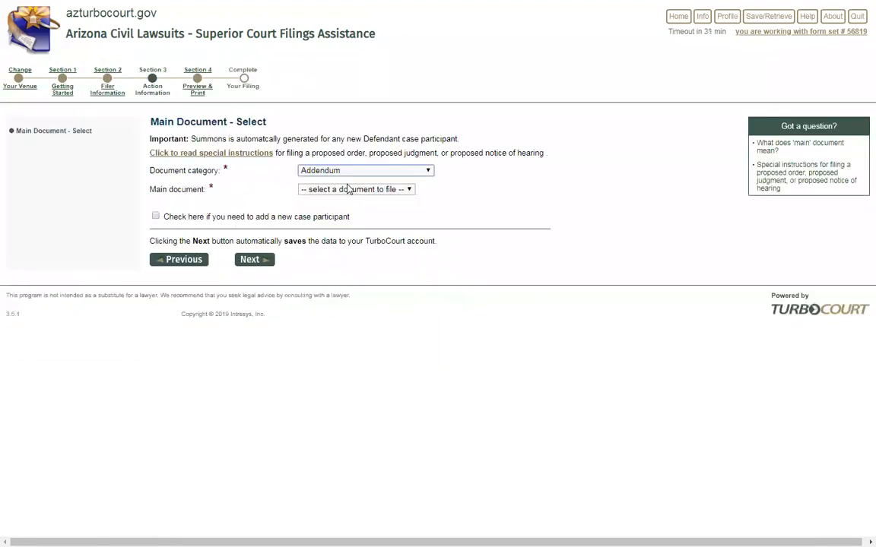
click(417, 171)
click(343, 203)
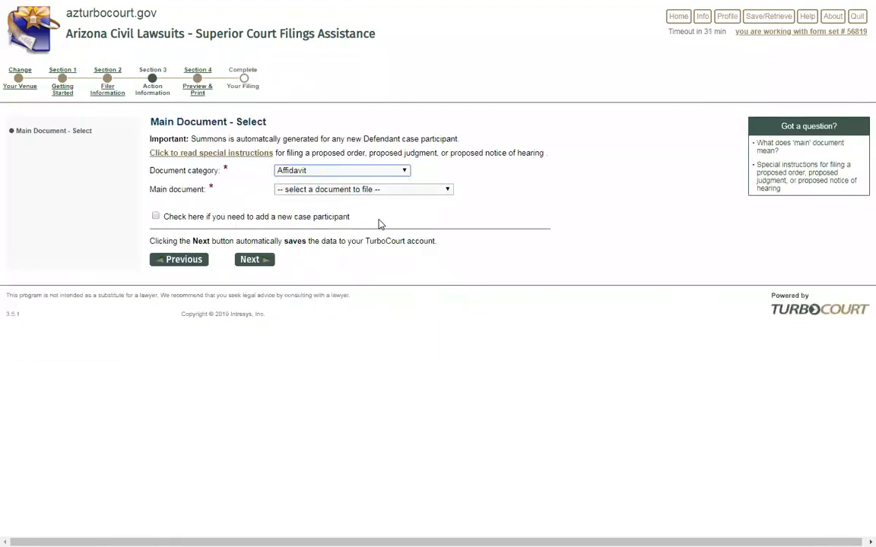
click(378, 192)
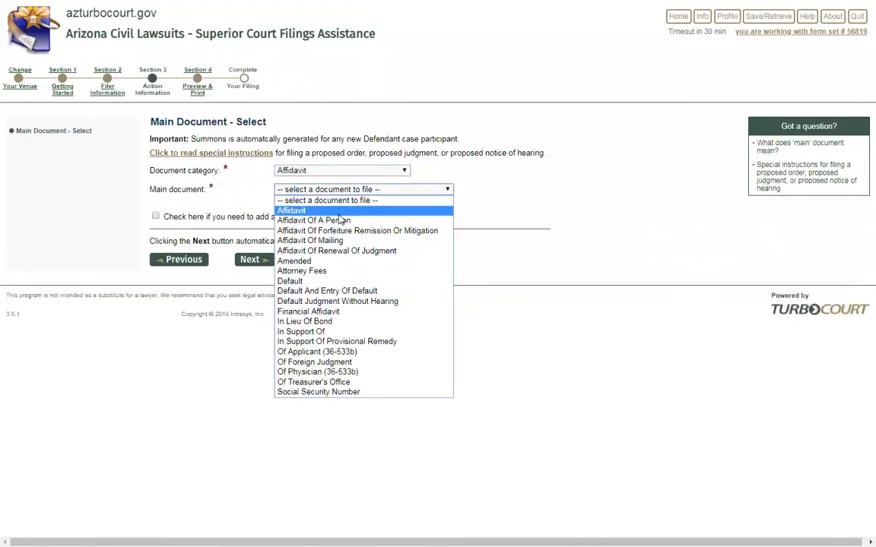
click(354, 220)
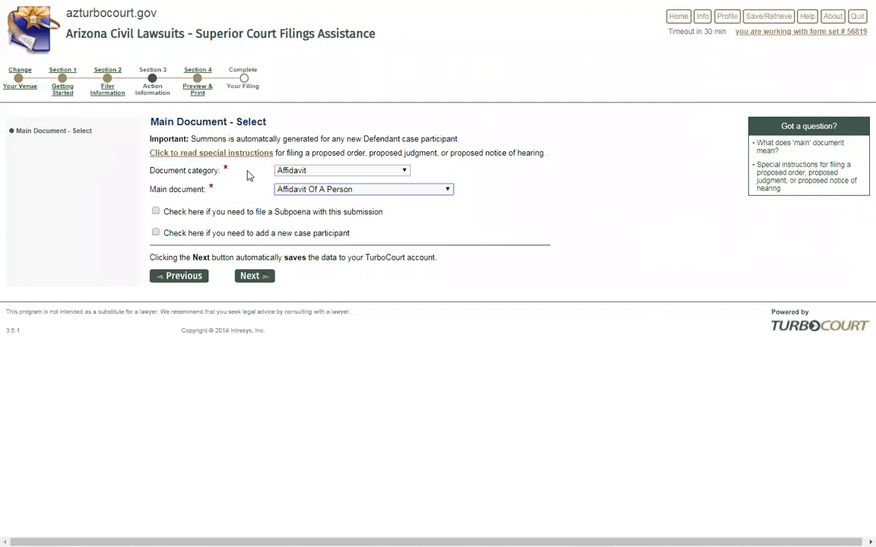
click(405, 172)
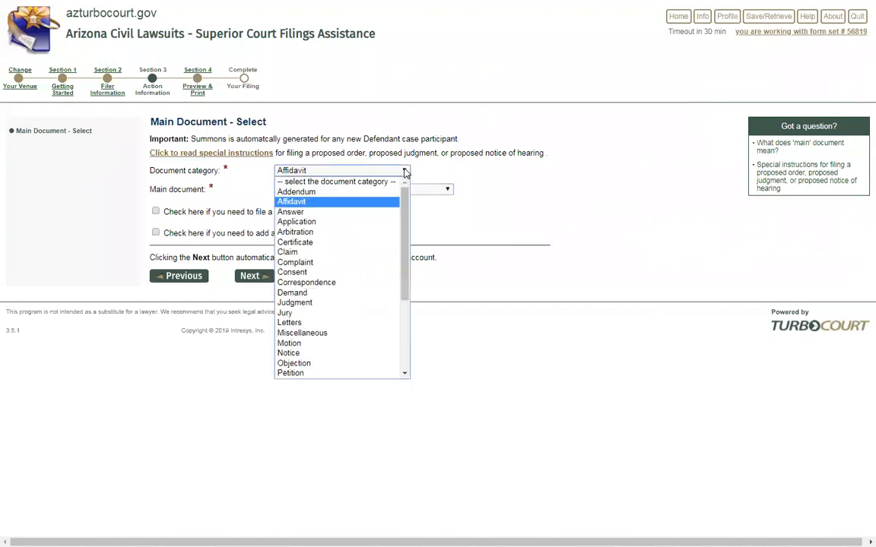
click(323, 212)
click(395, 192)
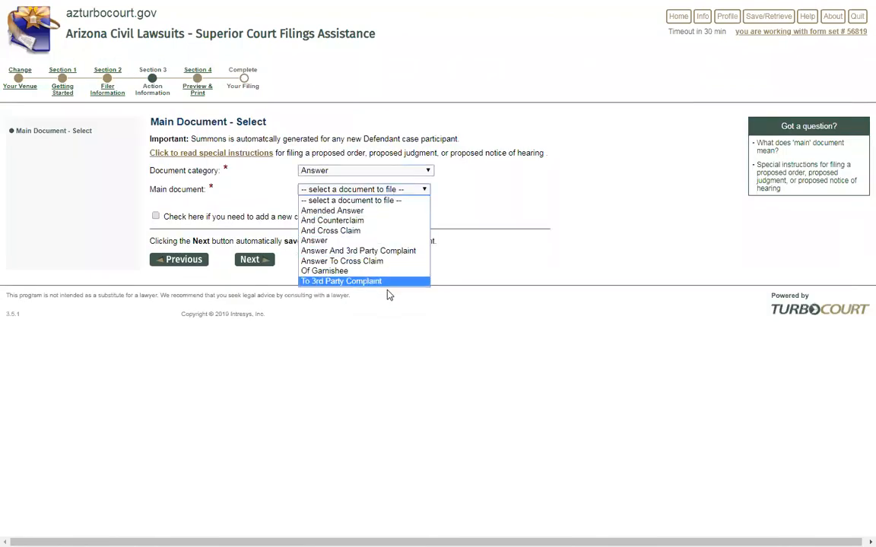
click(369, 221)
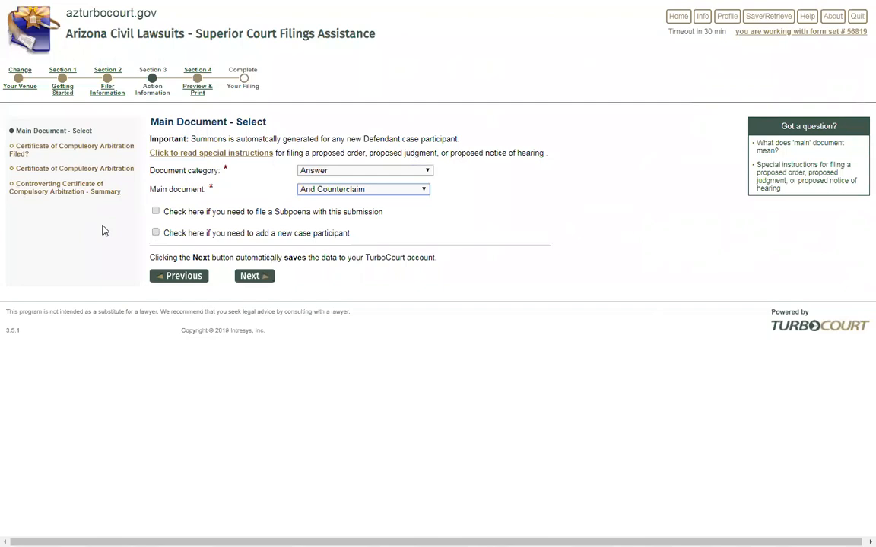
Advance to the arbitration-certificate question and select 'No (answer question below)'
click(254, 280)
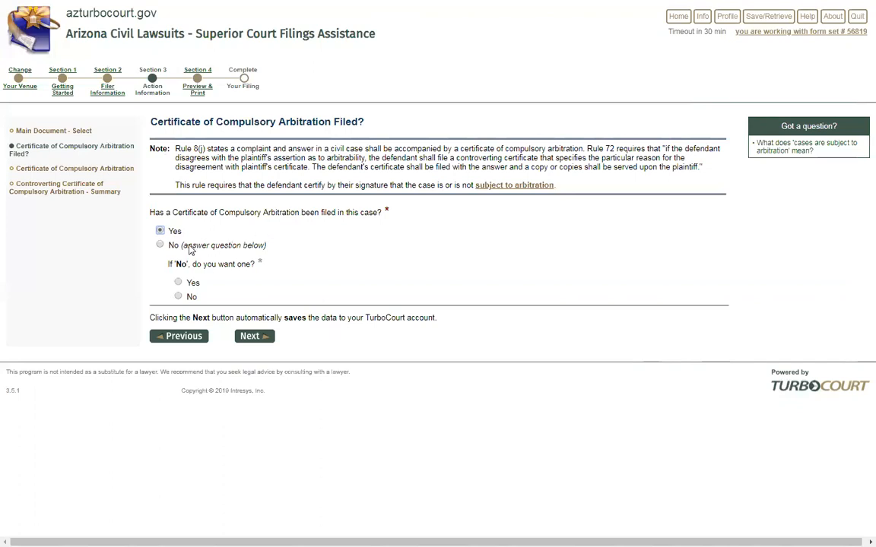
click(160, 246)
Answer Yes on the certificate question, continue, and leave the Other (explain) reason unchecked
click(159, 230)
click(254, 337)
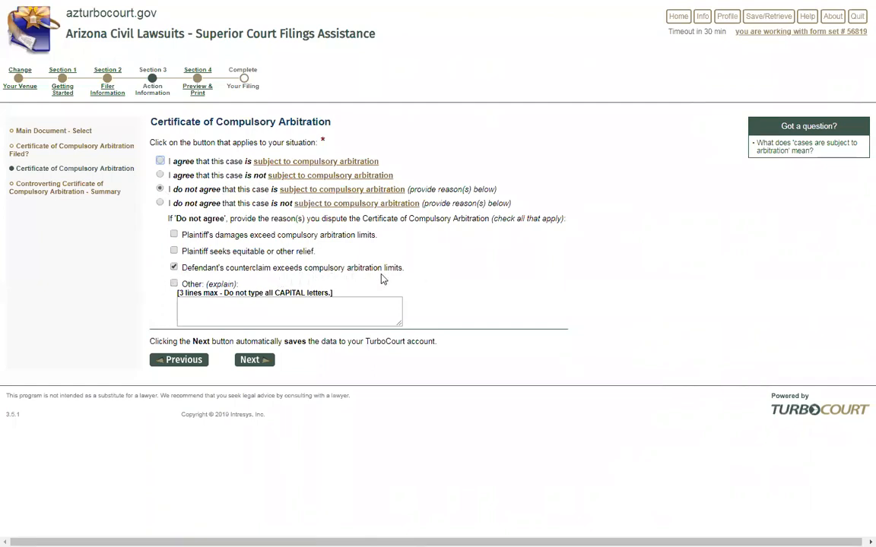
click(173, 283)
click(173, 283)
click(251, 363)
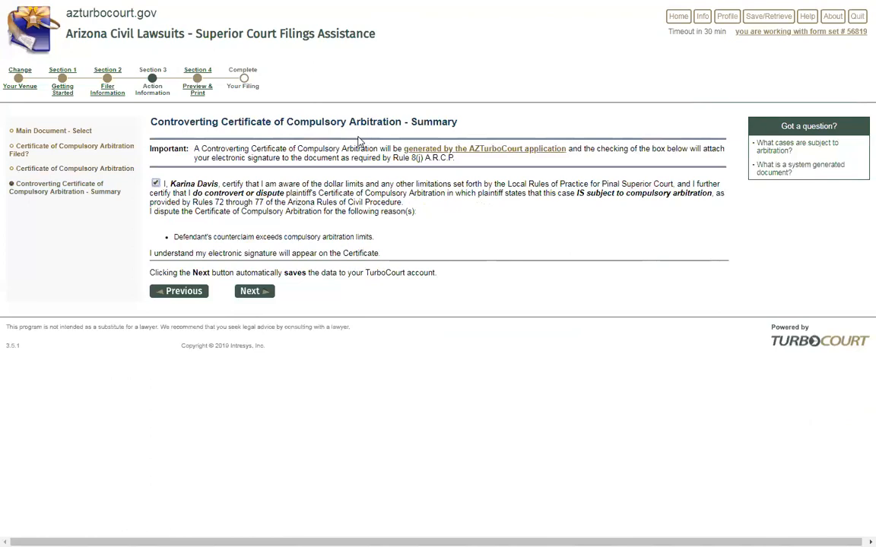
click(155, 183)
click(156, 183)
drag(170, 184, 218, 184)
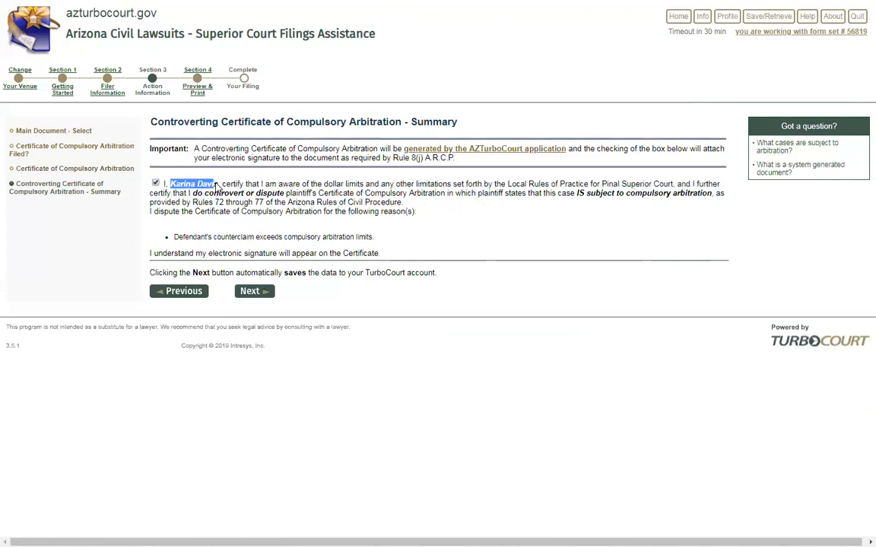
click(418, 219)
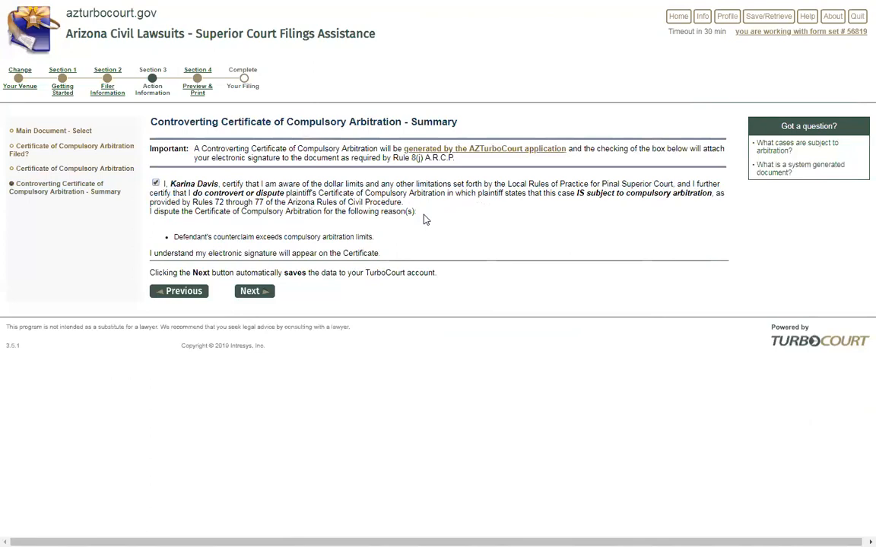
drag(174, 238, 380, 240)
click(411, 240)
Save the certificate, check the Completed status, and view the First Appearance Notice
click(249, 291)
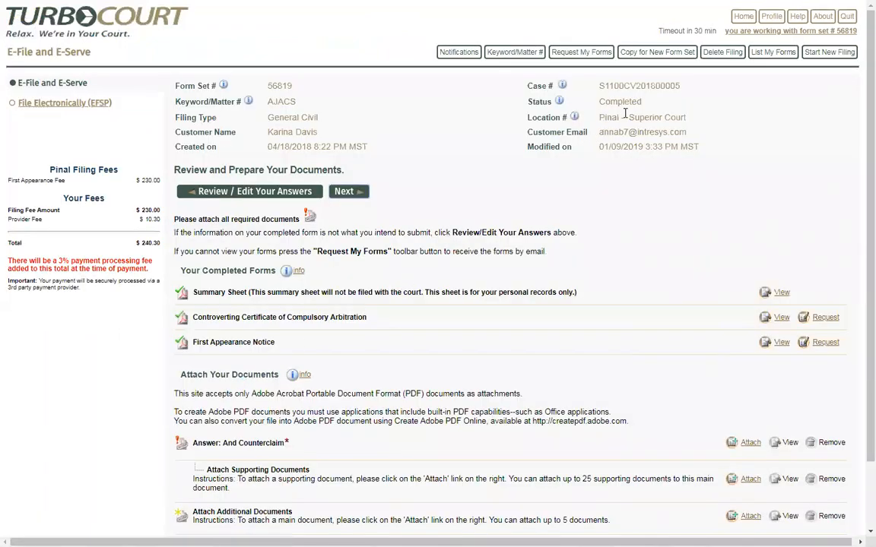
drag(645, 105, 539, 92)
scroll(151, 305, down, 2)
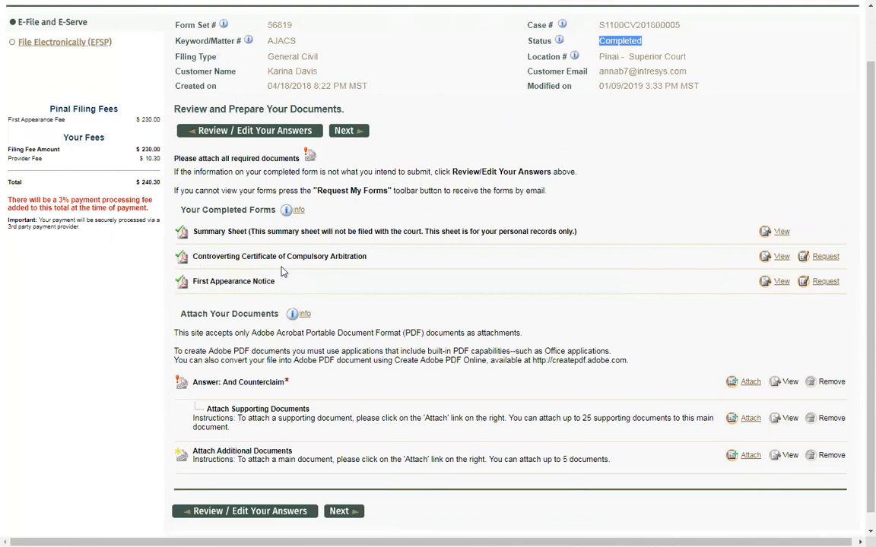
click(781, 283)
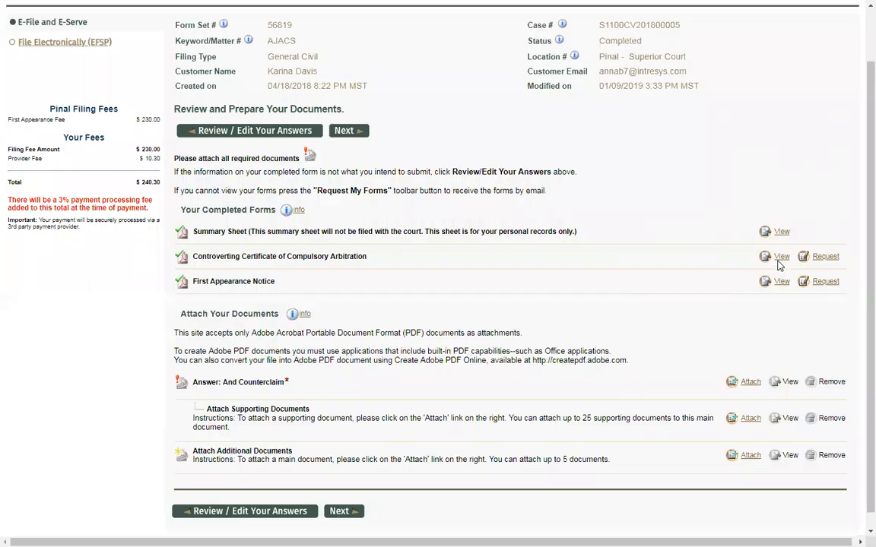
click(781, 256)
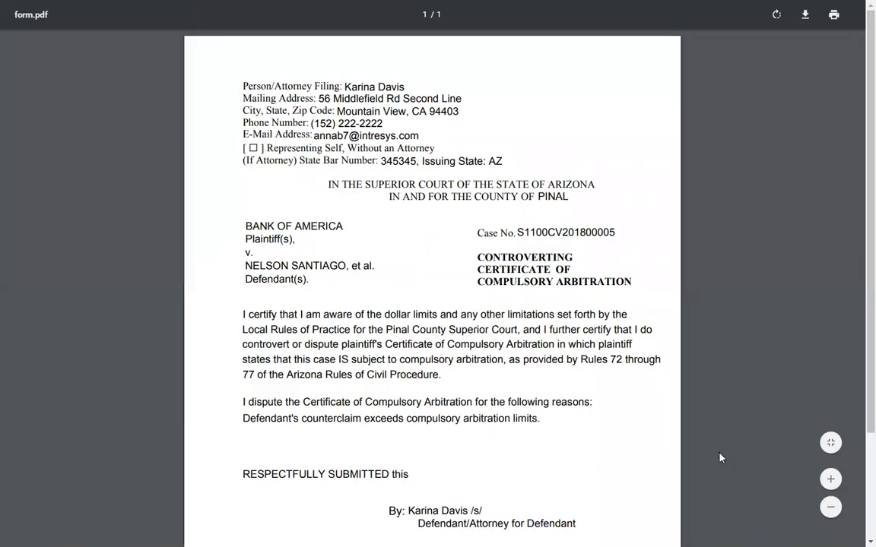
scroll(665, 462, down, 2)
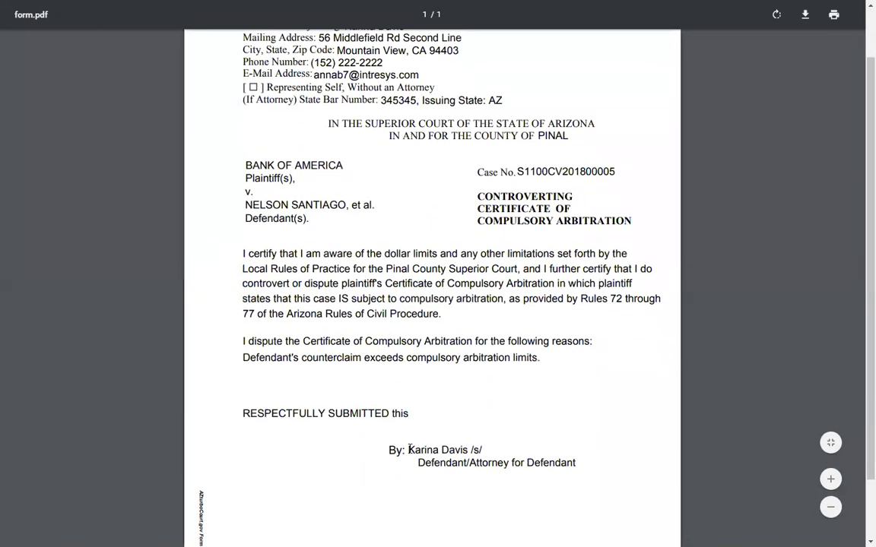
drag(408, 449, 485, 448)
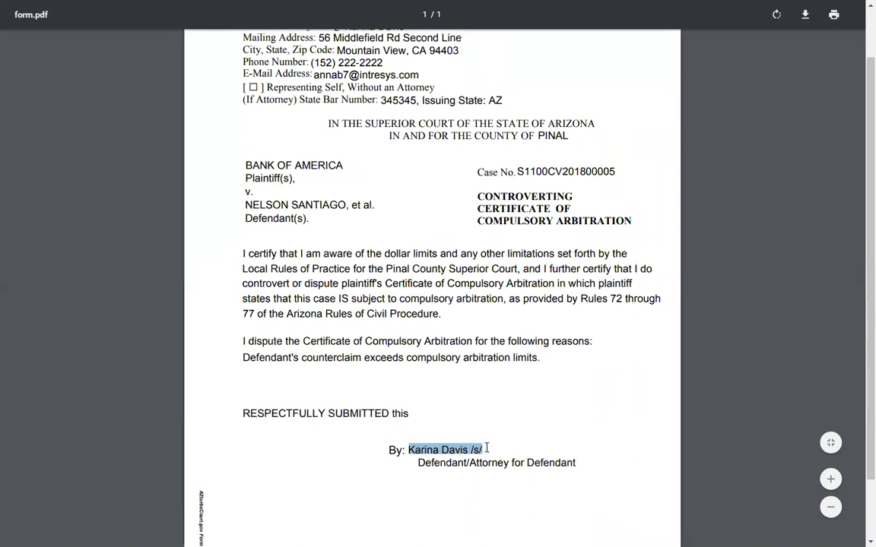
click(487, 449)
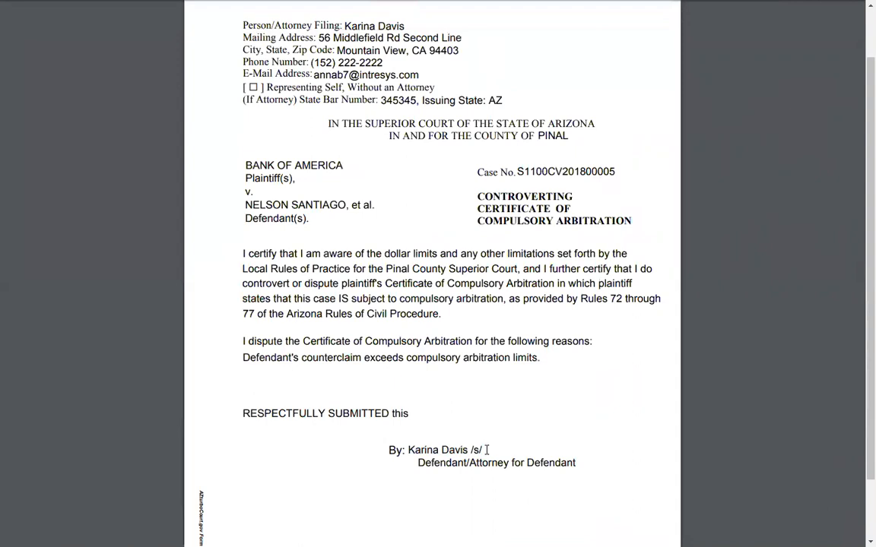
drag(487, 450, 469, 450)
Close the form.pdf preview with Ctrl+W and check the 5 additional documents limit on the review page
click(421, 389)
key(ctrl+w)
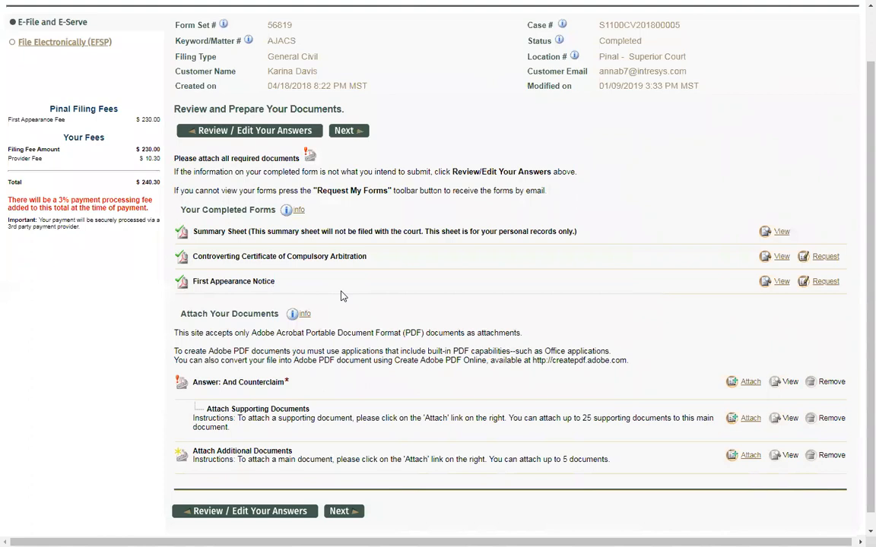
scroll(342, 295, down, 1)
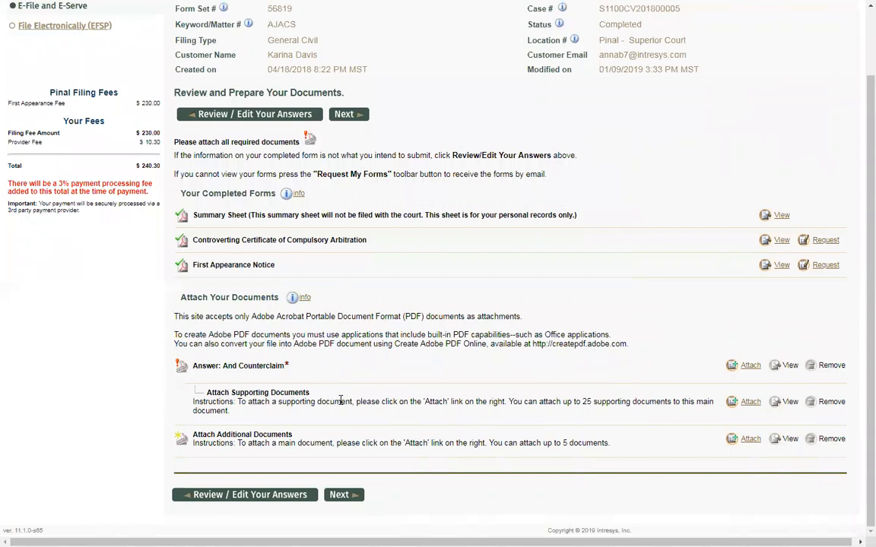
drag(610, 445, 565, 442)
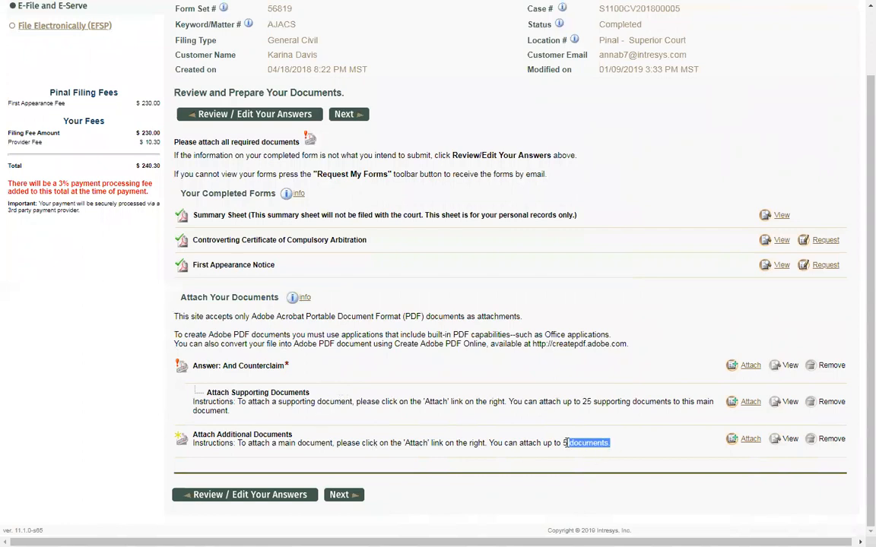
click(485, 459)
scroll(408, 369, up, 2)
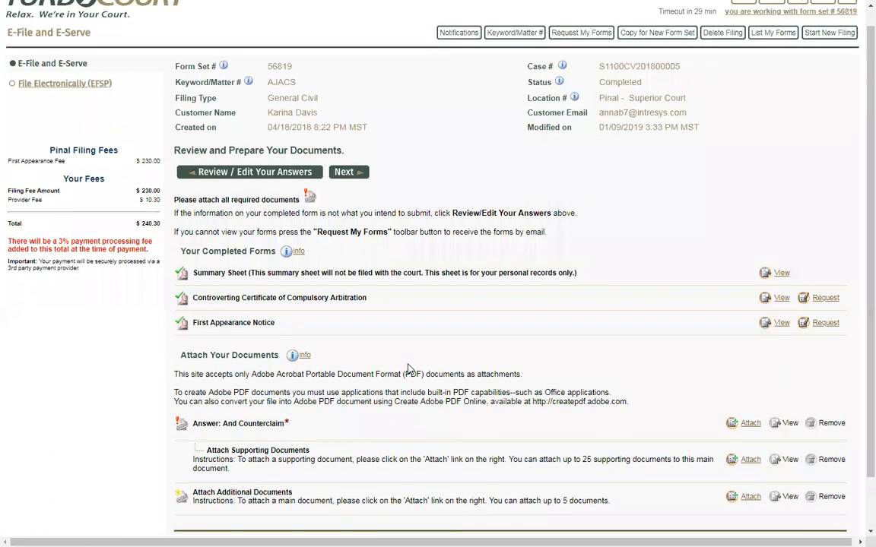
Reopen the answers via Review / Edit, visit Represented Party(s), then jump to Section 3 Action Information
click(253, 196)
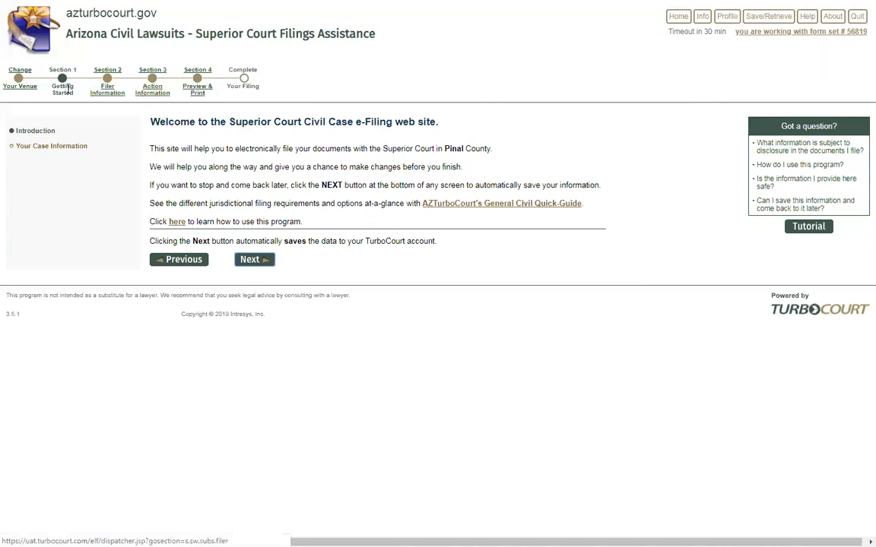
click(109, 97)
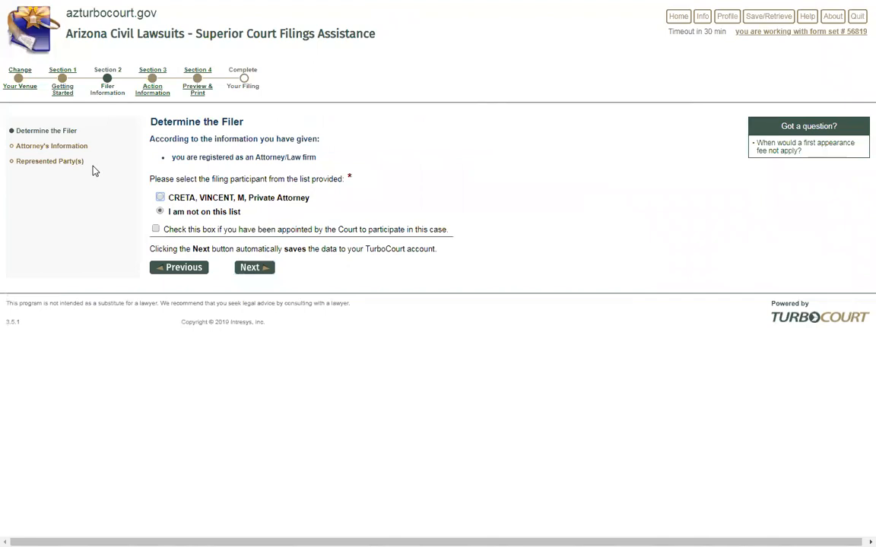
click(34, 165)
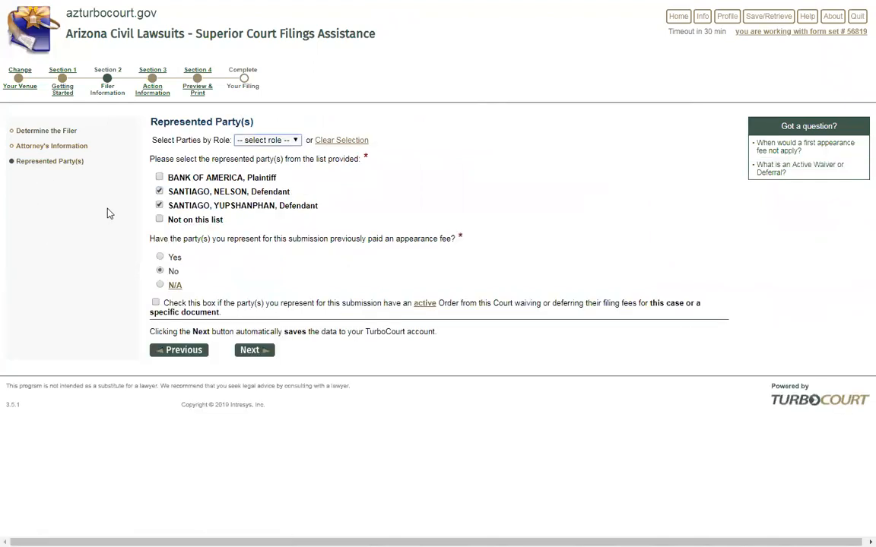
click(140, 87)
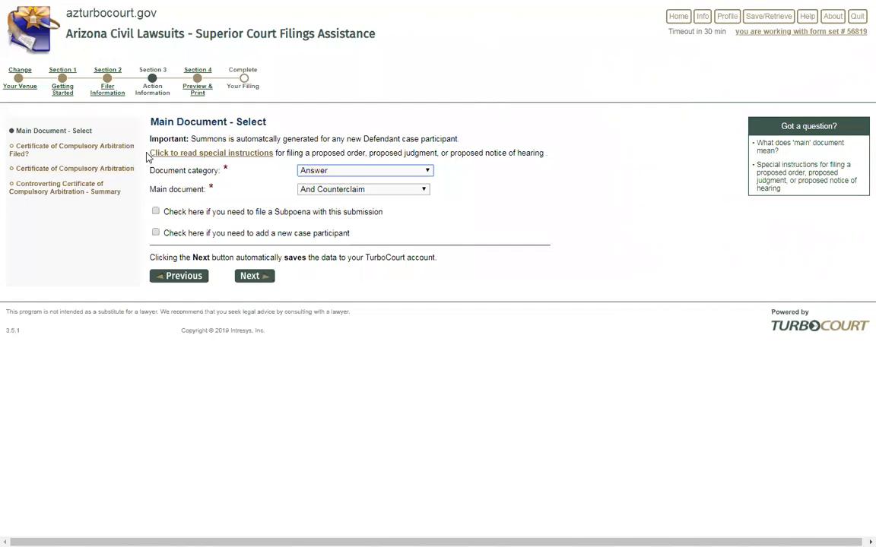
Read the Main Document - Select instructions, keep Answer as category, then open the category list
drag(149, 152, 250, 161)
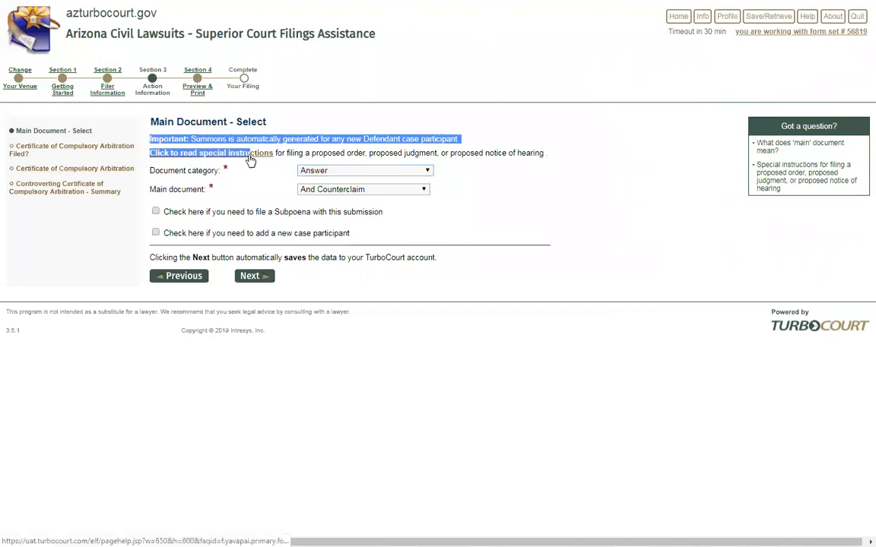
click(544, 160)
drag(546, 152, 149, 157)
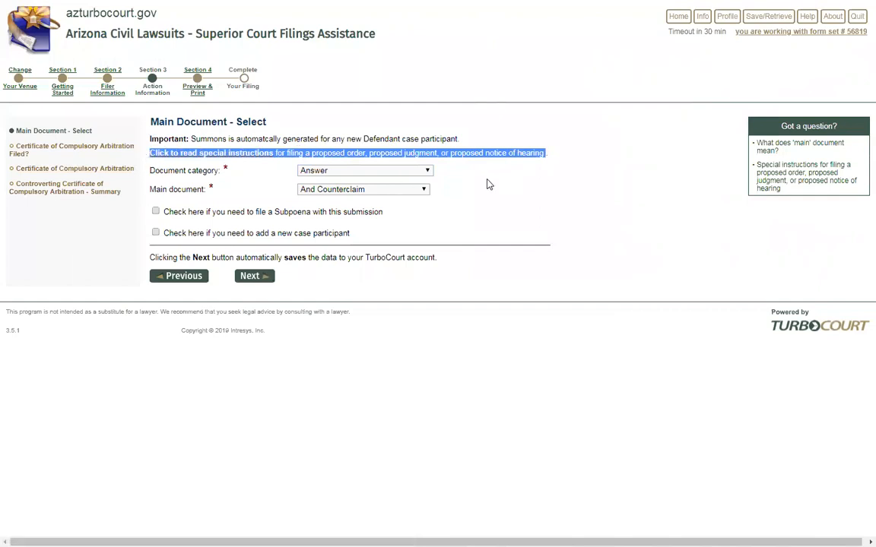
click(487, 184)
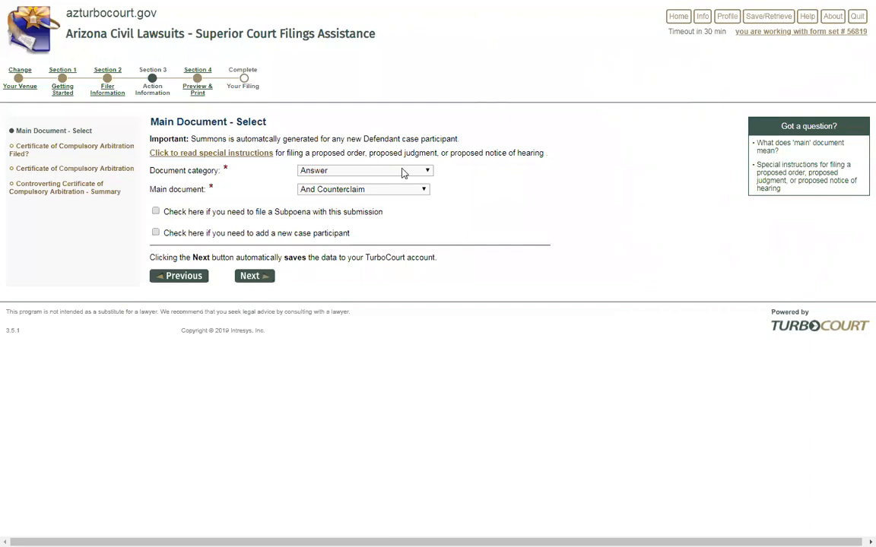
click(428, 173)
click(428, 171)
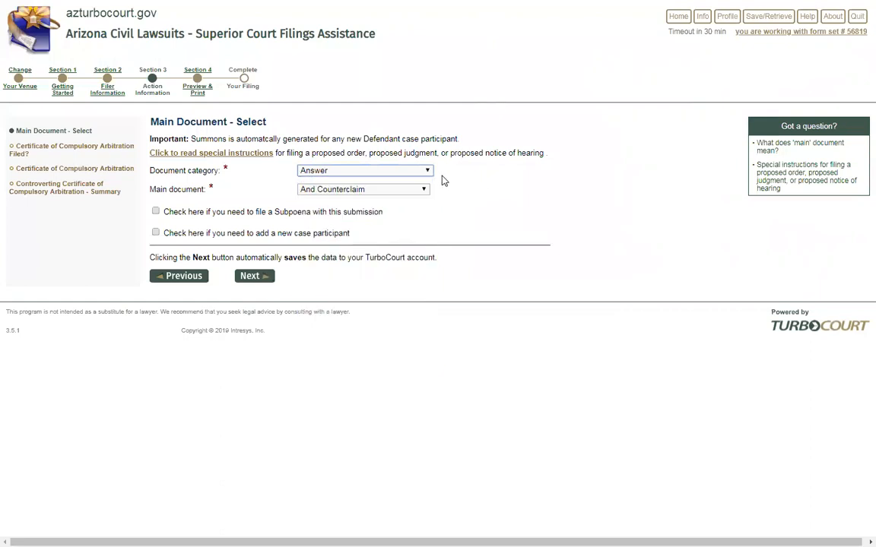
click(314, 152)
drag(314, 151, 544, 152)
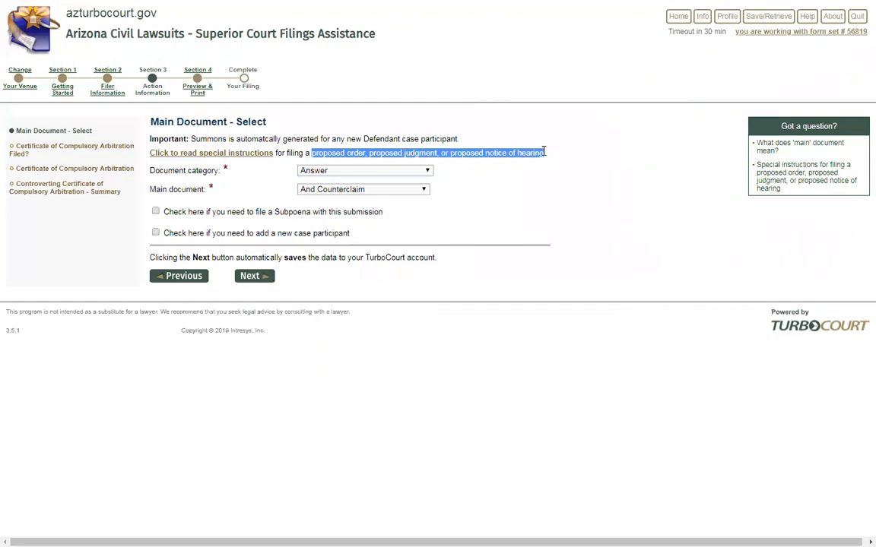
click(494, 177)
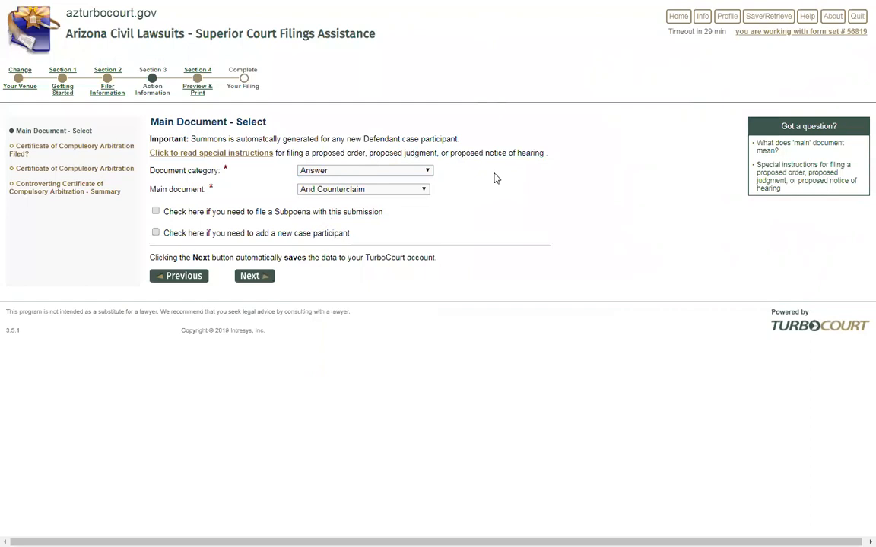
click(426, 171)
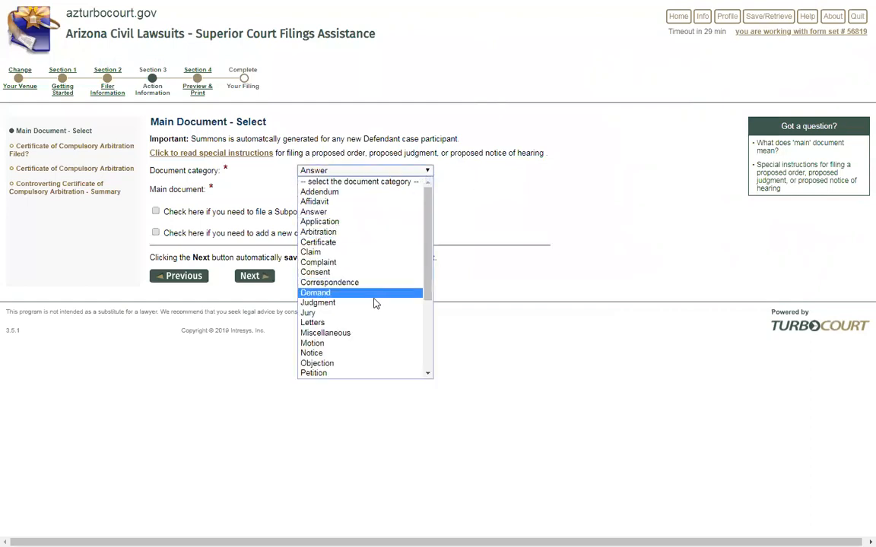
Choose the Notice category with NOTICE OF FILING: PROPOSED ORDER as main document
click(333, 354)
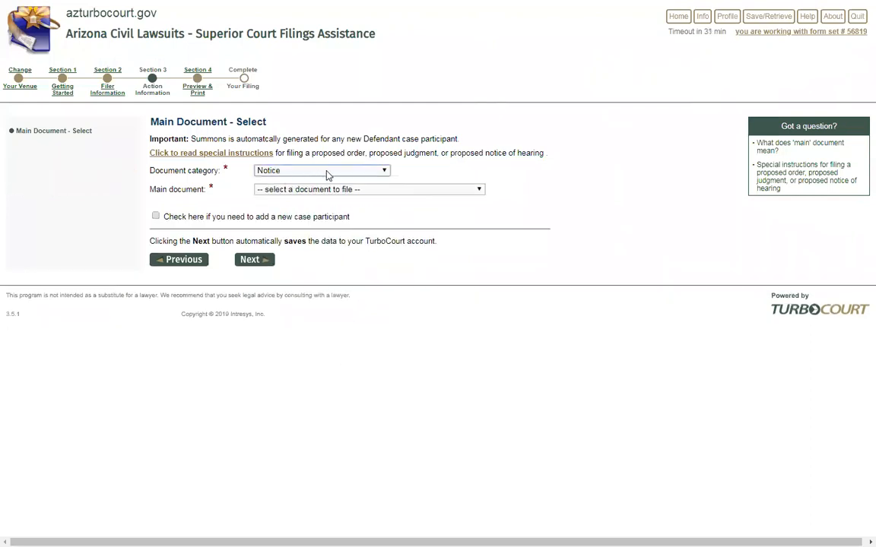
click(479, 190)
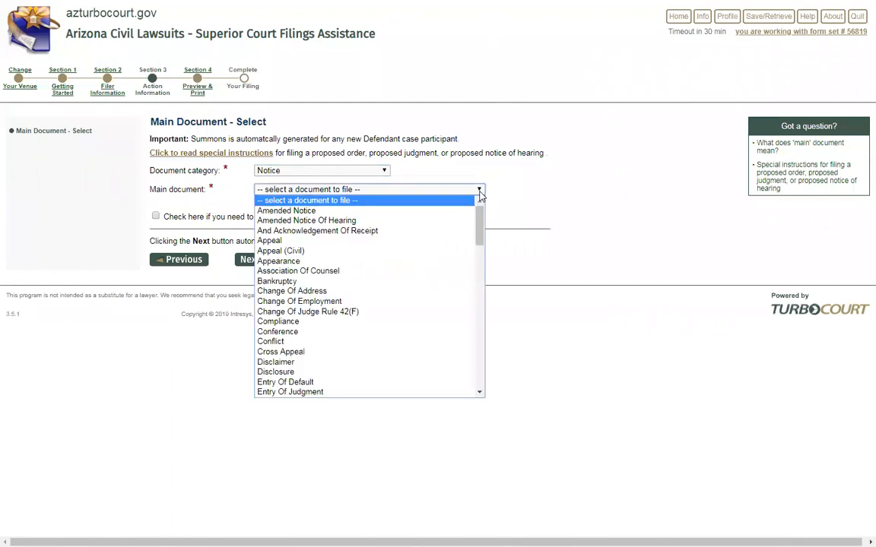
scroll(433, 227, down, 8)
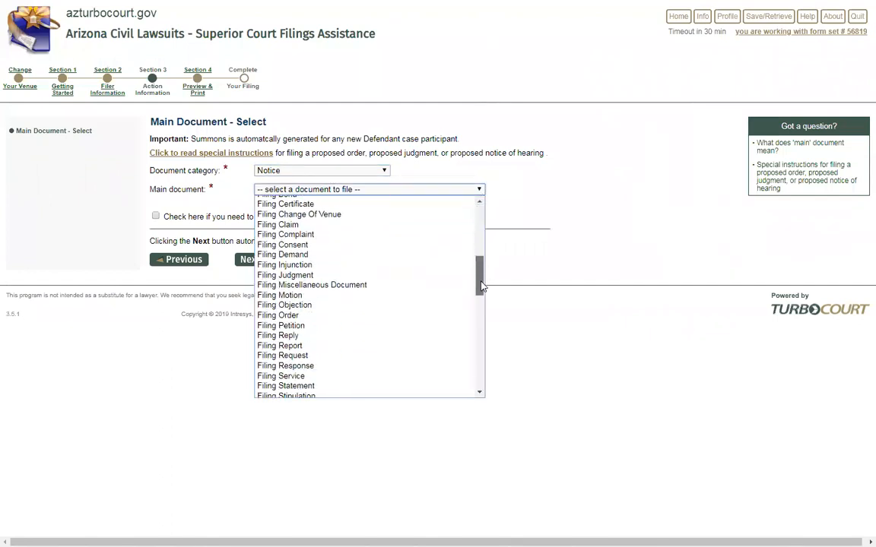
drag(482, 305, 483, 342)
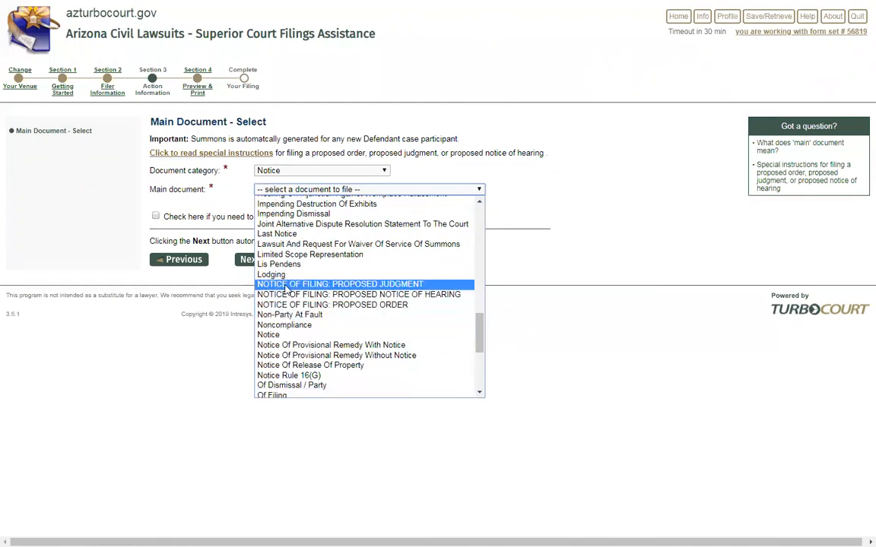
click(380, 304)
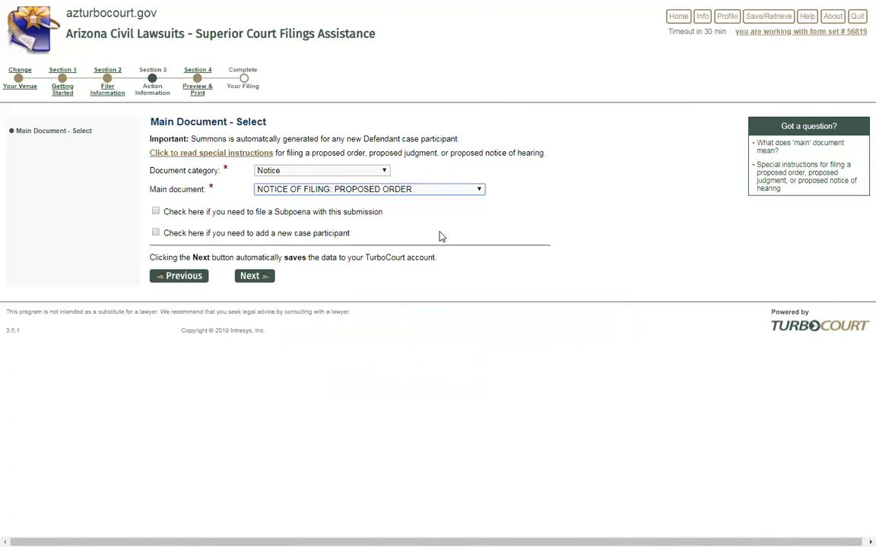
Switch the category to Motion and pick Amend Judgment as the main document
click(380, 171)
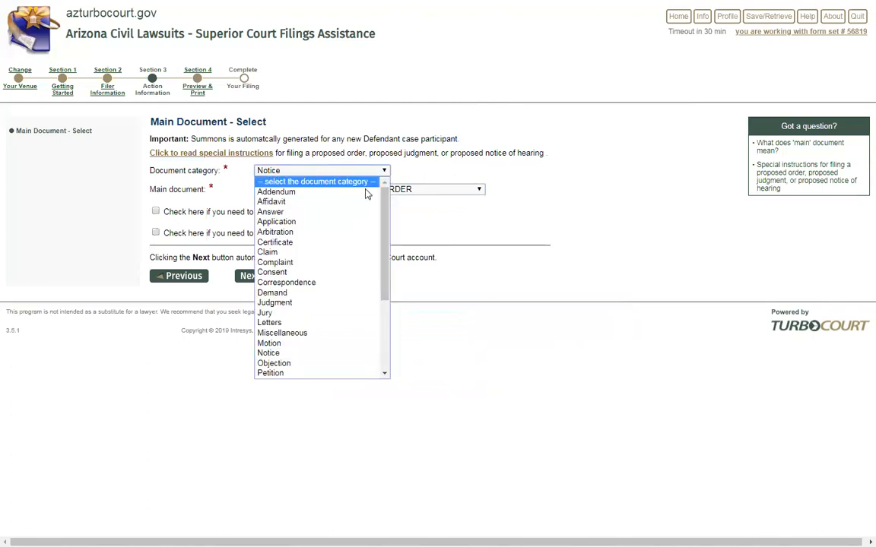
click(319, 343)
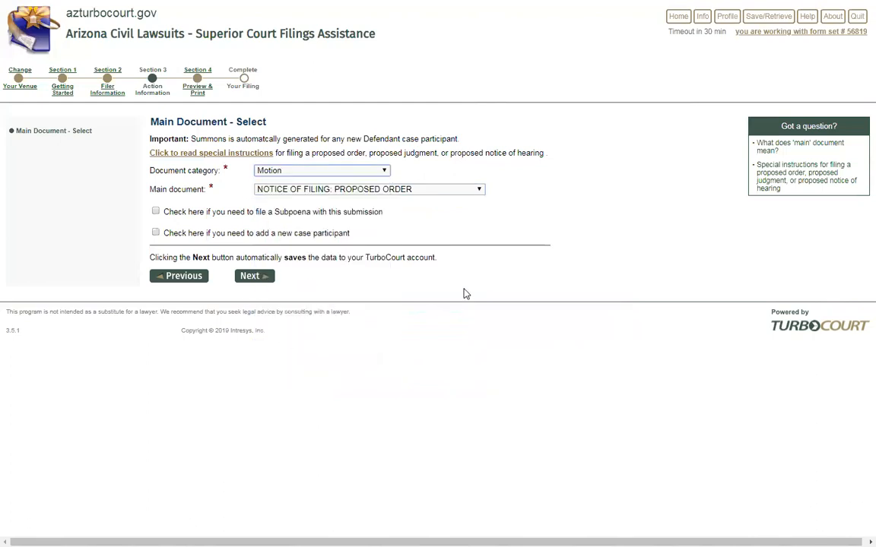
click(465, 190)
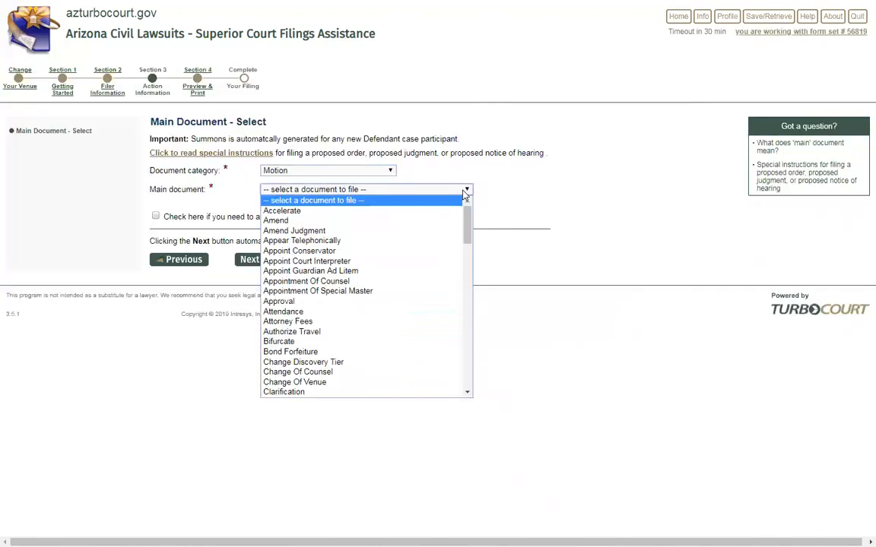
click(312, 231)
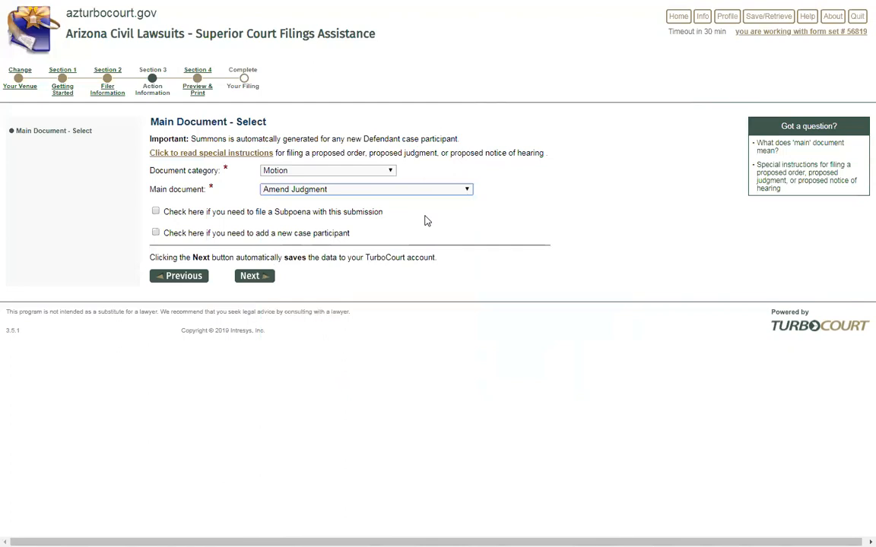
drag(312, 153, 545, 154)
click(516, 172)
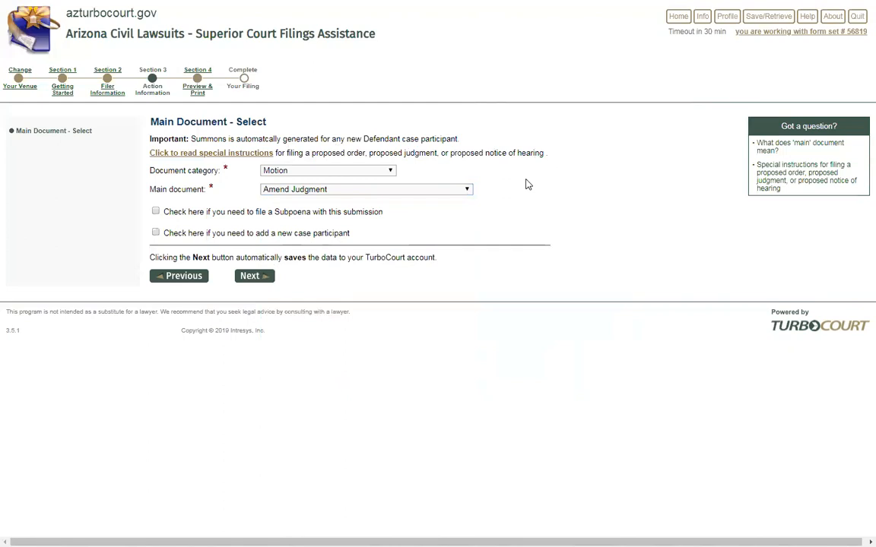
Switch the category back to Answer, trying Amended Answer then And Counterclaim as main document
click(391, 172)
click(317, 215)
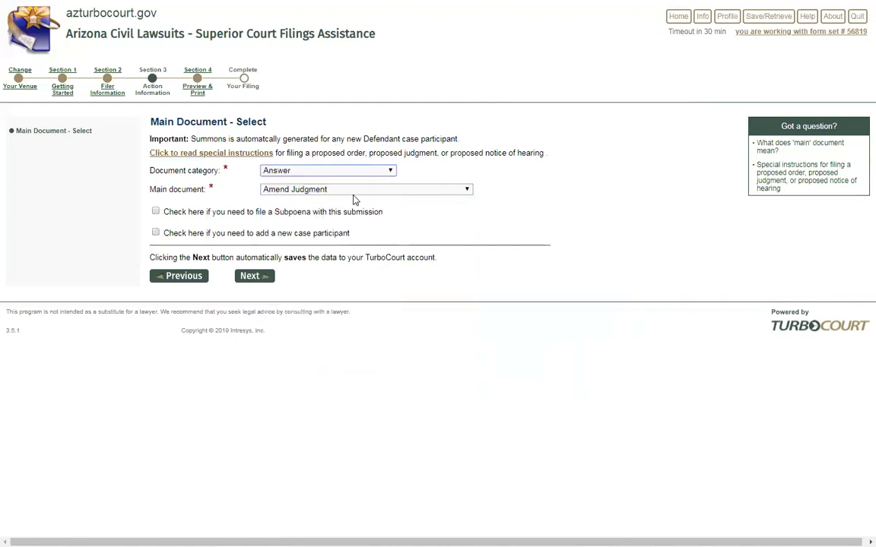
click(396, 190)
click(367, 212)
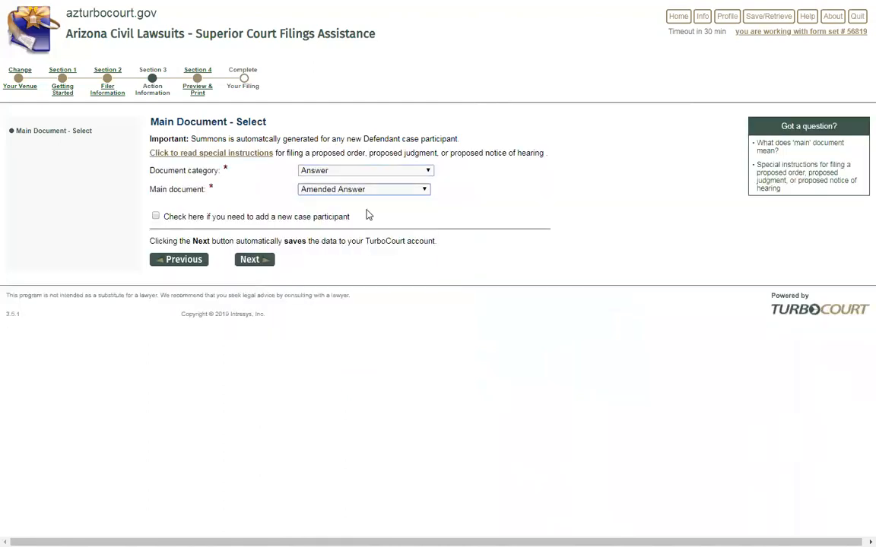
click(417, 189)
click(421, 221)
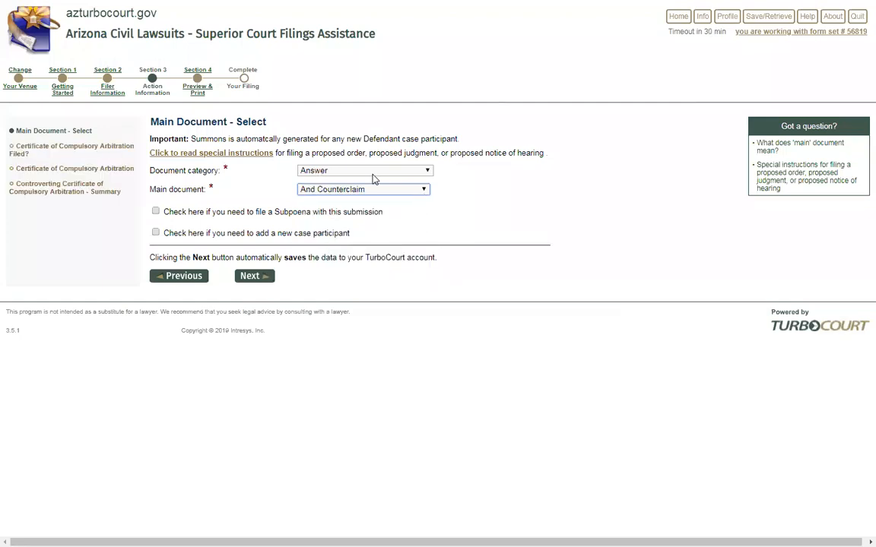
Cycle the main document through Answer, And Counterclaim and Amended Answer, ending on And Counterclaim
click(392, 190)
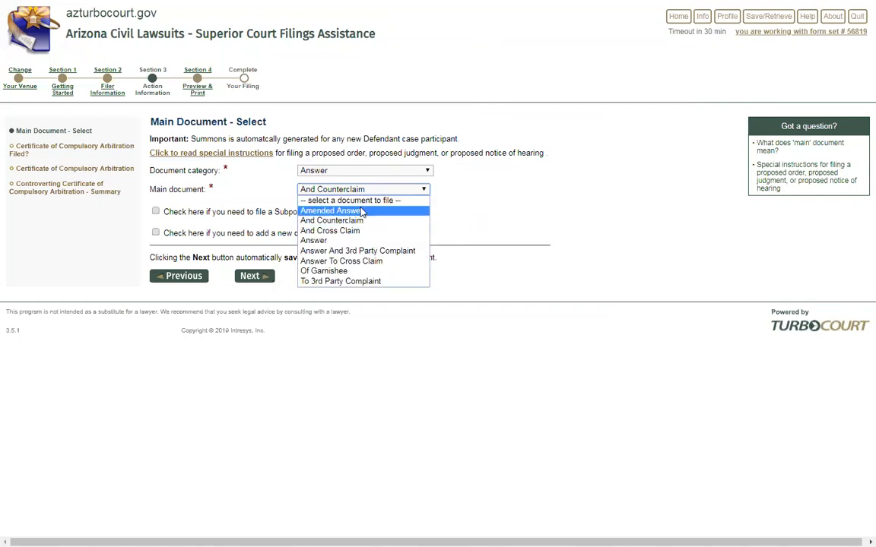
click(319, 240)
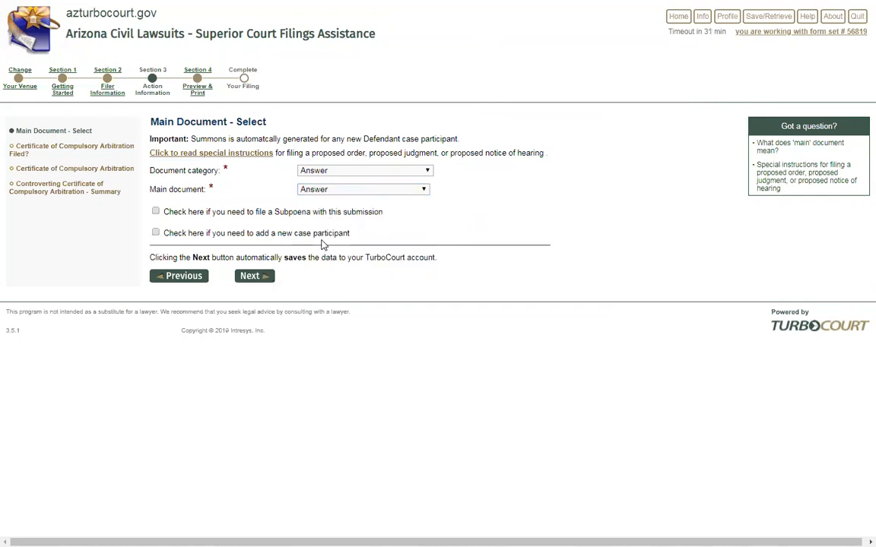
click(354, 191)
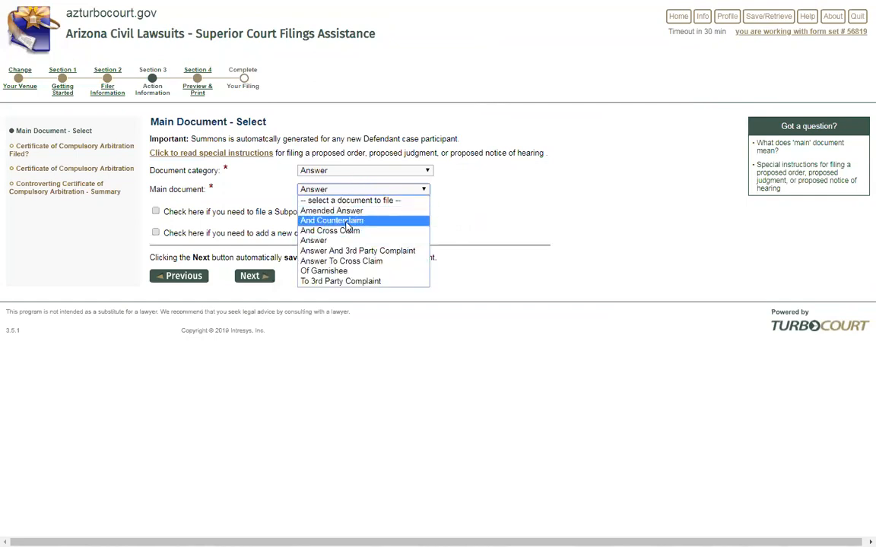
click(343, 221)
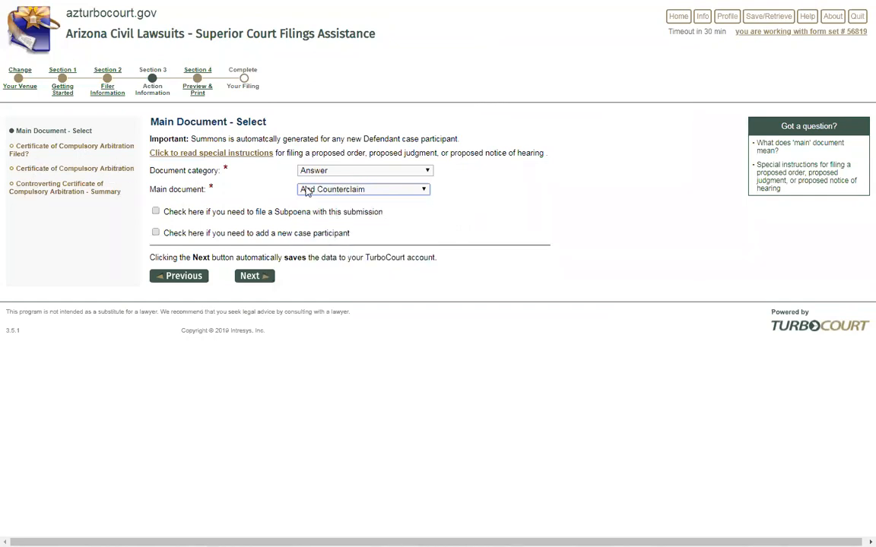
click(352, 190)
click(344, 211)
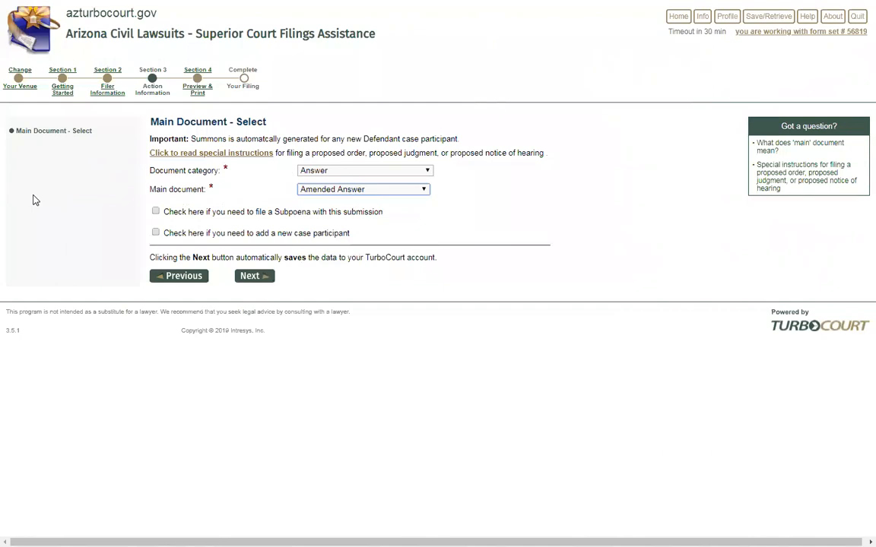
click(346, 189)
click(343, 218)
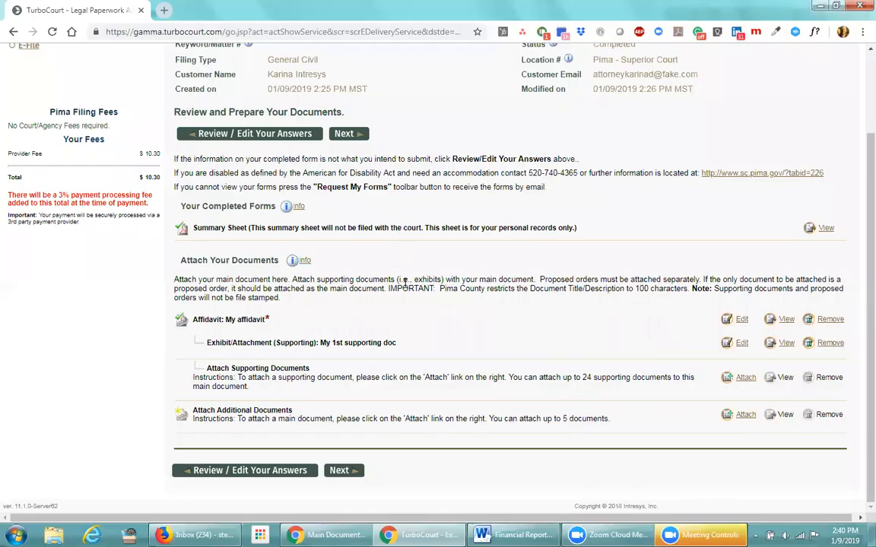
Reopen the Pima filing's answers and jump to the Action Information Main Document - Select page
click(257, 134)
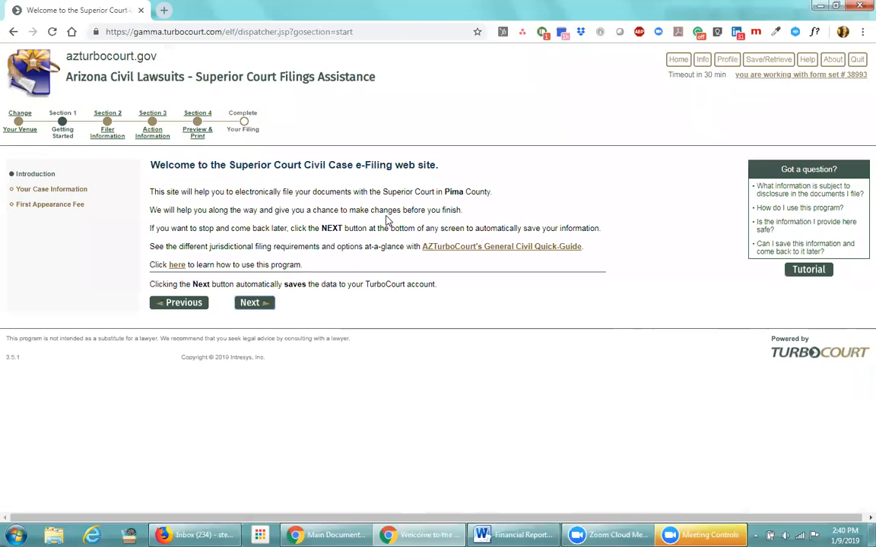
click(151, 137)
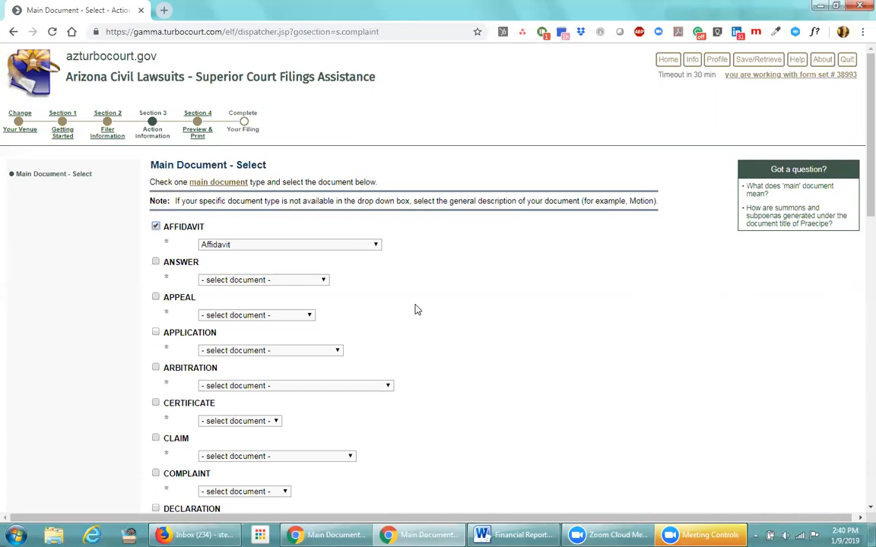
Tick PRAECIPE, choose Subpoena as its document, and save to continue
scroll(417, 310, down, 3)
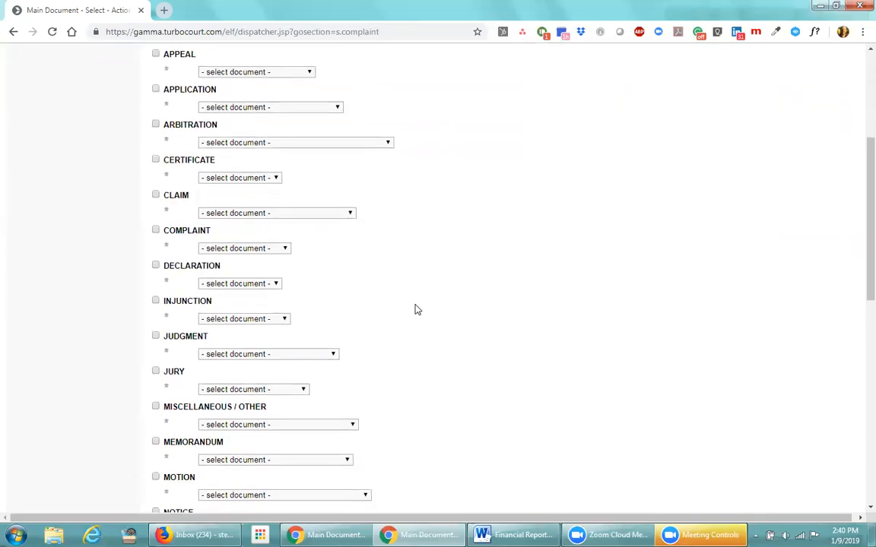
scroll(417, 309, down, 4)
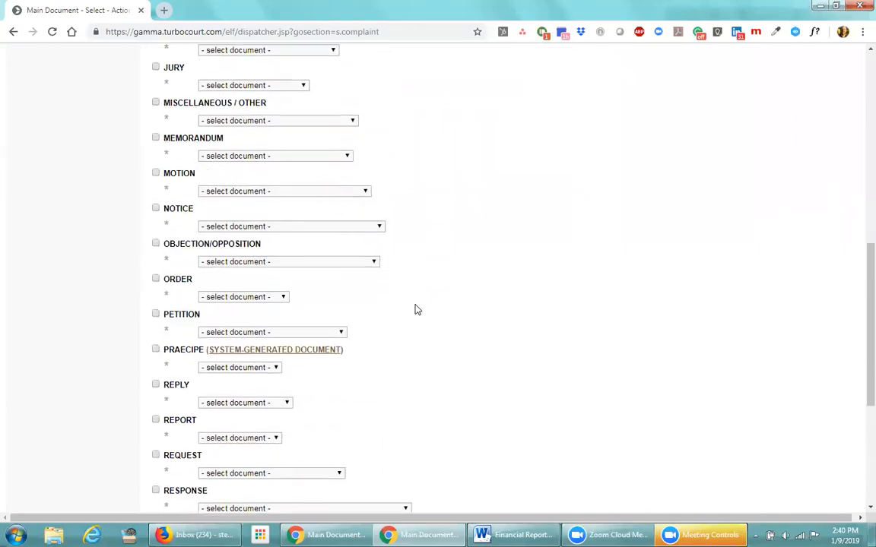
scroll(417, 309, down, 2)
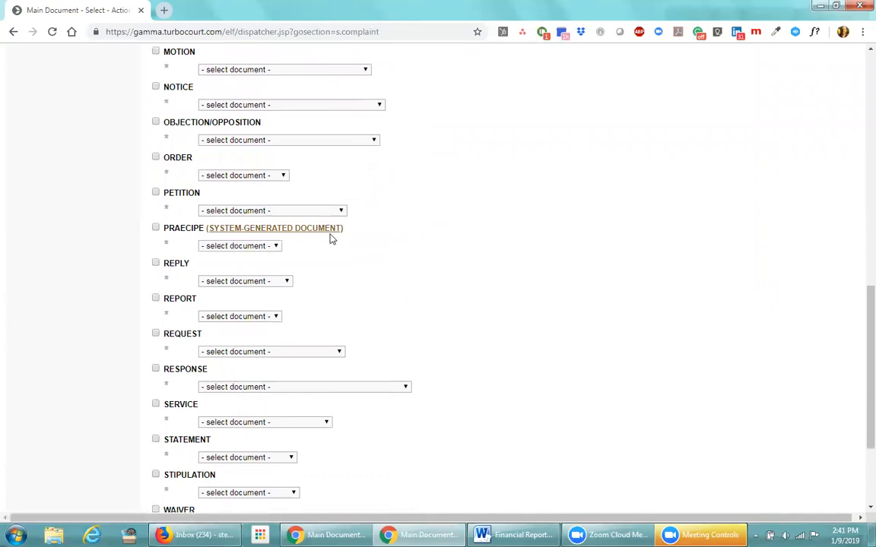
click(156, 228)
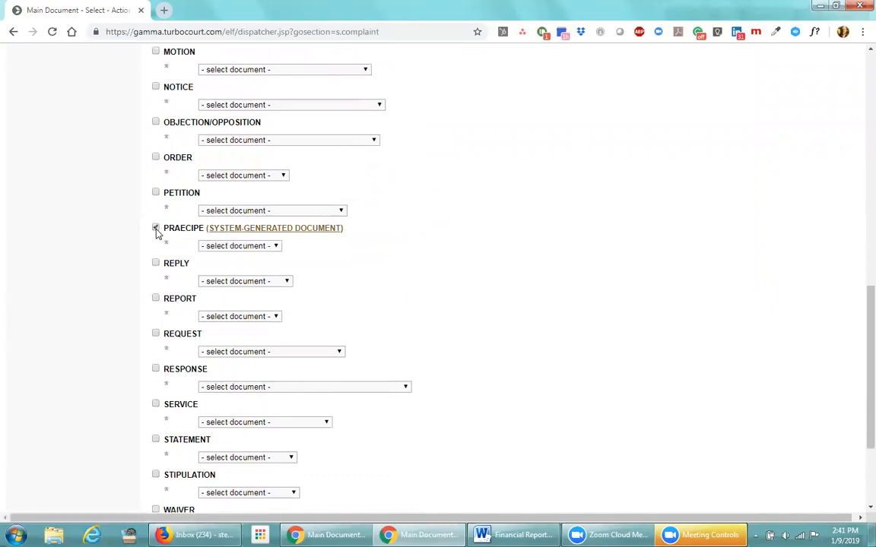
click(275, 247)
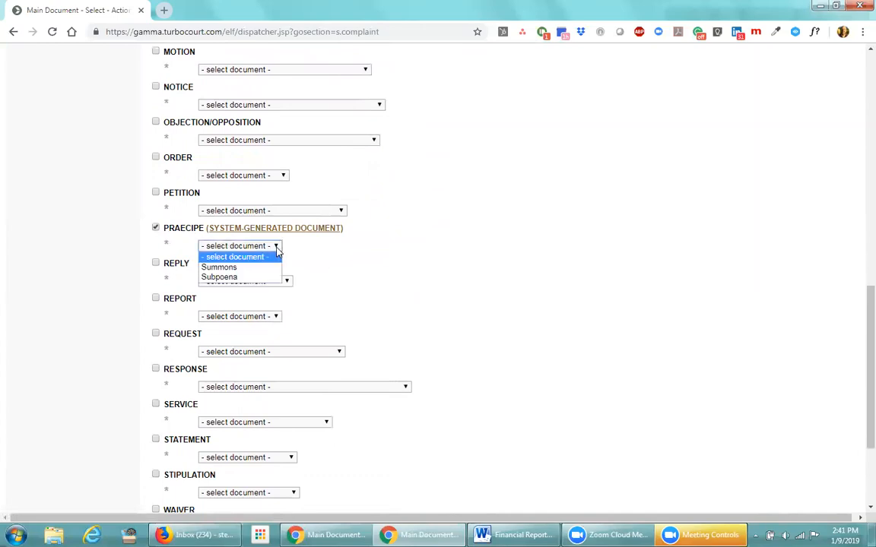
click(251, 278)
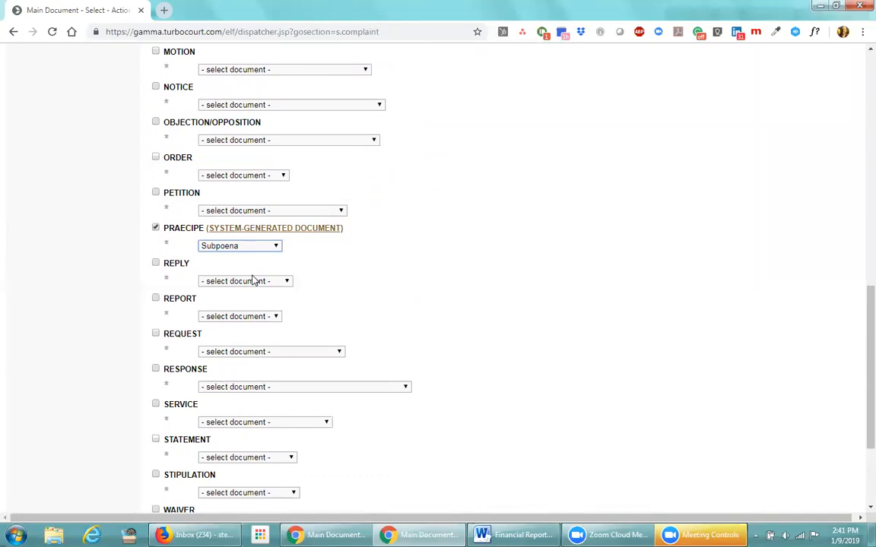
scroll(253, 280, down, 3)
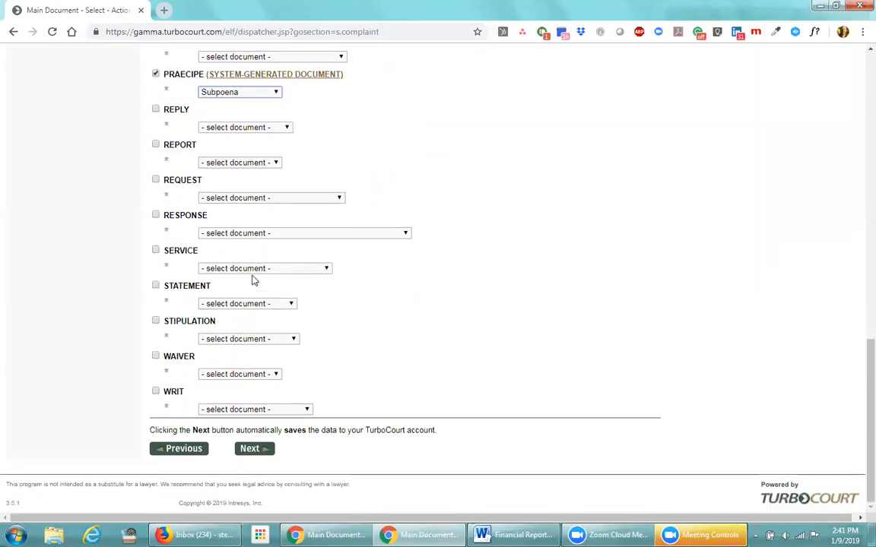
click(248, 450)
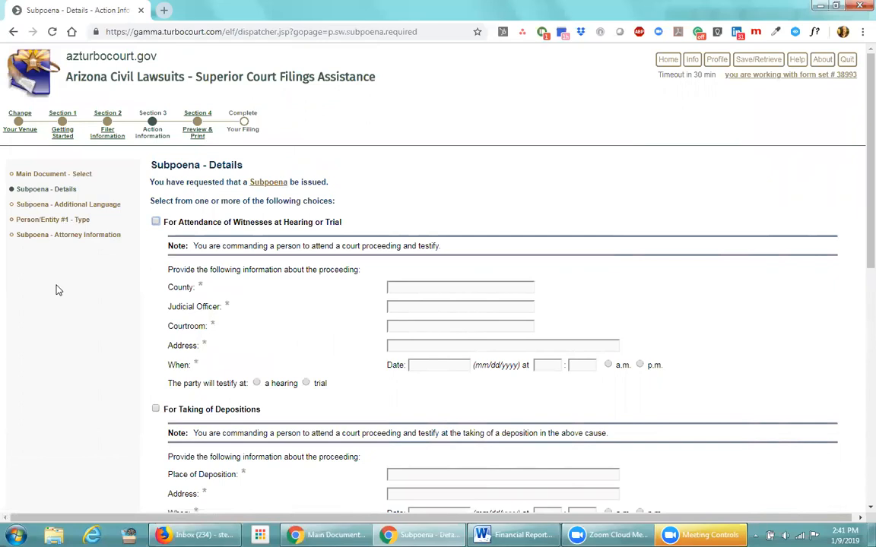
Leave only For Taking of Depositions ticked among the subpoena purposes
scroll(82, 297, down, 1)
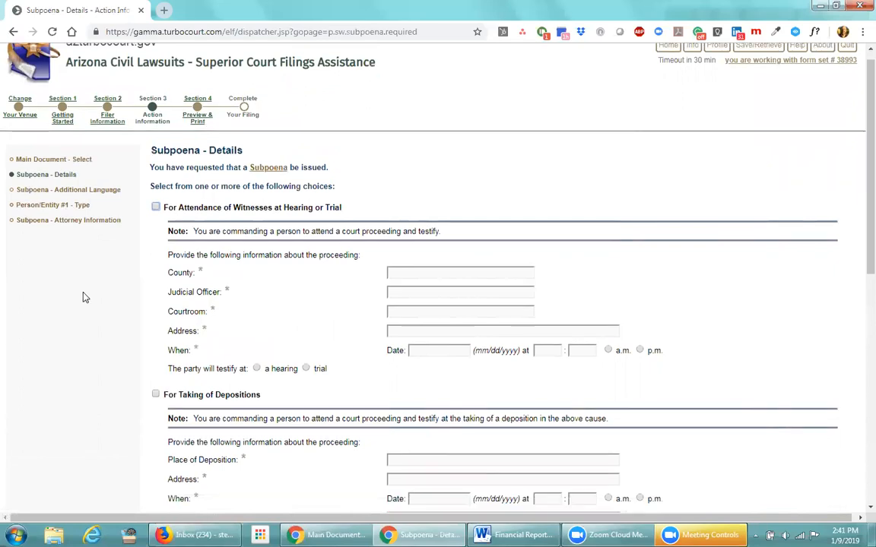
scroll(84, 297, down, 1)
click(155, 99)
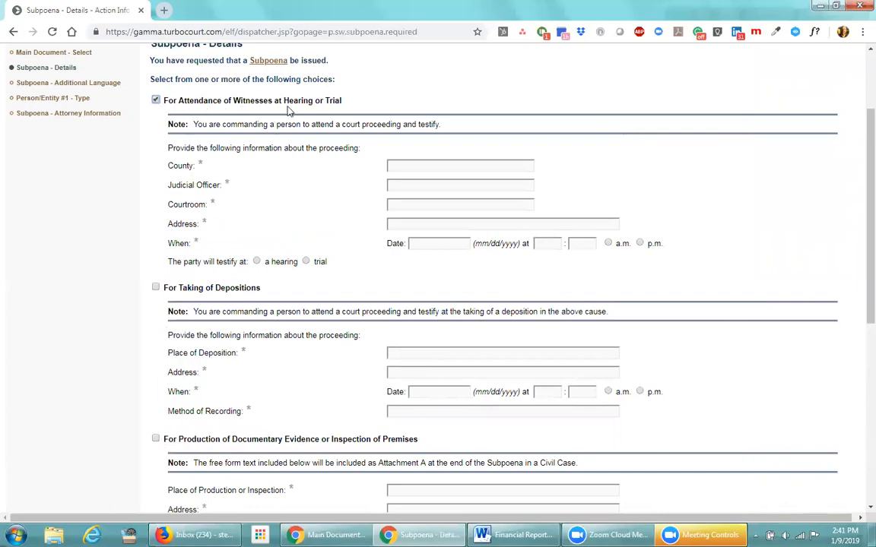
click(155, 288)
scroll(157, 354, down, 1)
click(155, 380)
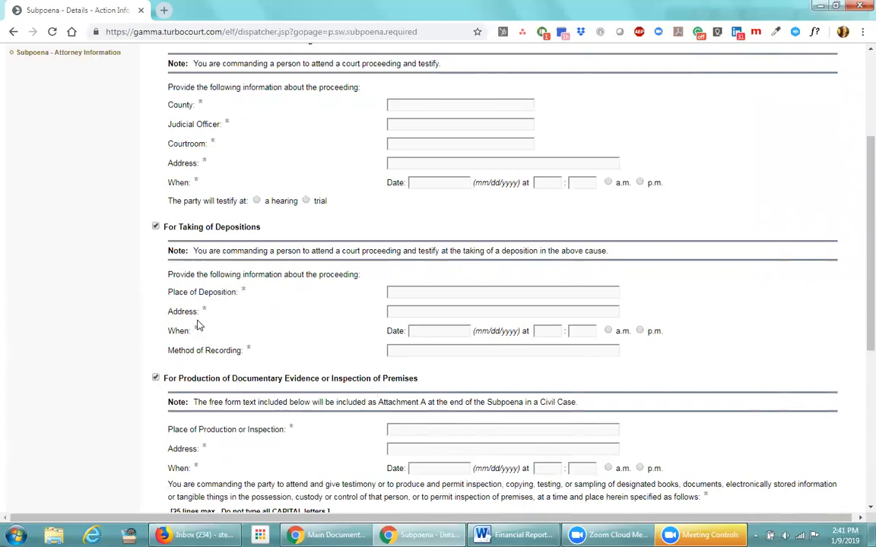
click(155, 226)
click(155, 379)
click(155, 226)
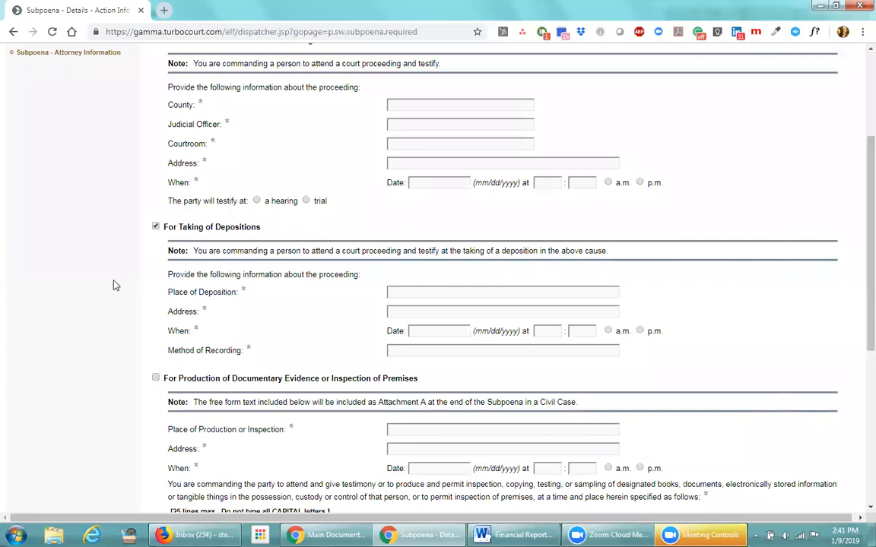
scroll(134, 216, up, 2)
click(155, 161)
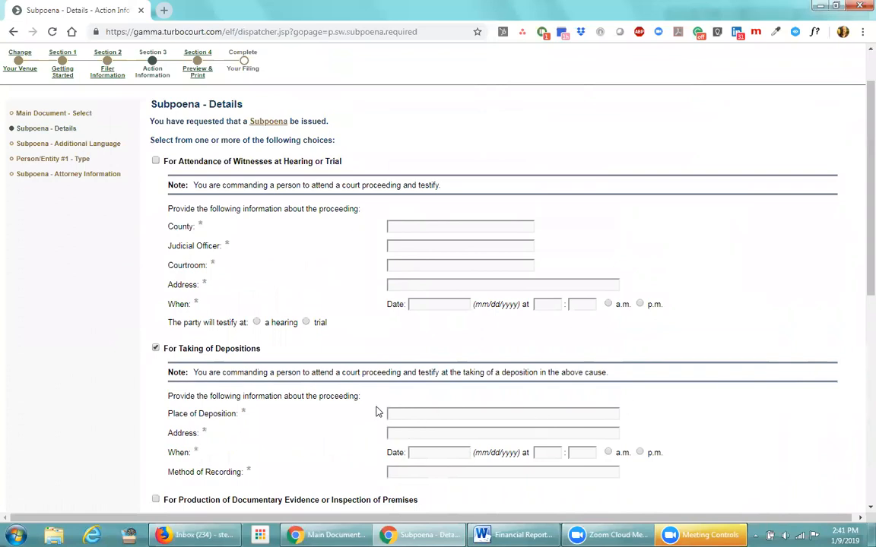
Point out the required Place of Deposition field, then head to Subpoena - Additional Language
drag(167, 412, 265, 478)
click(269, 435)
double_click(243, 414)
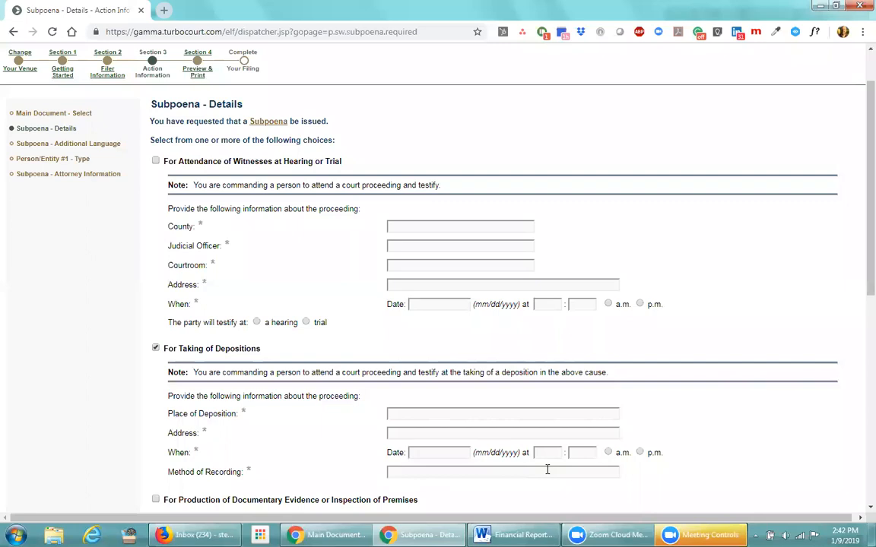
click(44, 143)
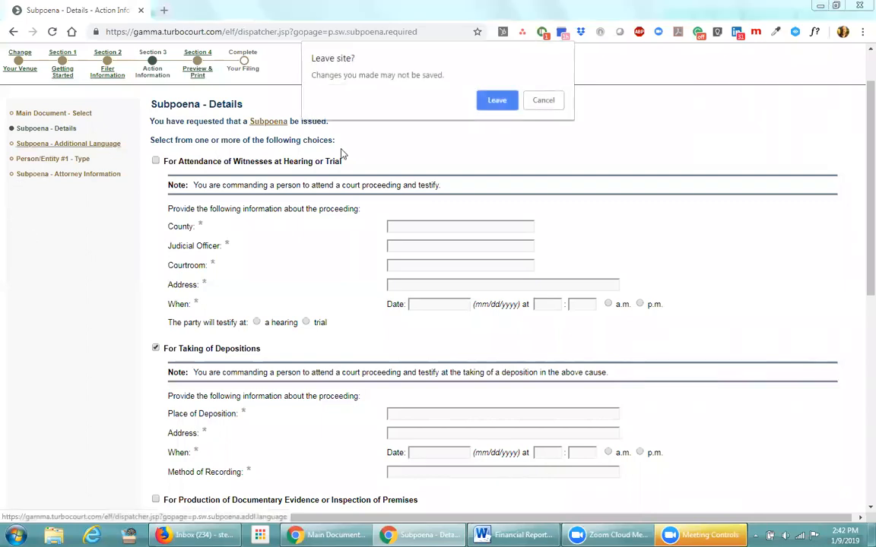
Answer No to adding the Rule 64.1(c)(2) subpoena language, then head back to Main Document - Select
click(496, 100)
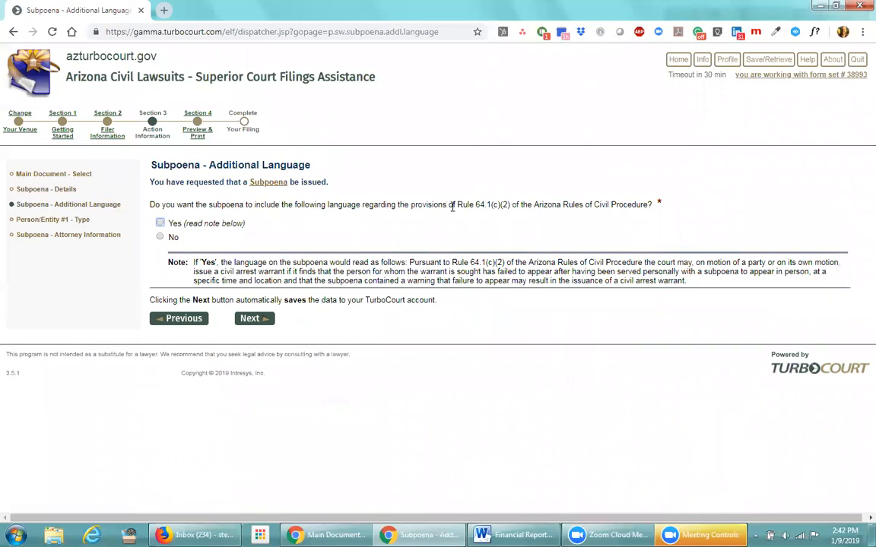
drag(456, 205, 491, 205)
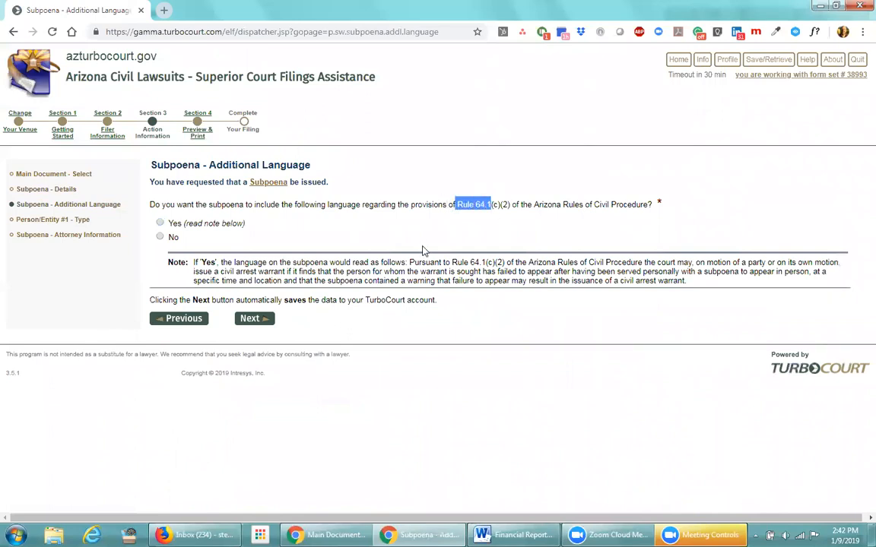
click(376, 211)
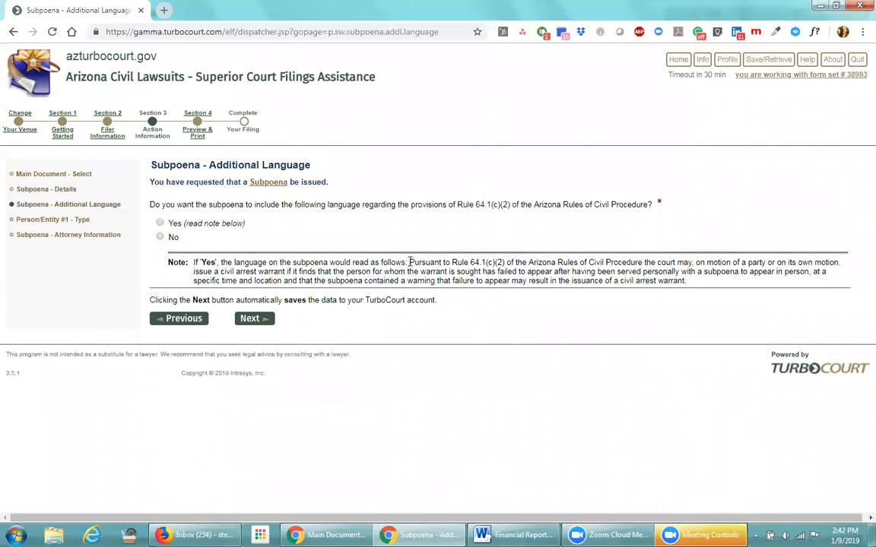
drag(410, 262, 688, 283)
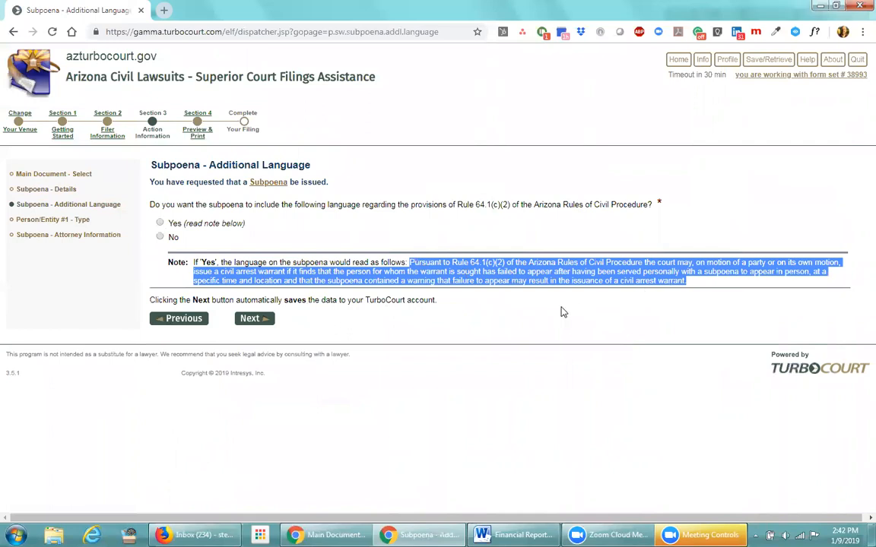
click(160, 237)
click(283, 241)
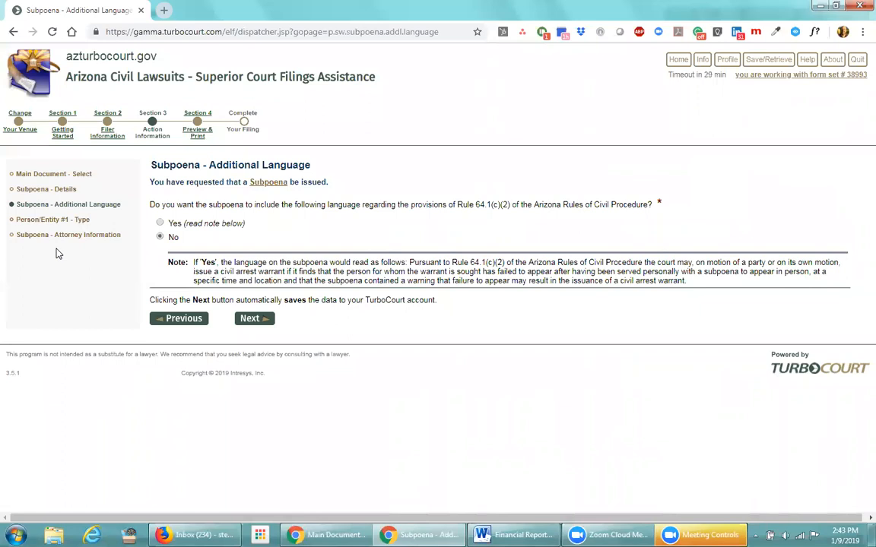
click(47, 175)
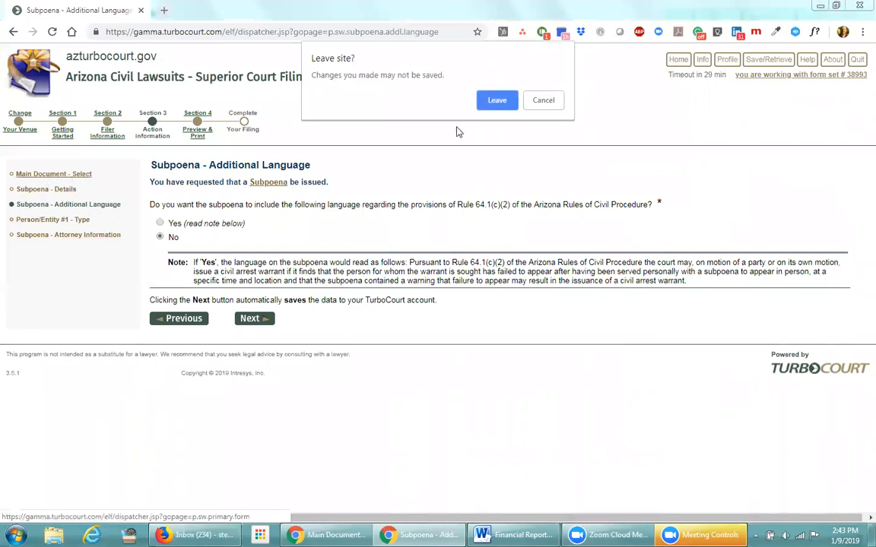
Keep Affidavit checked as both the category and the main document
click(498, 102)
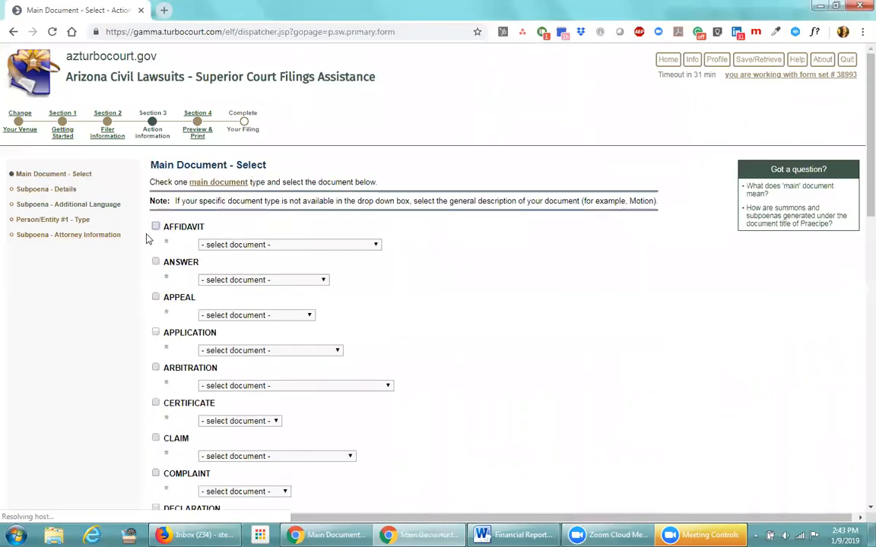
click(155, 226)
click(203, 244)
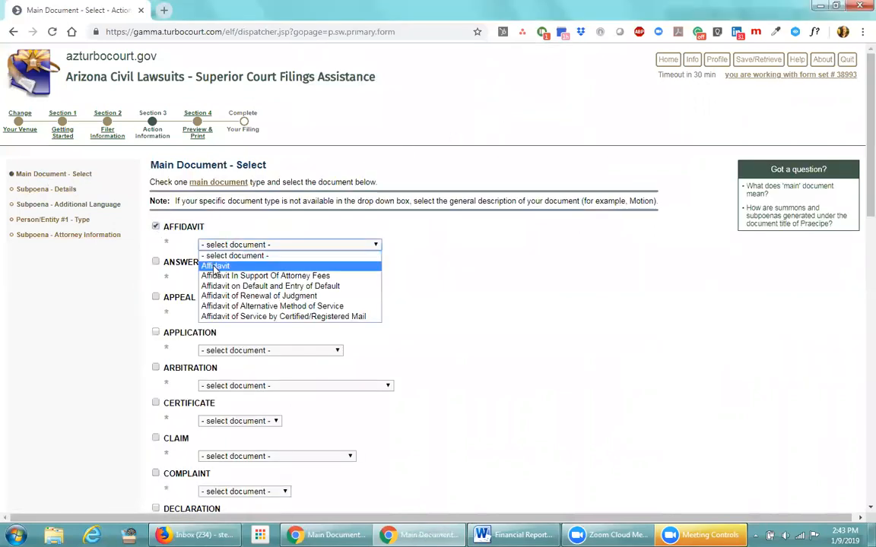
click(216, 267)
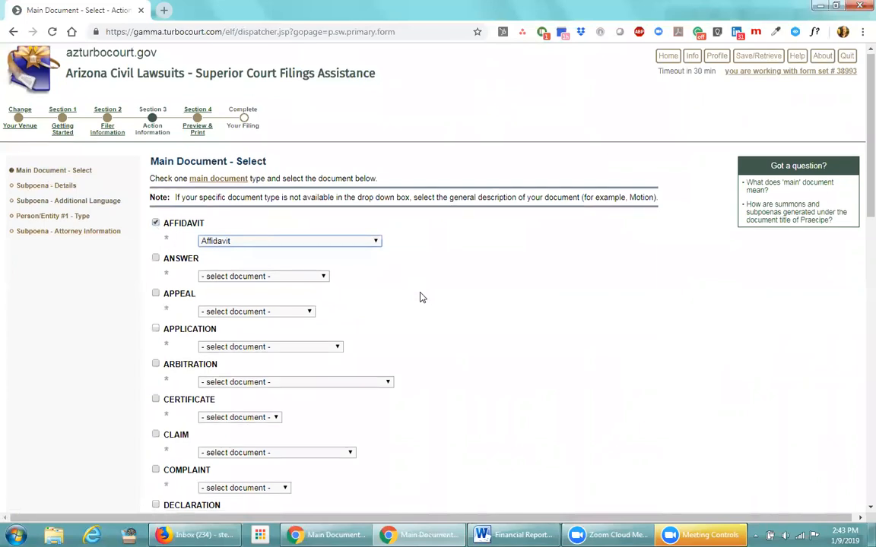
Switch to the other filing's window showing Answer / And Counterclaim
scroll(418, 297, down, 7)
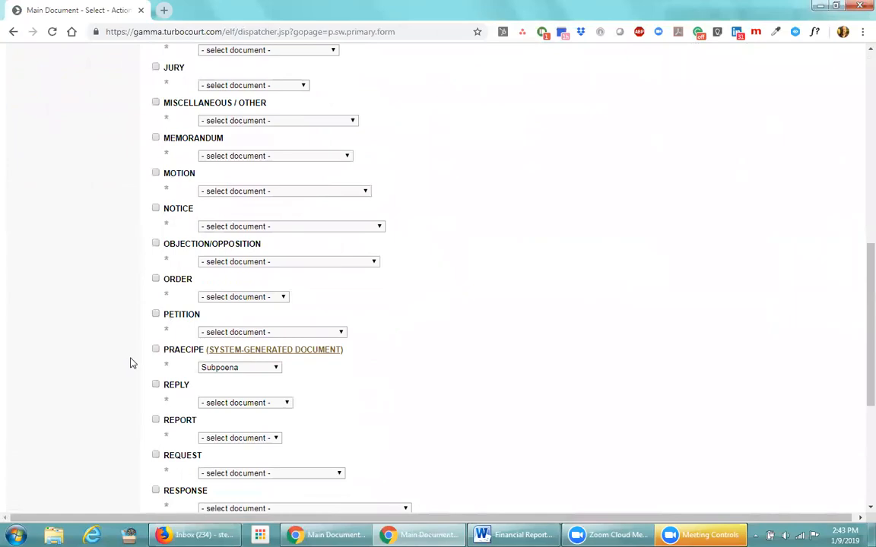
scroll(413, 306, up, 8)
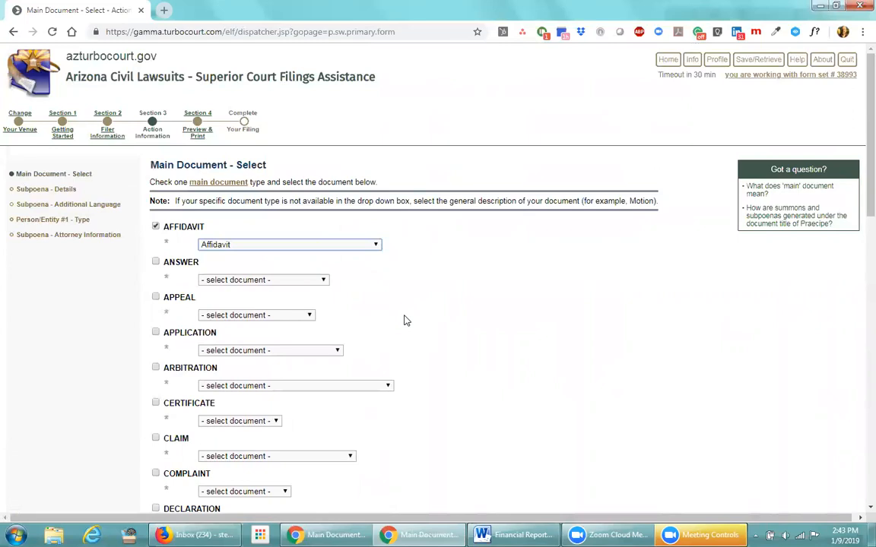
key(alt+Tab)
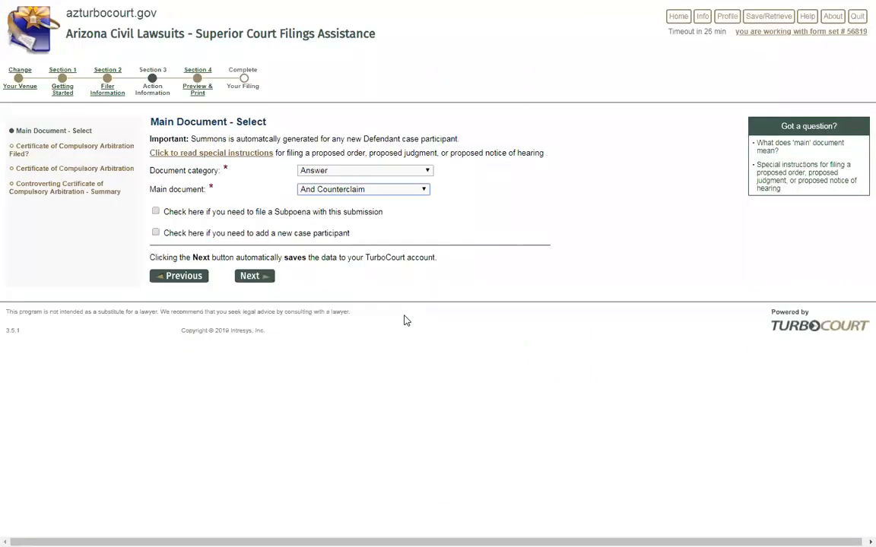
Set category and main document to Subpoena, then preview Subpoena - Details and return
click(408, 171)
scroll(365, 260, down, 5)
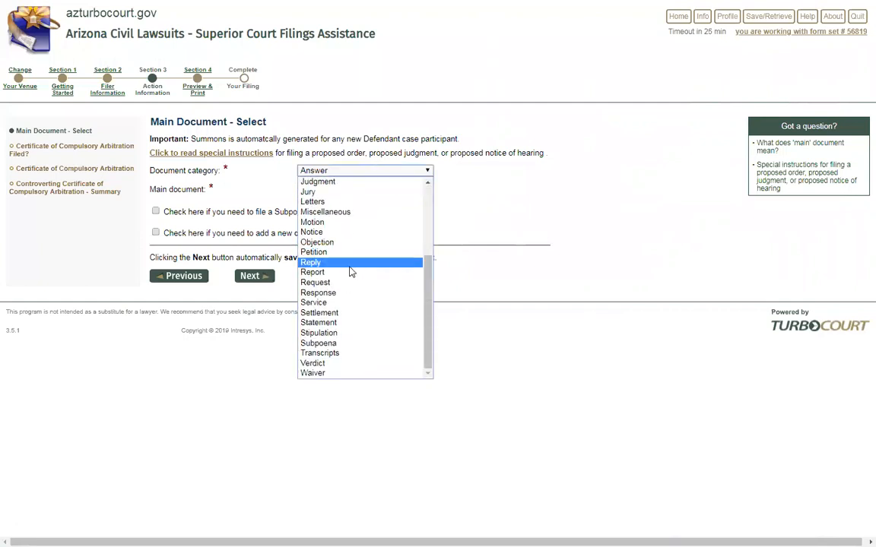
click(333, 343)
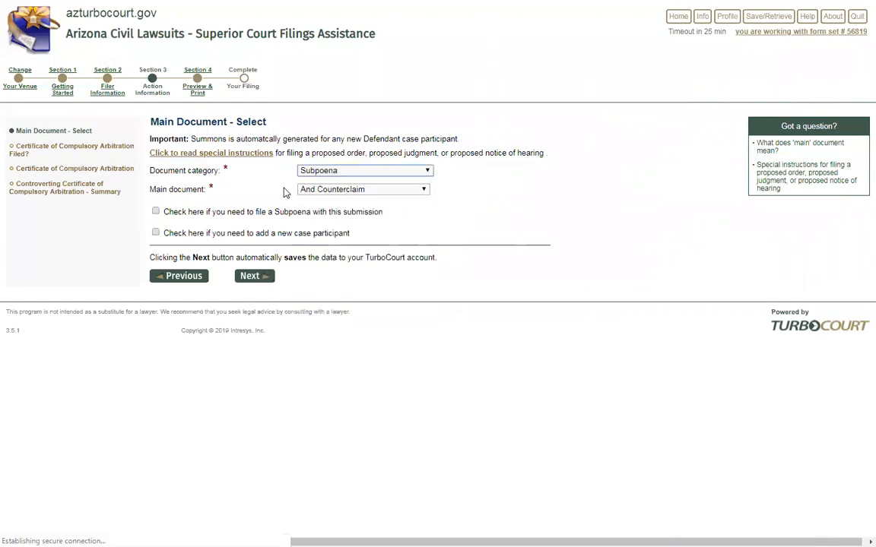
click(356, 192)
click(323, 208)
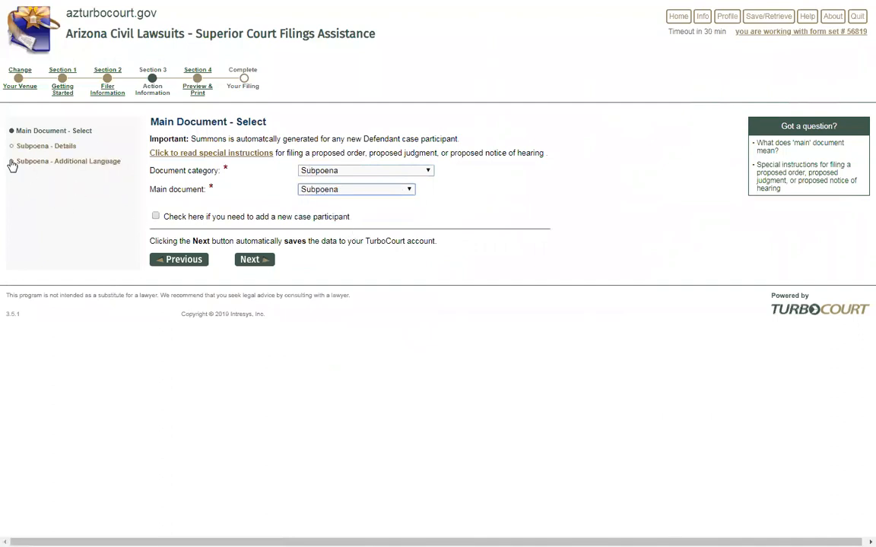
click(56, 150)
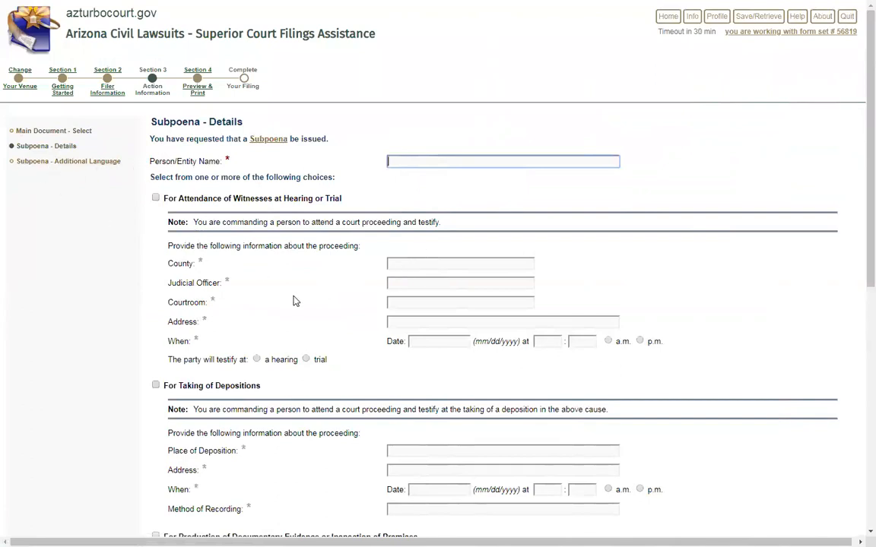
click(39, 131)
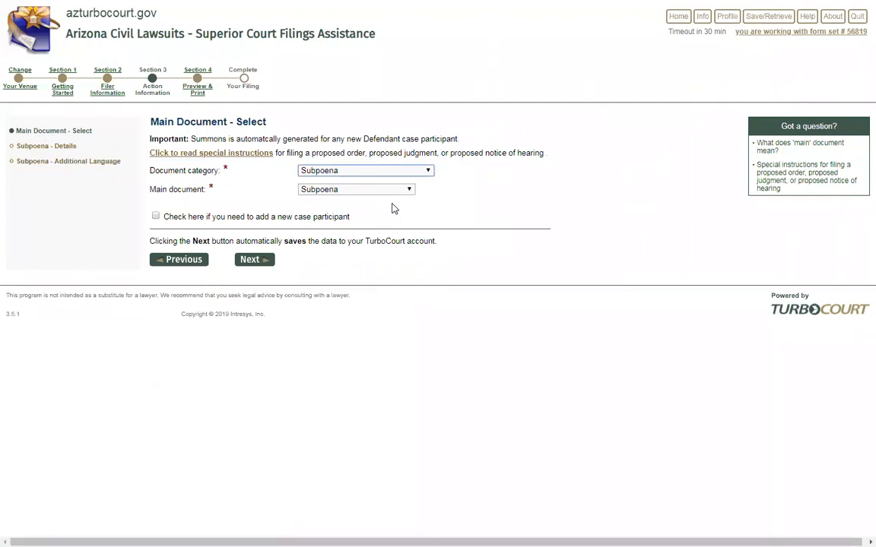
Set the category back to Answer with And Counterclaim as the main document
click(426, 171)
drag(428, 247, 430, 190)
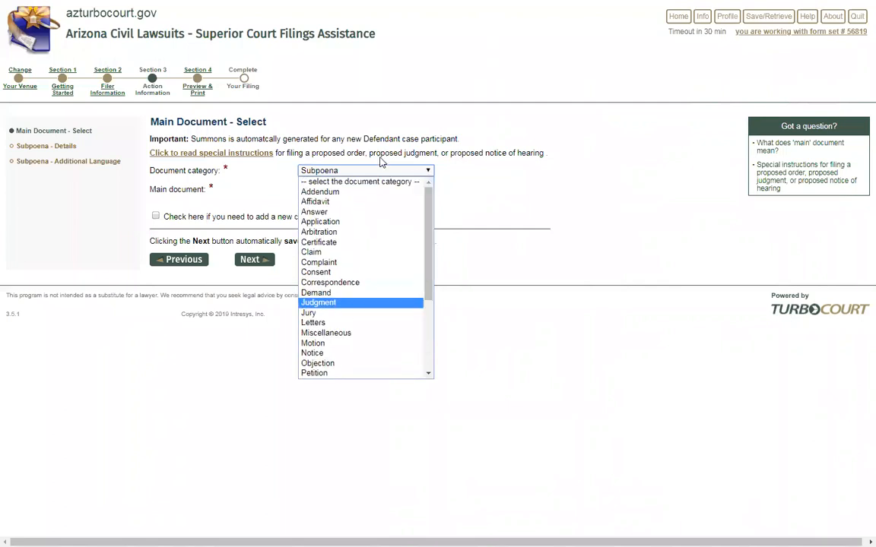
click(318, 212)
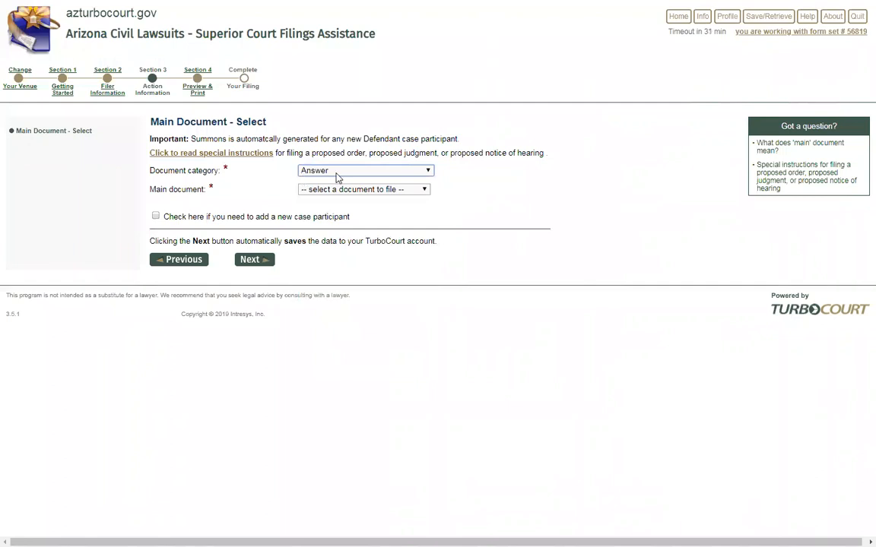
click(368, 192)
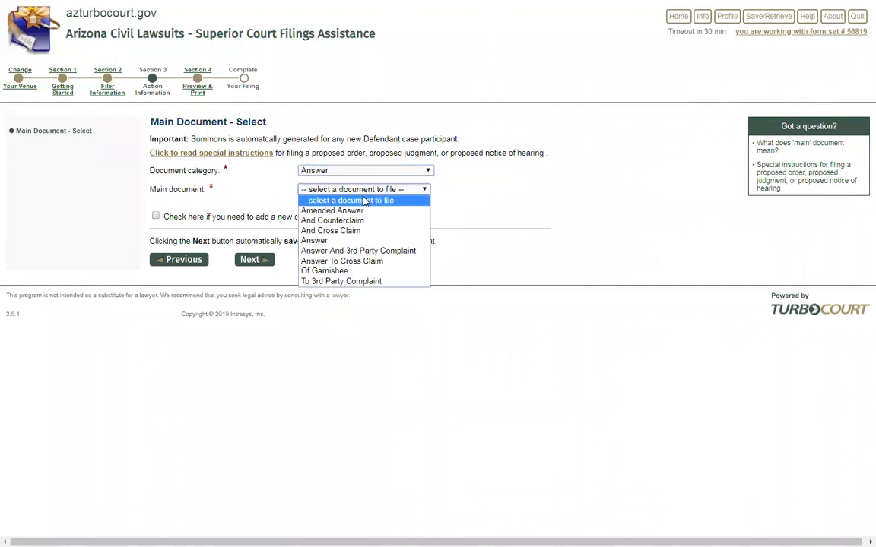
click(330, 219)
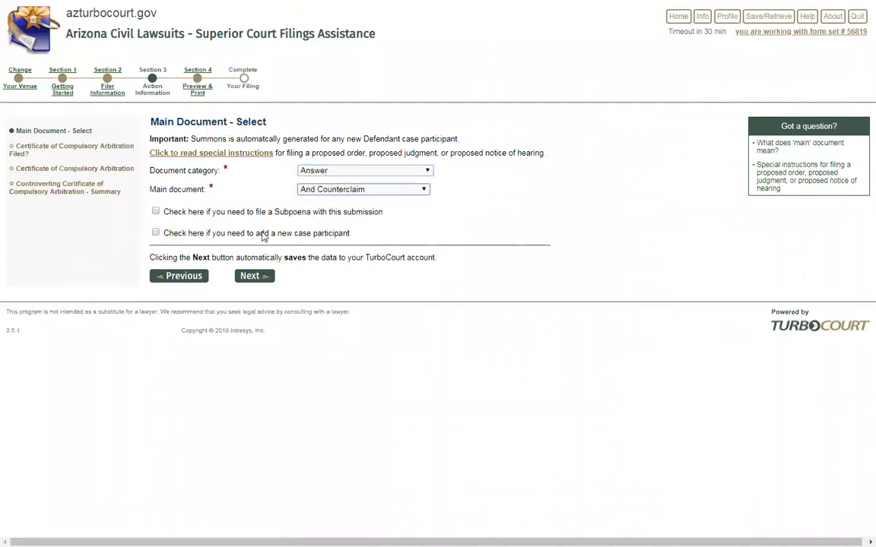
Try then drop the subpoena option, and continue to the arbitration certificate question
click(156, 213)
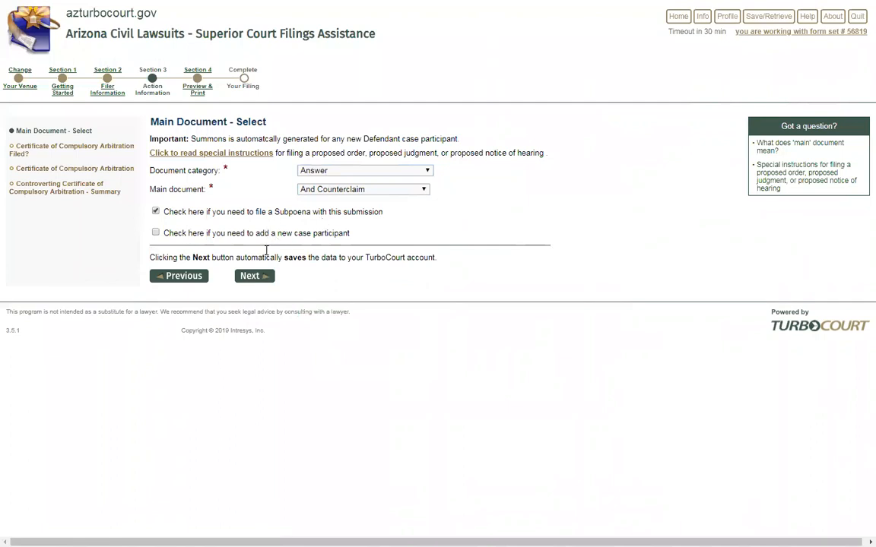
click(254, 276)
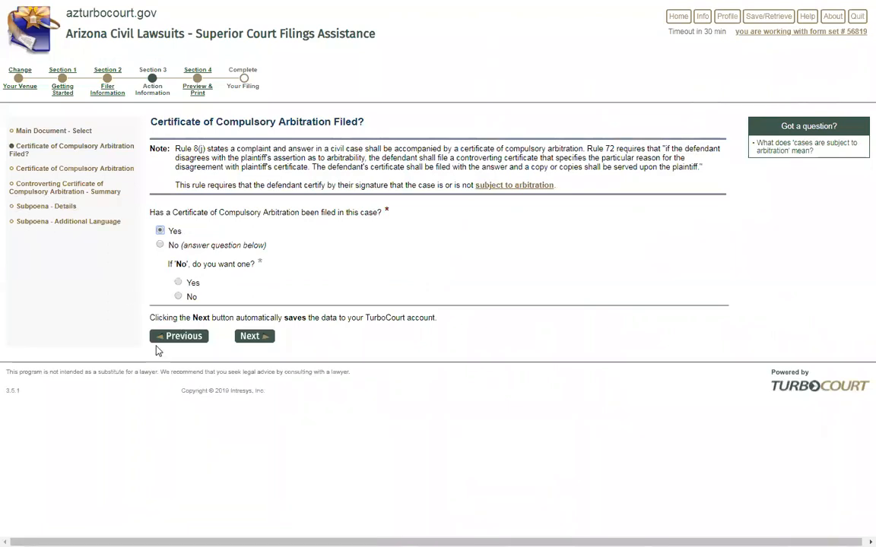
click(180, 339)
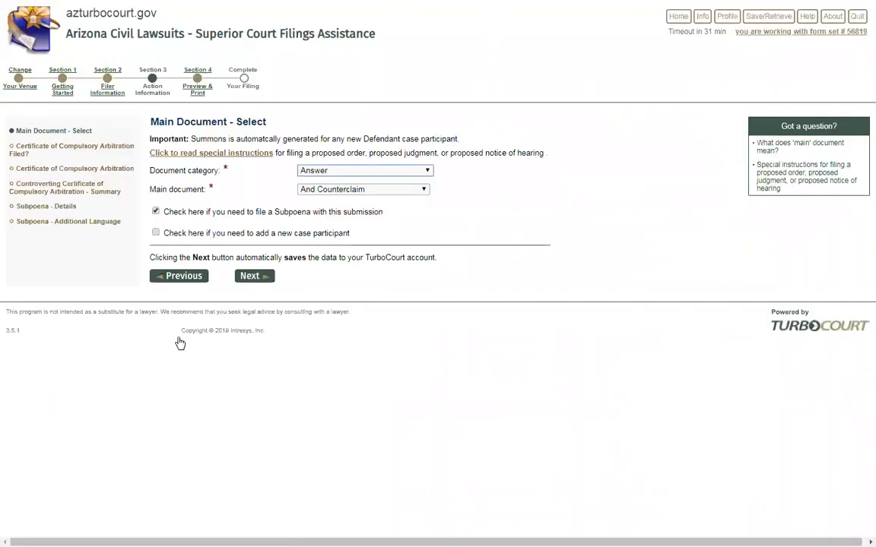
click(155, 214)
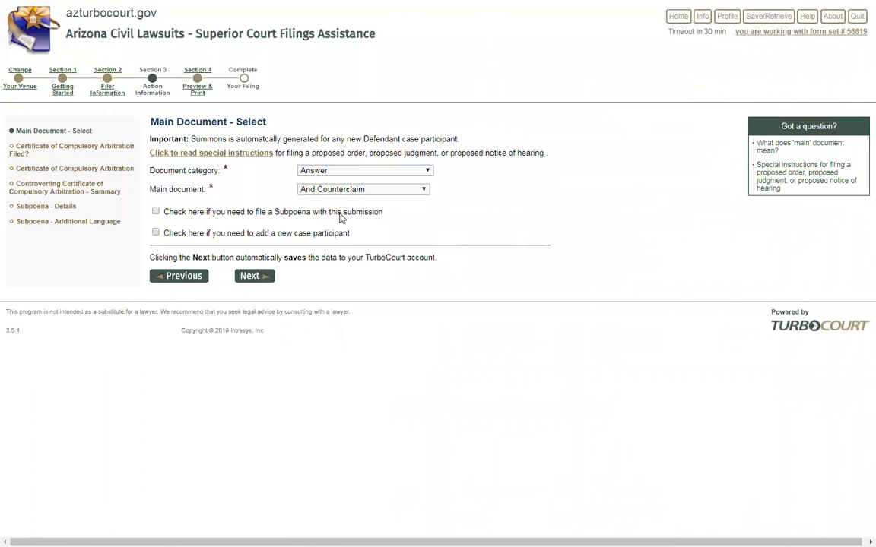
click(251, 279)
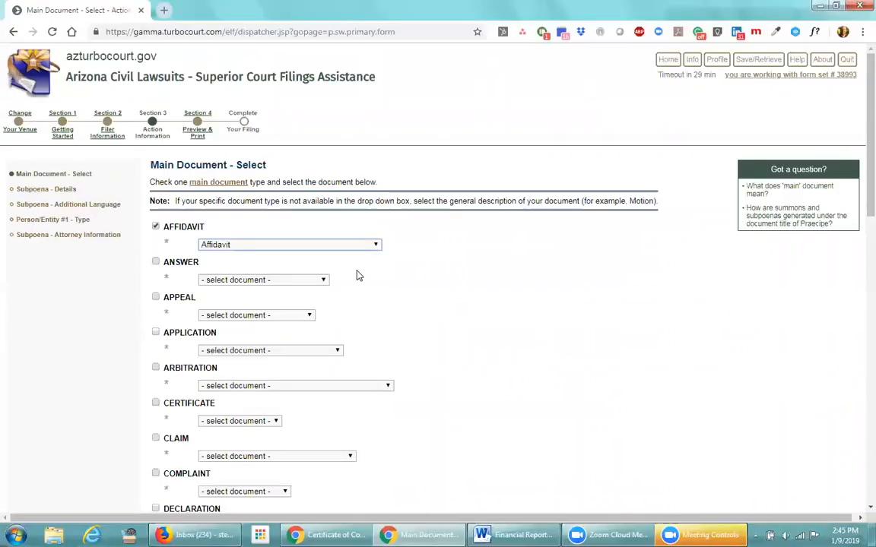
Continue to the review summary listing 'Affidavit: My affidavit' with $10.30 fees
scroll(408, 304, down, 11)
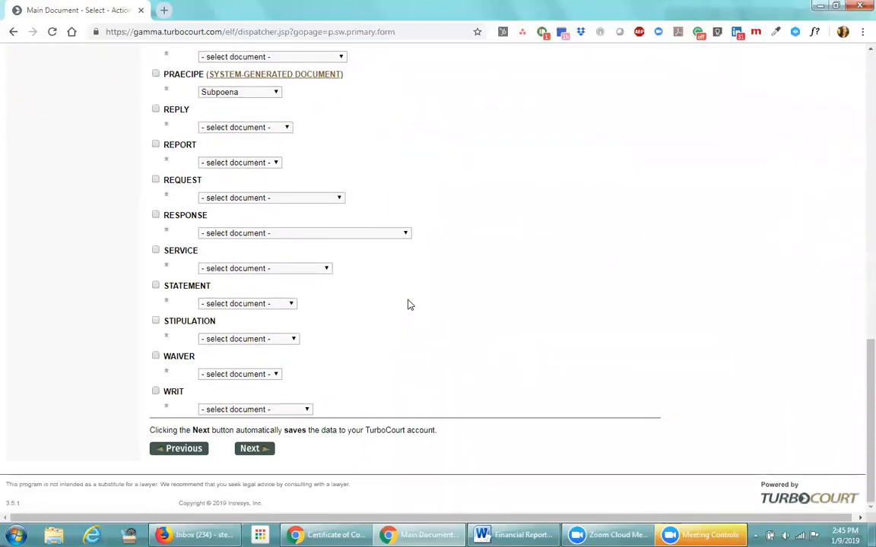
click(263, 451)
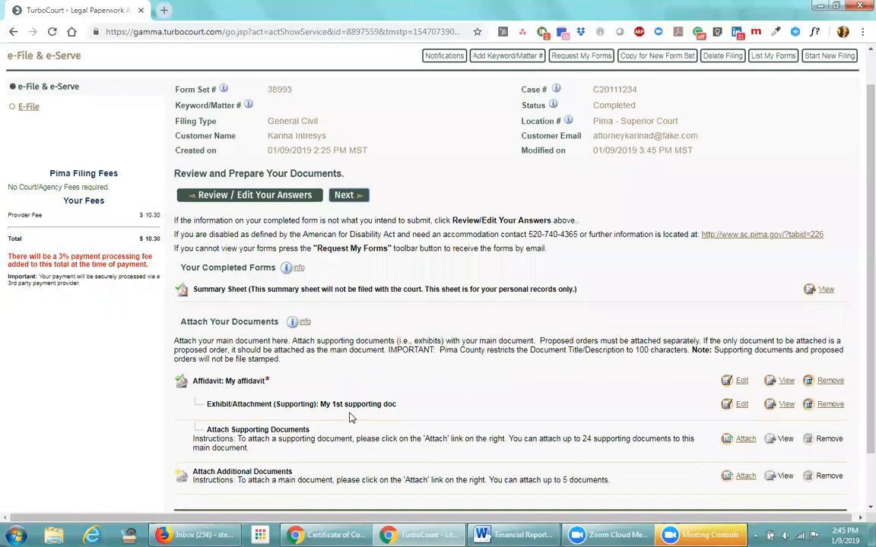
Look over the documents summary, then move on to the five-recipient e-Service page
scroll(332, 418, down, 2)
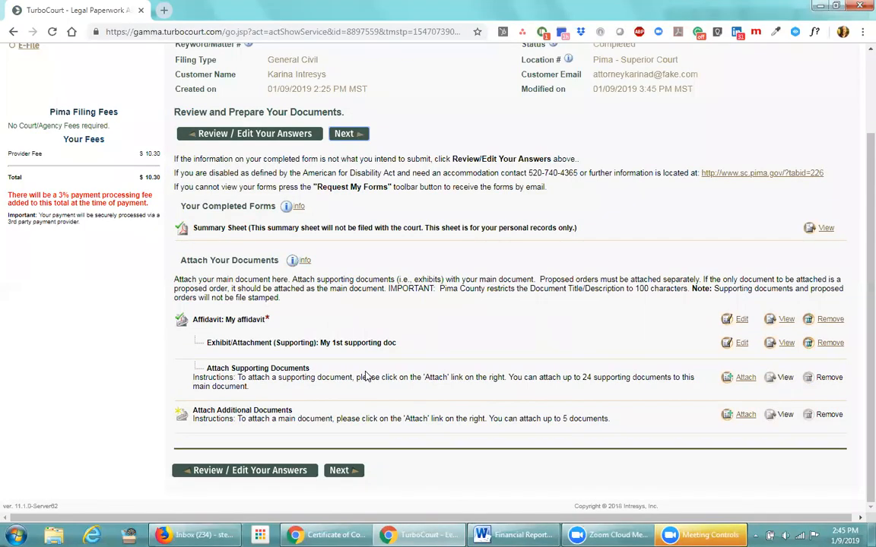
scroll(365, 376, up, 2)
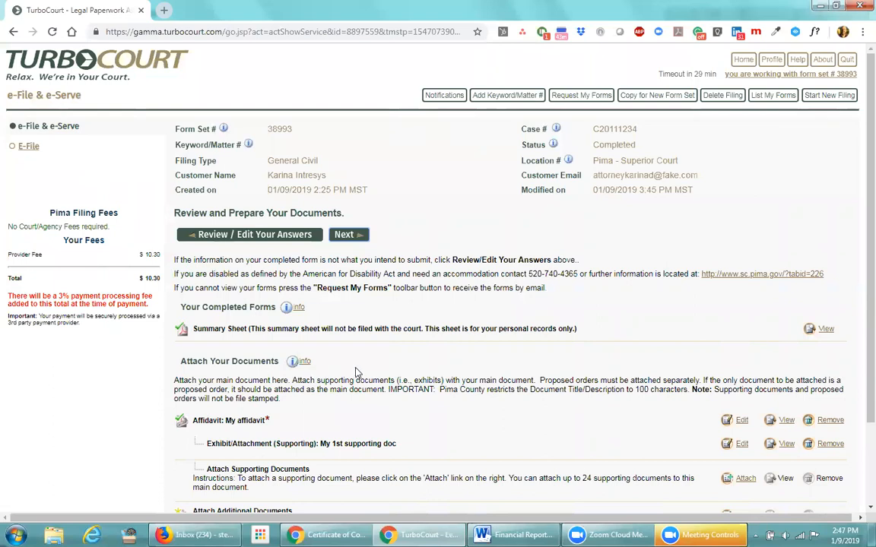
scroll(355, 372, down, 2)
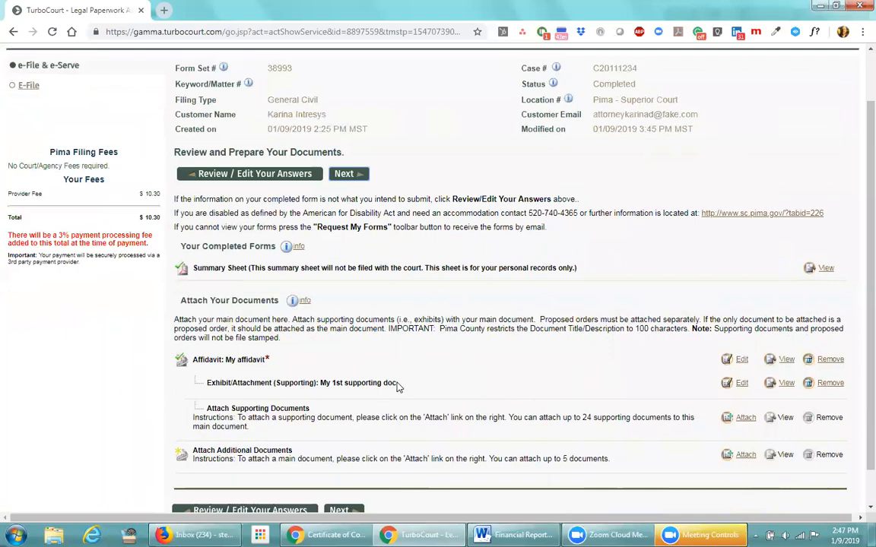
click(350, 175)
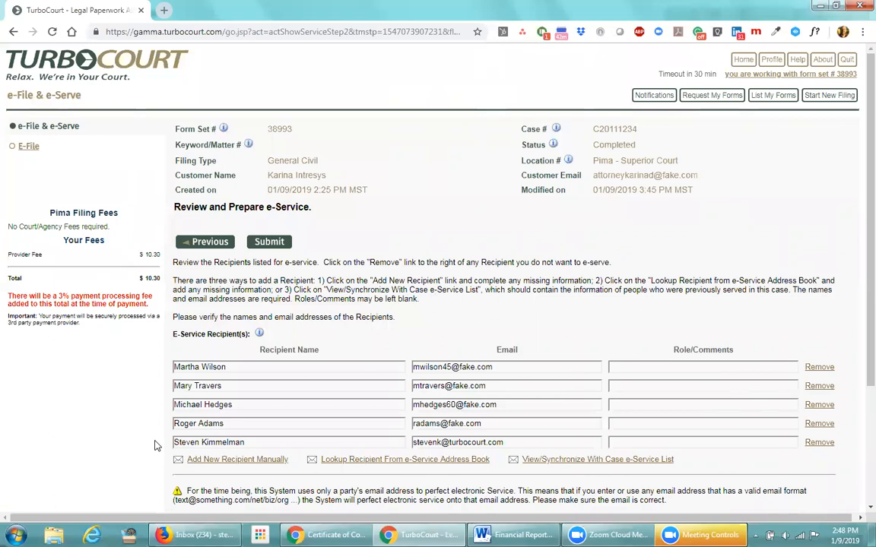
scroll(140, 453, down, 2)
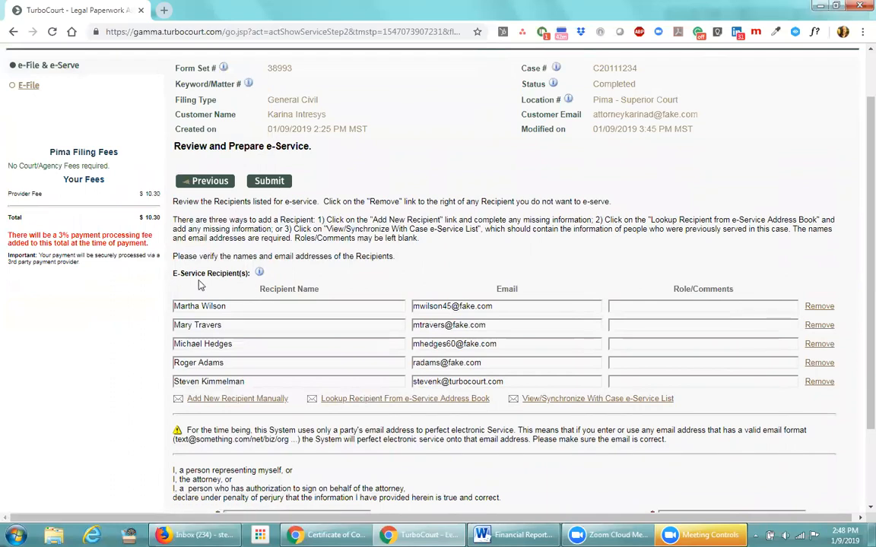
Remove all five recipients from the e-Service recipient list
scroll(200, 285, up, 1)
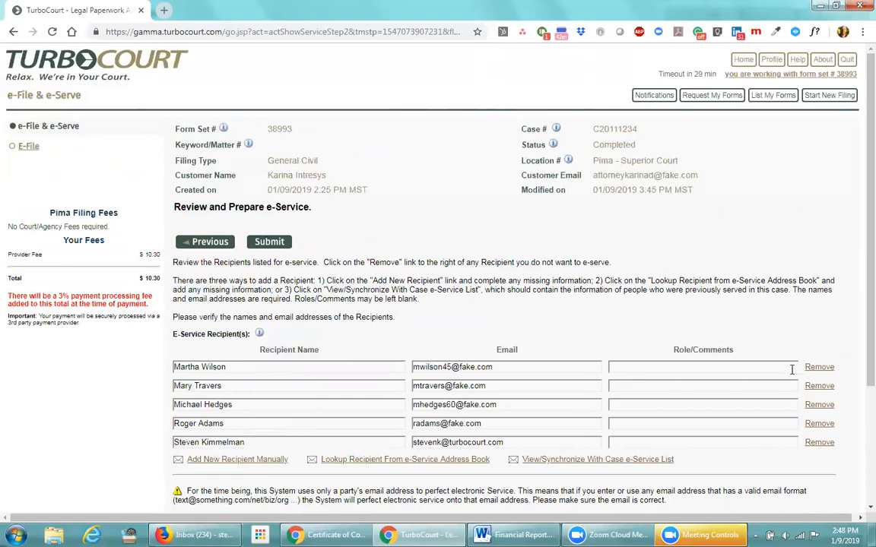
click(821, 370)
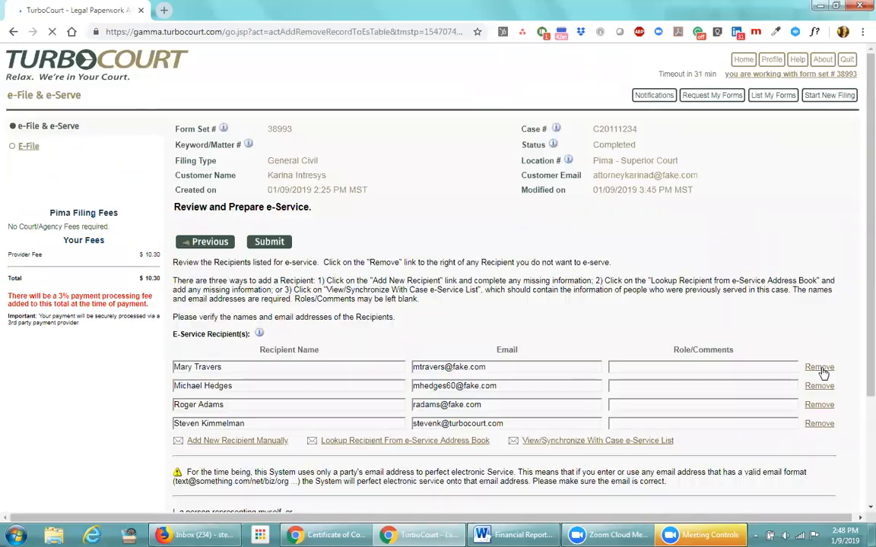
click(821, 370)
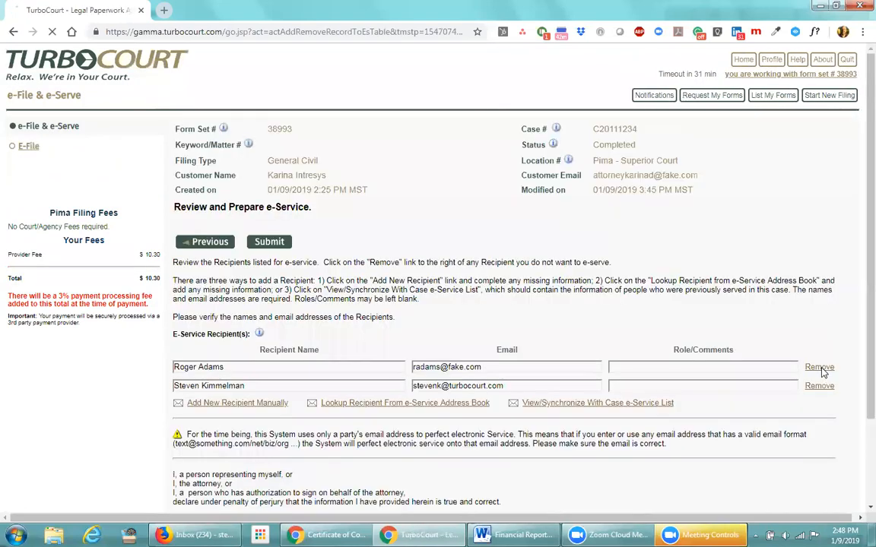
click(821, 370)
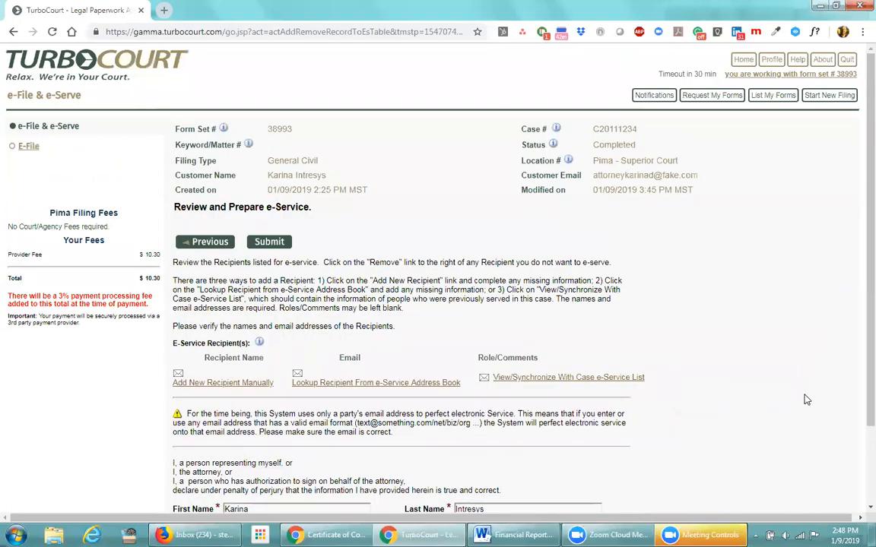
scroll(806, 400, down, 1)
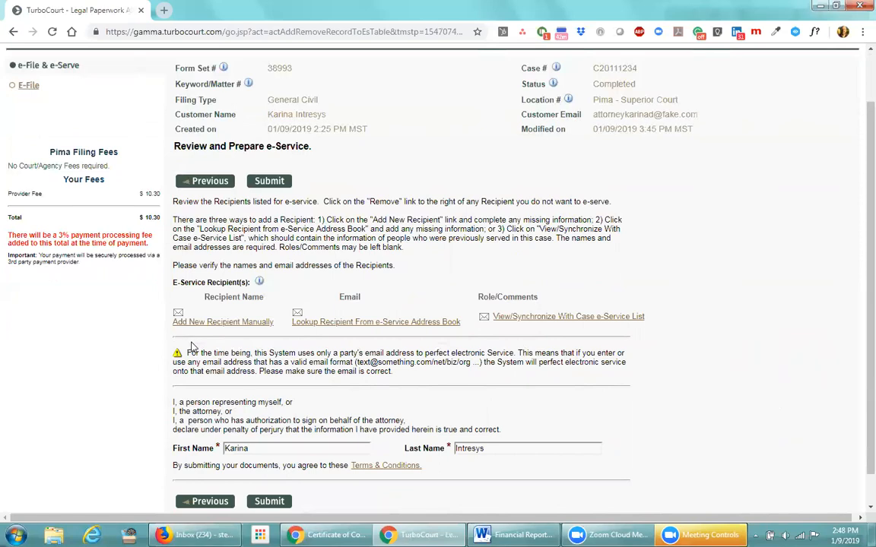
Add a manual e-Service recipient with the person's full name and e-mail address, plus a second blank row
click(216, 324)
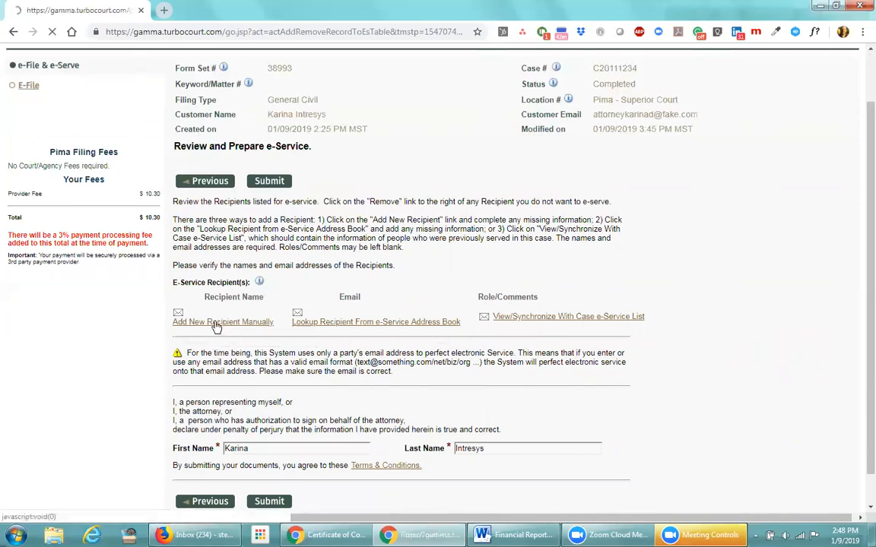
click(258, 368)
text(John Smith)
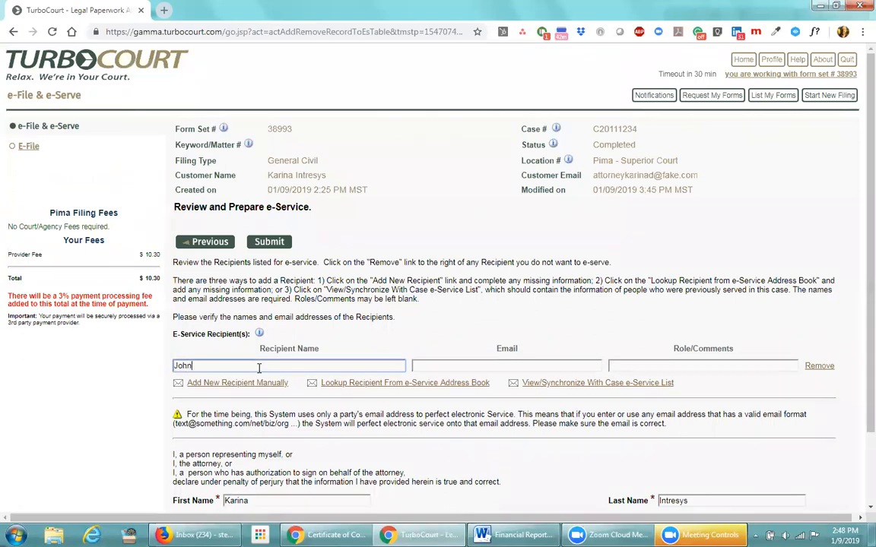
key(Tab)
text(jsmith@fake.com)
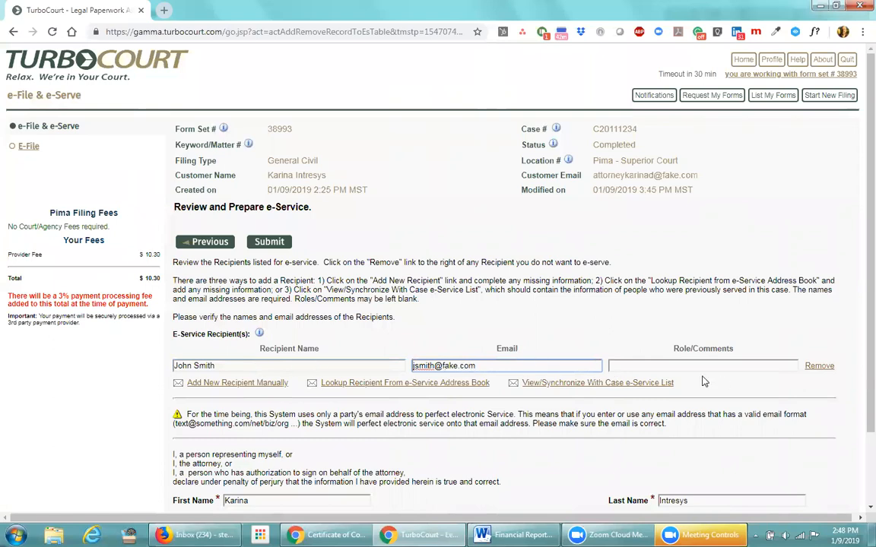
click(748, 366)
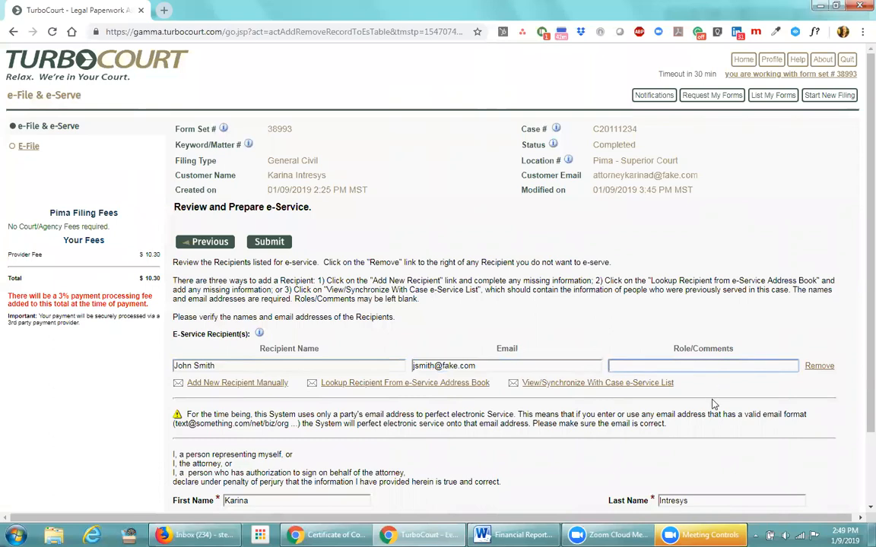
click(235, 383)
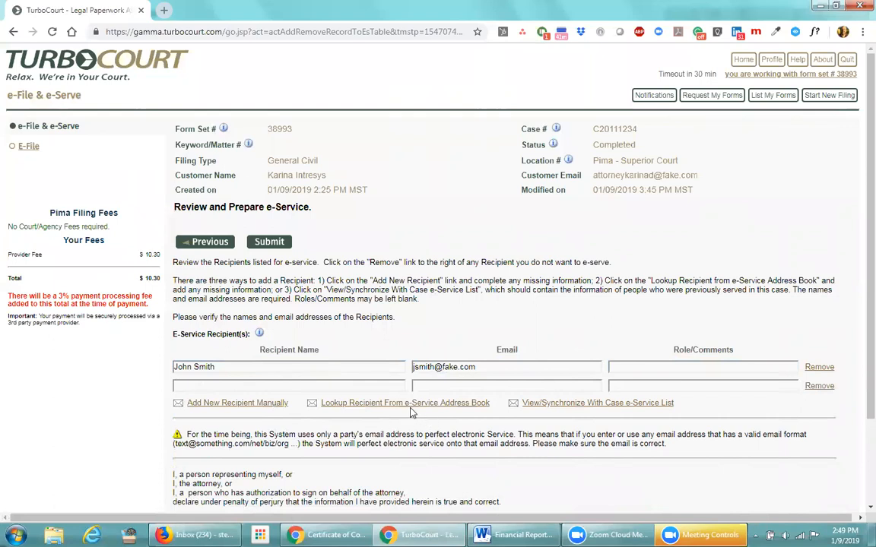
click(463, 408)
Open the e-Service address book lookup and list all its contacts
click(377, 405)
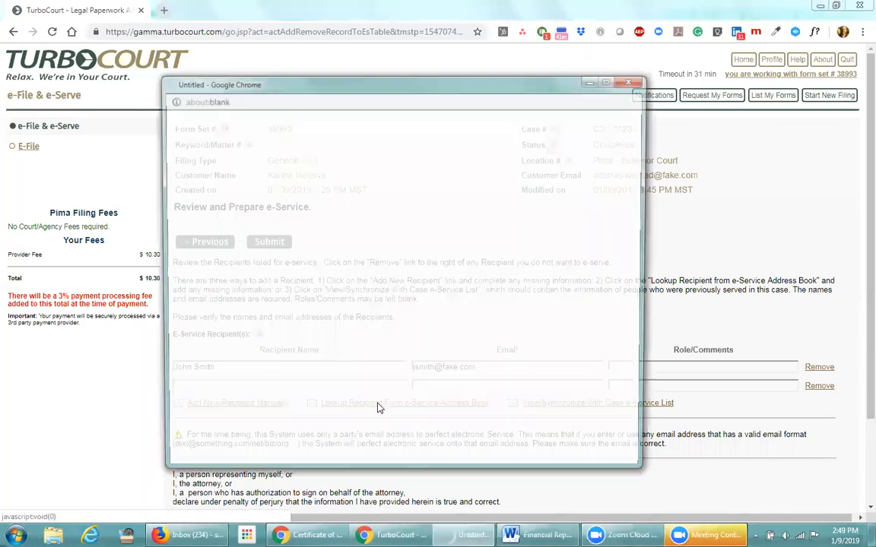
click(226, 138)
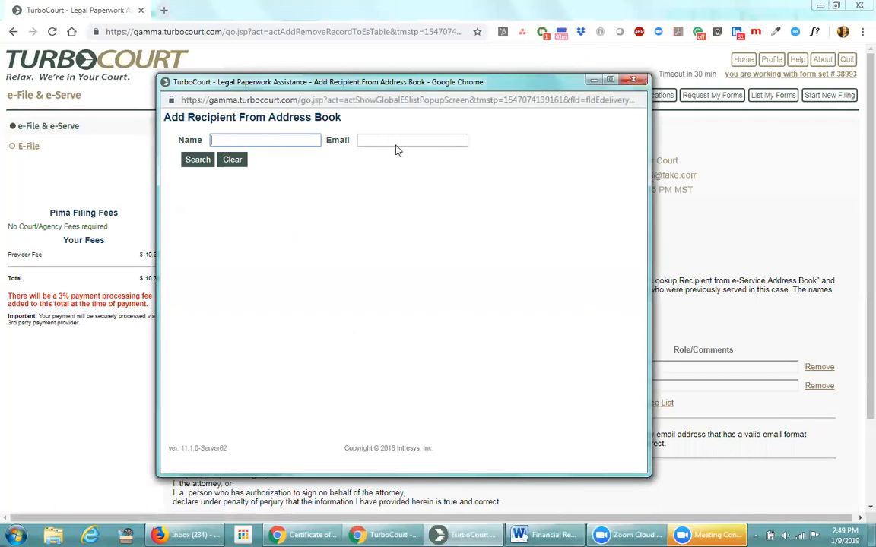
click(199, 162)
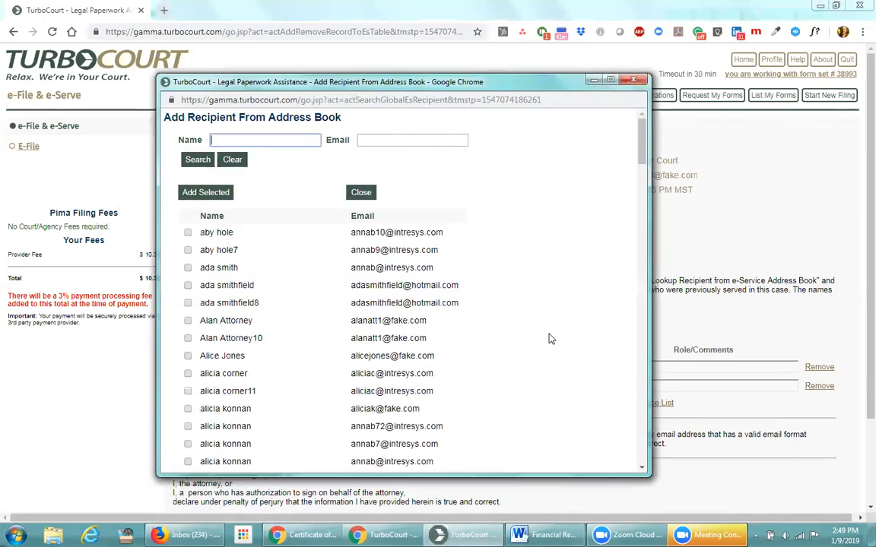
Tick two contacts in the address book and add them to the recipient list
scroll(551, 339, down, 3)
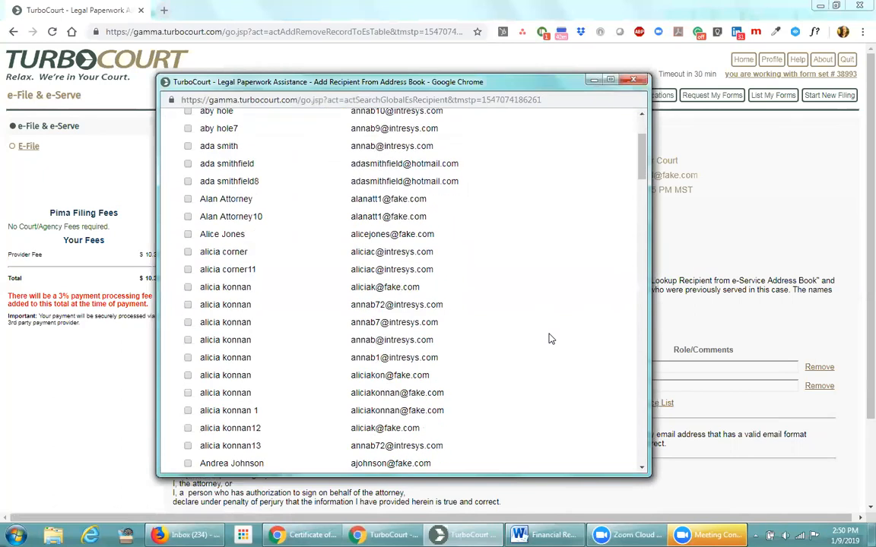
scroll(551, 339, down, 3)
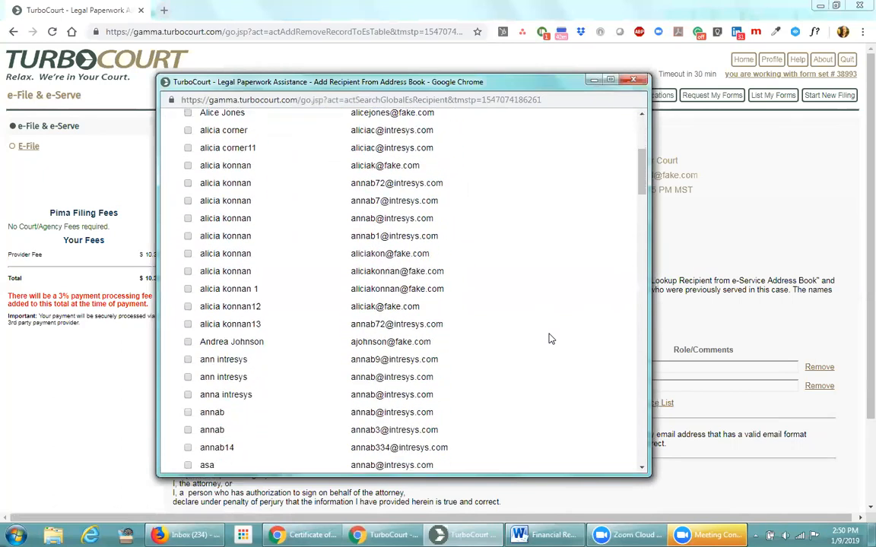
scroll(552, 339, down, 8)
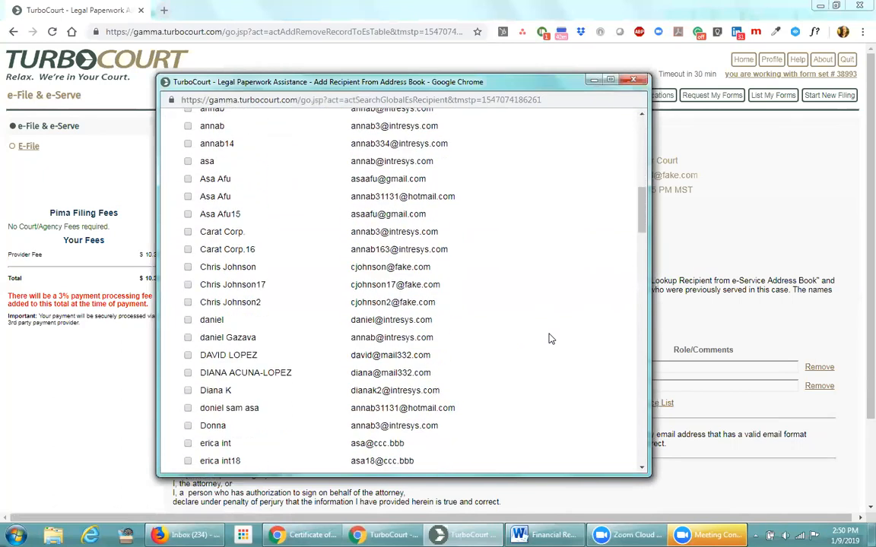
scroll(551, 339, down, 5)
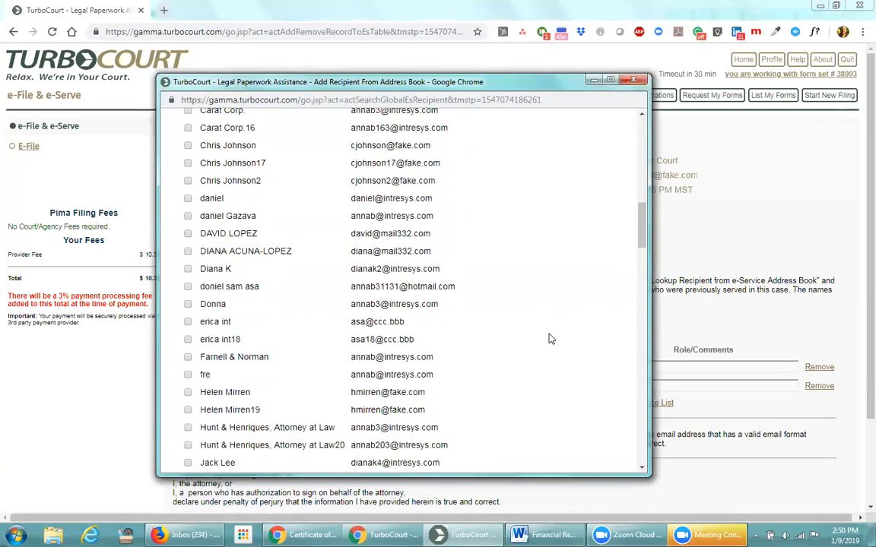
scroll(551, 339, down, 1)
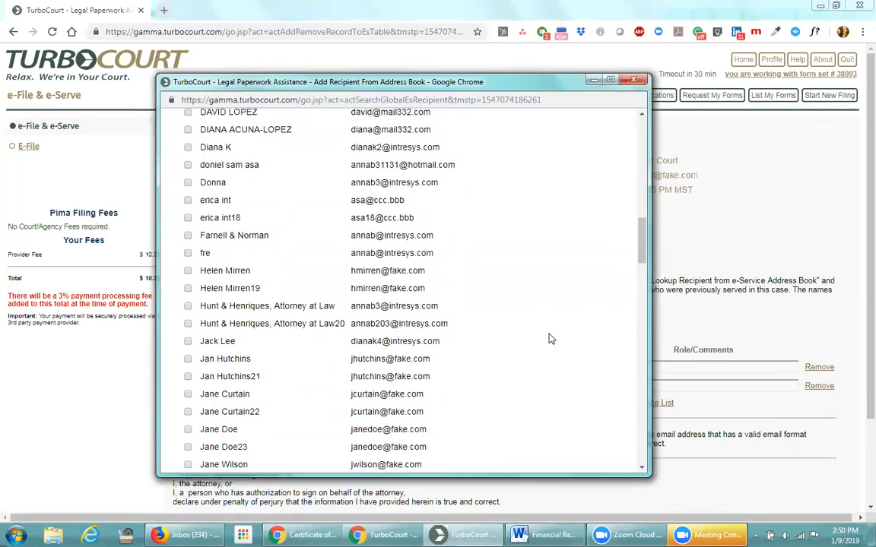
scroll(547, 343, down, 1)
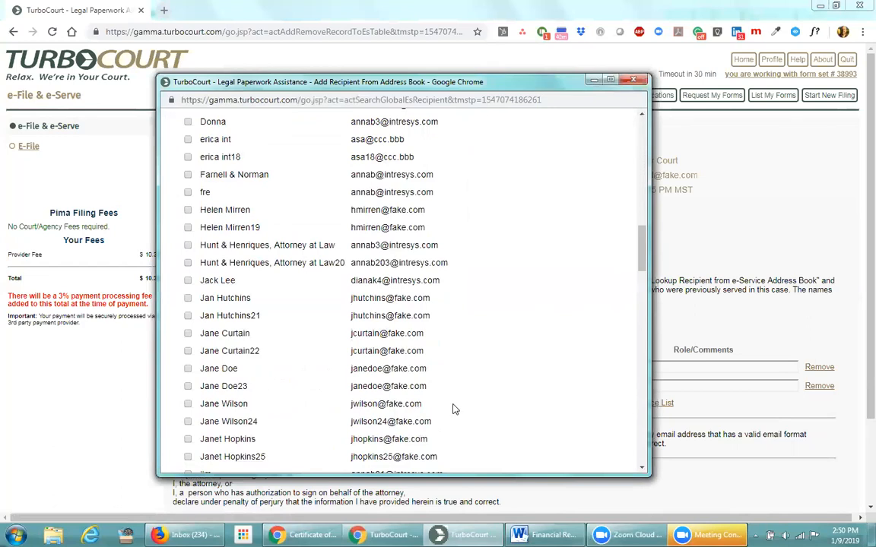
click(188, 369)
scroll(494, 366, down, 3)
scroll(495, 366, down, 2)
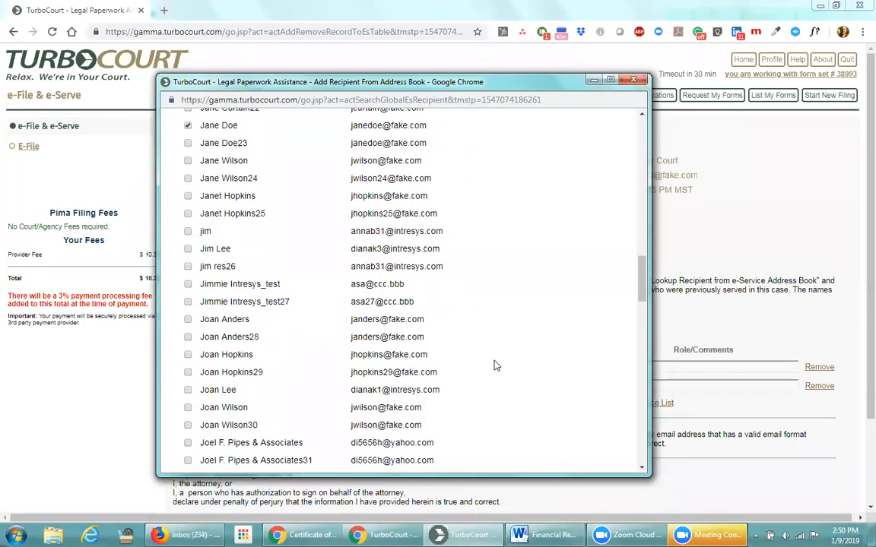
scroll(494, 366, down, 1)
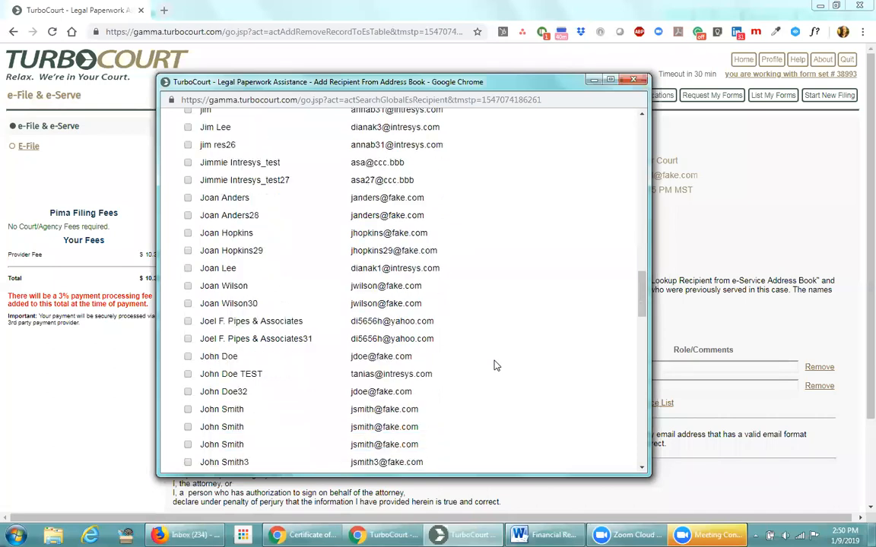
click(188, 357)
scroll(469, 390, down, 13)
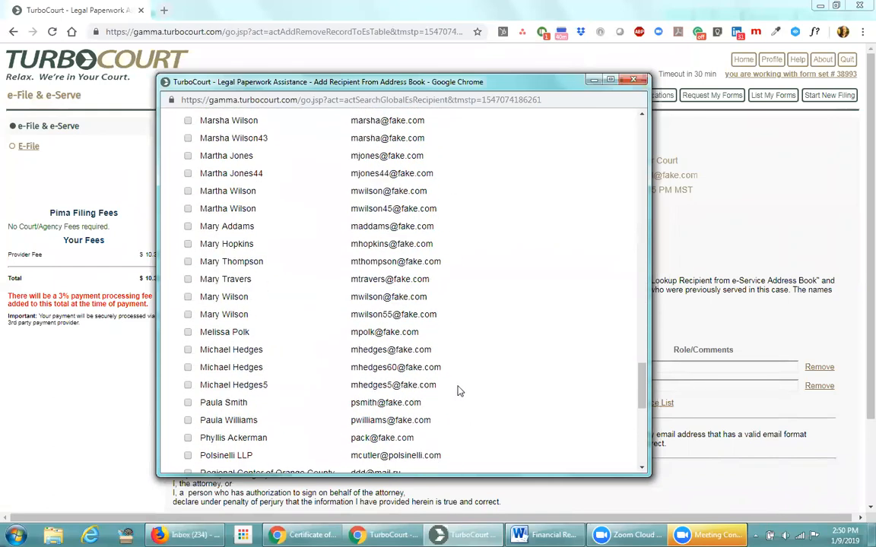
scroll(300, 424, down, 5)
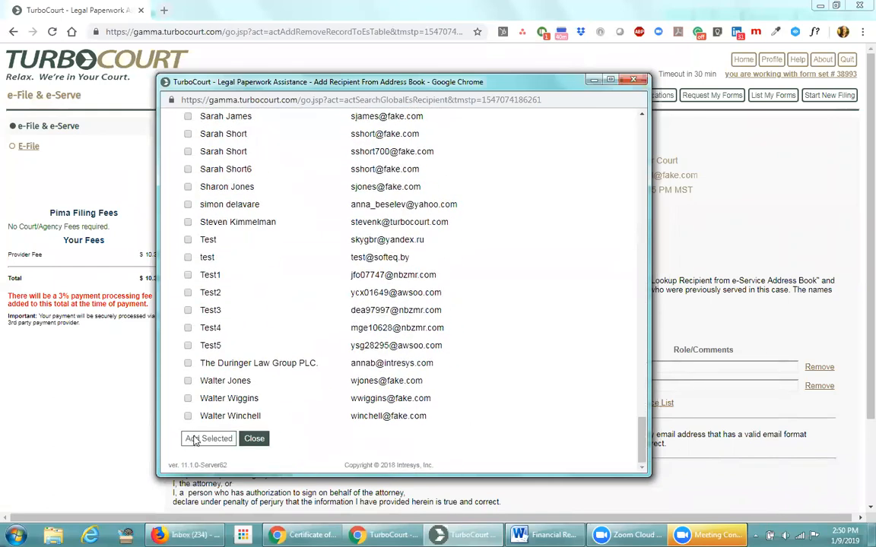
click(195, 439)
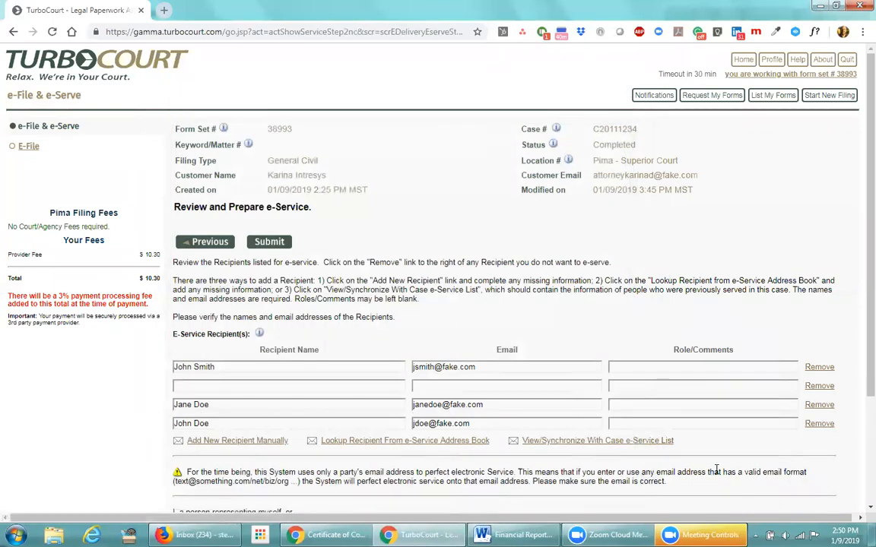
Remove the empty recipient row and one of the two address-book contacts
click(829, 387)
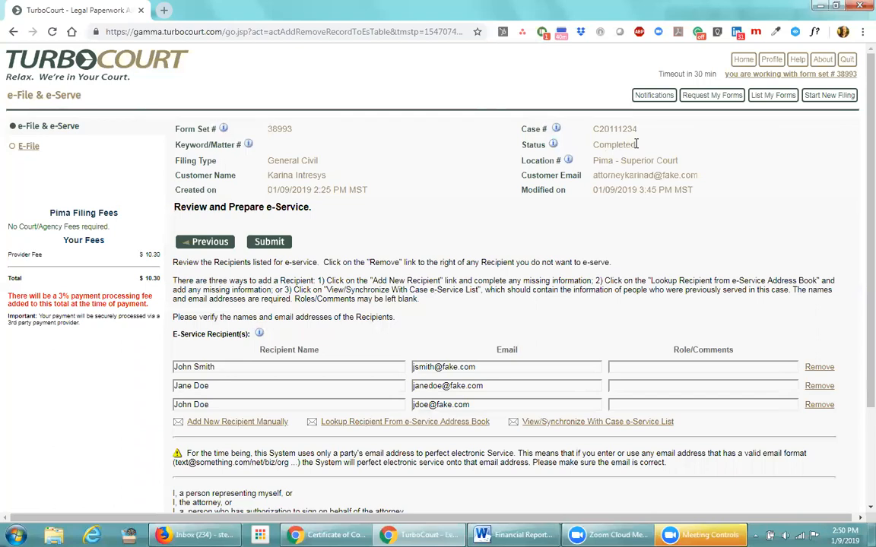
drag(637, 144, 595, 144)
click(460, 332)
scroll(349, 411, down, 1)
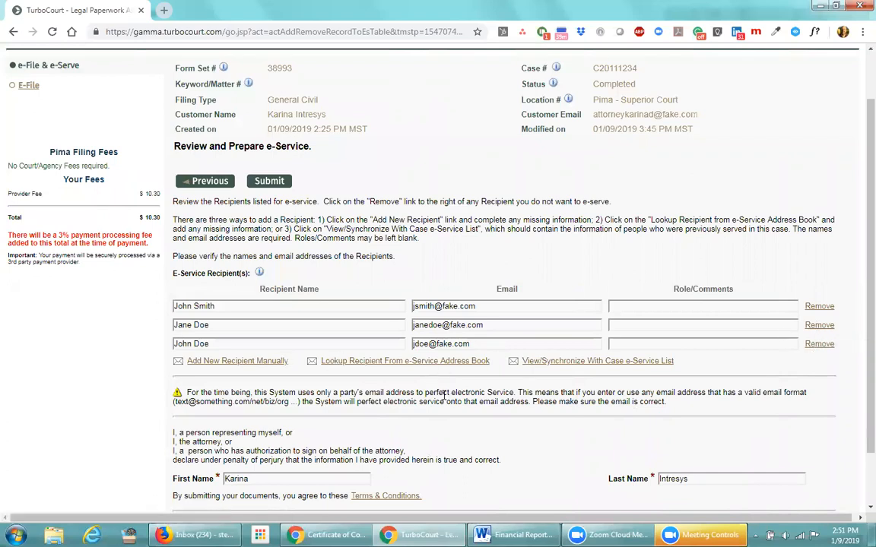
click(818, 325)
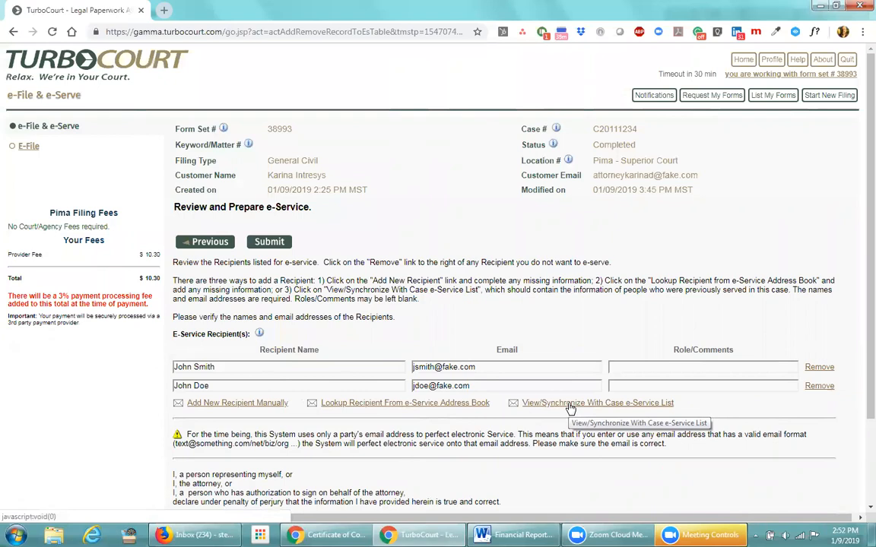
Add the case's current five-person e-Service list to the Pima filing's recipients
click(519, 404)
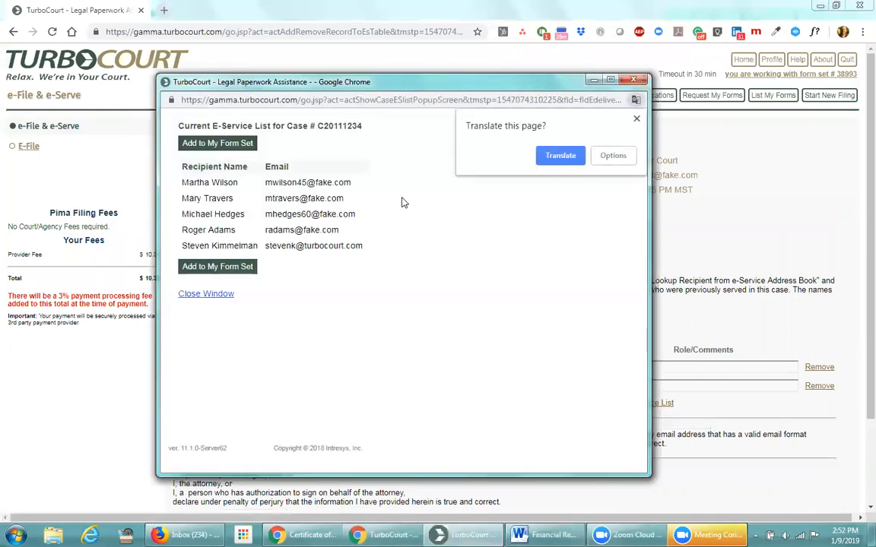
click(637, 118)
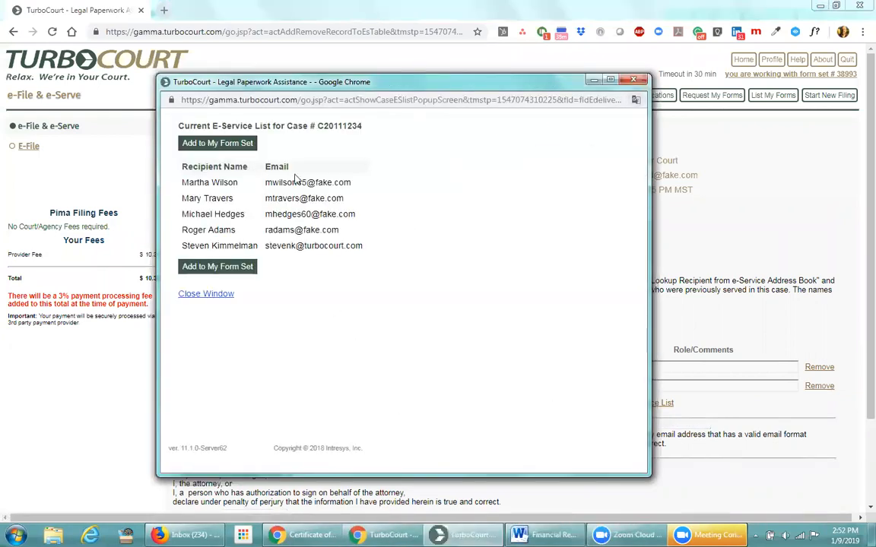
click(212, 271)
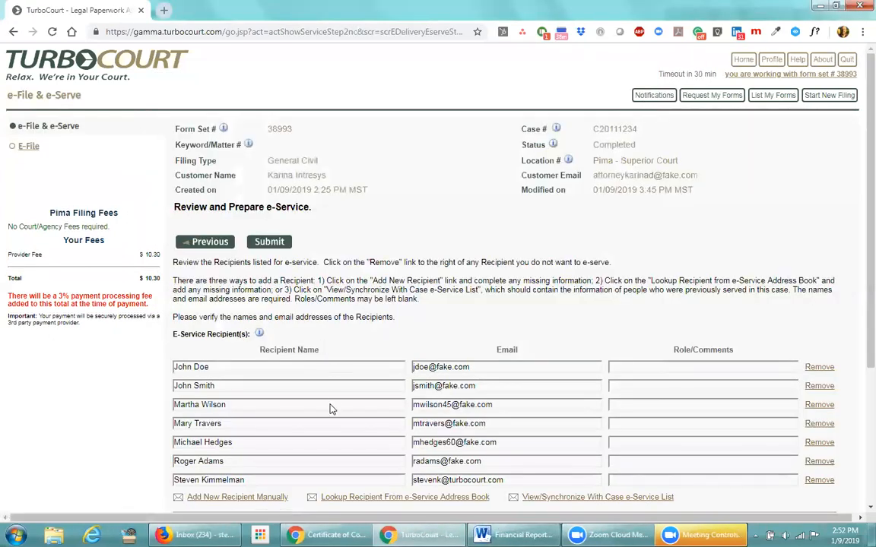
Remove the leftover address-book contact and review the remaining six recipients
scroll(327, 405, down, 1)
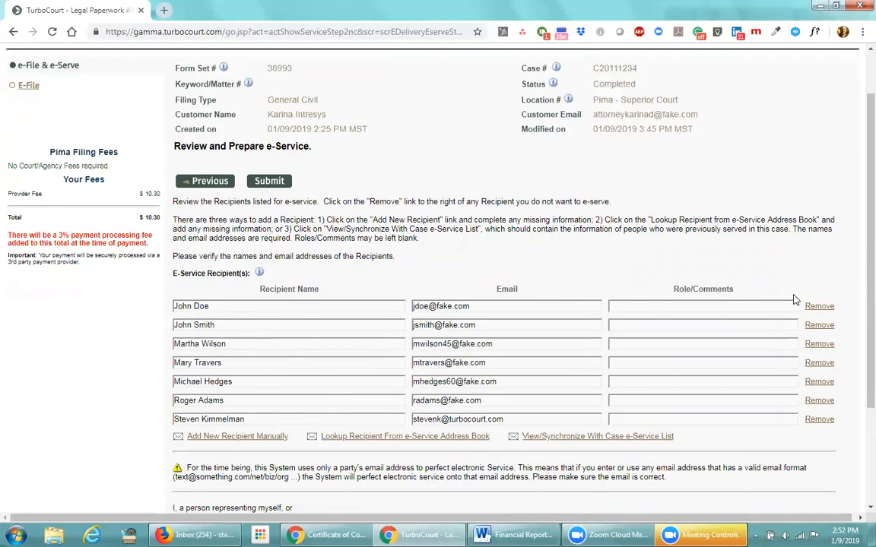
click(818, 307)
scroll(308, 345, down, 1)
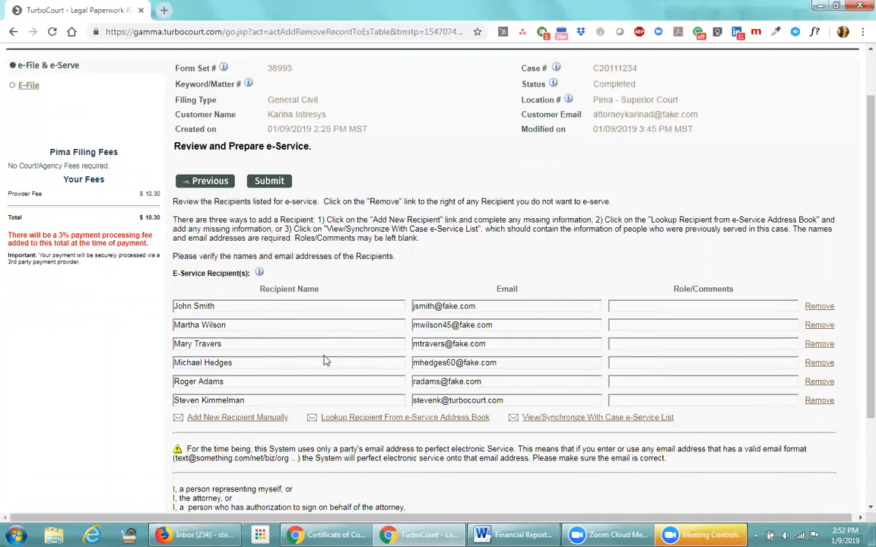
scroll(325, 361, down, 1)
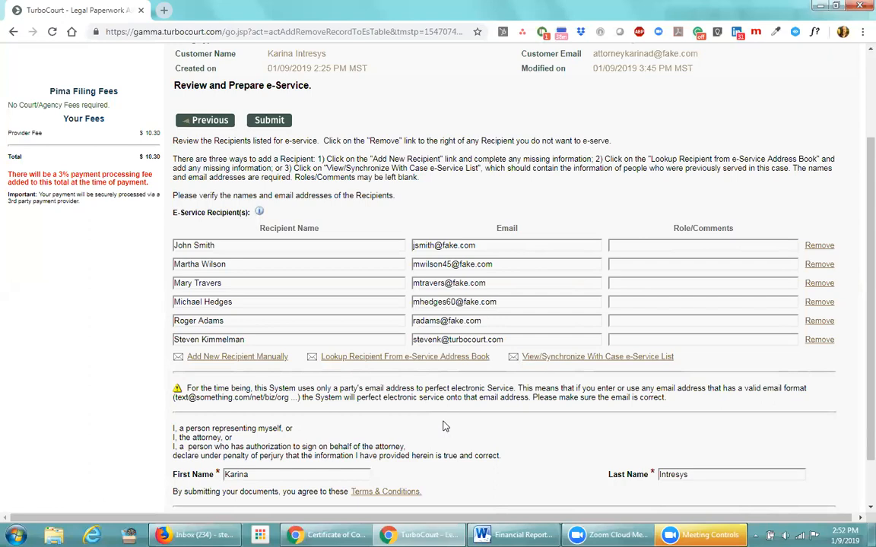
scroll(445, 427, up, 1)
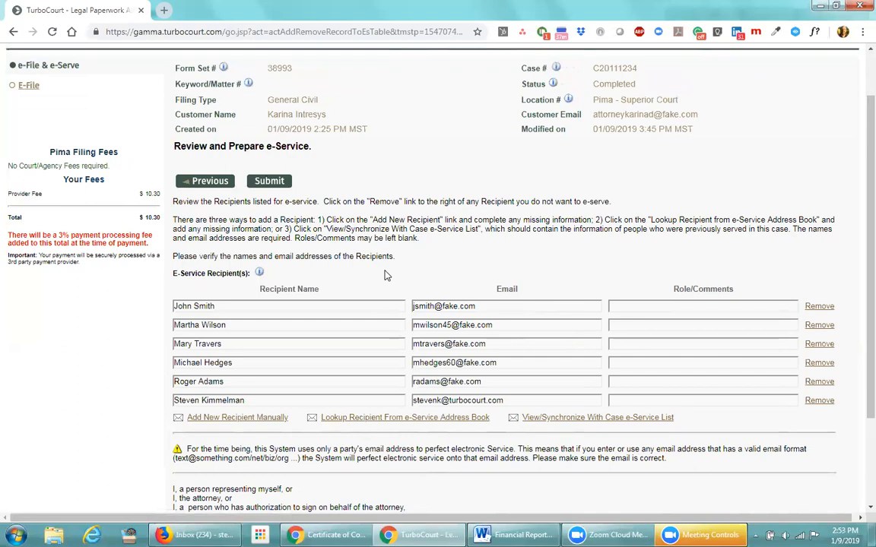
scroll(385, 275, up, 2)
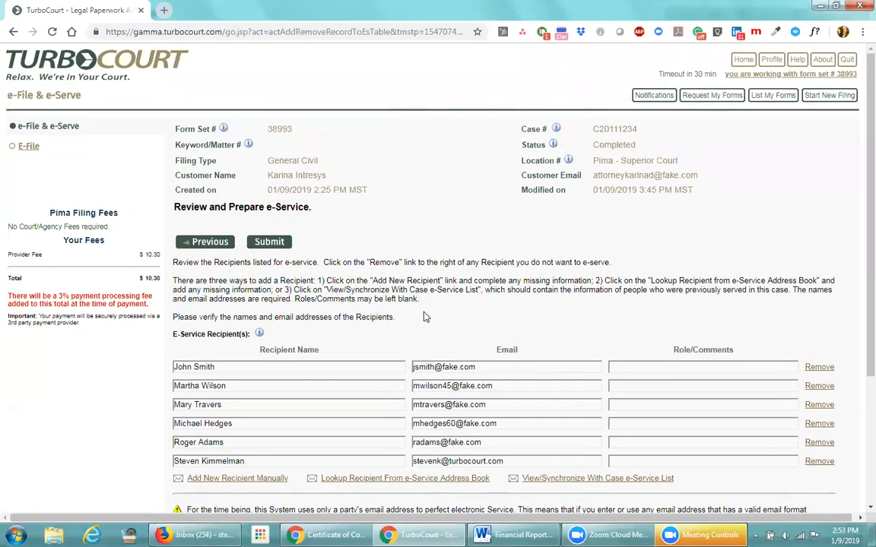
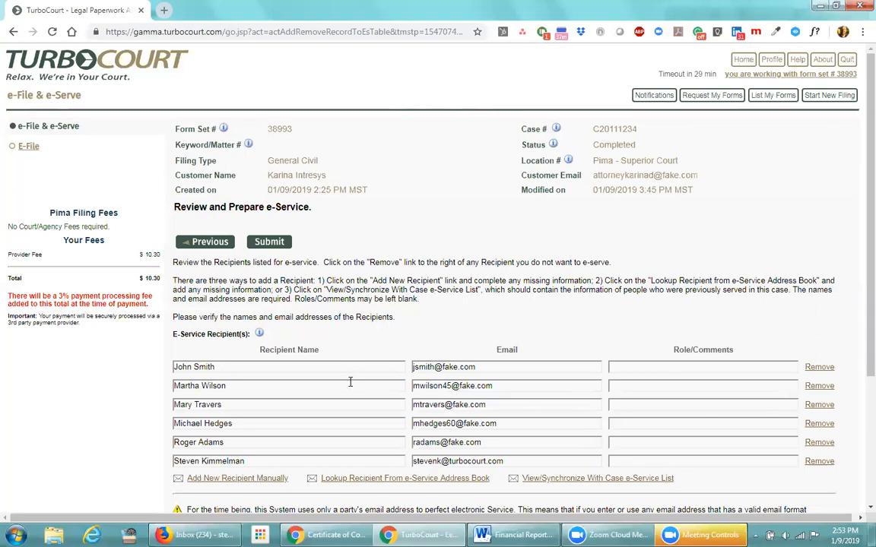
Check a recipient's email in the six-person e-Service list, then submit the recipients
scroll(357, 358, down, 1)
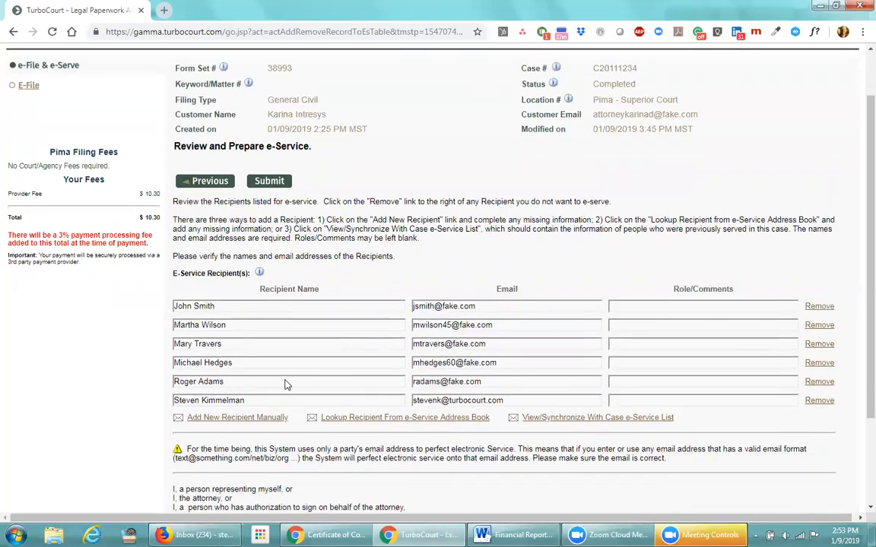
click(446, 344)
click(500, 348)
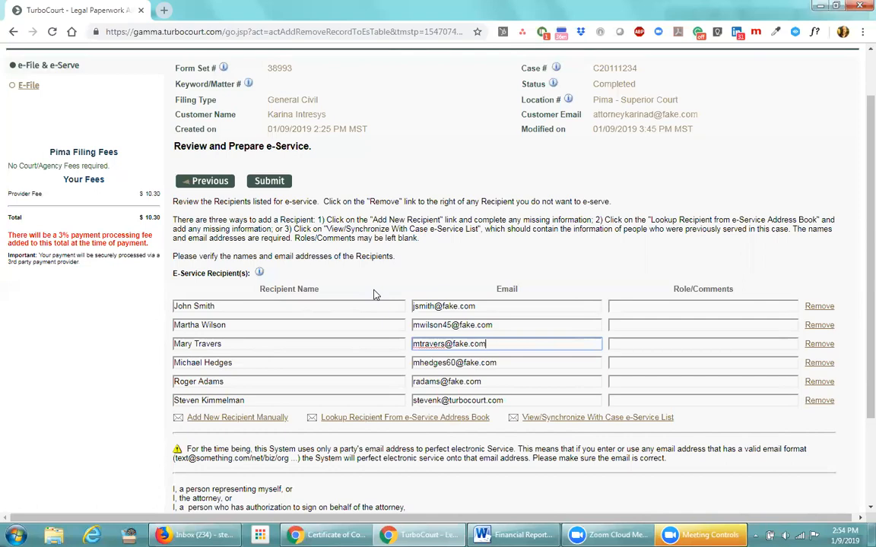
scroll(363, 343, up, 2)
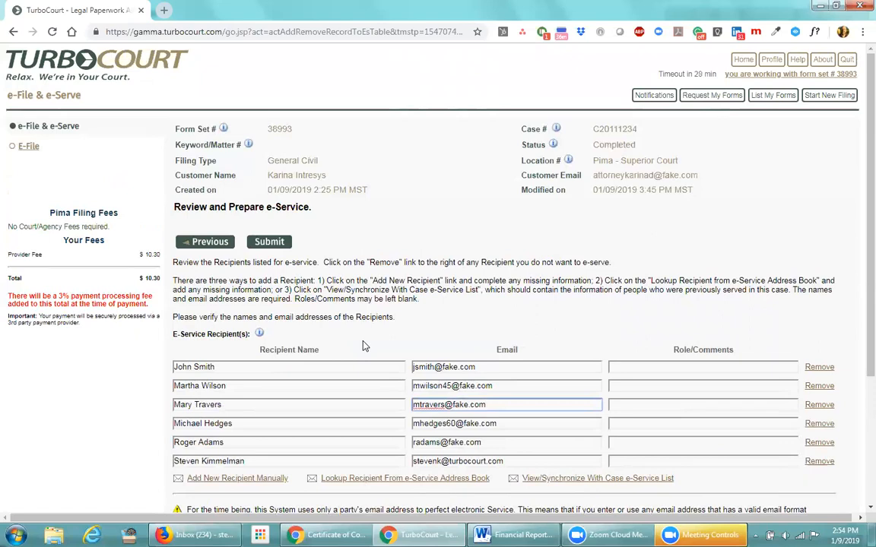
click(269, 244)
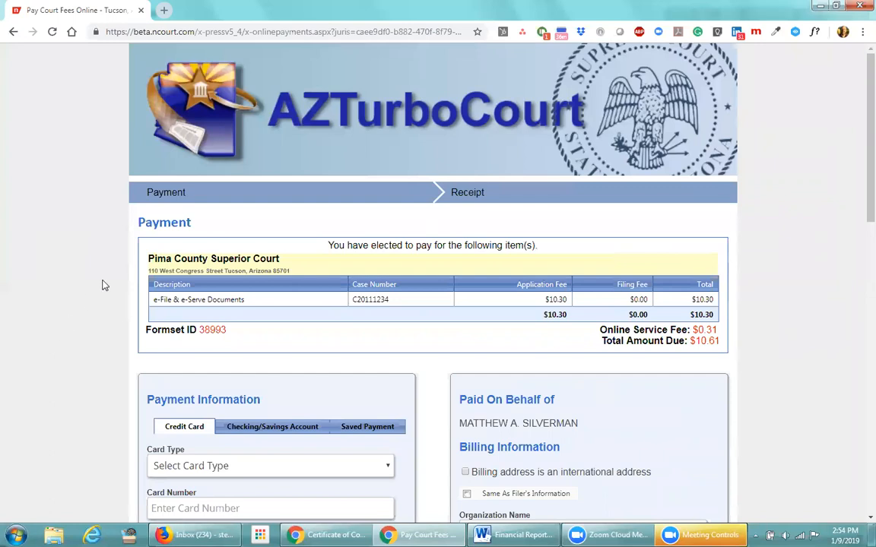
Highlight Pima County and Formset ID 38993, then scroll down to the fee summary
drag(149, 259, 220, 260)
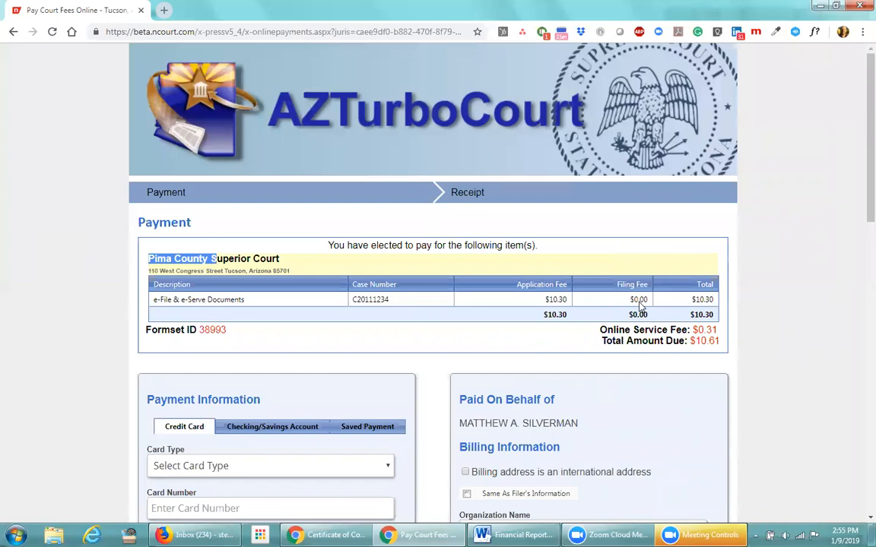
drag(227, 336, 205, 335)
click(262, 338)
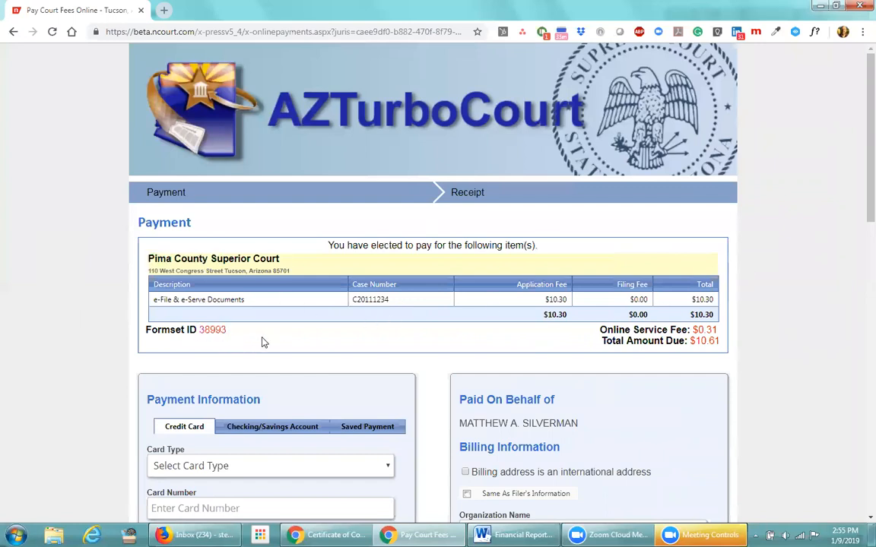
scroll(85, 337, down, 3)
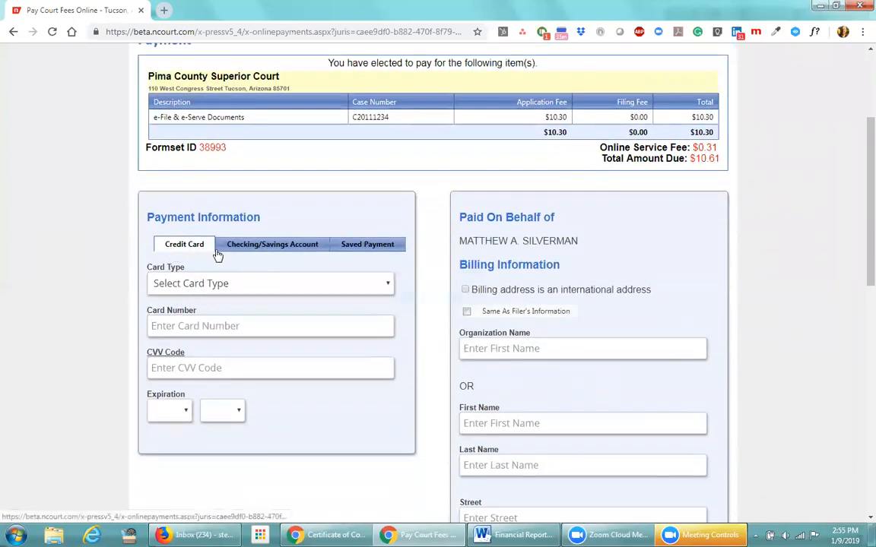
Switch the payment method to Checking/Savings Account, leaving the routing number empty
click(267, 248)
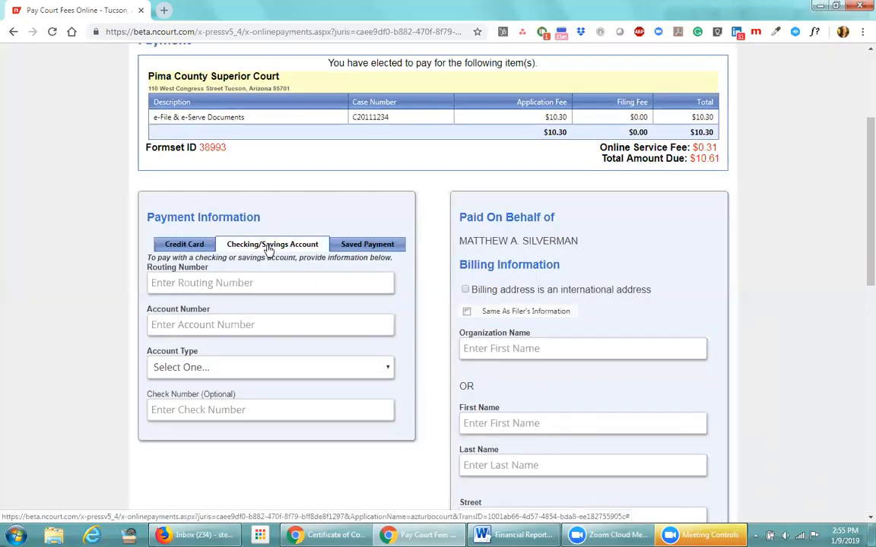
click(235, 283)
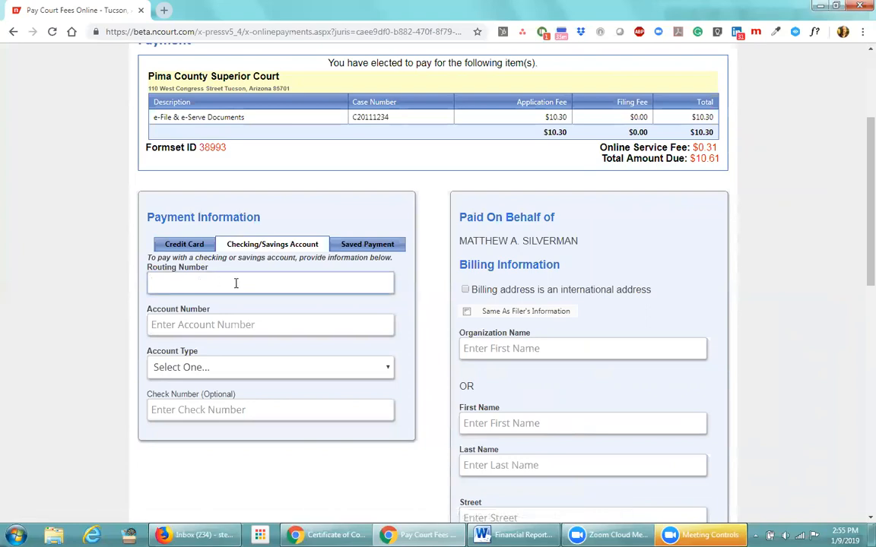
click(140, 290)
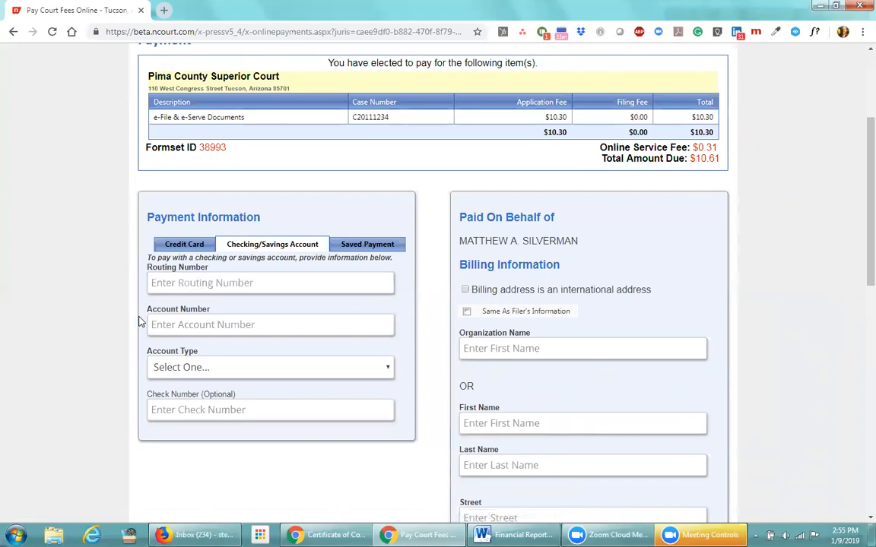
Set the account type to Corporate and look over the empty billing-information fields
click(387, 369)
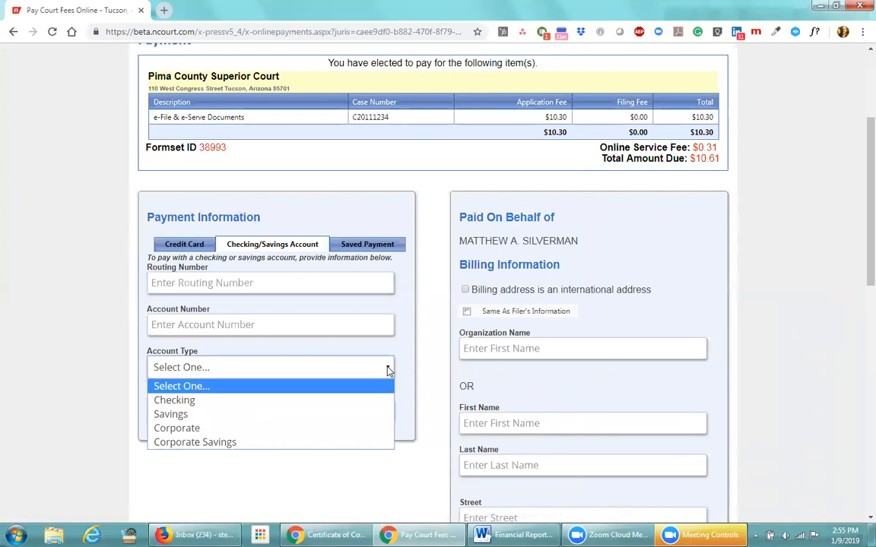
click(320, 428)
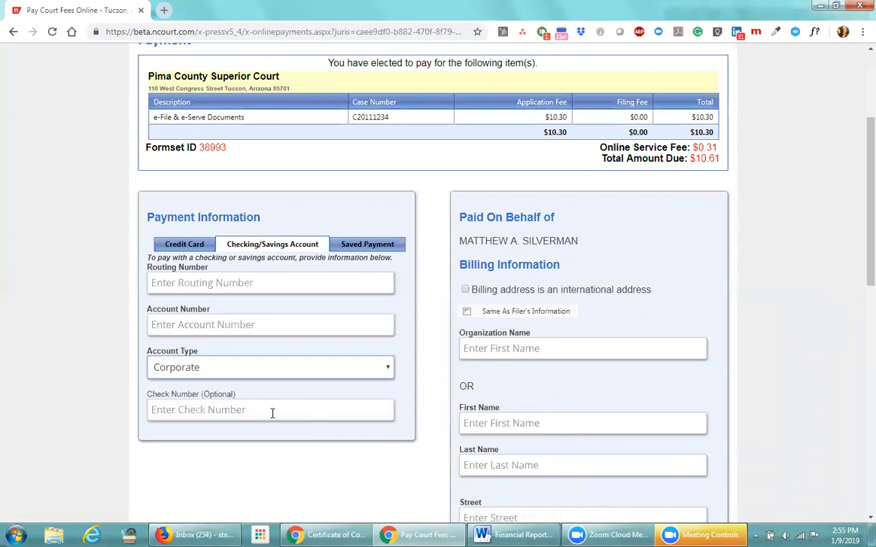
click(522, 348)
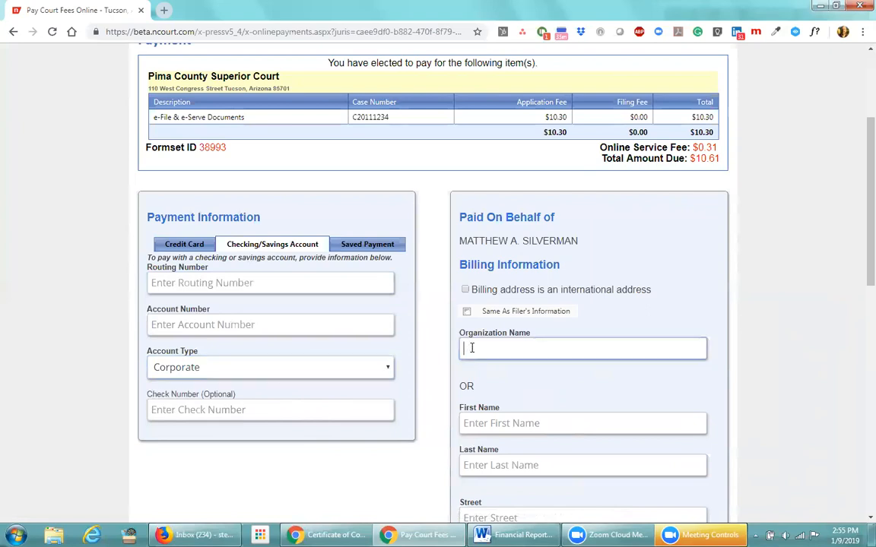
scroll(667, 352, down, 2)
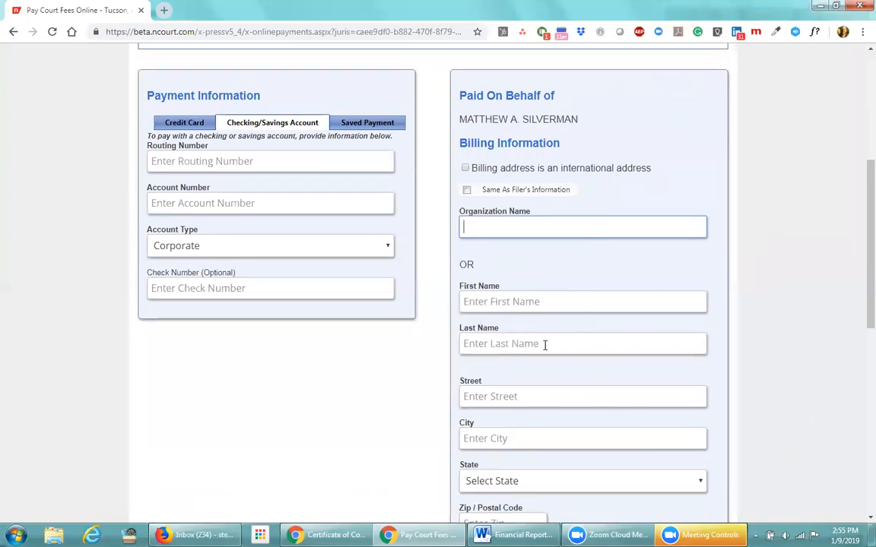
scroll(544, 346, down, 3)
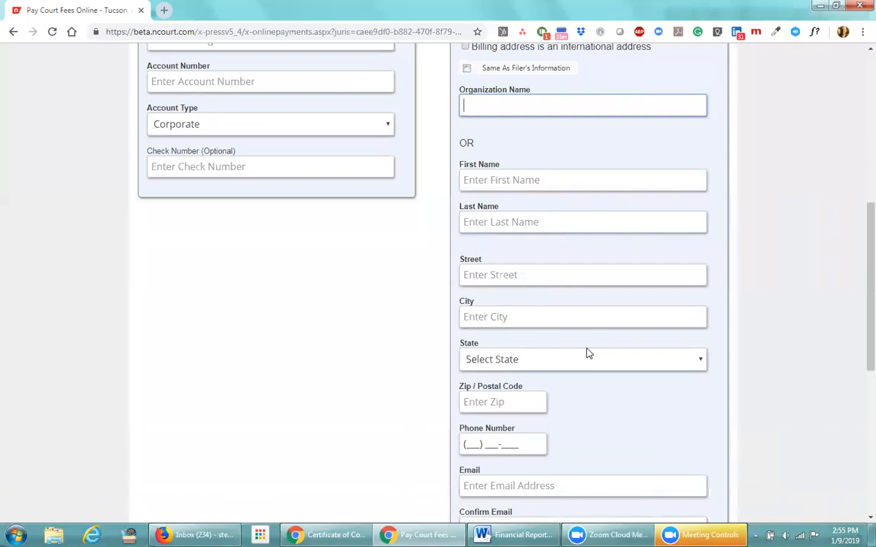
scroll(586, 354, down, 1)
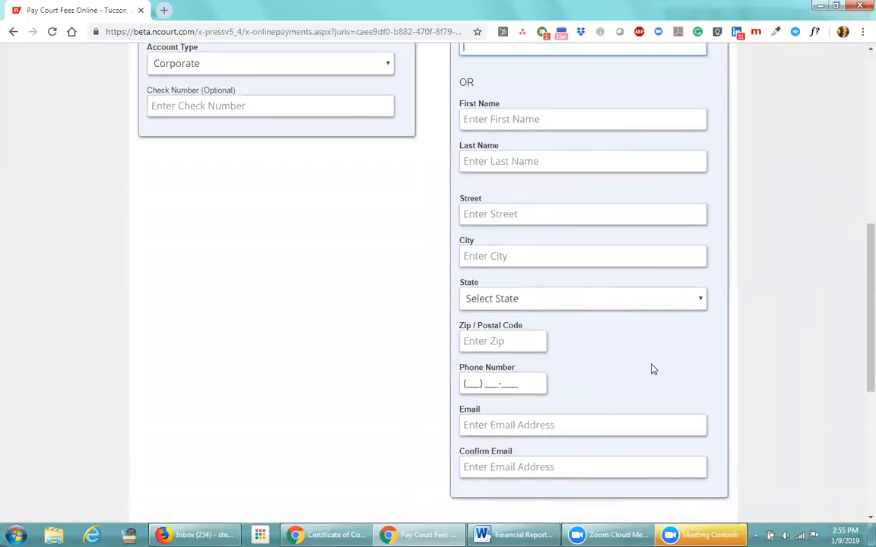
scroll(652, 369, up, 3)
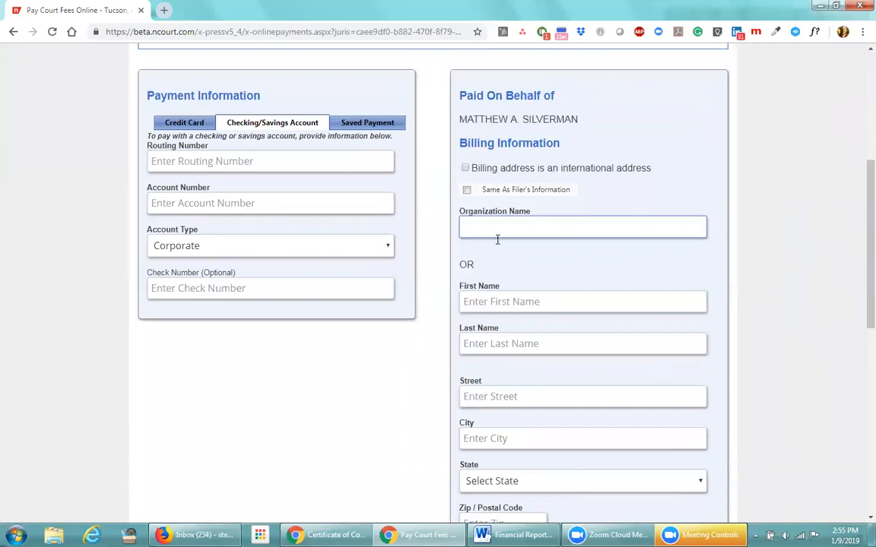
Copy the filer's information into the billing fields, review them, and return to Credit Card payment
click(467, 190)
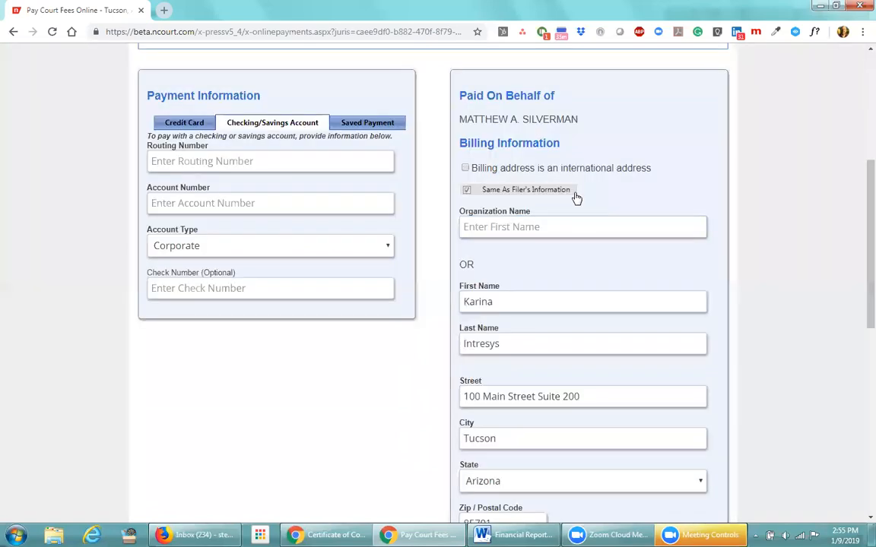
scroll(586, 251, down, 2)
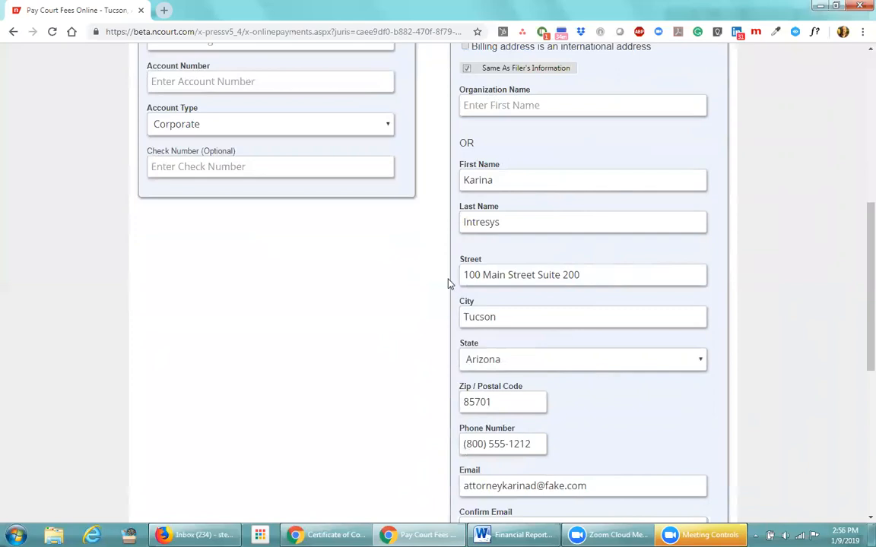
scroll(616, 405, down, 2)
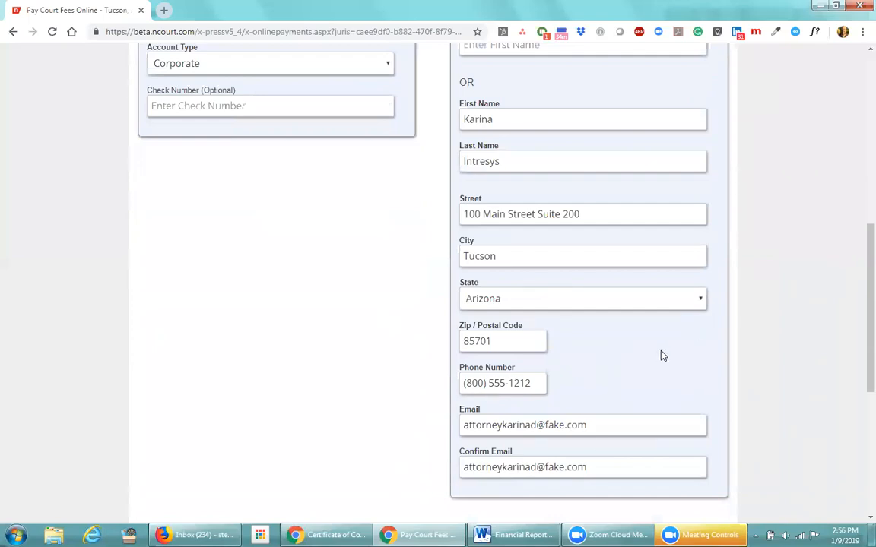
scroll(661, 355, up, 5)
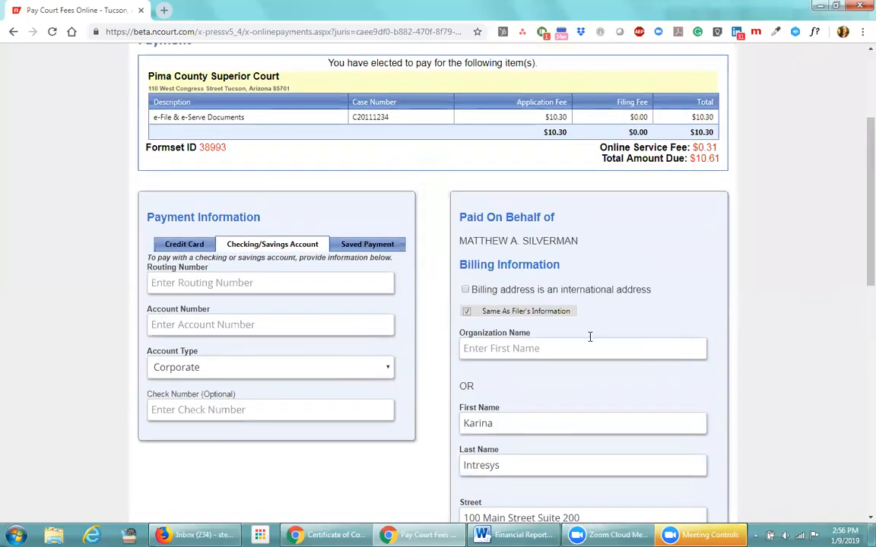
click(188, 246)
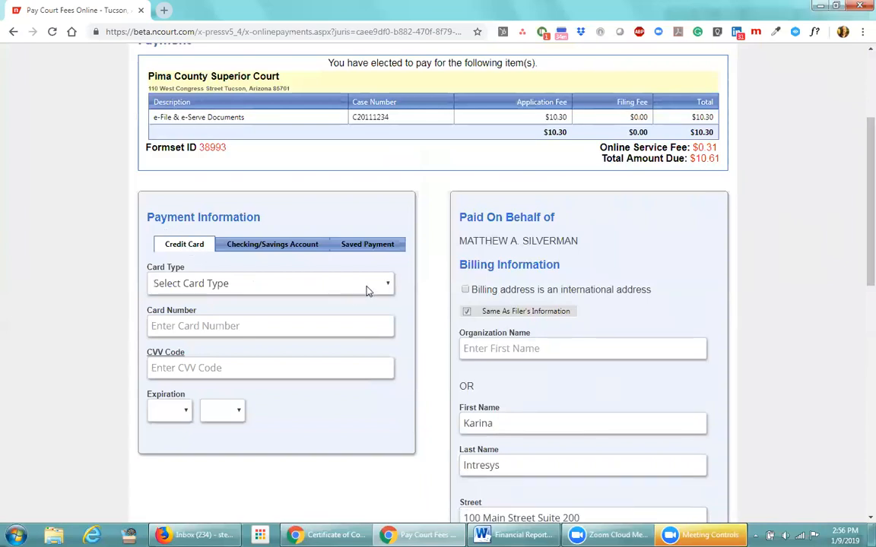
Choose MasterCard as the card type and enter the test card number and CVV code
click(386, 287)
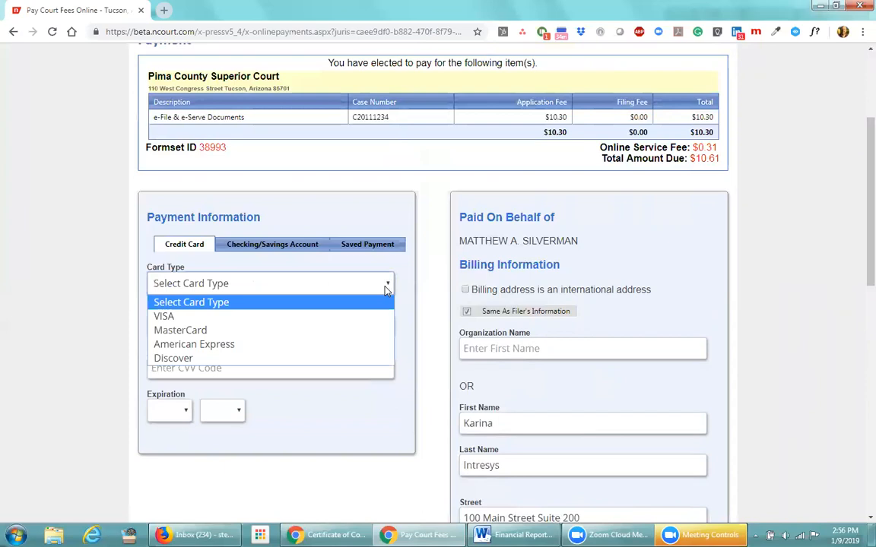
click(228, 330)
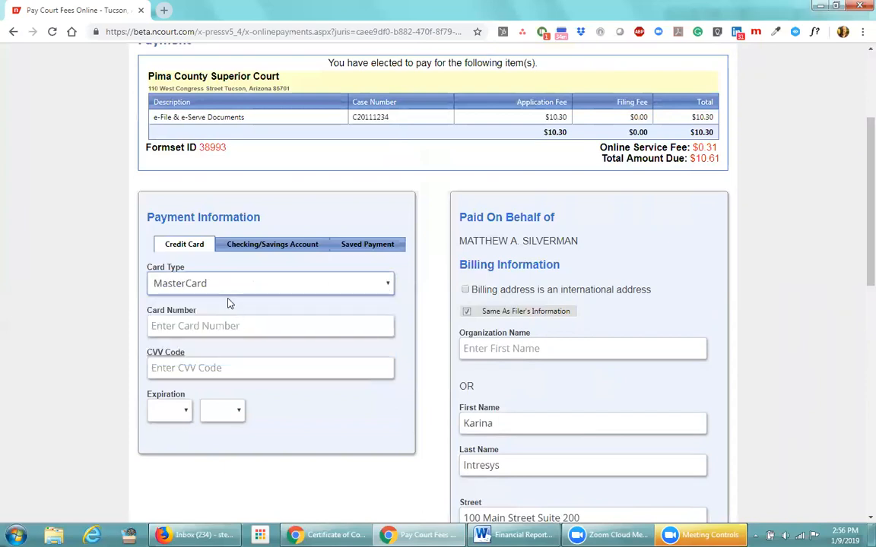
click(233, 325)
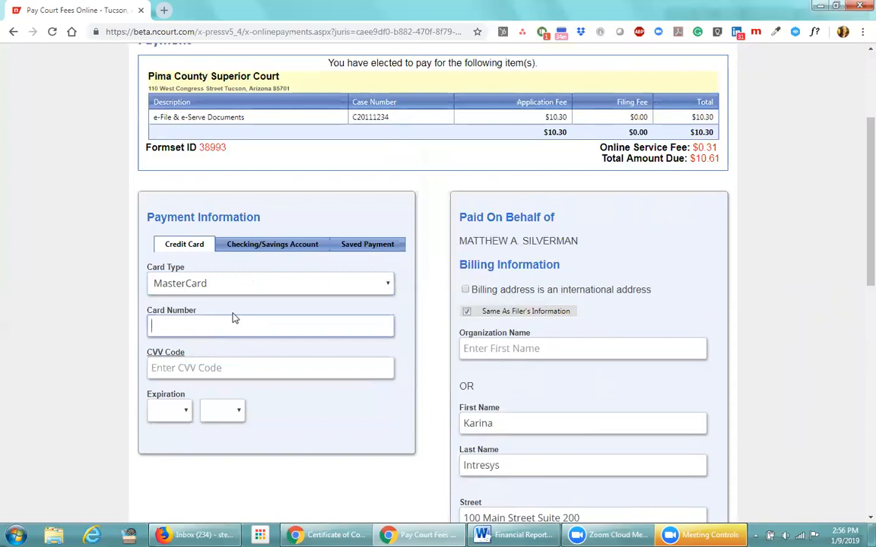
text(5112002100000009)
click(217, 370)
text(123)
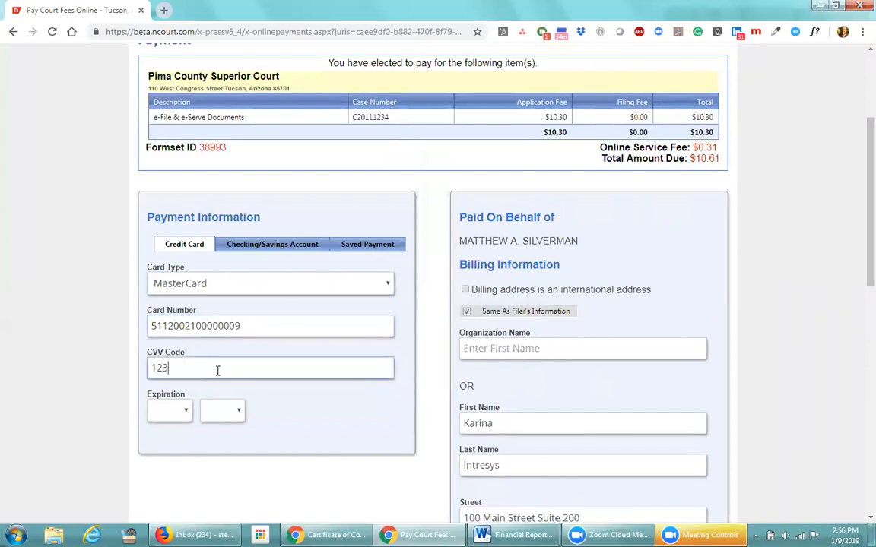
Set the card expiration to month 12, year 2022
click(184, 411)
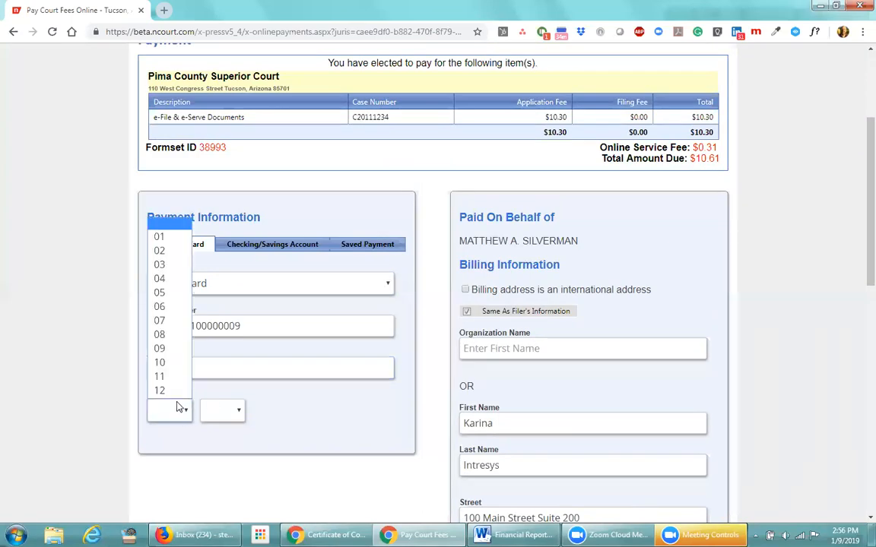
click(168, 382)
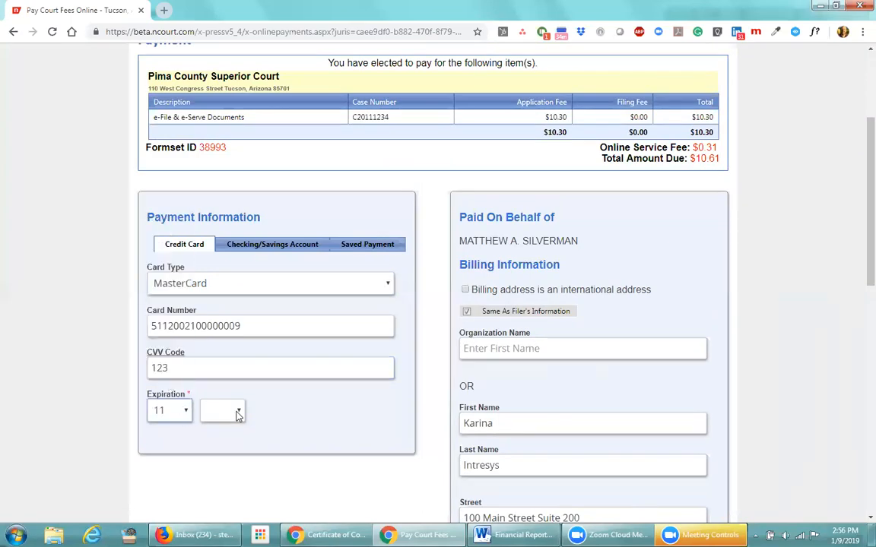
click(237, 410)
click(168, 410)
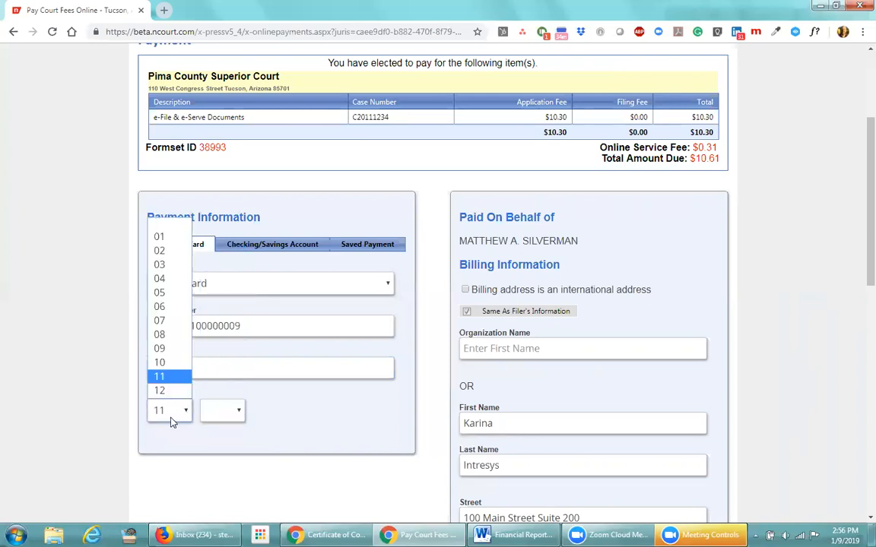
click(161, 390)
click(238, 412)
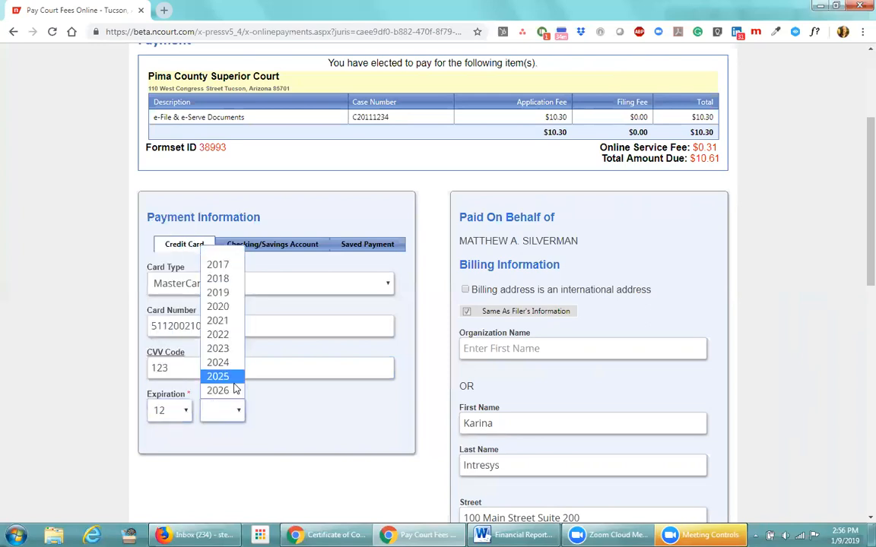
click(219, 335)
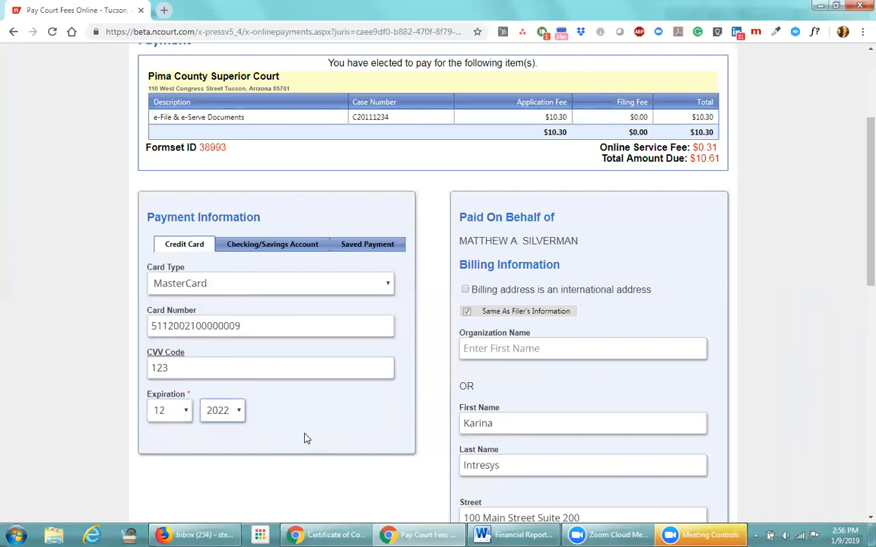
scroll(304, 438, down, 9)
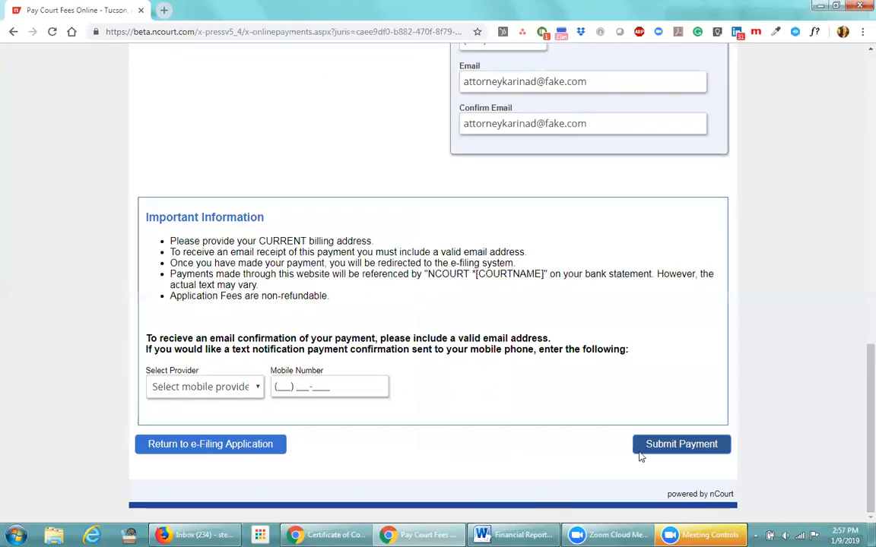
scroll(522, 425, up, 5)
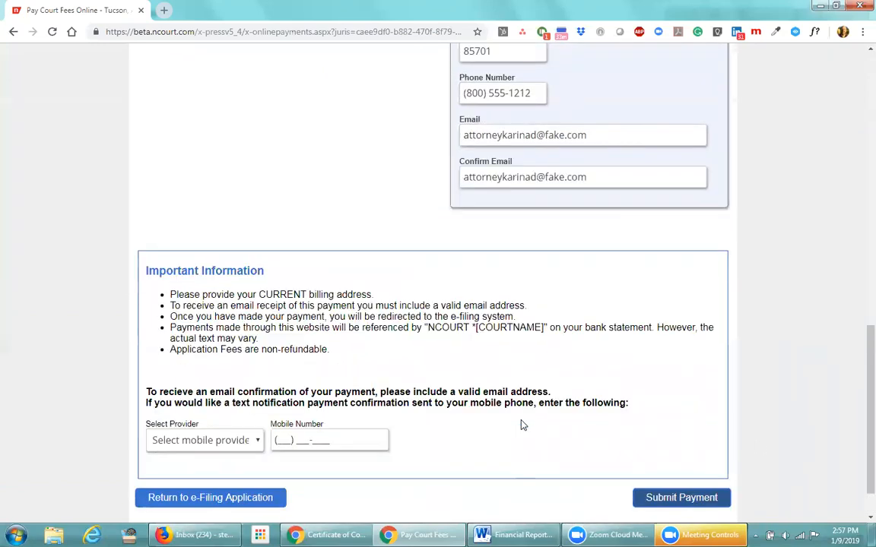
scroll(387, 425, up, 4)
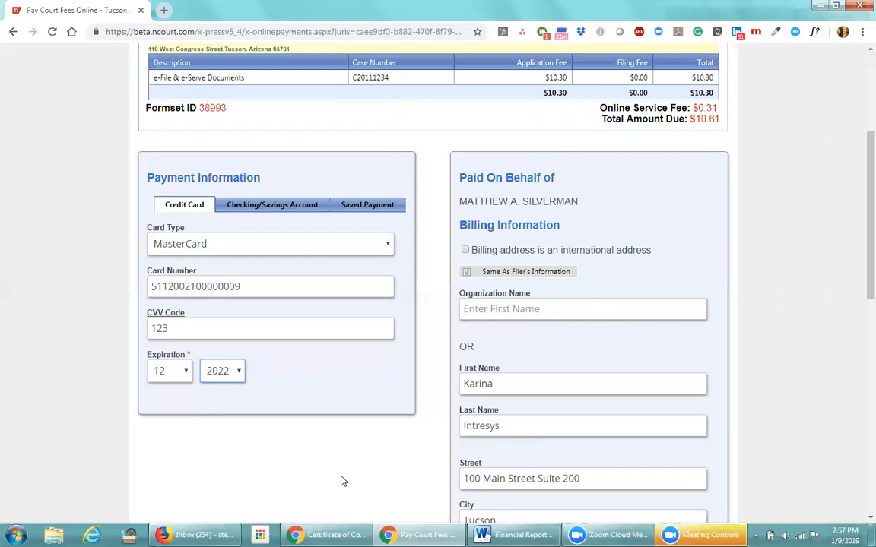
scroll(342, 481, down, 8)
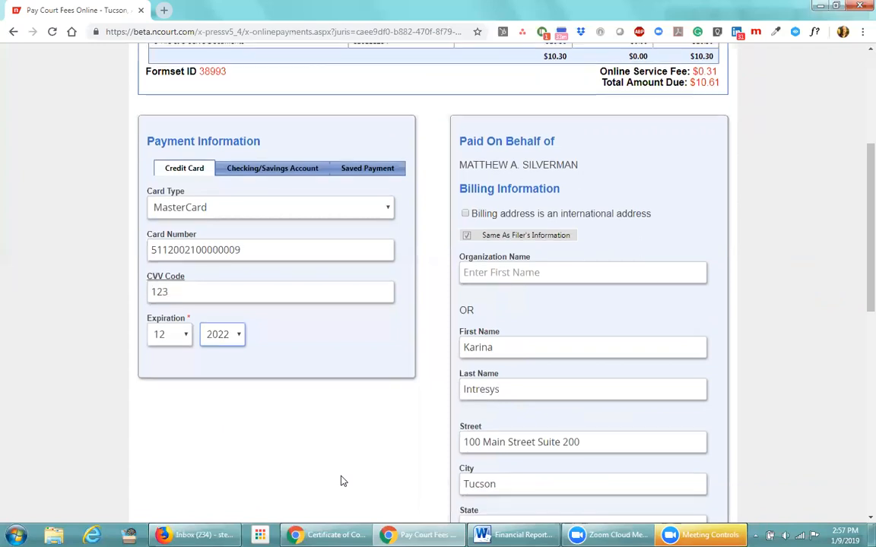
Submit the $10.61 card payment and close the Processing Error dialog
click(676, 449)
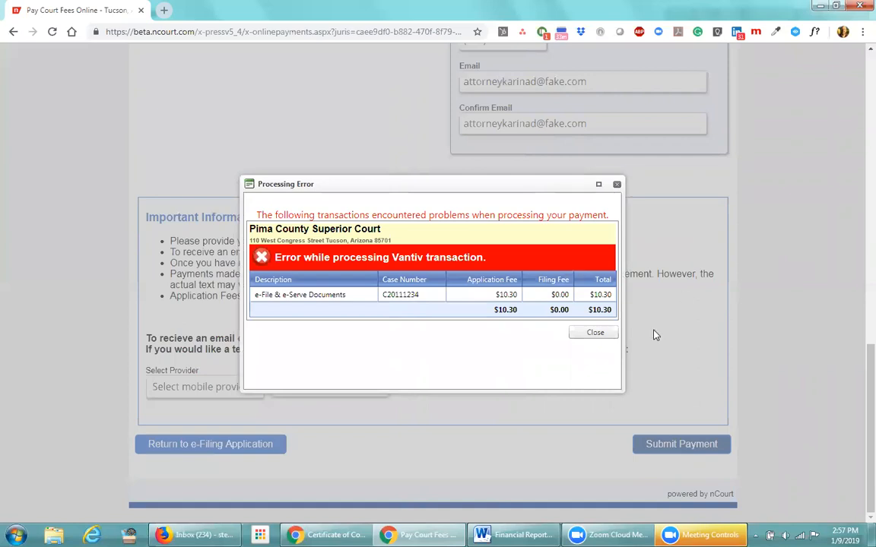
click(608, 335)
scroll(574, 396, up, 3)
Replace the end of the MasterCard number with a different test card number
scroll(574, 396, up, 7)
click(265, 469)
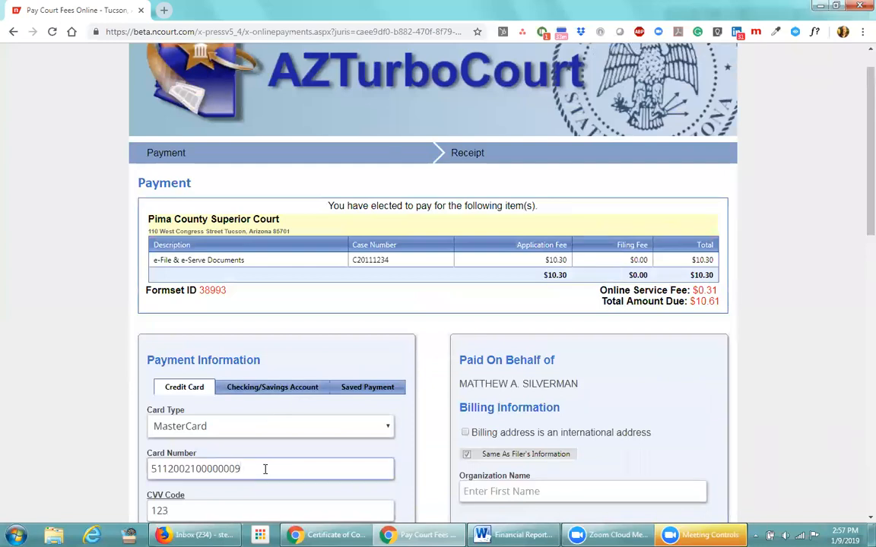
key(BackSpace)
key(BackSpace)
key(BackSpace)
key(BackSpace)
key(BackSpace)
key(BackSpace)
key(BackSpace)
key(BackSpace)
key(BackSpace)
key(BackSpace)
key(BackSpace)
key(BackSpace)
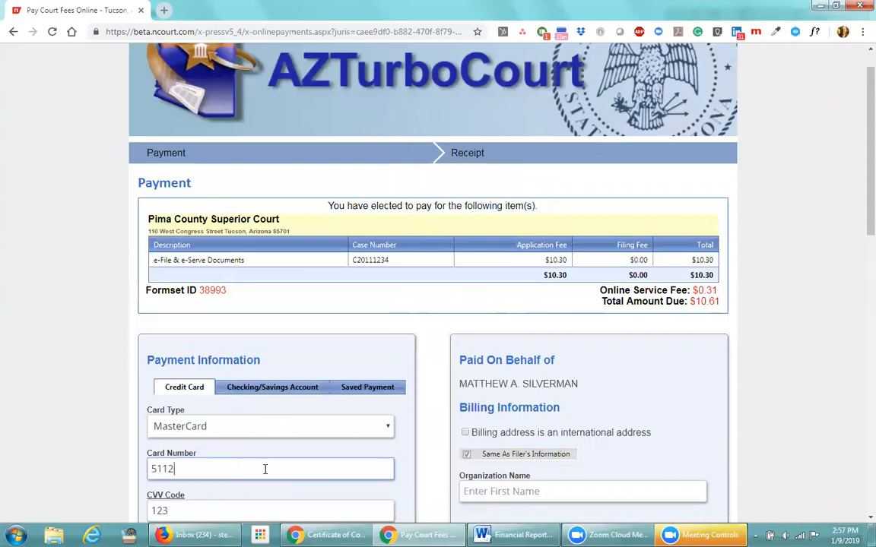
text(000100000003)
Change the expiration to 11/2021 and resubmit the payment
scroll(262, 479, down, 2)
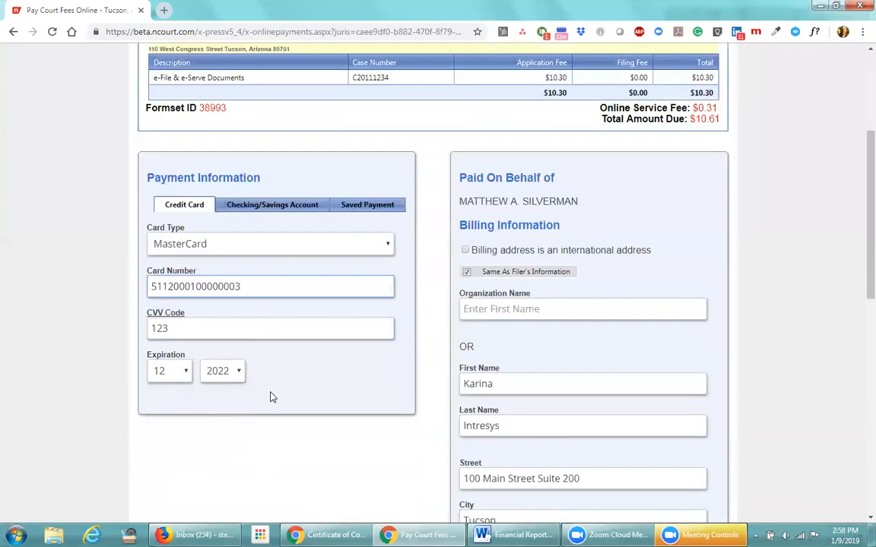
click(182, 371)
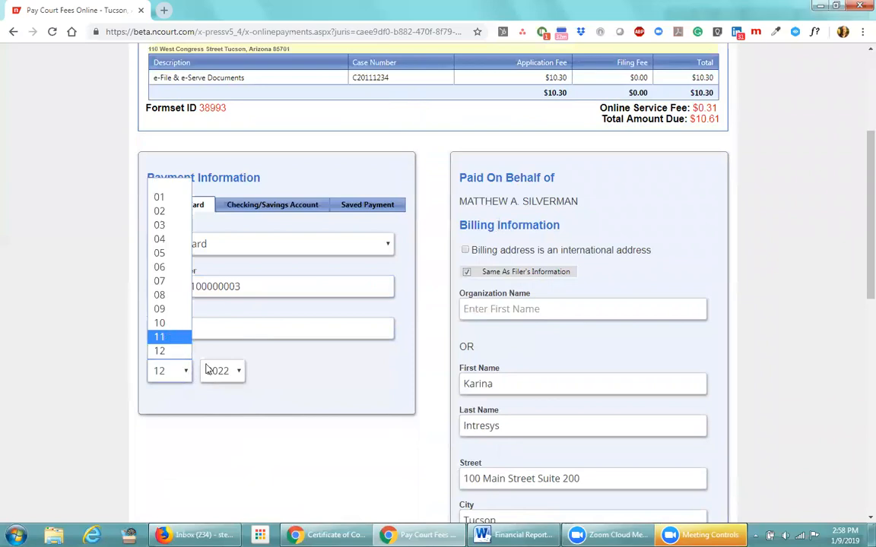
click(177, 342)
click(228, 371)
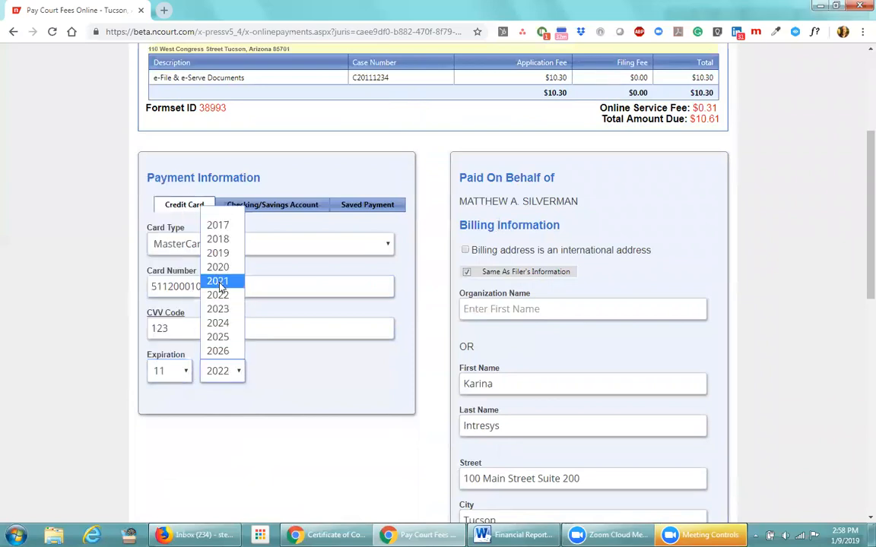
click(220, 287)
scroll(297, 358, down, 4)
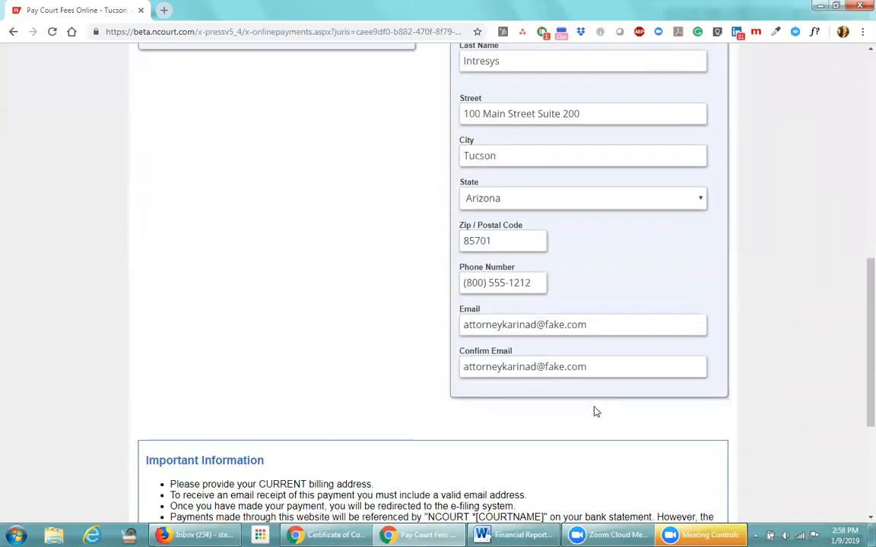
scroll(602, 409, down, 3)
click(661, 505)
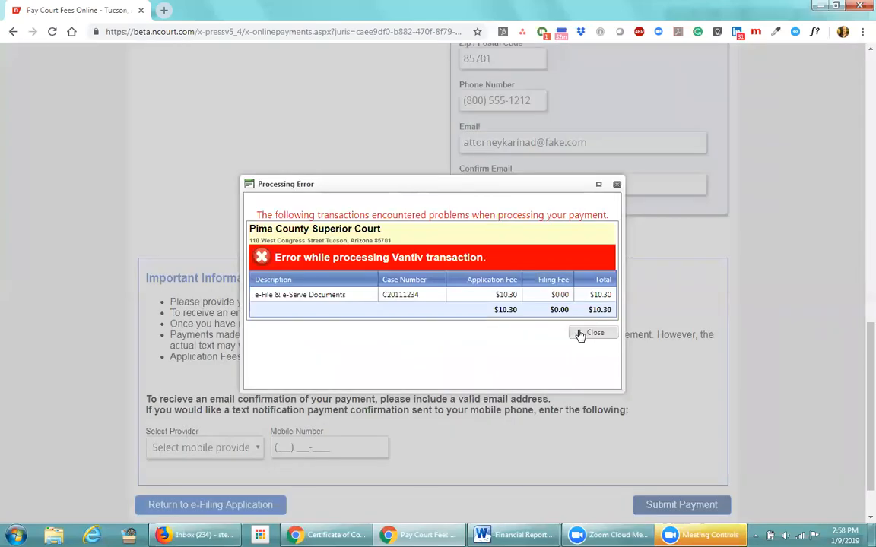
Dismiss the processing error and change the card type to VISA
click(592, 333)
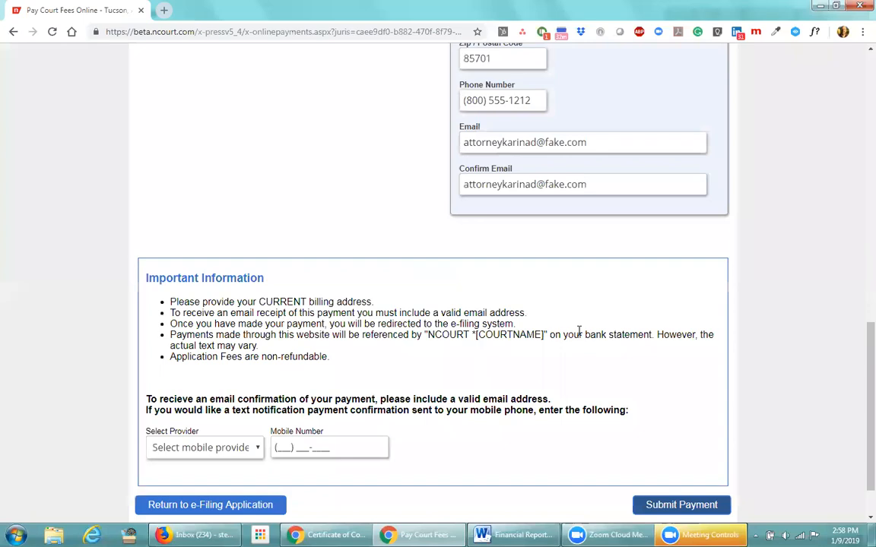
scroll(377, 336, up, 9)
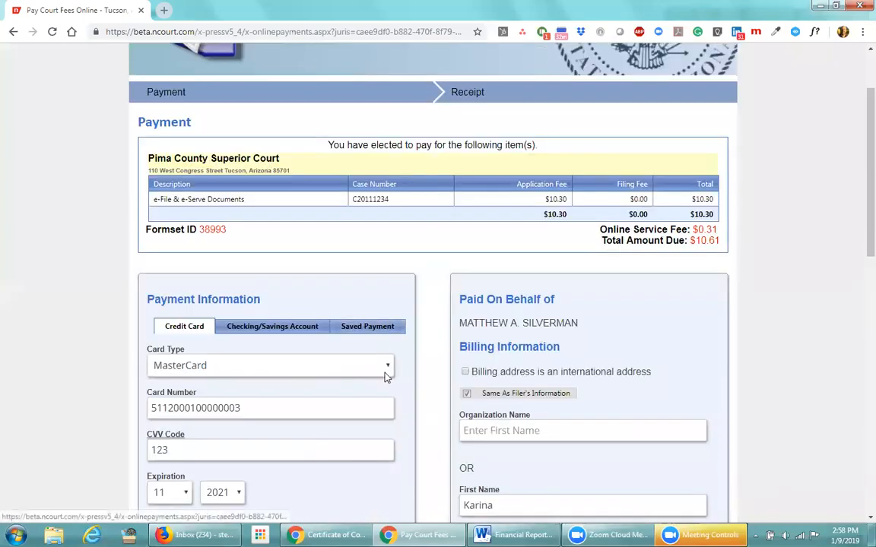
click(377, 370)
click(212, 397)
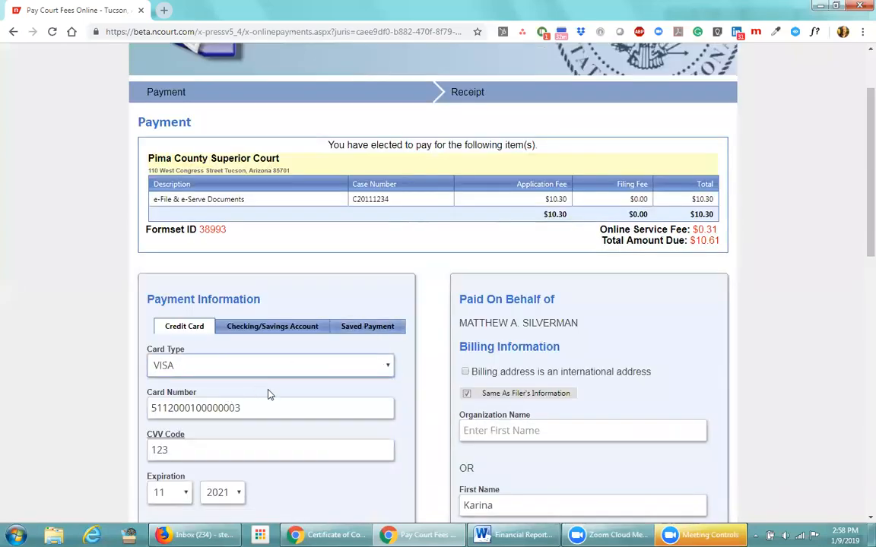
Replace the card number with a VISA test card number and submit the payment
drag(262, 403, 129, 411)
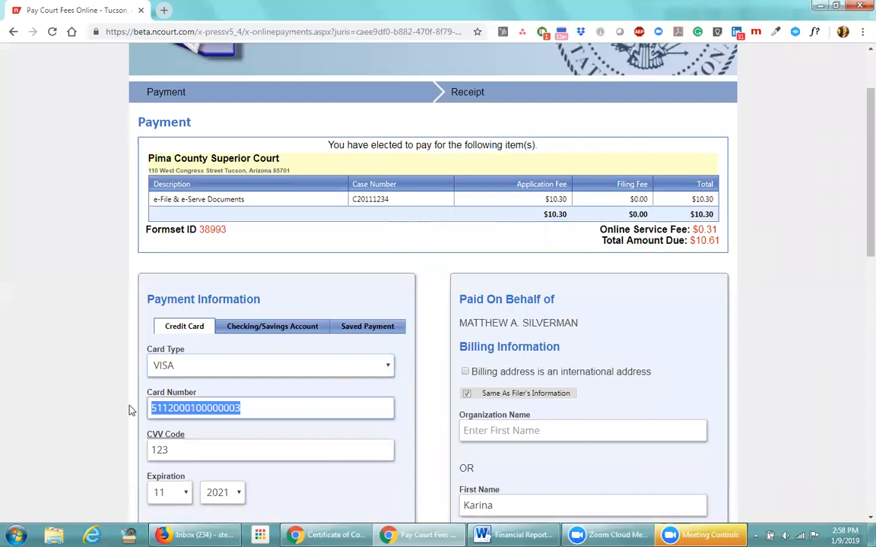
key(BackSpace)
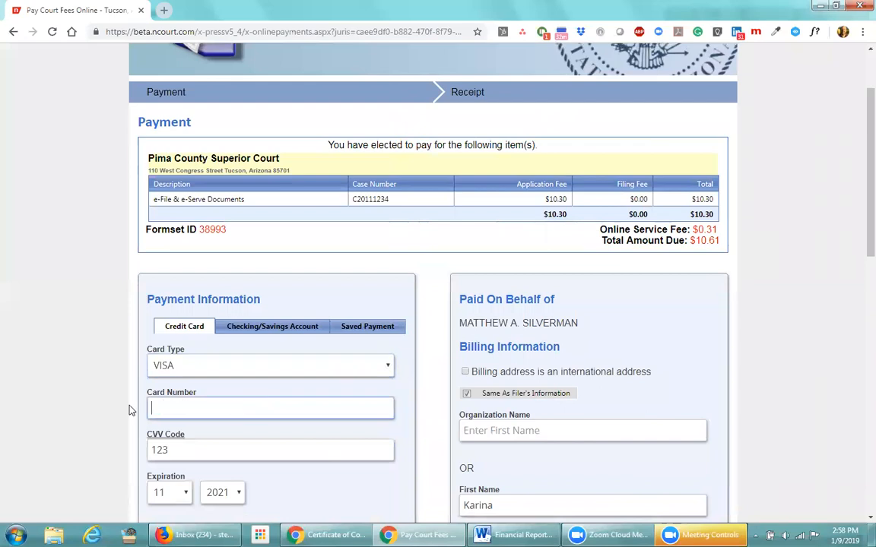
text(4005550000081019)
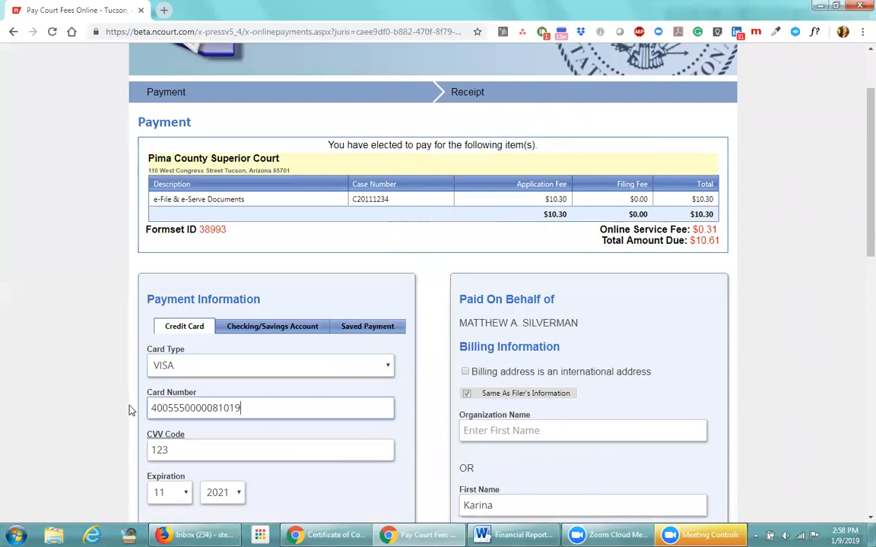
click(200, 448)
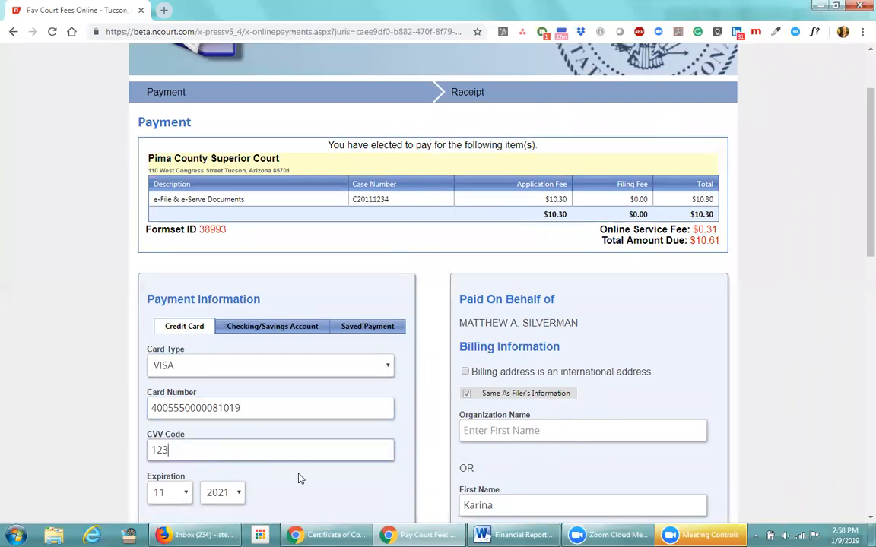
scroll(294, 425, down, 2)
scroll(319, 418, down, 6)
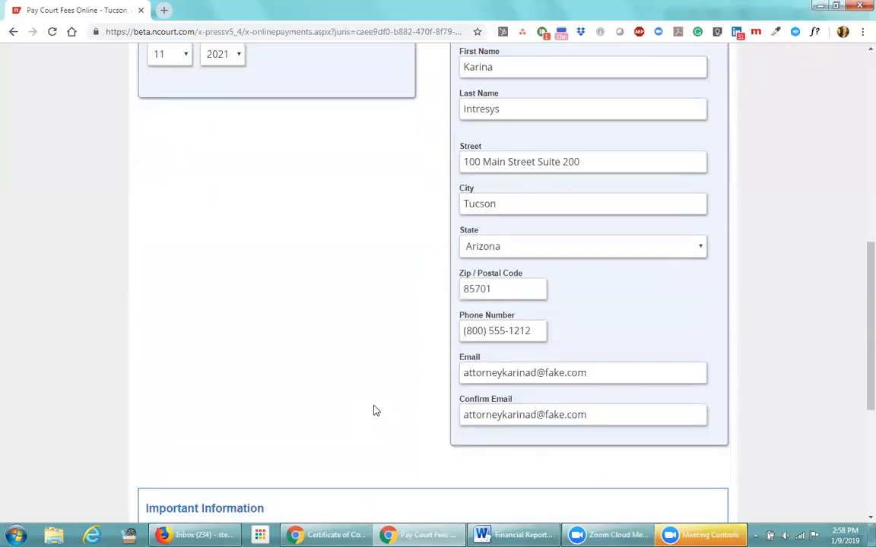
click(650, 441)
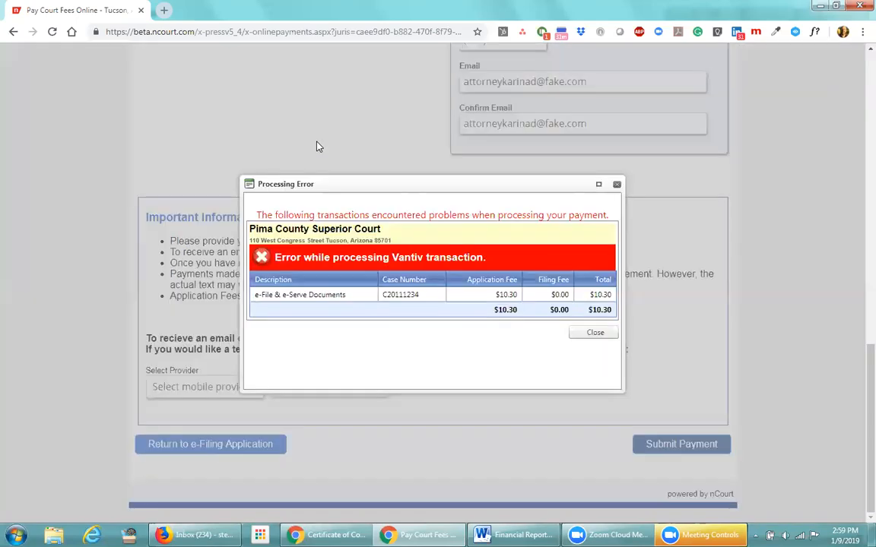
Dismiss the processing error and switch to the Saved Payment option
click(594, 333)
scroll(213, 258, up, 10)
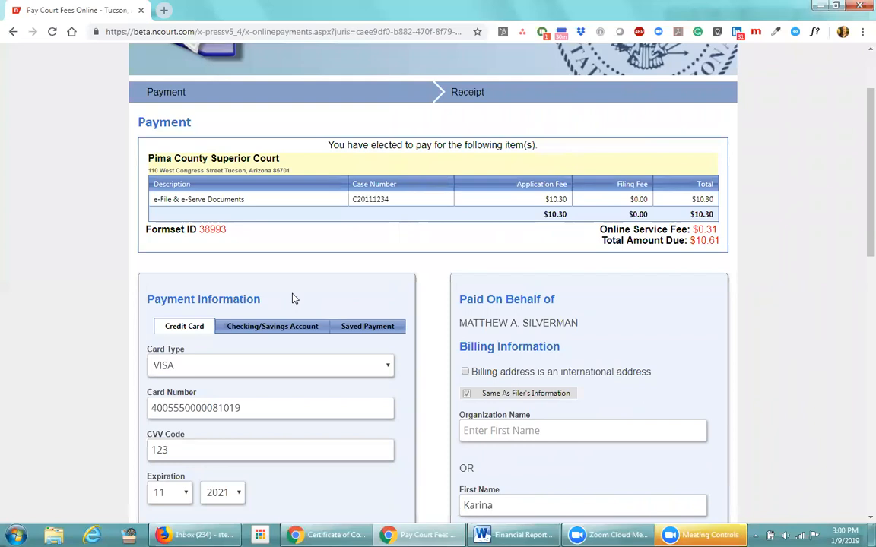
click(352, 328)
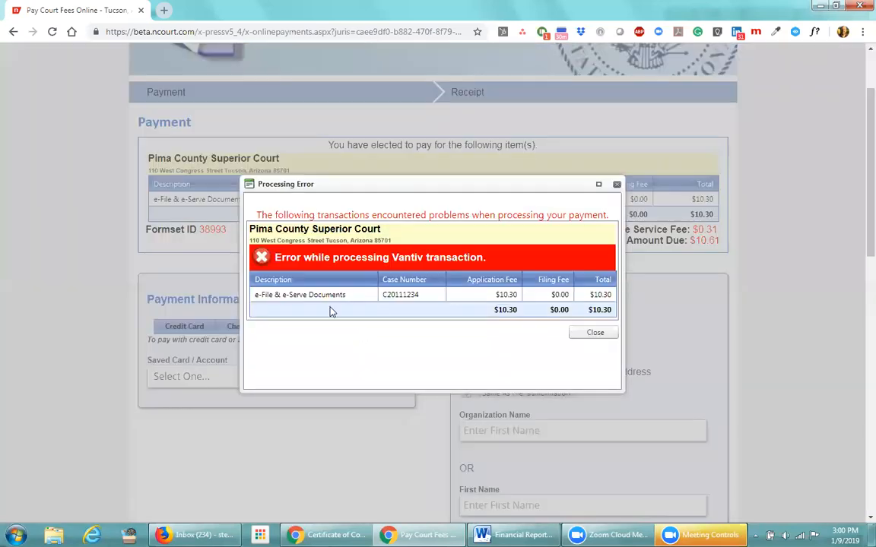
Choose the newer saved MasterCard from the Saved Card / Account list
click(587, 333)
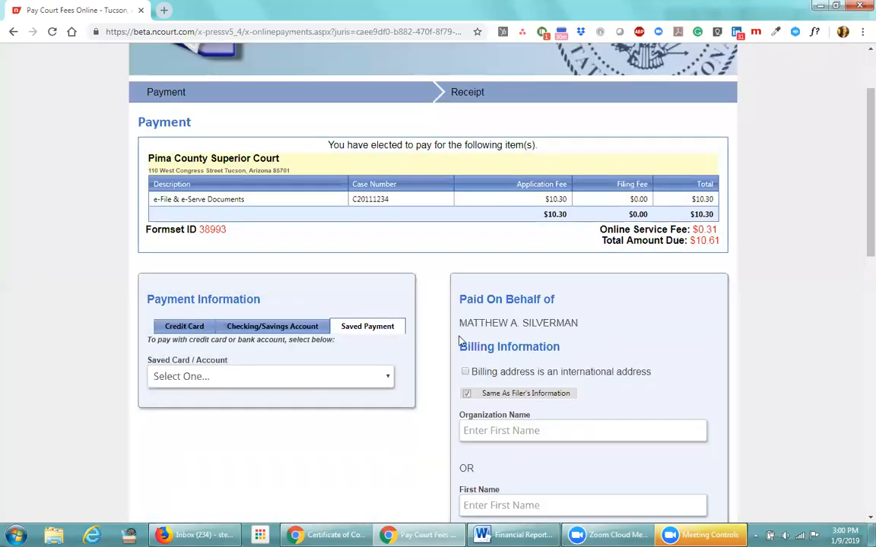
click(387, 377)
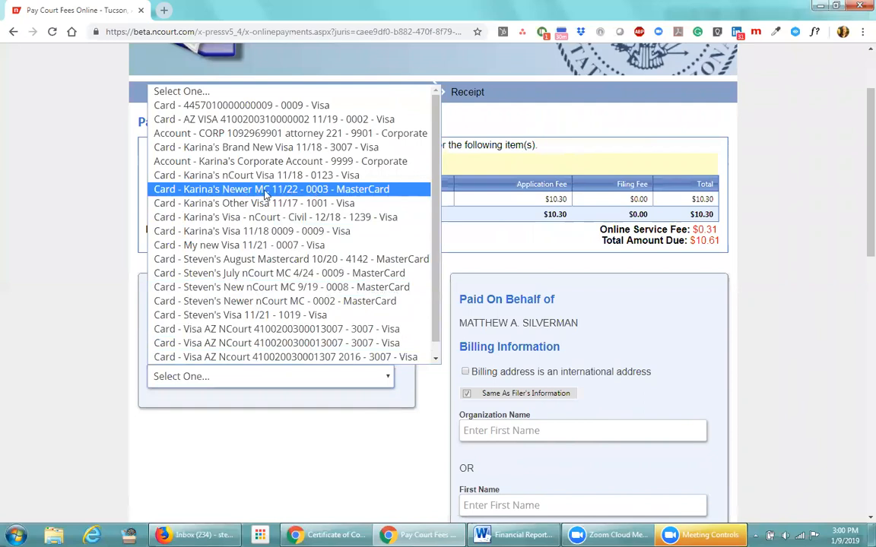
click(231, 189)
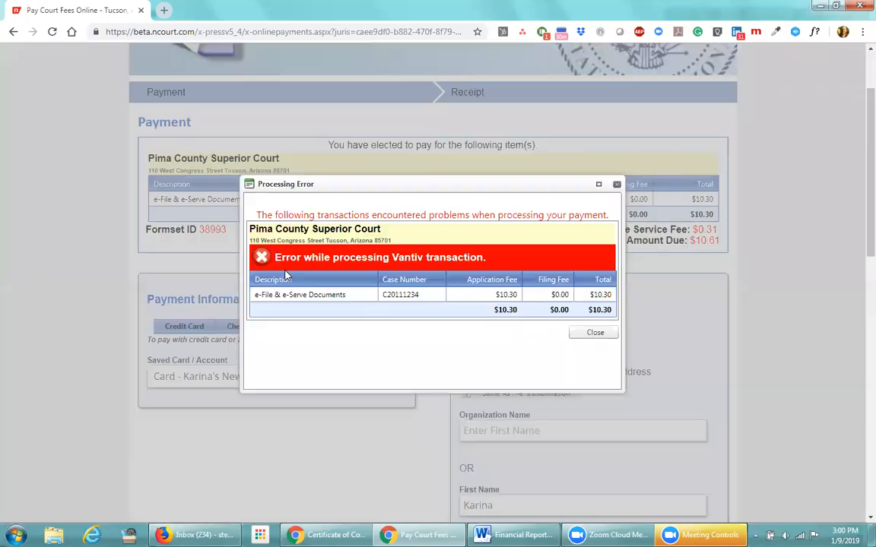
click(577, 333)
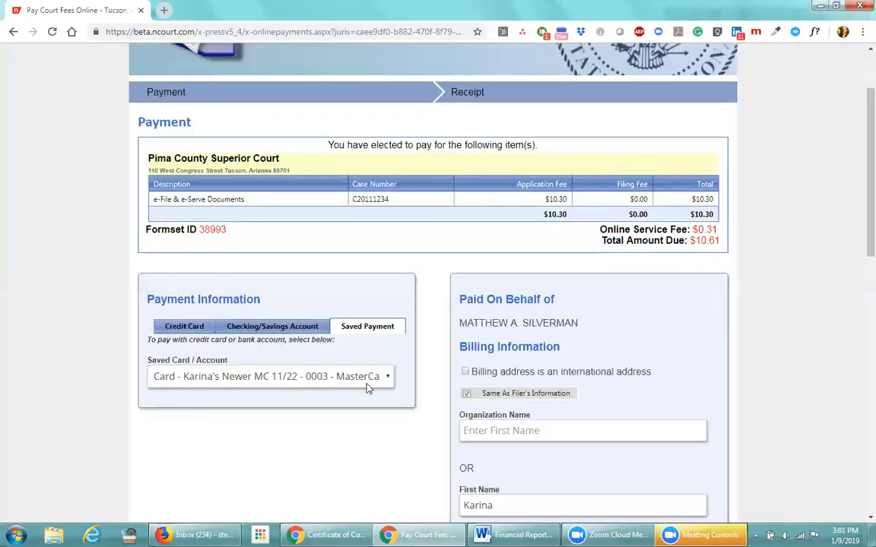
Submit the $10.61 payment with the saved card and close the resulting processing error
scroll(319, 403, down, 1)
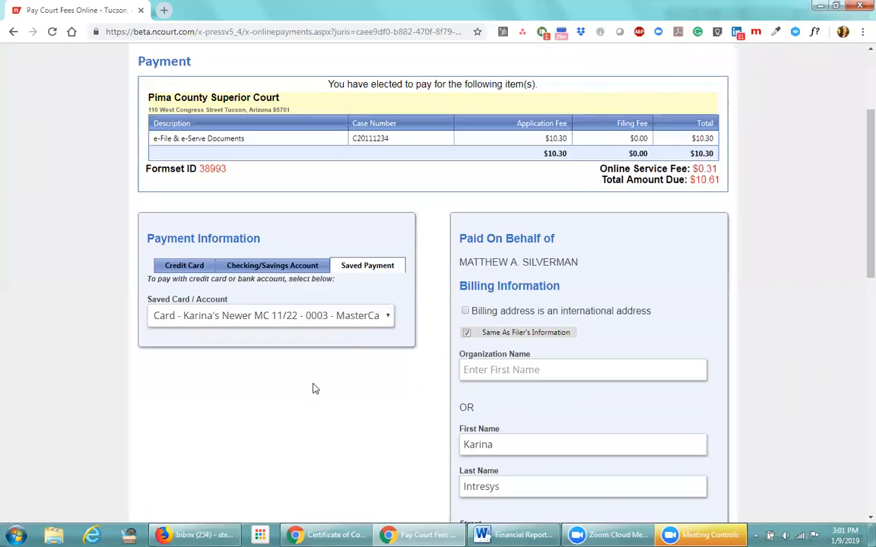
scroll(249, 287, down, 2)
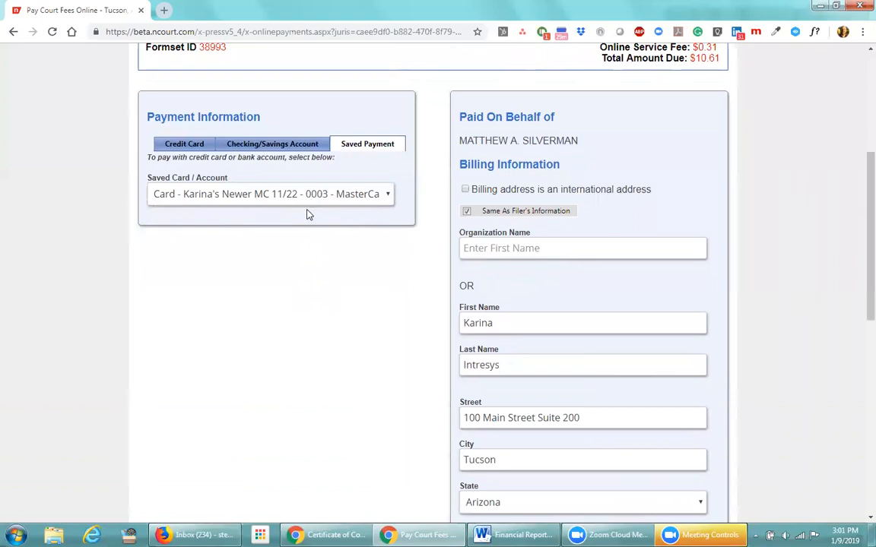
scroll(328, 297, down, 2)
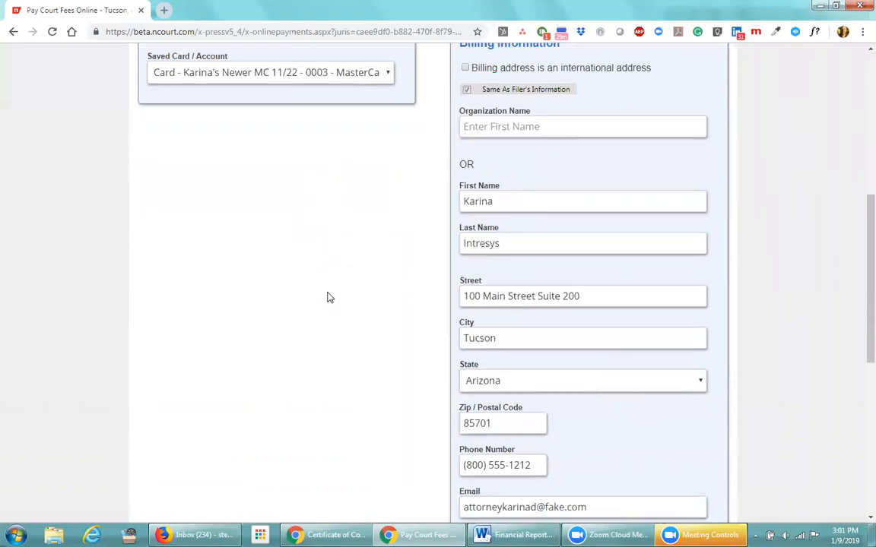
scroll(332, 322, down, 7)
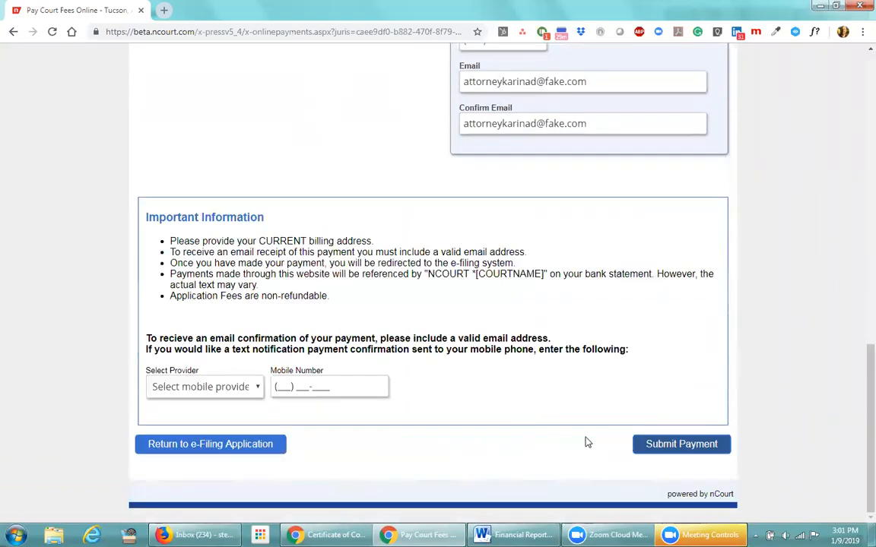
click(666, 444)
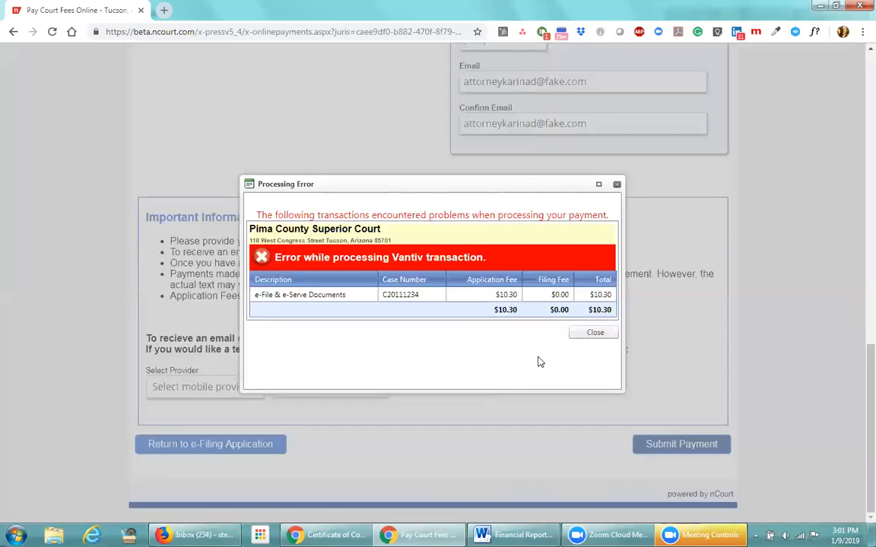
click(593, 332)
scroll(452, 416, up, 10)
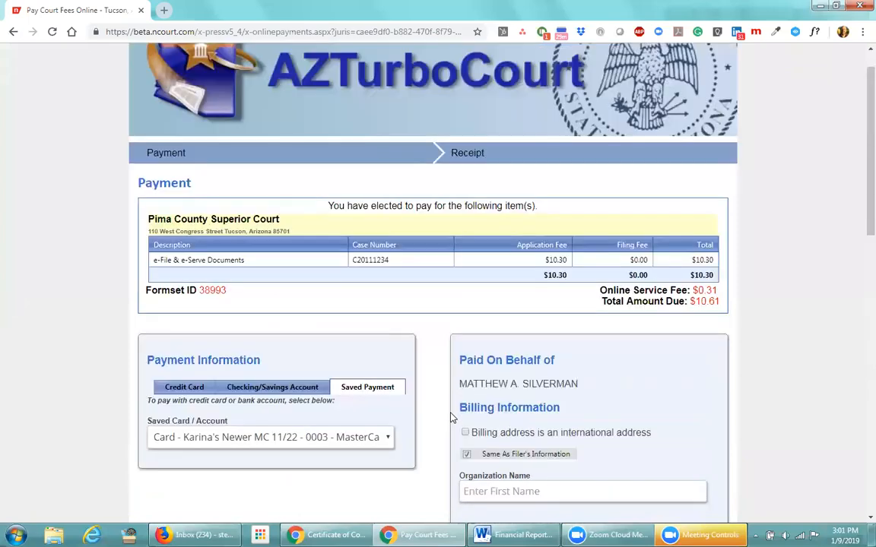
scroll(357, 455, down, 2)
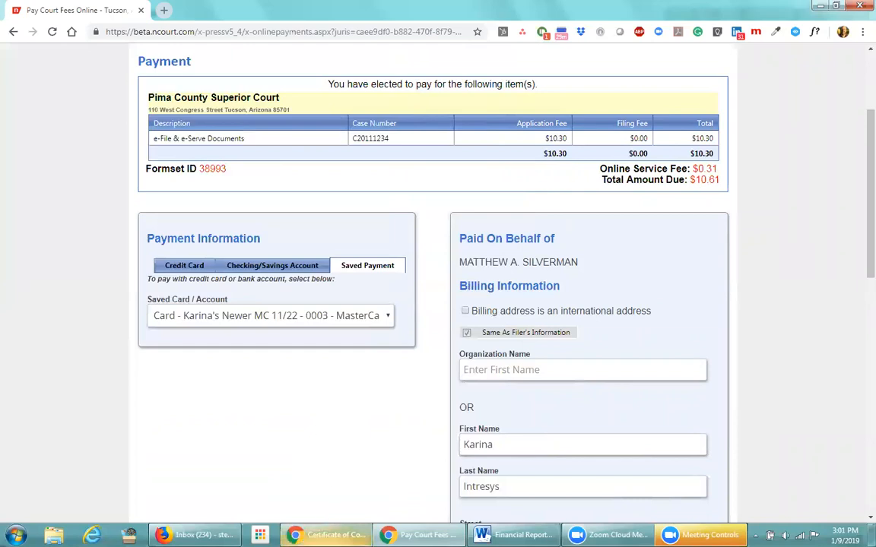
mouse_move(327, 534)
click(306, 469)
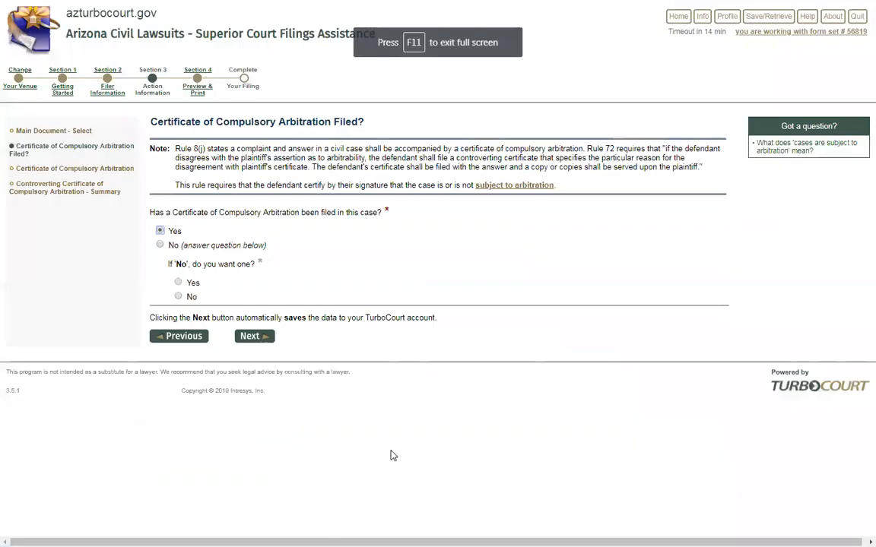
key(alt+Tab)
key(alt+Tab)
click(323, 530)
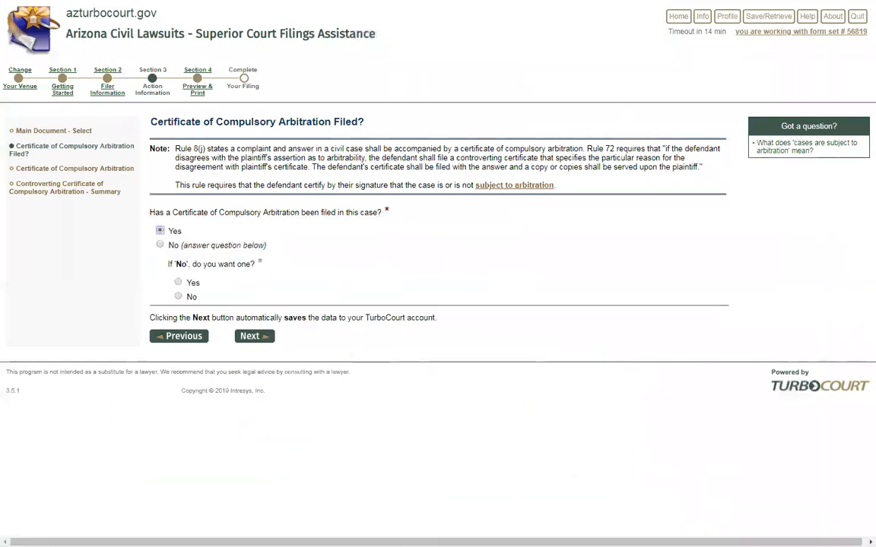
key(alt+Tab)
key(alt+Tab)
key(alt+Tab)
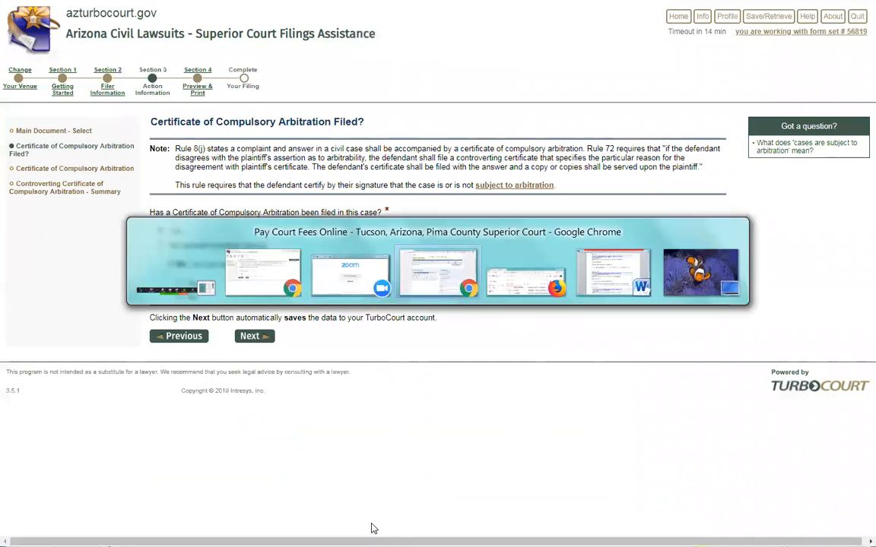
key(alt+Tab)
key(alt+Tab)
key(alt+Tab)
key(alt+Tab)
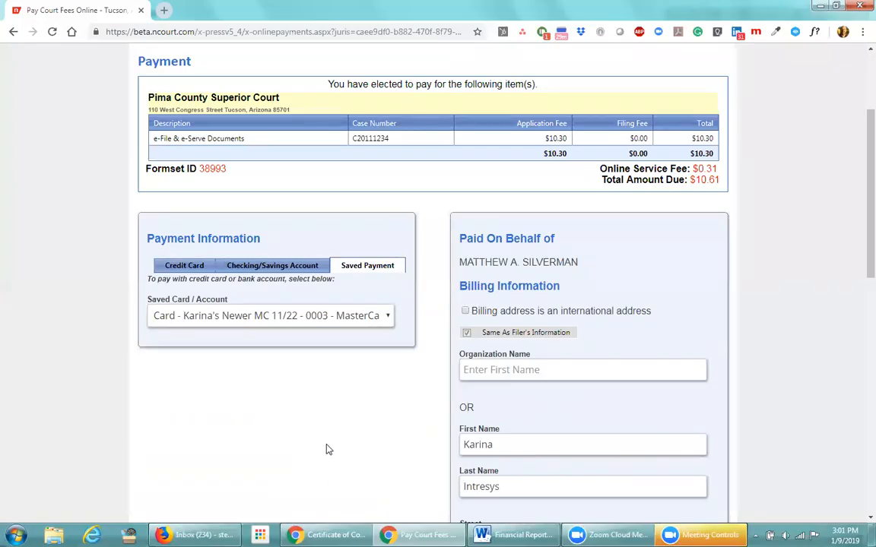
scroll(302, 435, down, 4)
scroll(303, 435, down, 10)
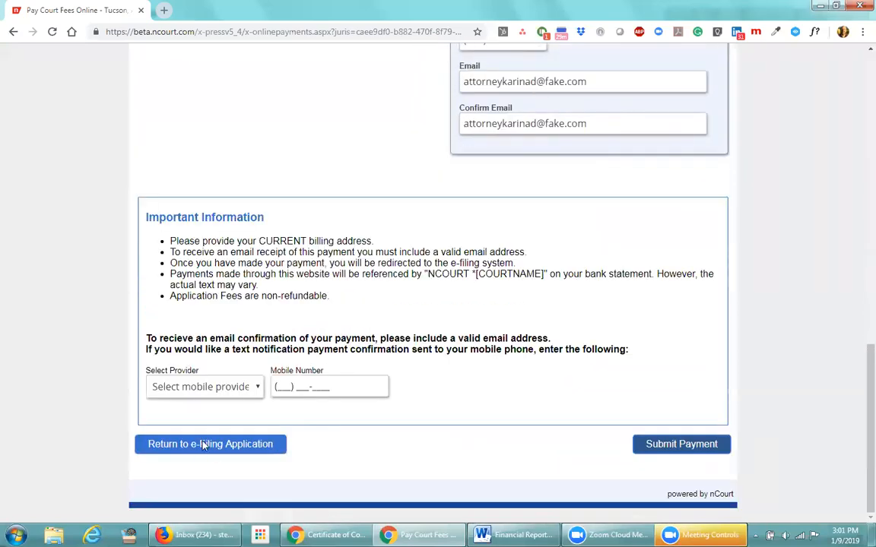
Leave the failed payment, note form set 38993 is Completed, and open form set 38316 from Home
click(260, 447)
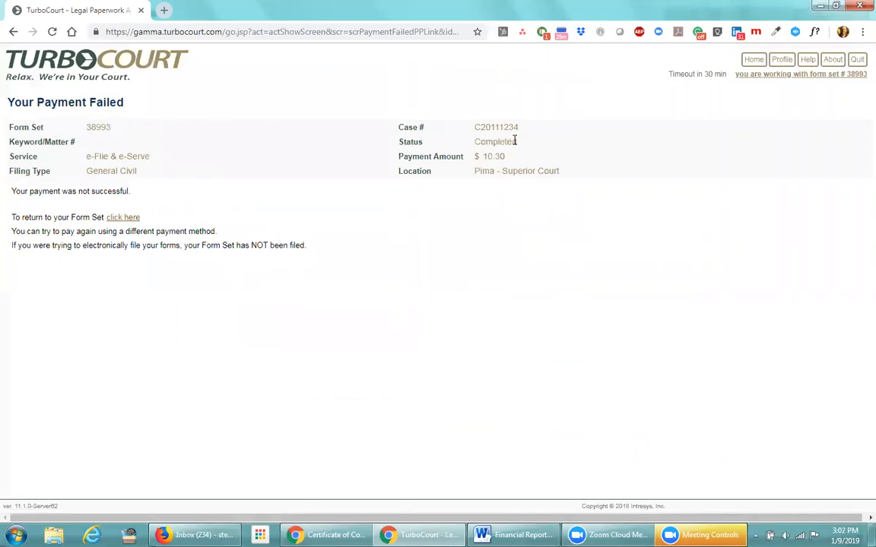
drag(516, 142, 477, 140)
click(753, 61)
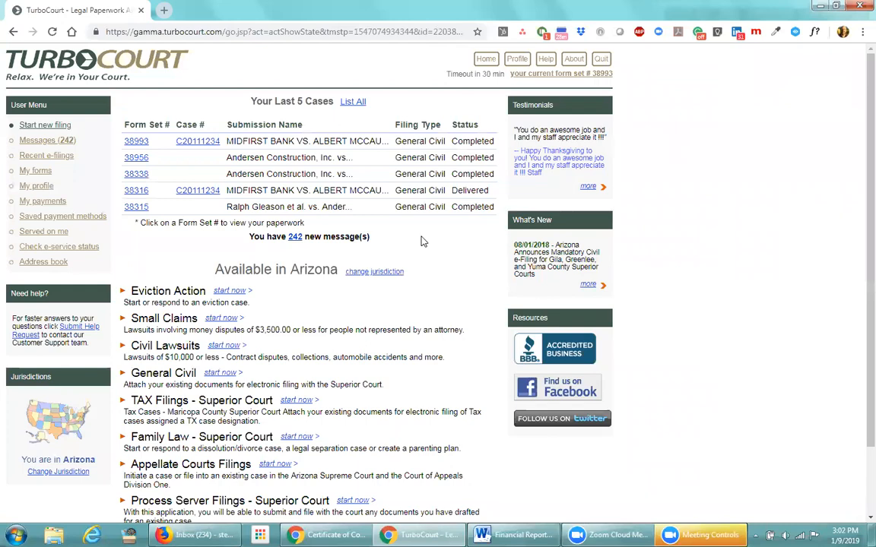
click(130, 192)
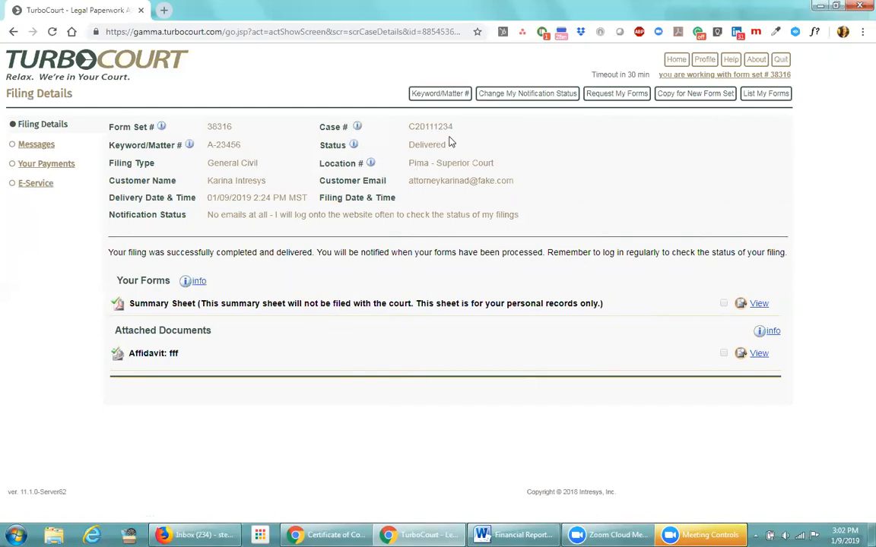
double_click(414, 126)
triple_click(495, 145)
click(496, 145)
Open form set 38316's submission confirmation message and mark it as read
click(44, 147)
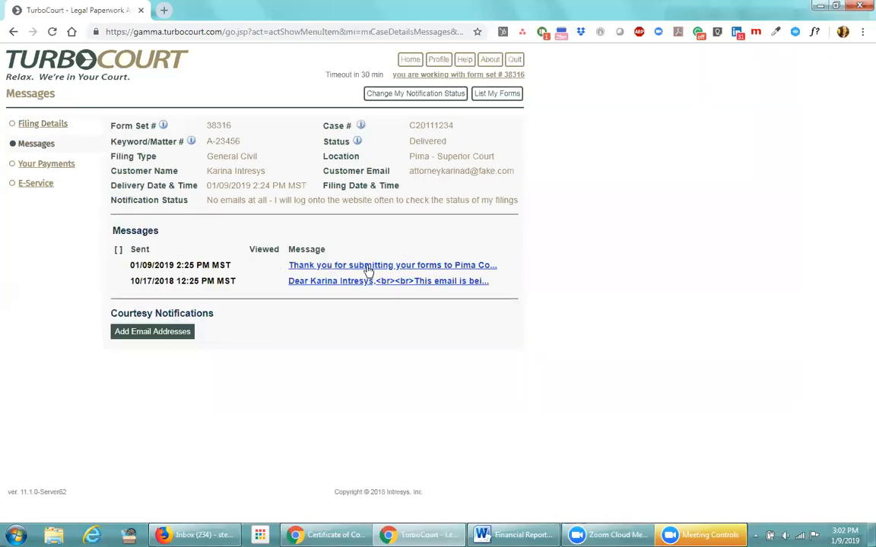
click(368, 270)
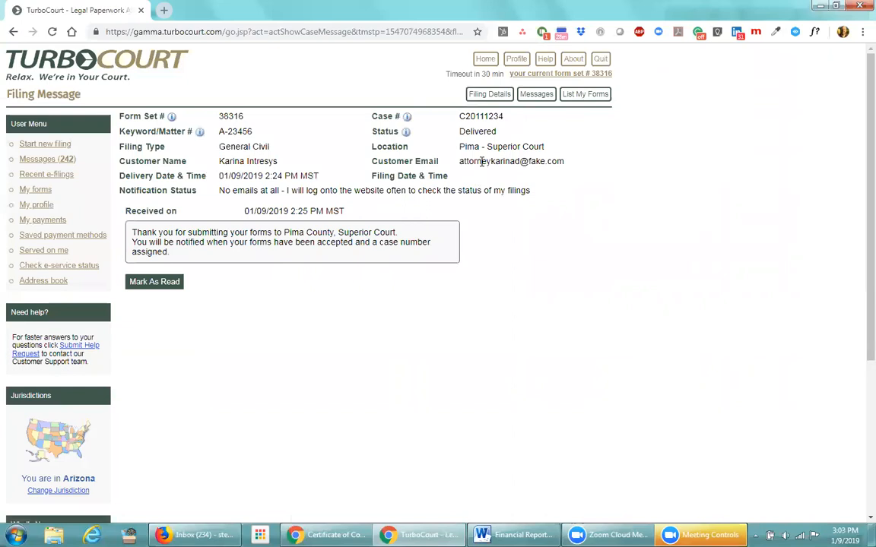
drag(496, 131, 461, 131)
click(305, 255)
click(145, 283)
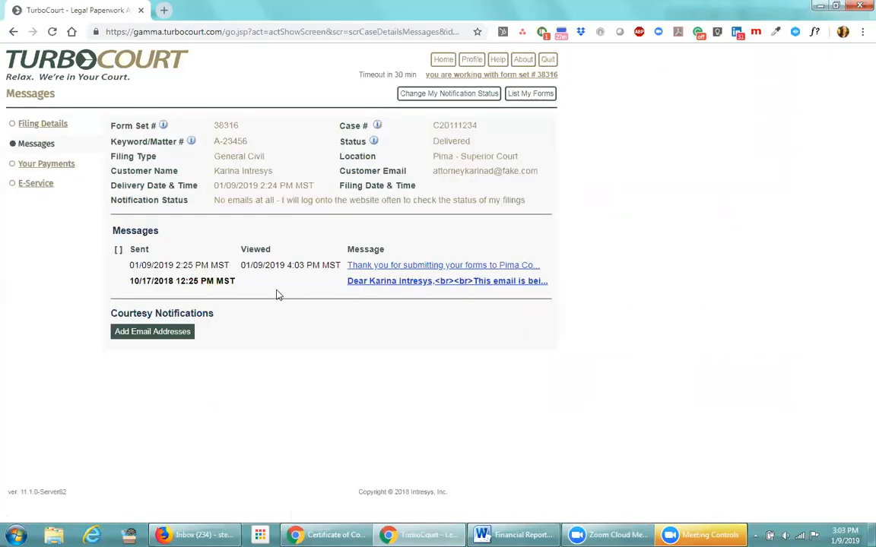
Review the $10.61 payment and its fee breakdown for matter A-23456, then close the details window
click(43, 167)
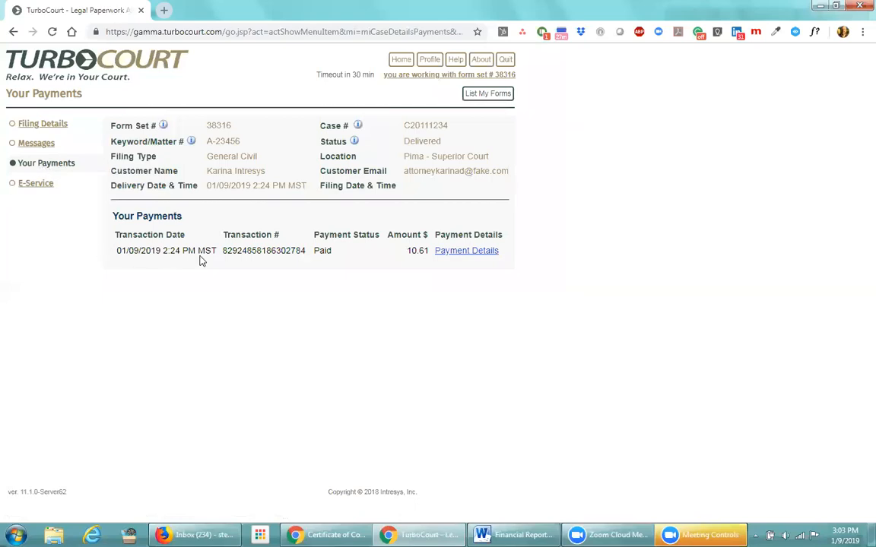
drag(304, 250, 223, 251)
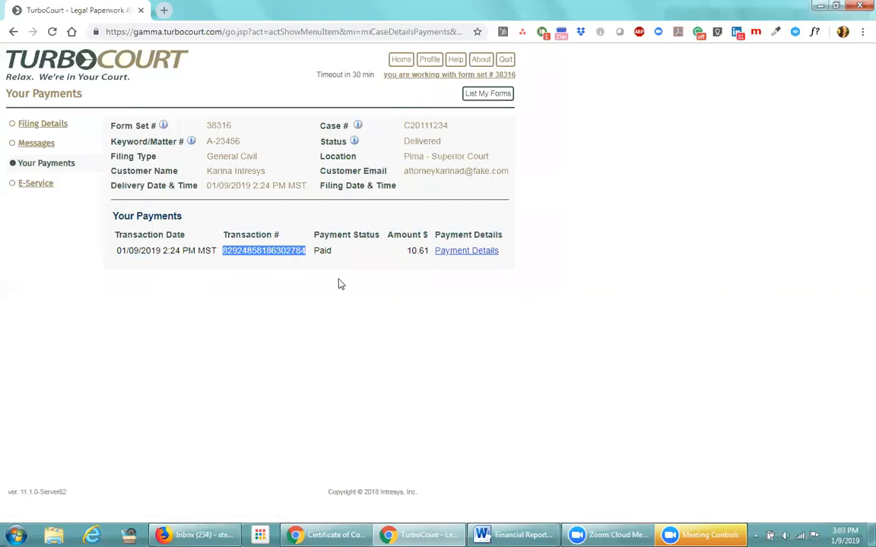
click(470, 251)
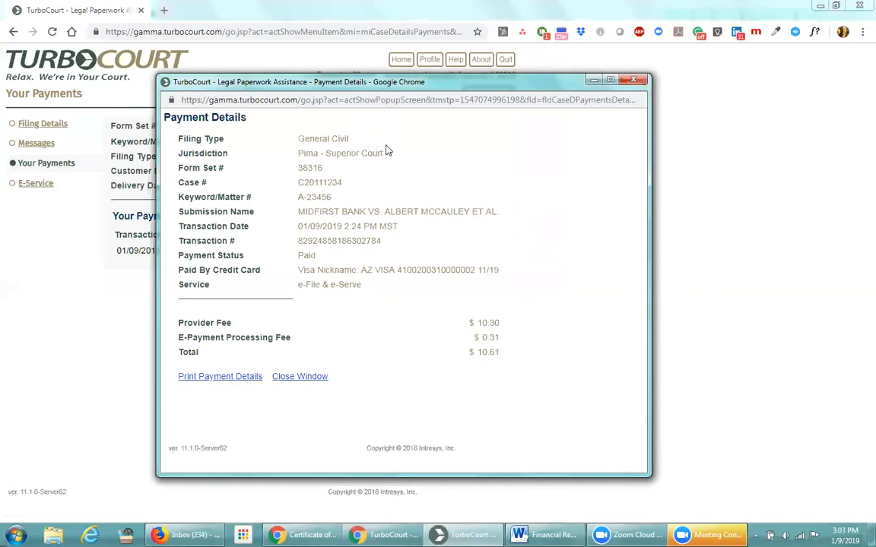
triple_click(341, 199)
click(450, 224)
drag(357, 269, 298, 270)
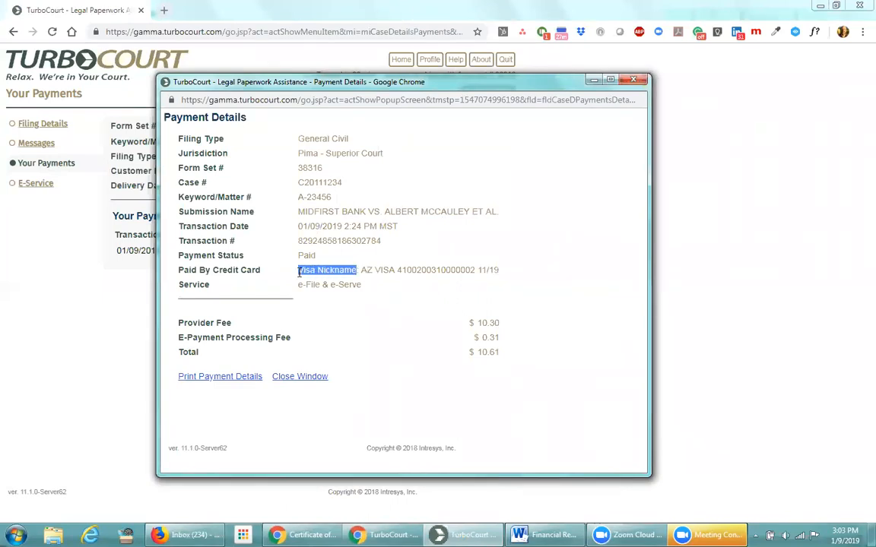
click(378, 292)
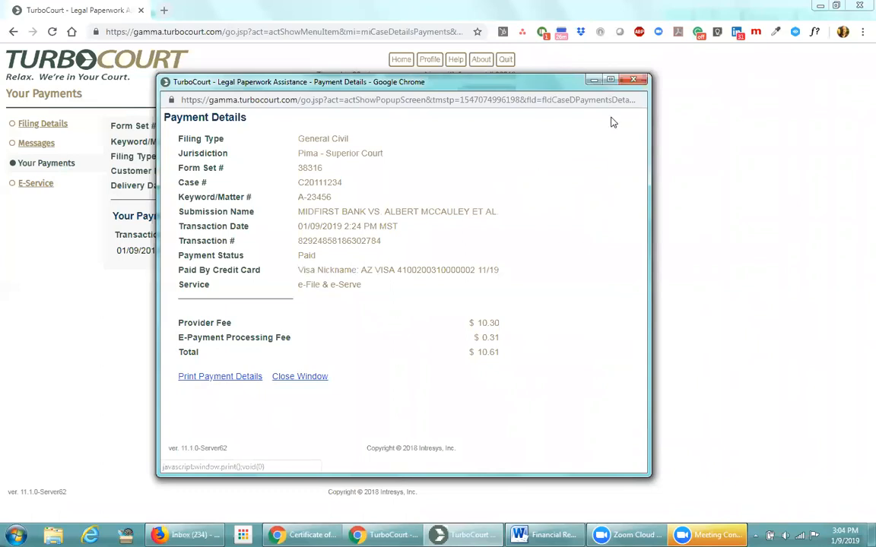
click(632, 79)
click(304, 294)
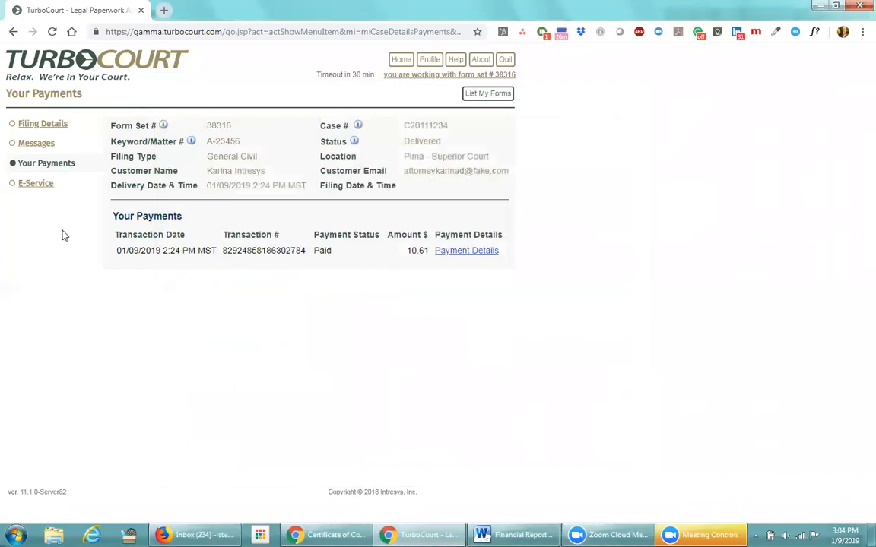
Open the E-Service page and review the five recipients' request sent dates
click(33, 184)
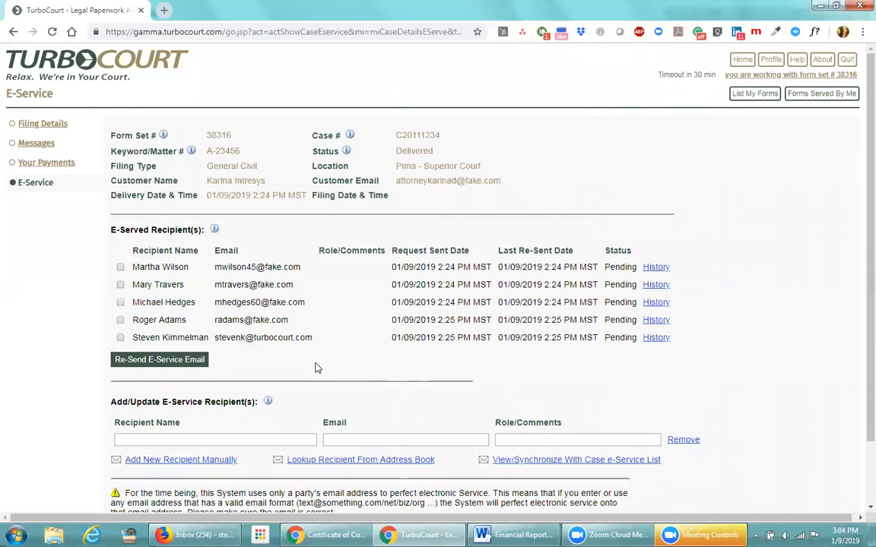
drag(392, 267, 490, 266)
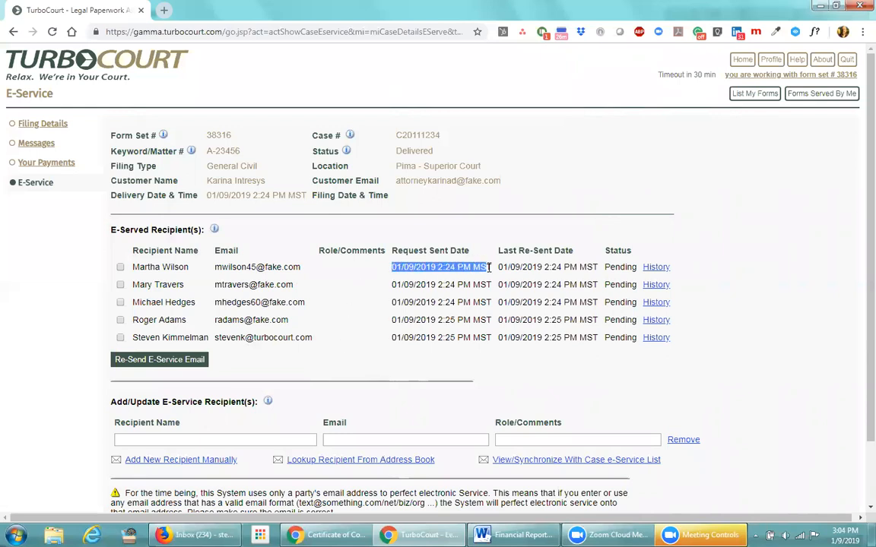
click(363, 359)
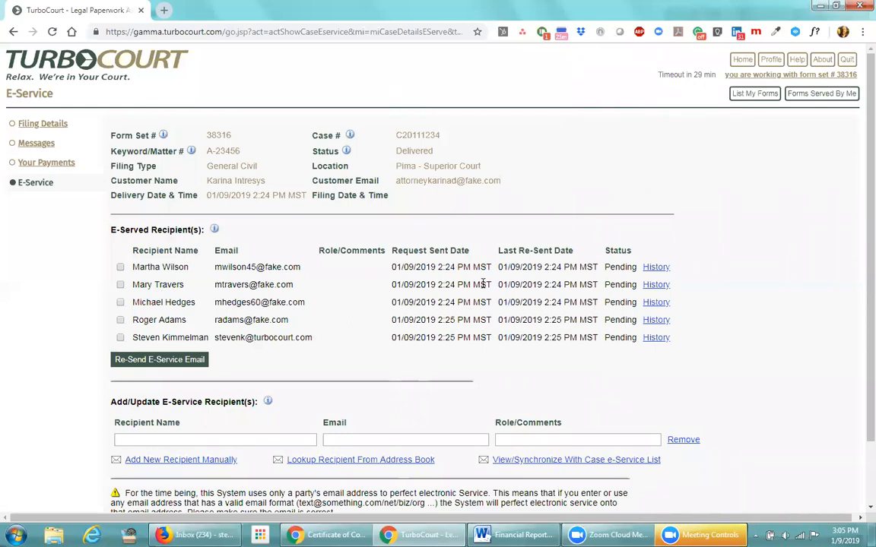
drag(491, 267, 390, 266)
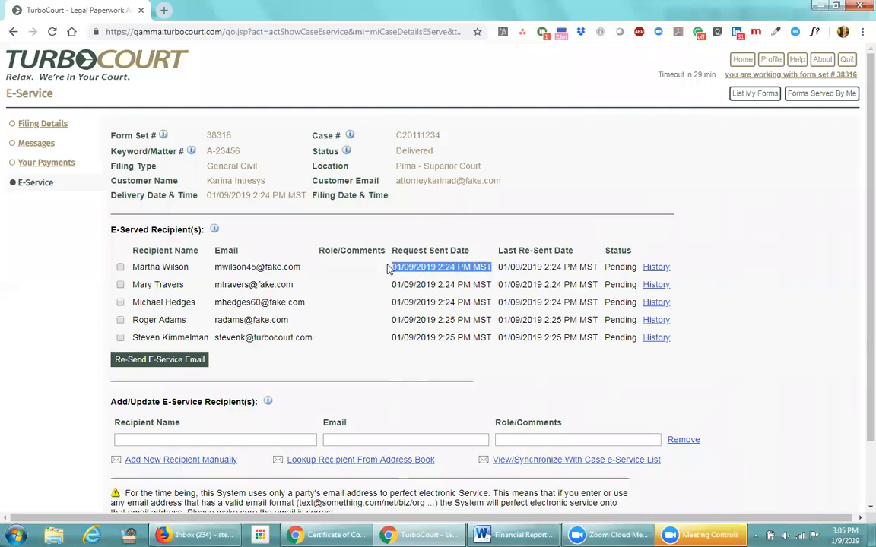
click(388, 362)
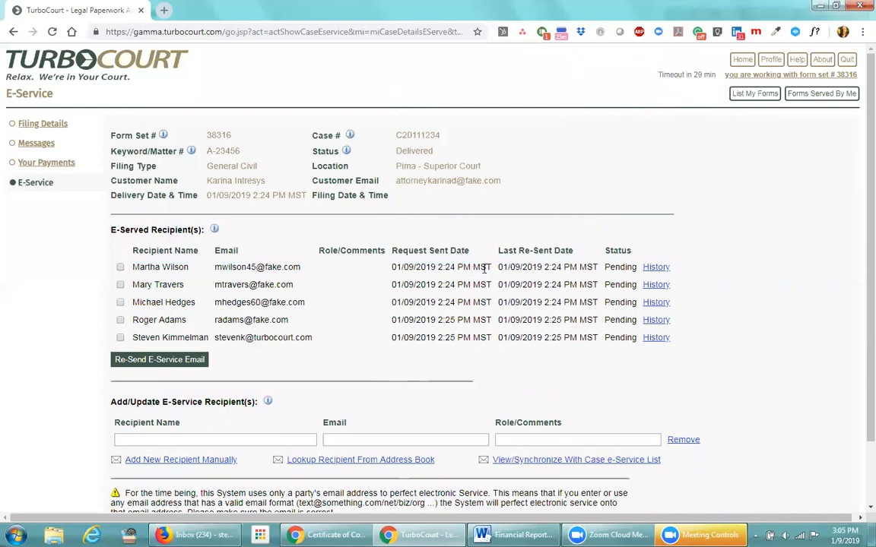
drag(490, 266, 380, 287)
click(380, 288)
Re-send the e-service email to the fourth recipient and check its new re-sent date
drag(498, 302, 469, 319)
click(379, 335)
click(120, 320)
click(140, 367)
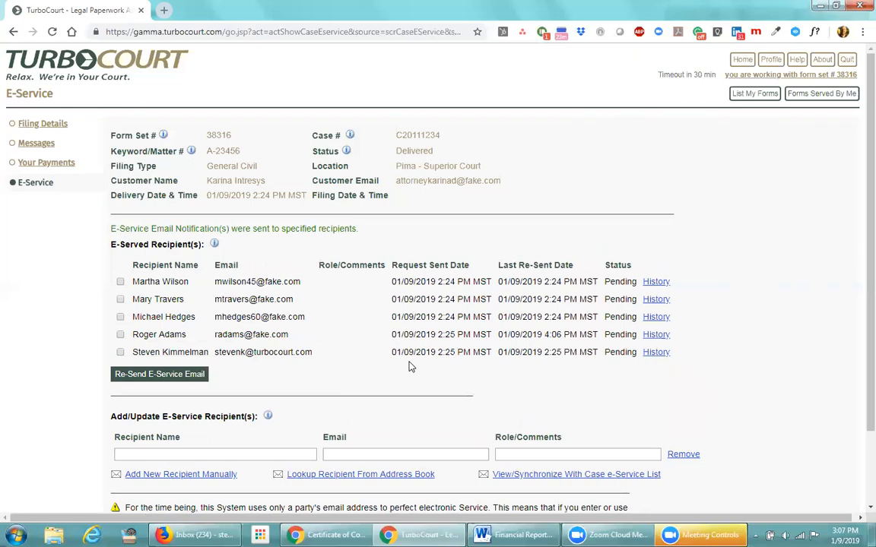
drag(498, 335, 598, 333)
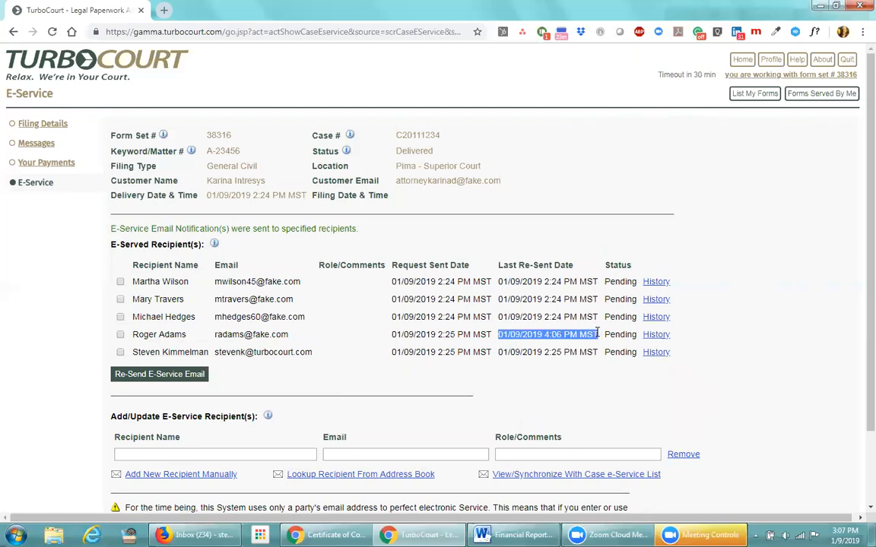
View the fourth recipient's notification history, then go back to the e-service recipient list
click(656, 336)
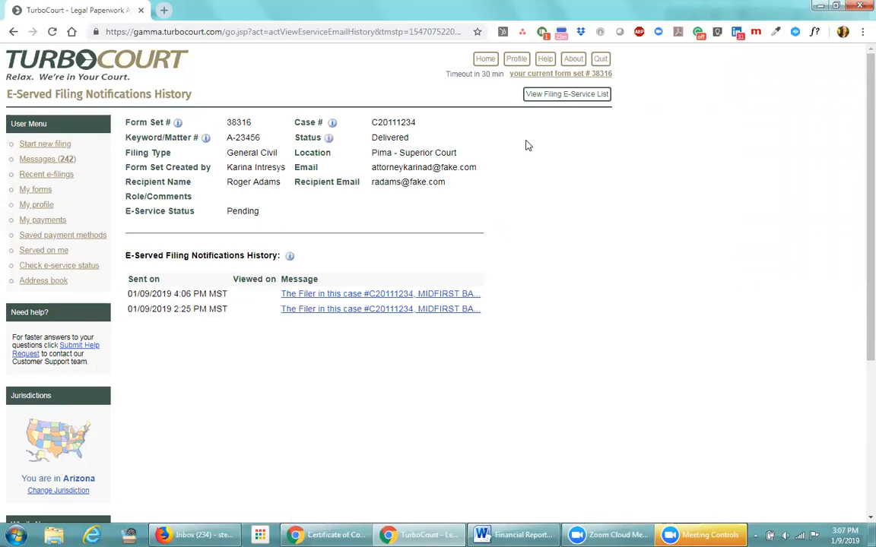
click(566, 99)
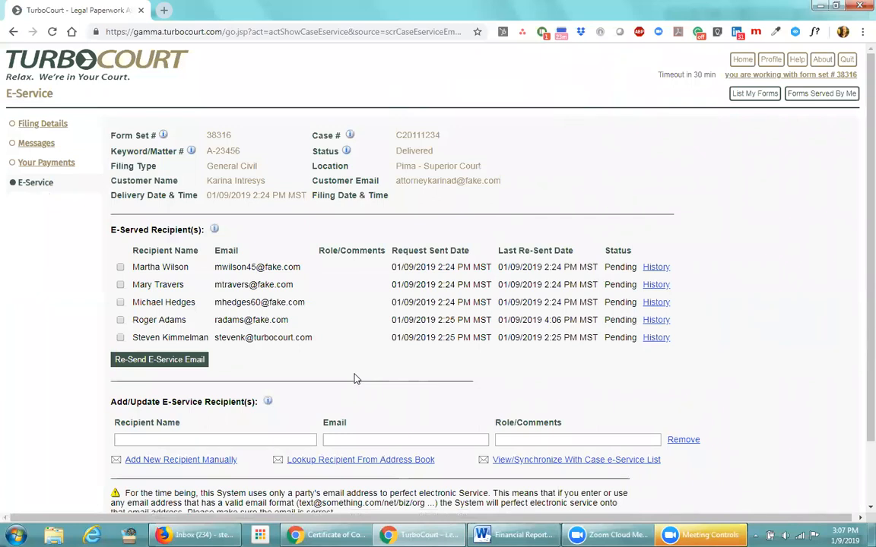
scroll(354, 370, down, 1)
Add a new e-service recipient with their full name and e-mail address and send notifications
click(130, 376)
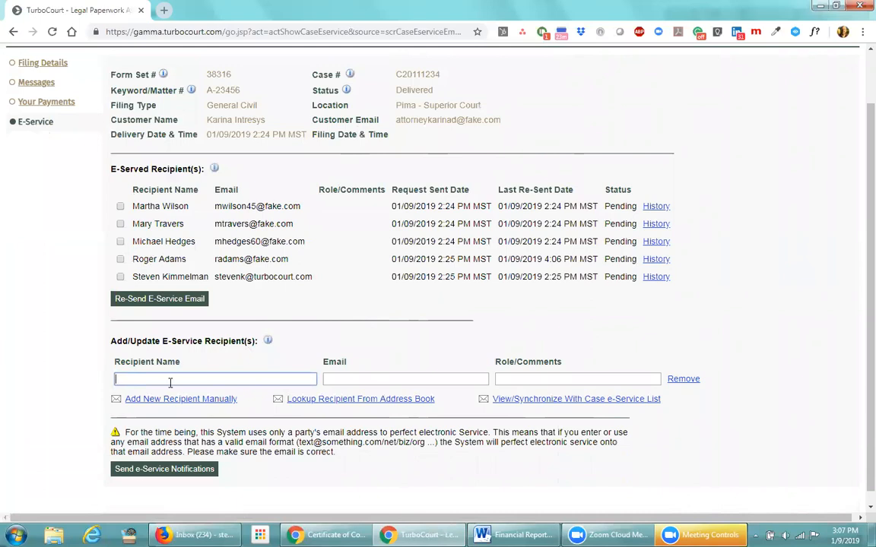
text(Pu)
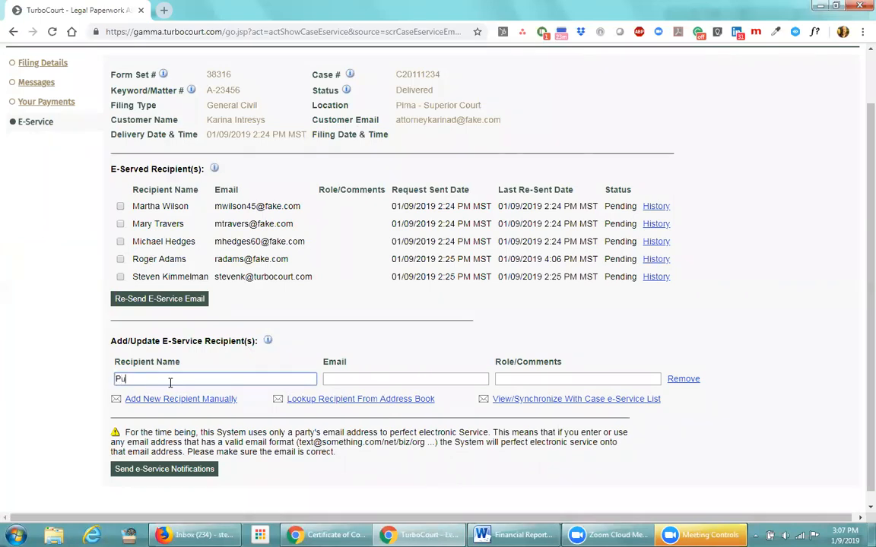
text(al)
key(BackSpace)
key(BackSpace)
key(BackSpace)
text(aul Smithy)
key(BackSpace)
key(Tab)
text(psmith@fake.com)
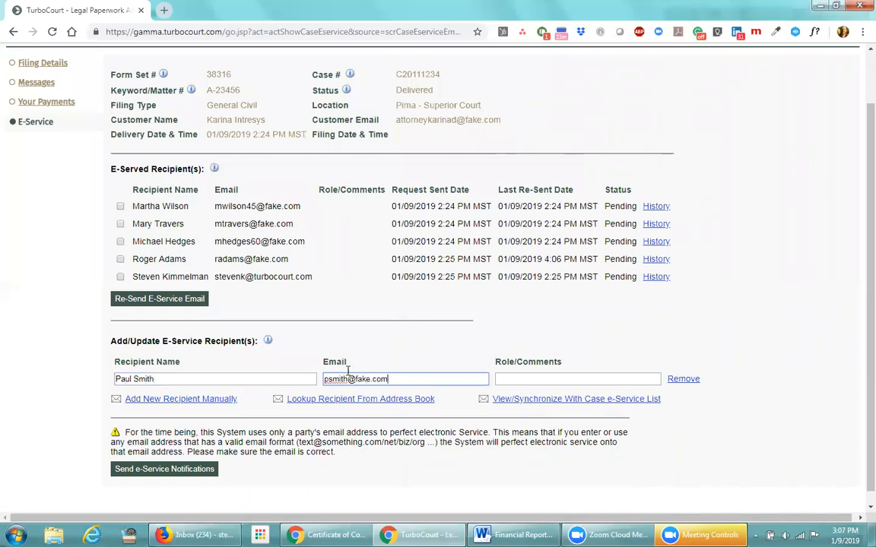
click(170, 472)
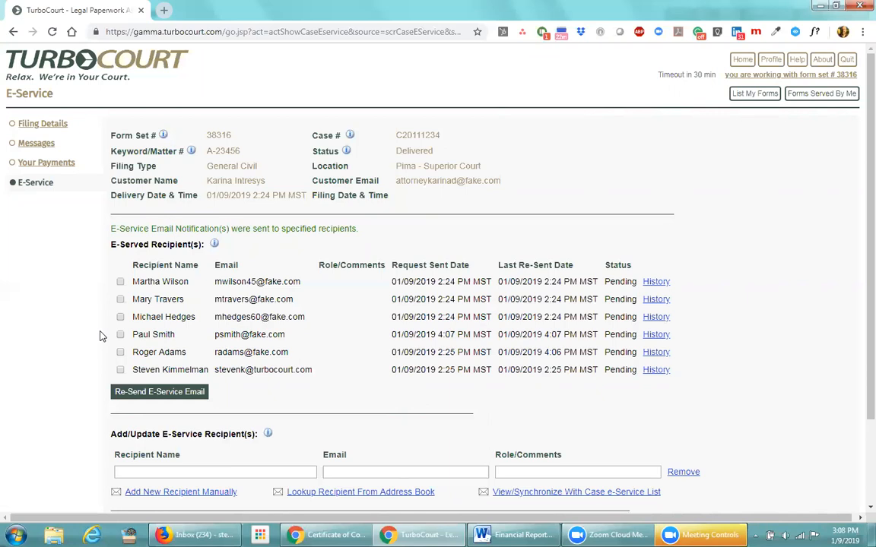
Check the updated six-recipient list, then bring the Gmail inbox window forward
scroll(100, 336, down, 1)
scroll(100, 336, down, 1)
scroll(100, 336, up, 2)
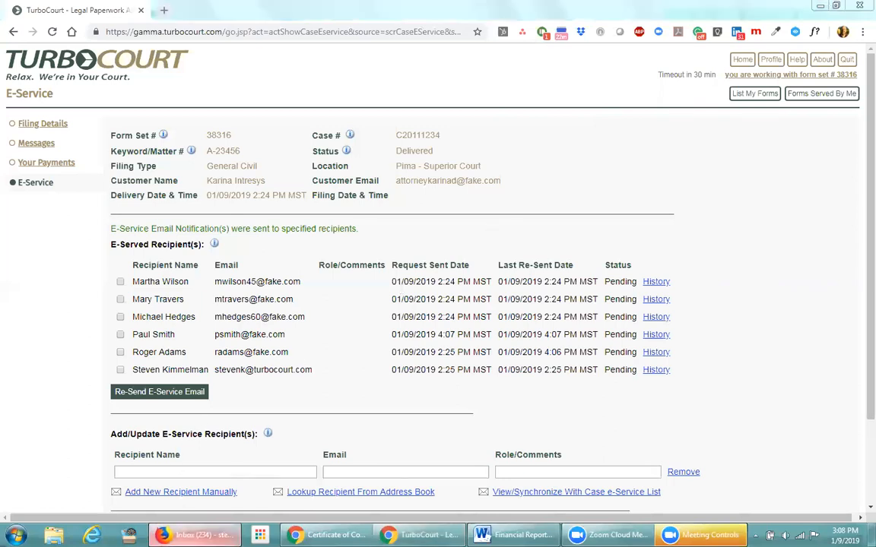
click(194, 535)
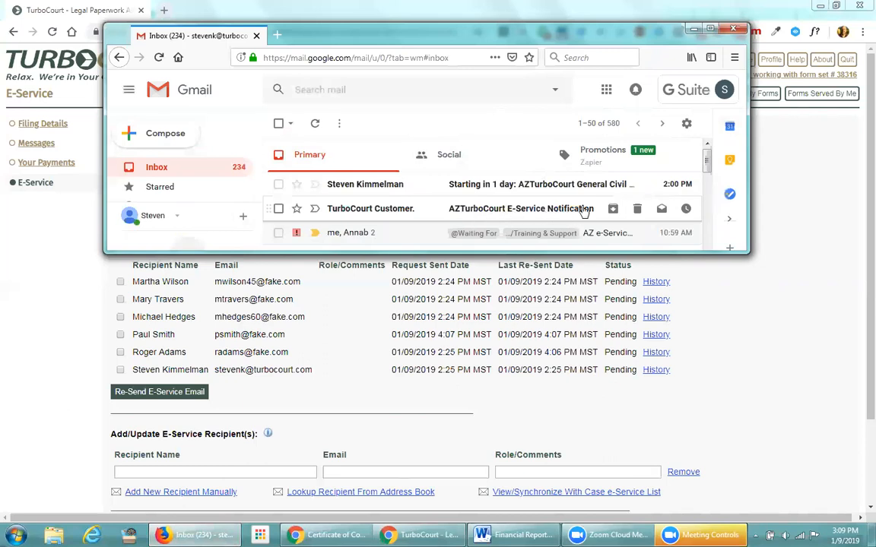
Read the AZTurboCourt E-Service Notification email in Gmail, then return to the TurboCourt home page
click(499, 216)
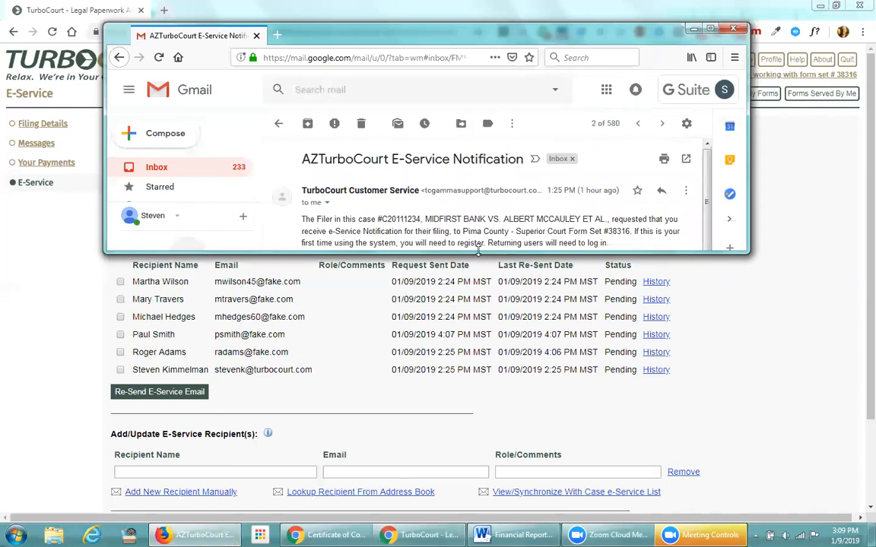
drag(478, 251, 486, 407)
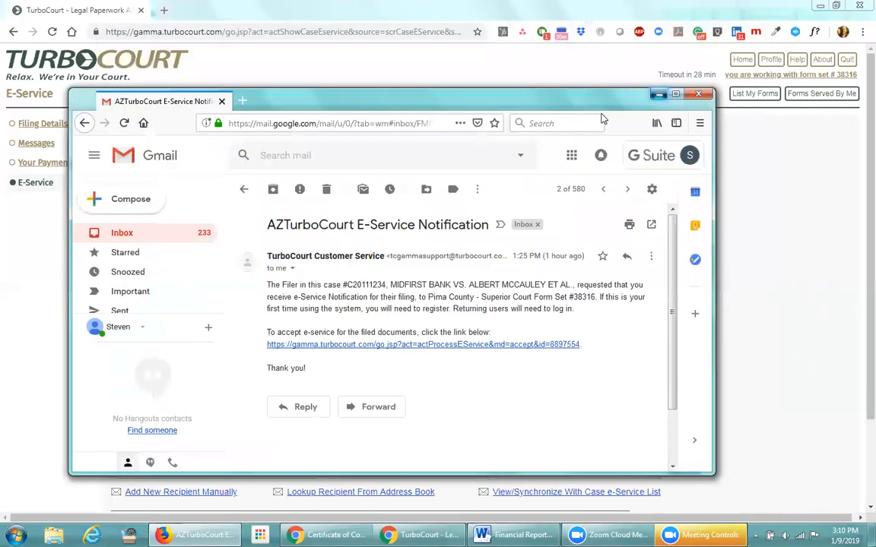
key(alt+Tab)
click(760, 75)
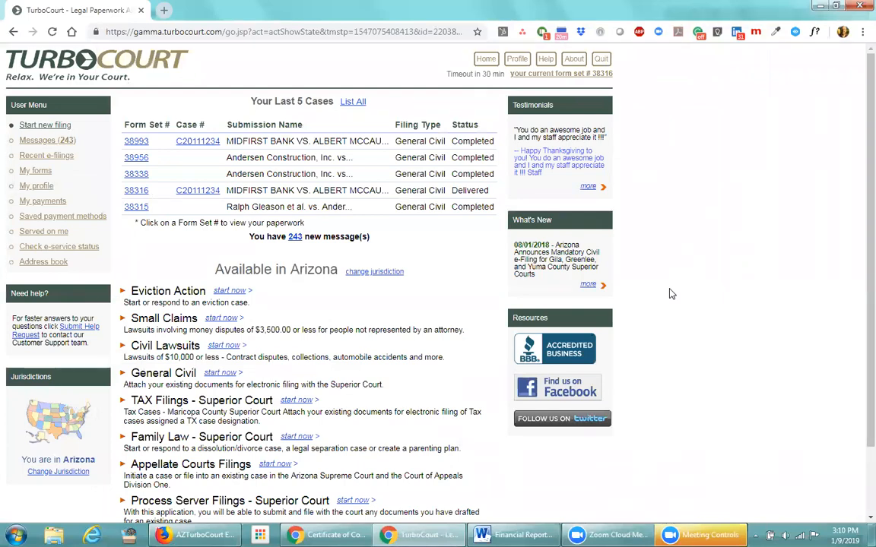
Log out and log in as the other attorney user, noting the 7 new E-Service requests
click(602, 64)
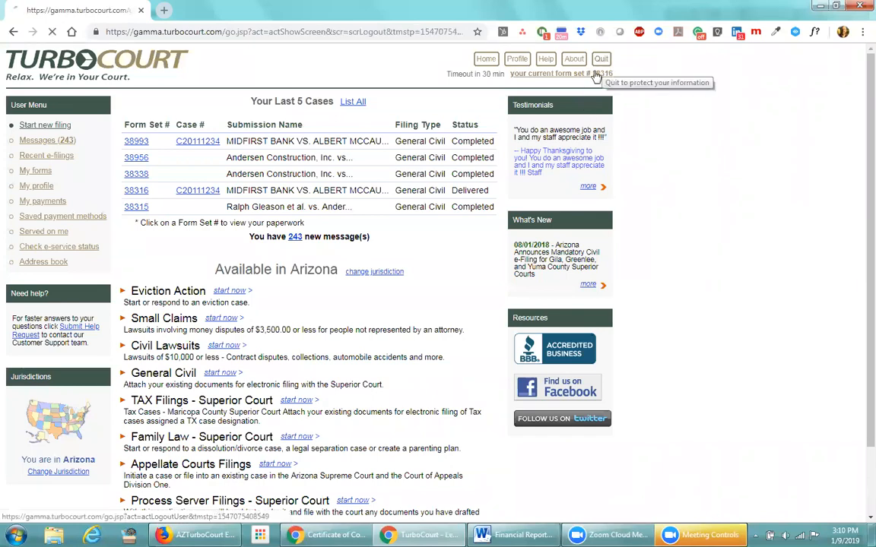
click(98, 196)
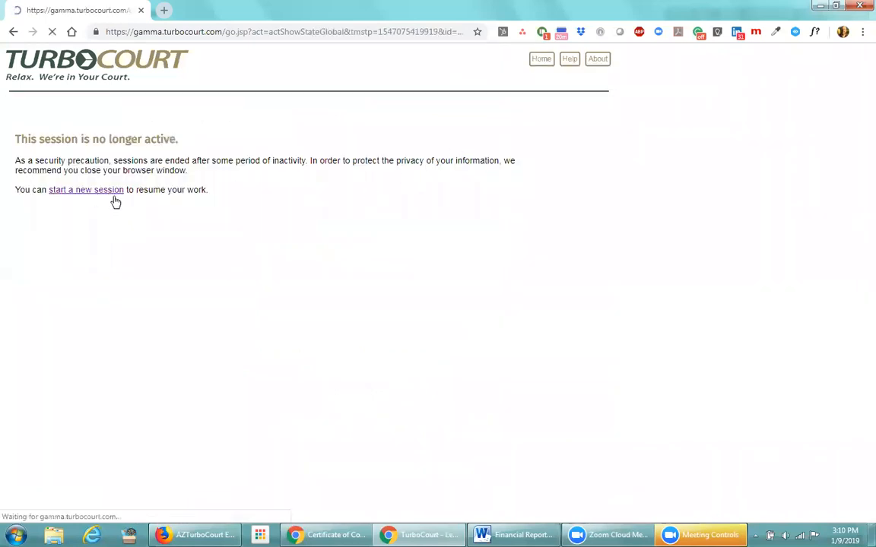
text(attorneydonna)
double_click(541, 143)
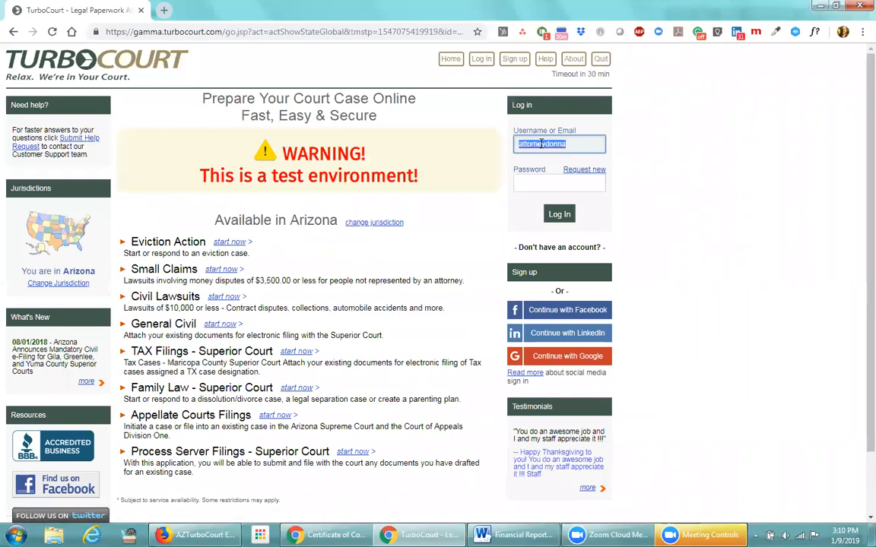
click(533, 183)
text(•••••••••••••)
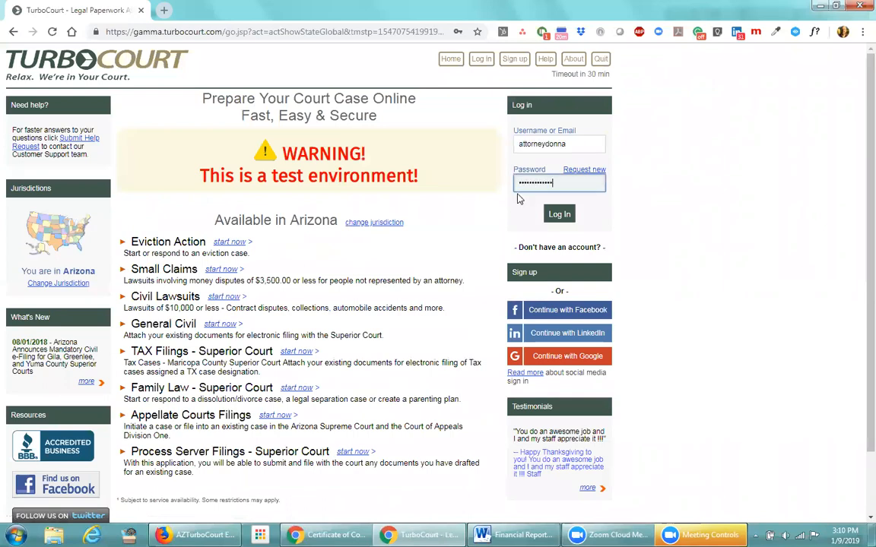
key(Return)
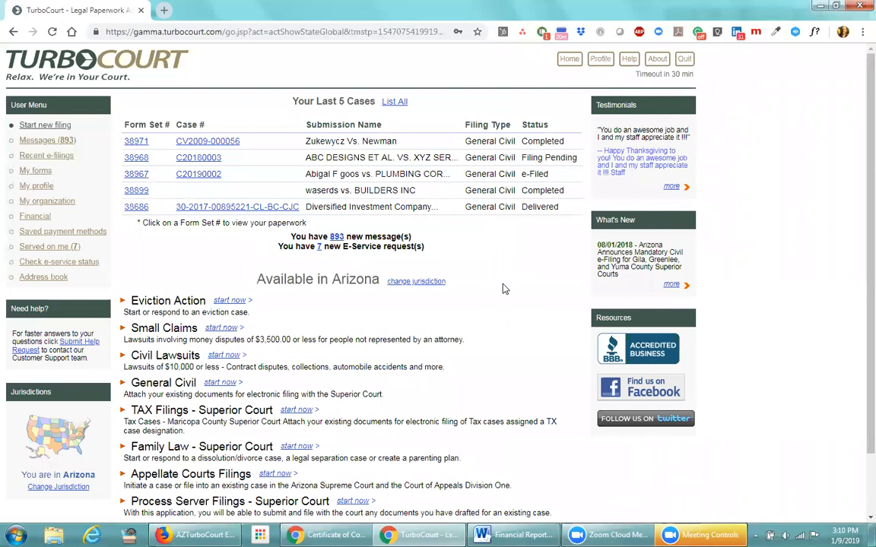
drag(276, 251, 430, 251)
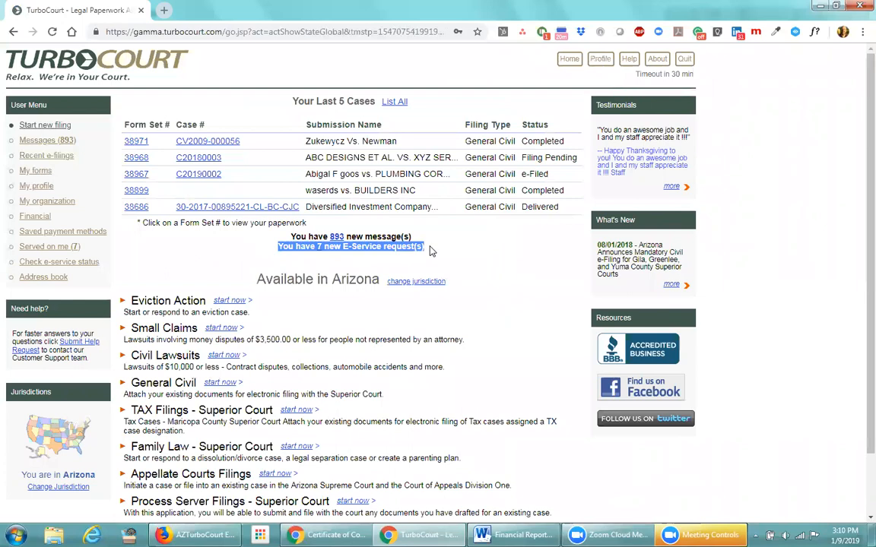
click(337, 259)
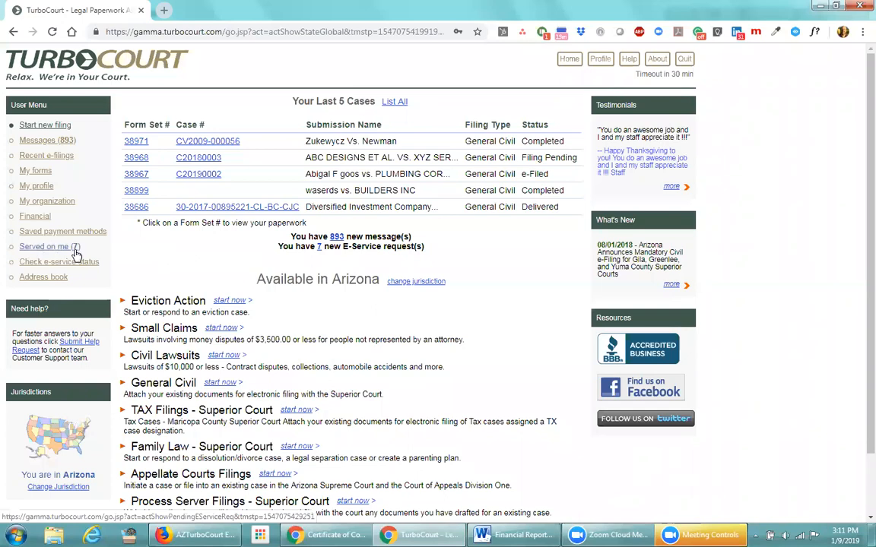
Open the 7 pending e-service requests and view form set 33126's served documents
click(318, 248)
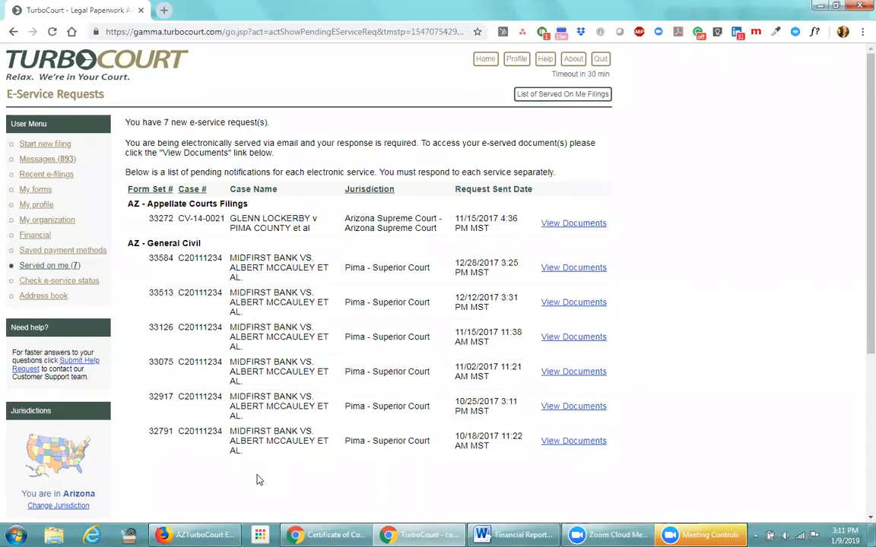
click(570, 340)
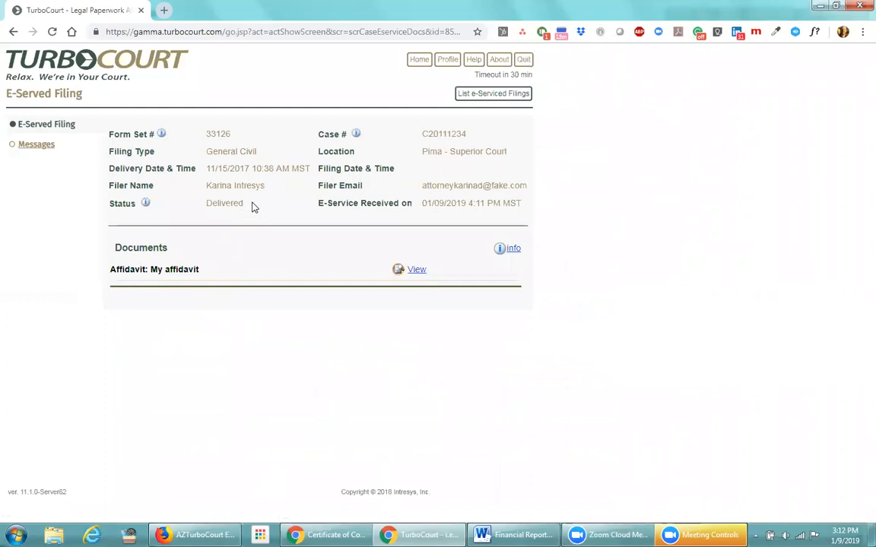
Highlight form set 33126's Delivered status, then return home where 6 new requests remain
double_click(232, 203)
click(224, 219)
drag(248, 205, 207, 206)
click(416, 66)
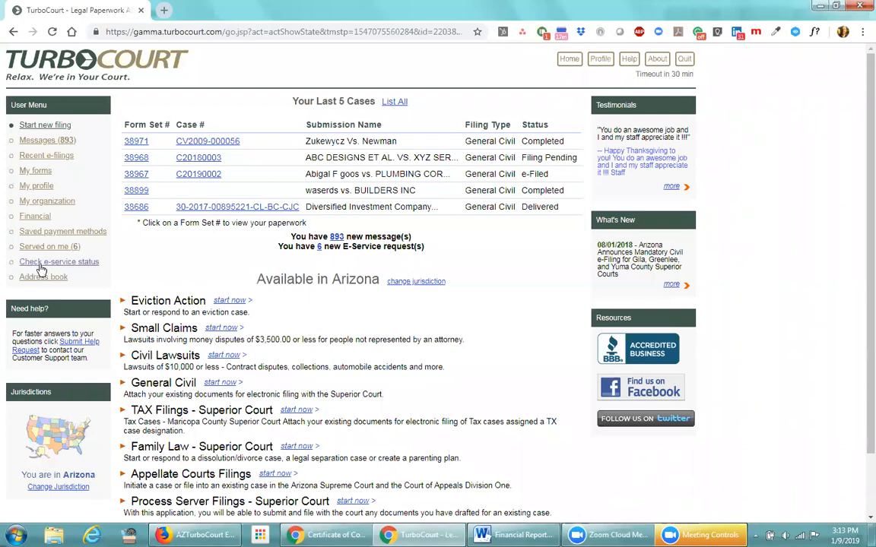
In Check E-Service Status, list all filings served by me and note the 36-result total
click(74, 261)
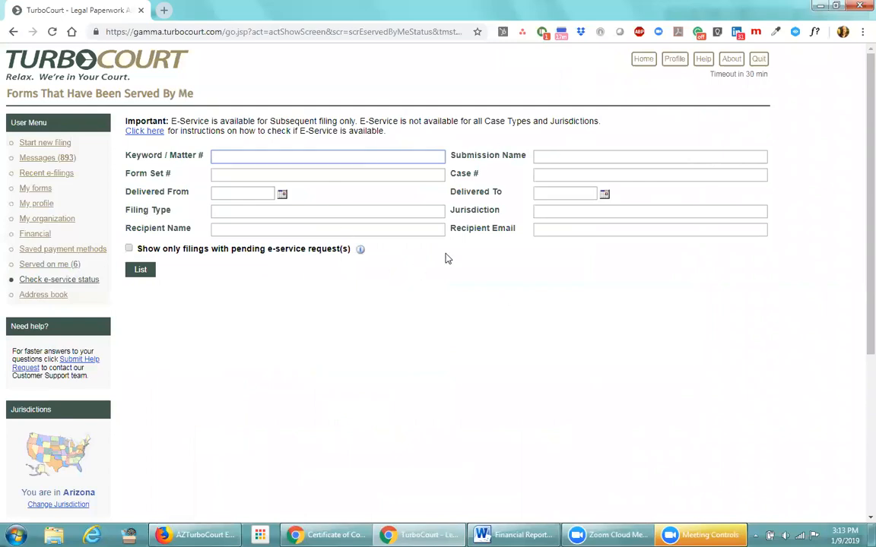
click(294, 175)
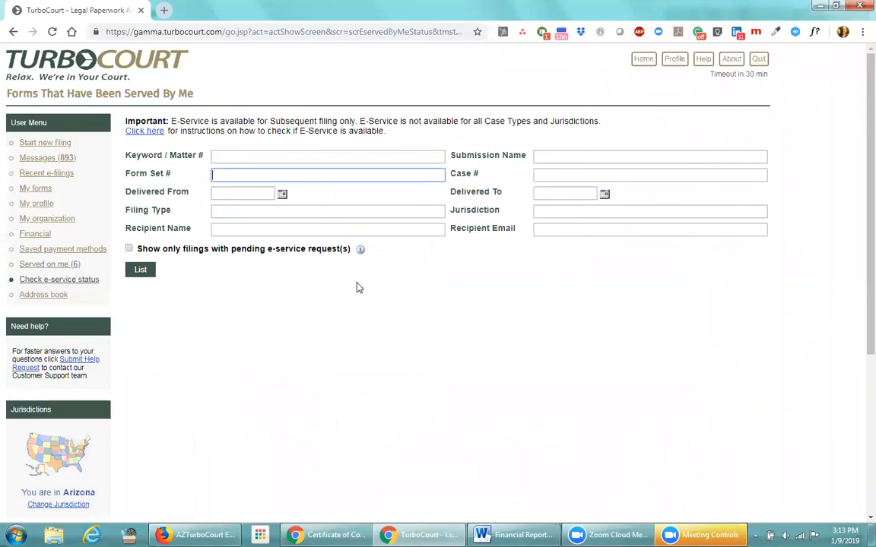
click(139, 269)
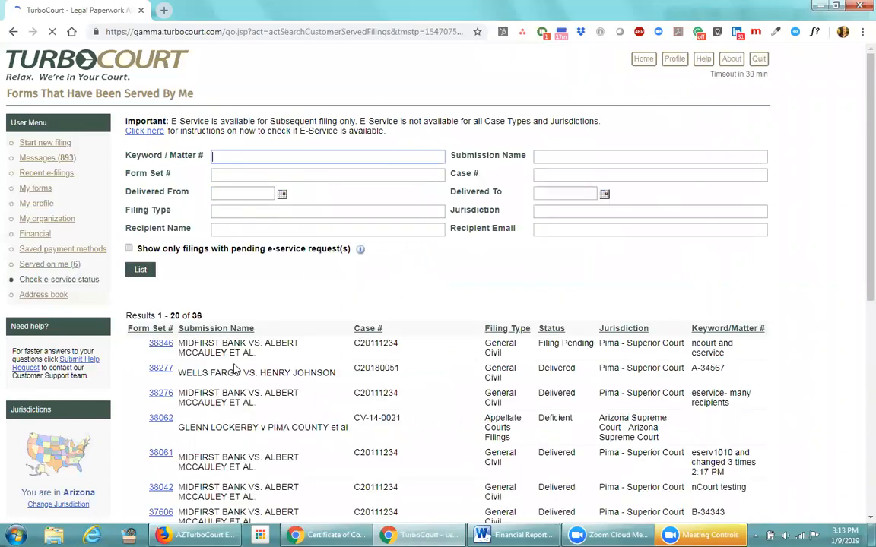
double_click(196, 316)
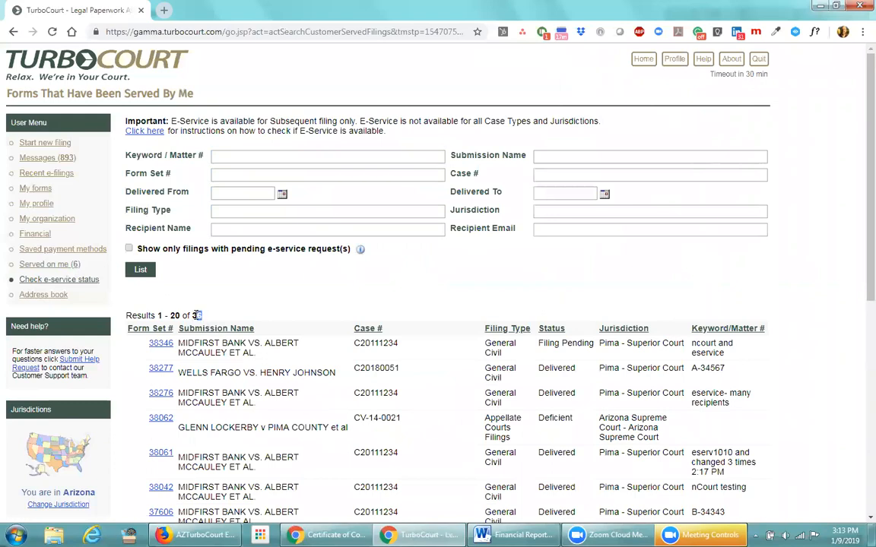
scroll(355, 344, down, 3)
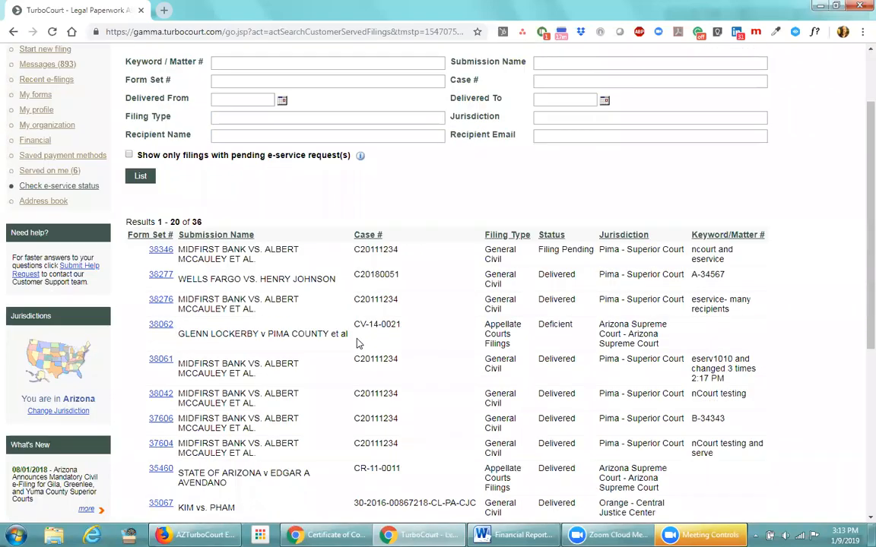
scroll(355, 343, down, 3)
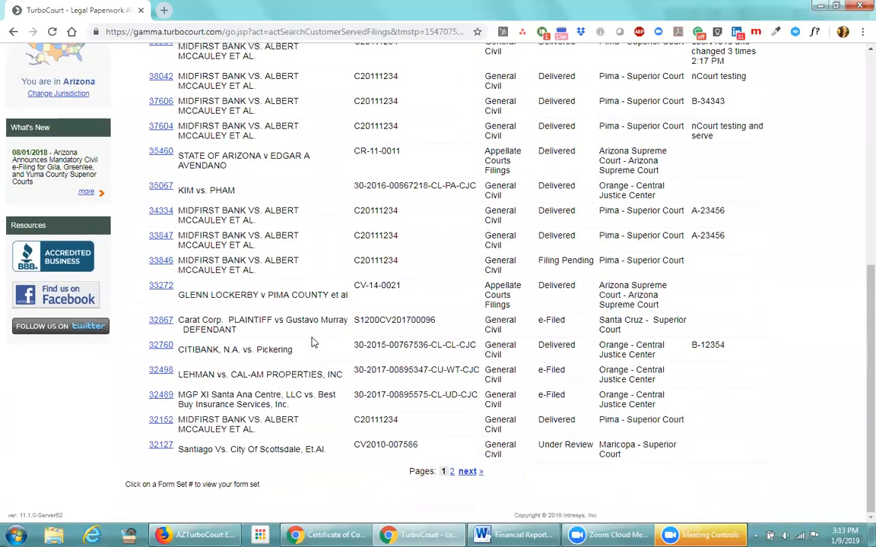
Browse the second page of results, then return to page 1
click(465, 471)
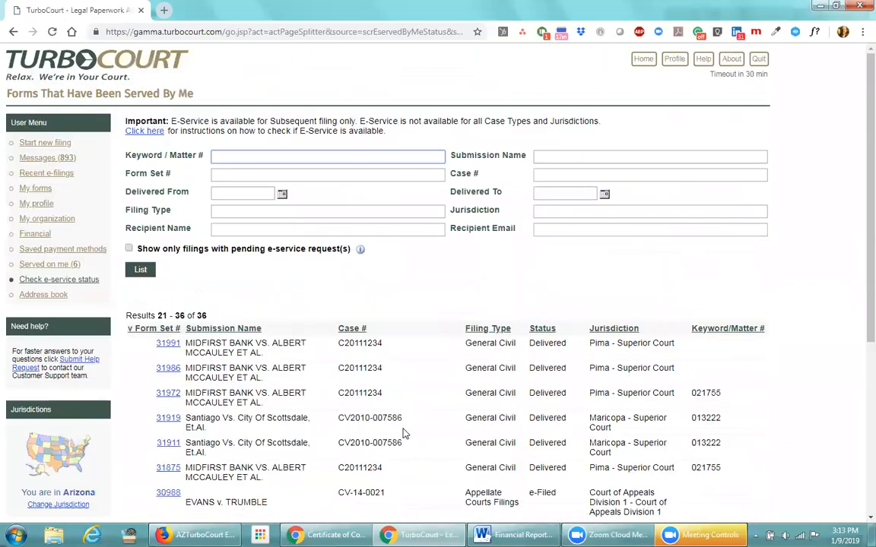
scroll(405, 434, down, 3)
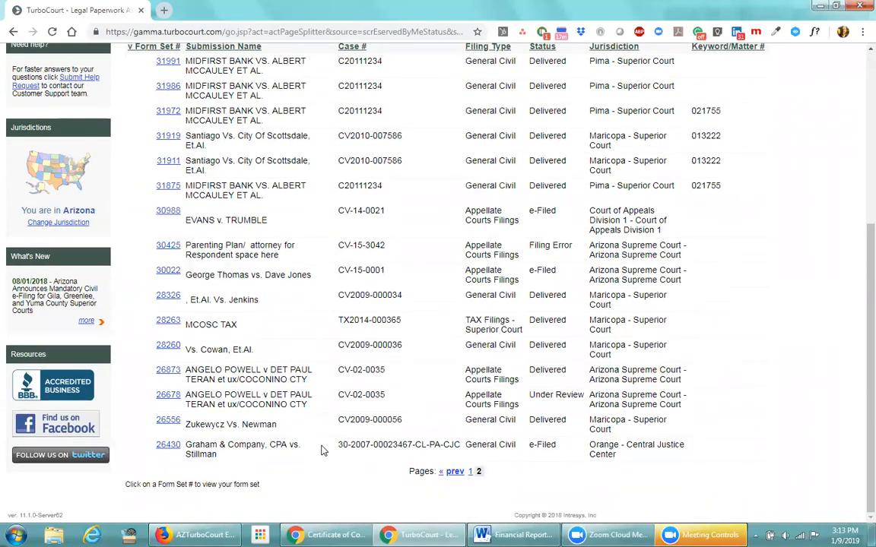
scroll(321, 451, up, 1)
scroll(321, 451, up, 1)
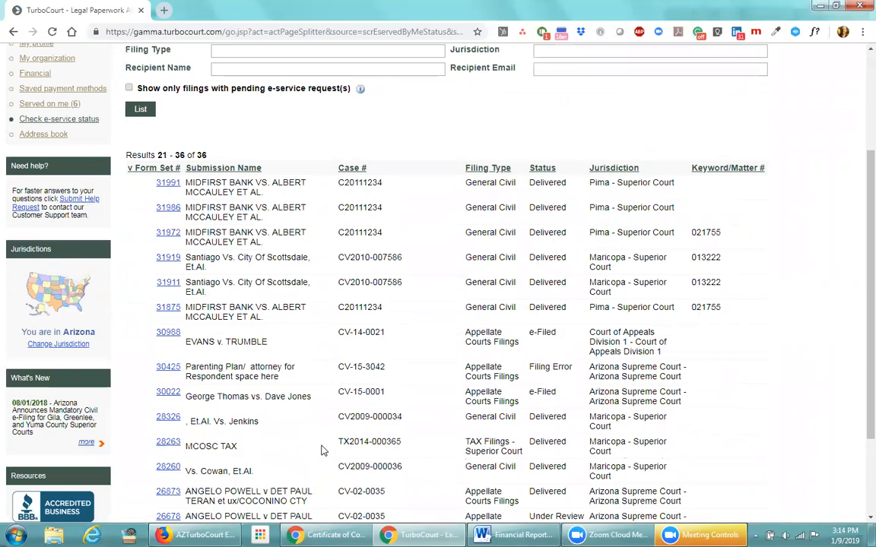
scroll(320, 451, down, 2)
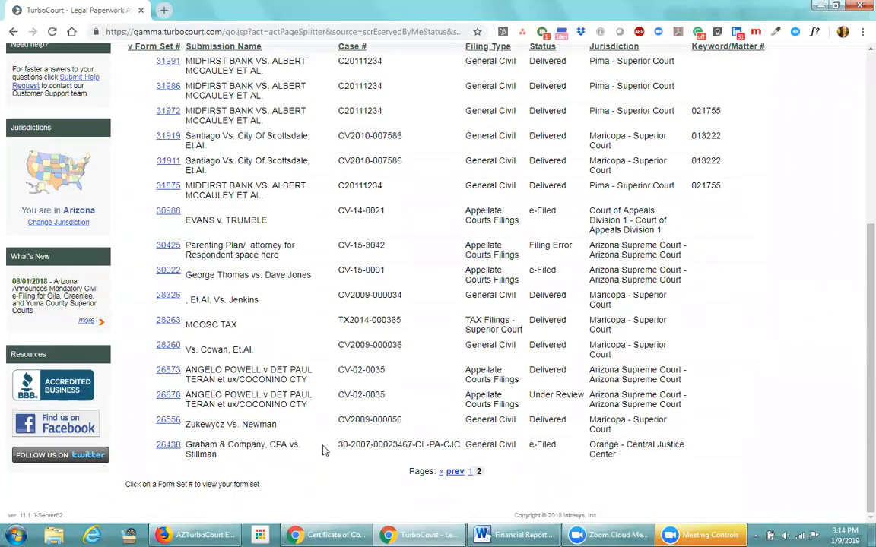
click(453, 472)
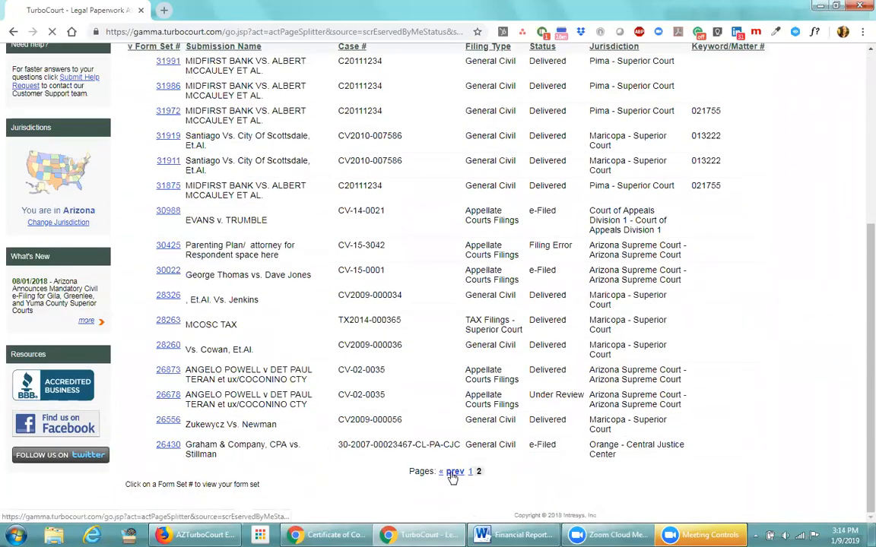
scroll(328, 447, down, 5)
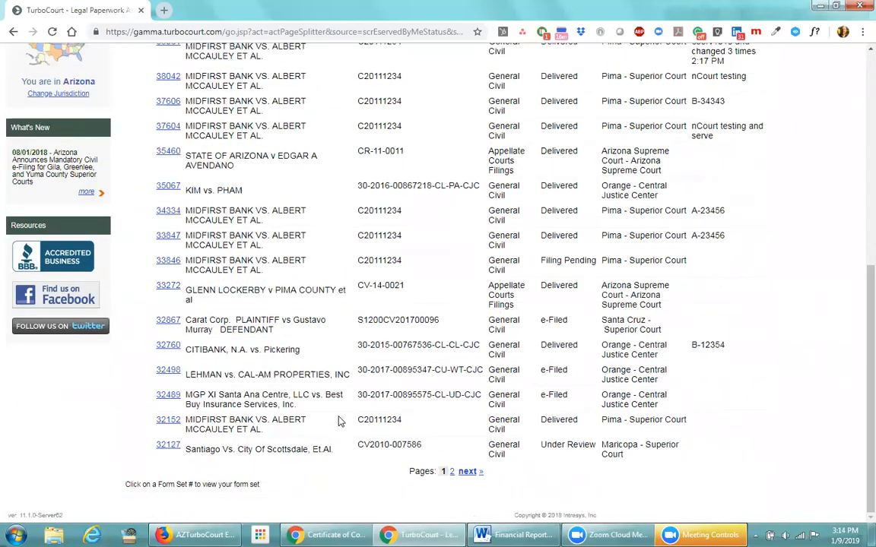
Check Carat Corp.'s notification history for form set 32867 and its Viewed on time, then return Home
click(169, 320)
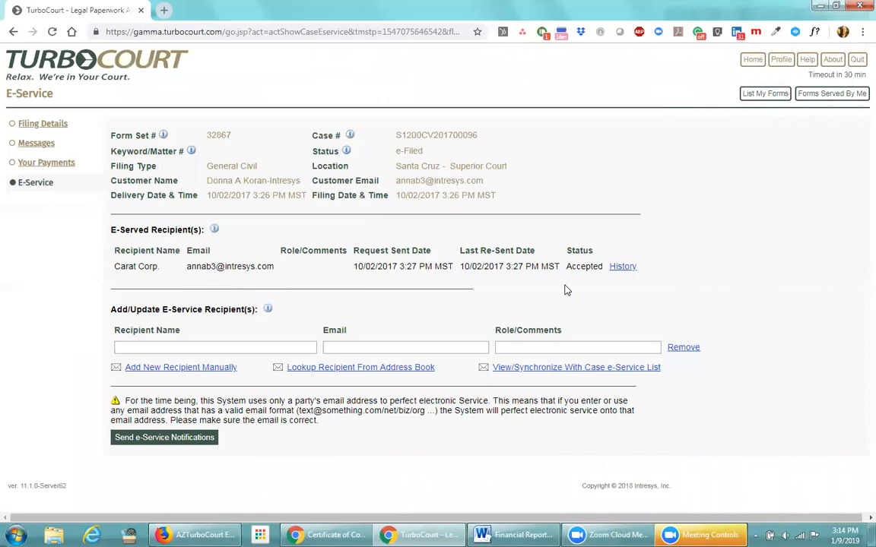
click(624, 269)
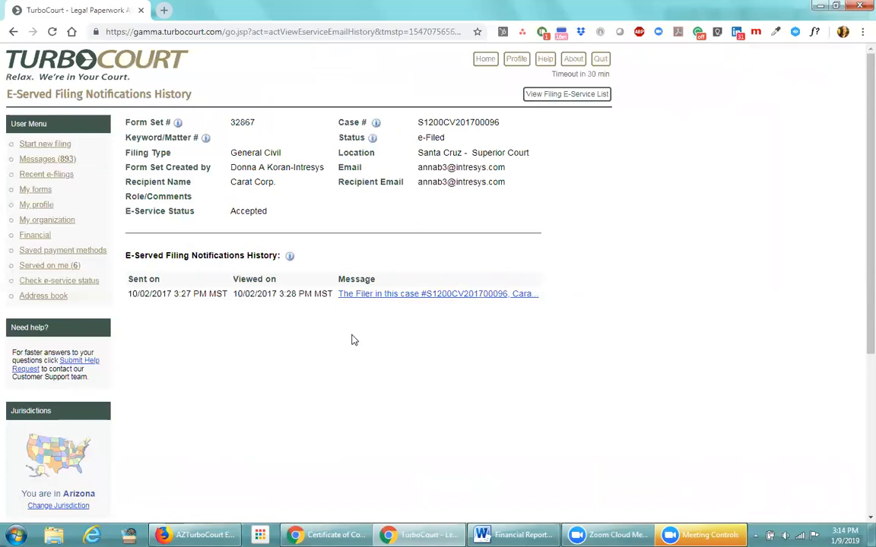
drag(334, 295, 232, 294)
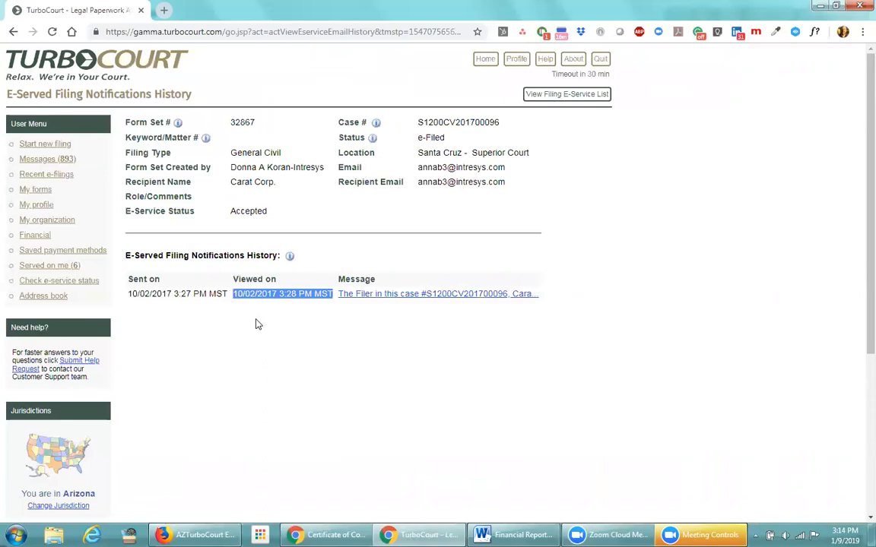
click(258, 315)
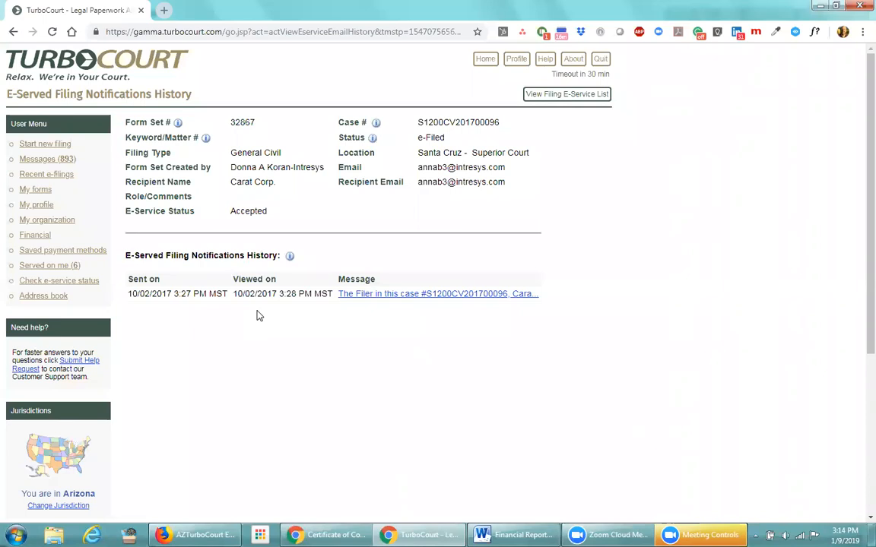
click(479, 68)
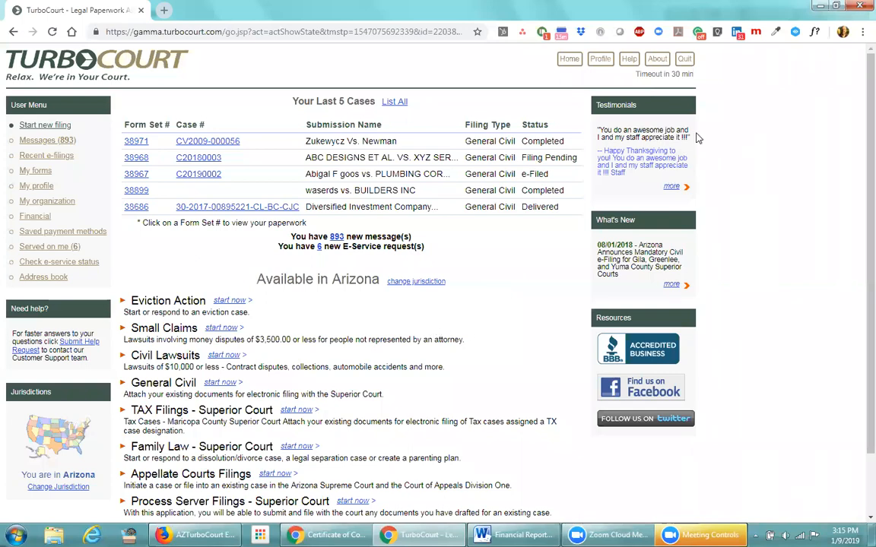
Quit, start a new session, and log in with the other user's username and password
click(684, 58)
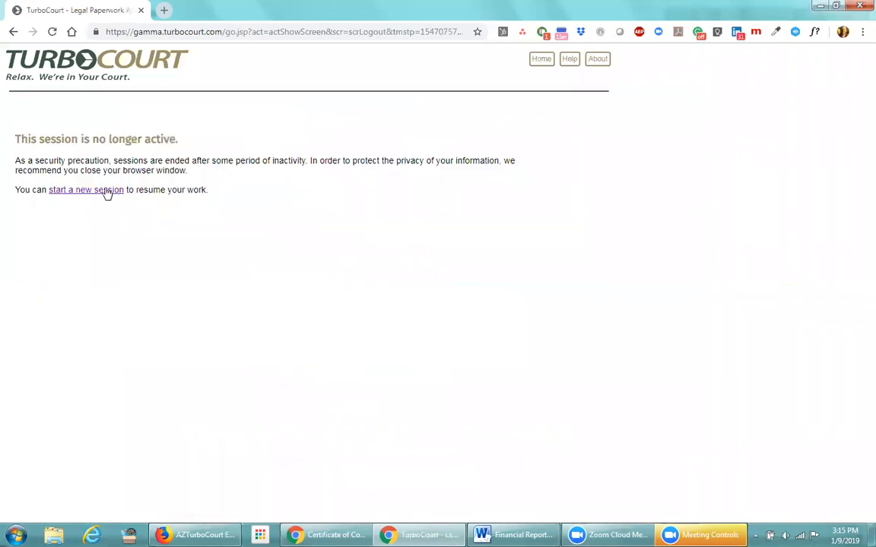
click(105, 190)
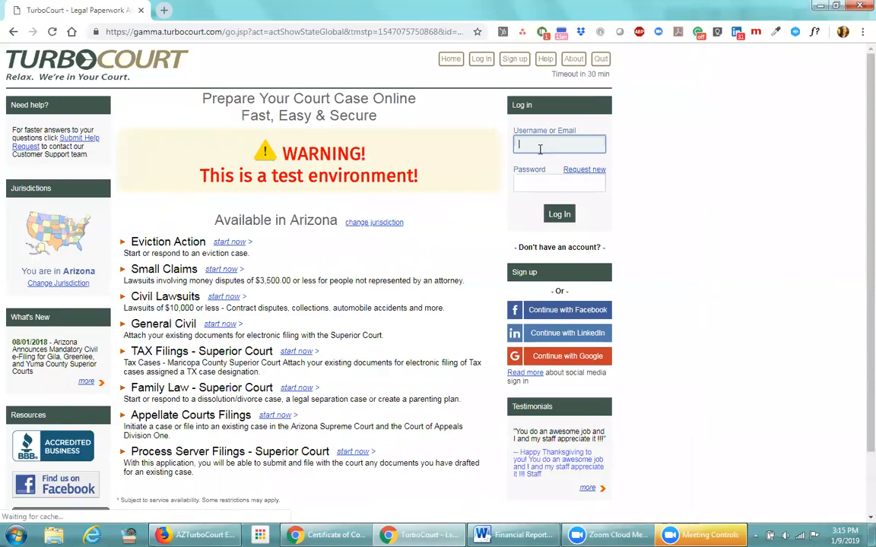
text(mhope)
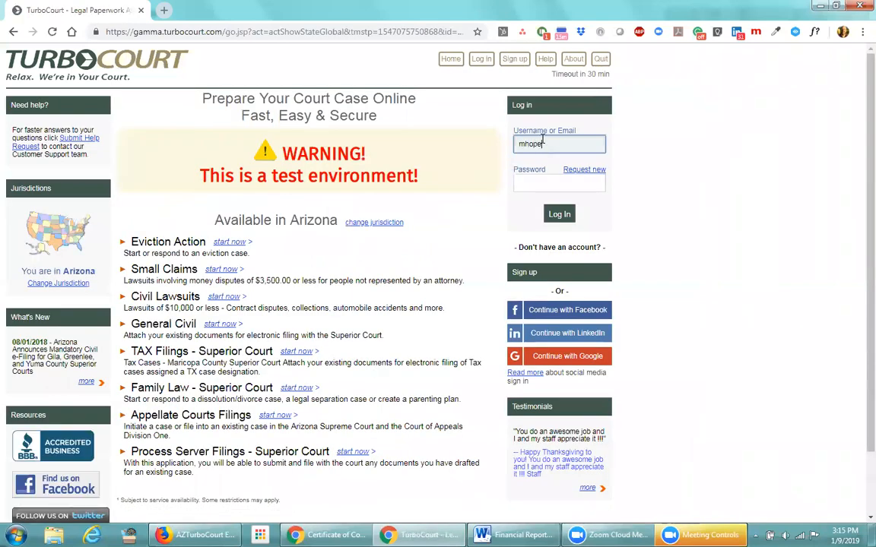
text(@fake.com)
click(521, 181)
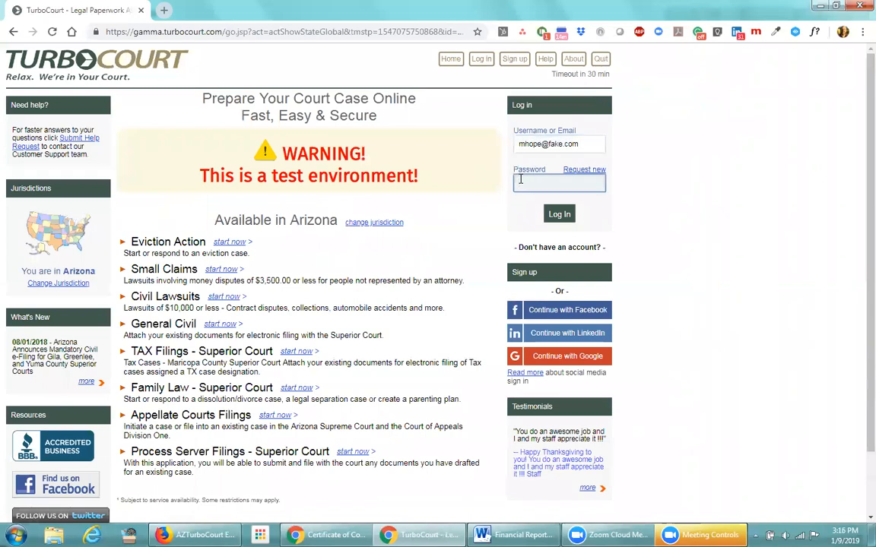
text(•••••••••)
click(559, 214)
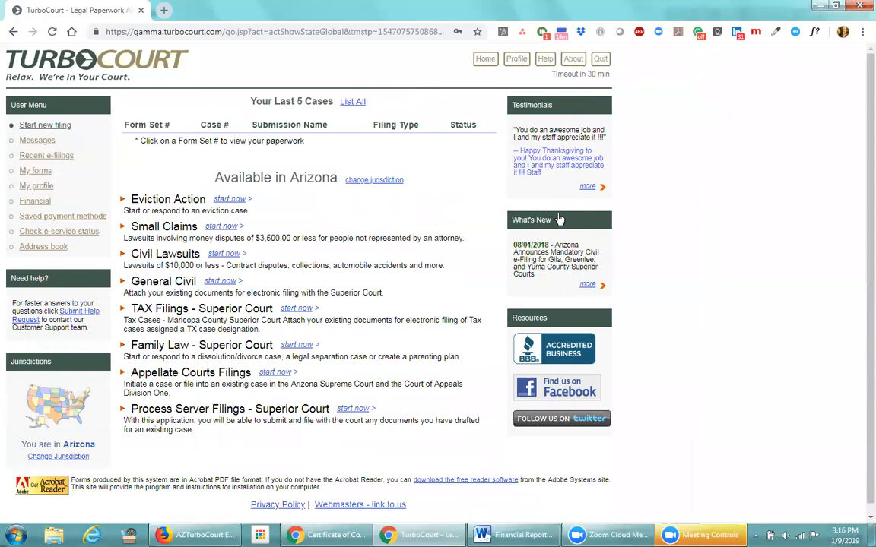
Search List My Forms for form set 31962 with the Created From date cleared
click(349, 104)
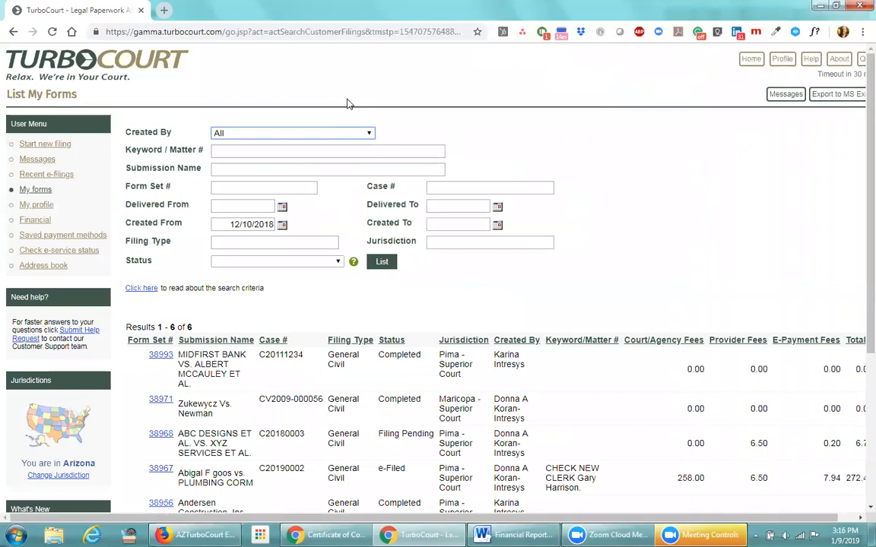
click(222, 187)
text(31)
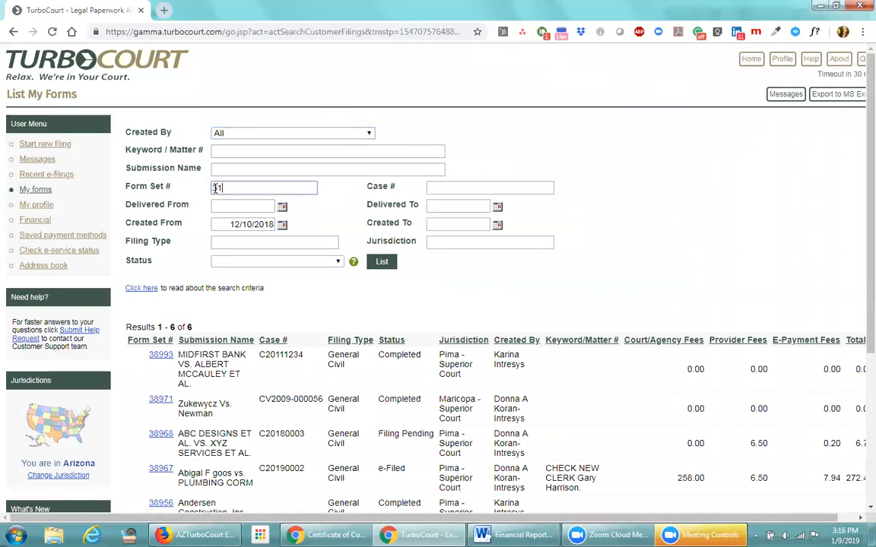
text(962)
triple_click(251, 224)
key(BackSpace)
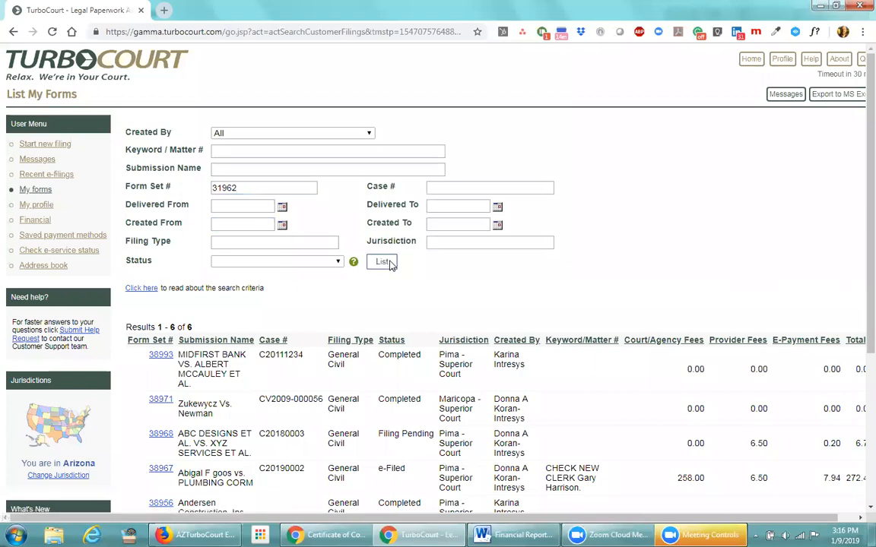
click(384, 262)
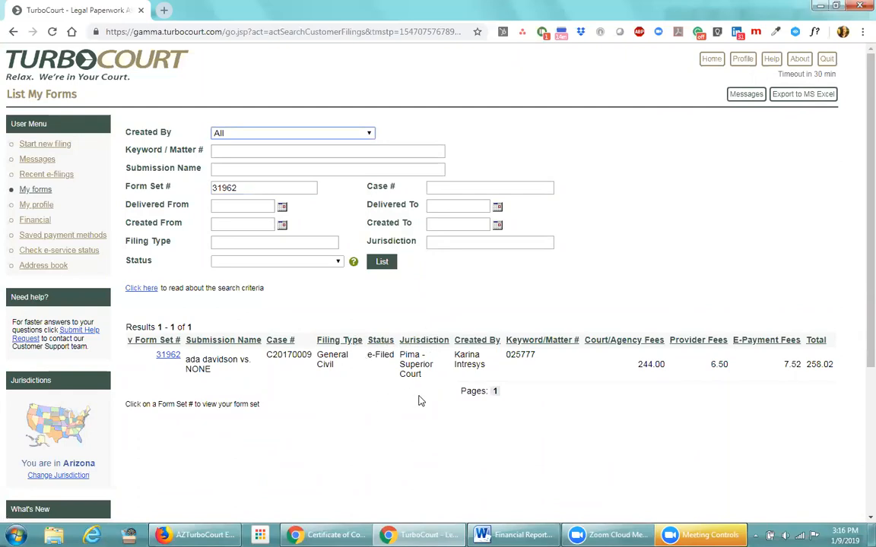
Open form set 31962's filing details and check its e-Filed status
click(169, 356)
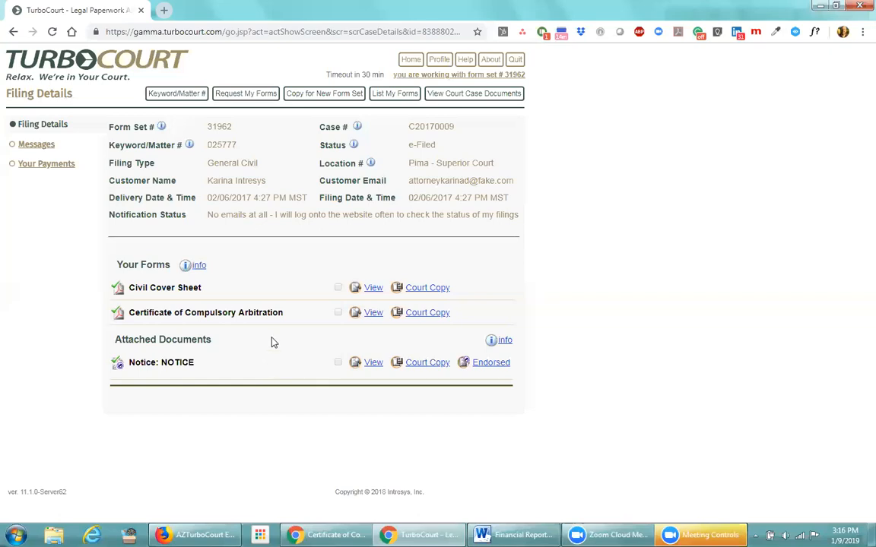
drag(438, 145, 411, 148)
click(471, 151)
Search for form set 31963 and open its filing details showing the Stamped Documents
click(391, 95)
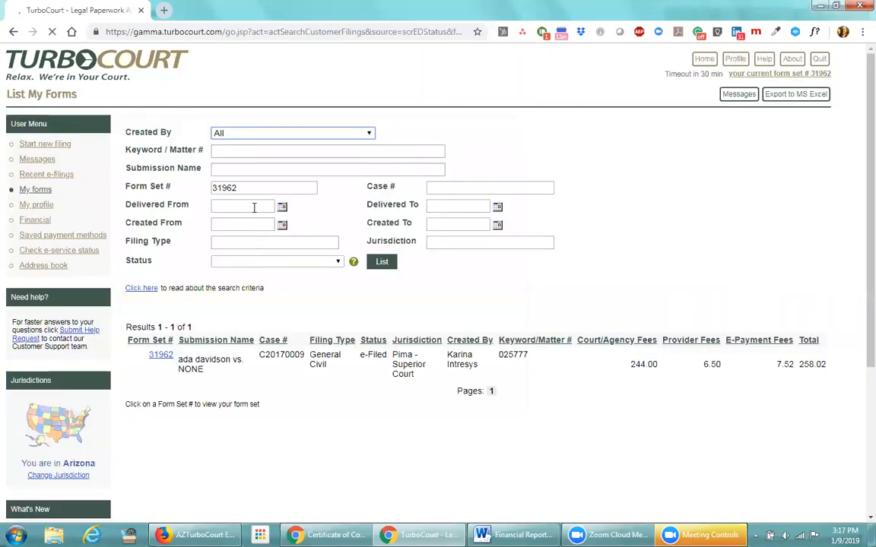
key(BackSpace)
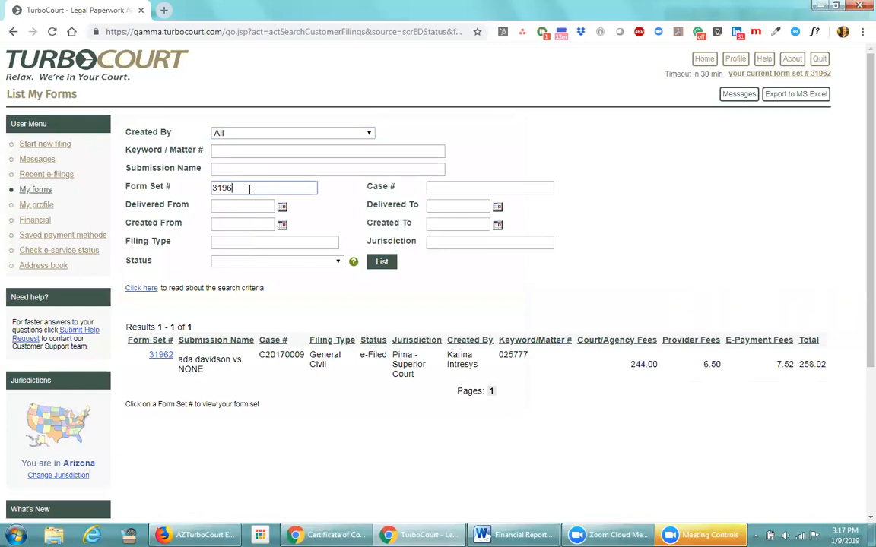
text(3)
click(381, 263)
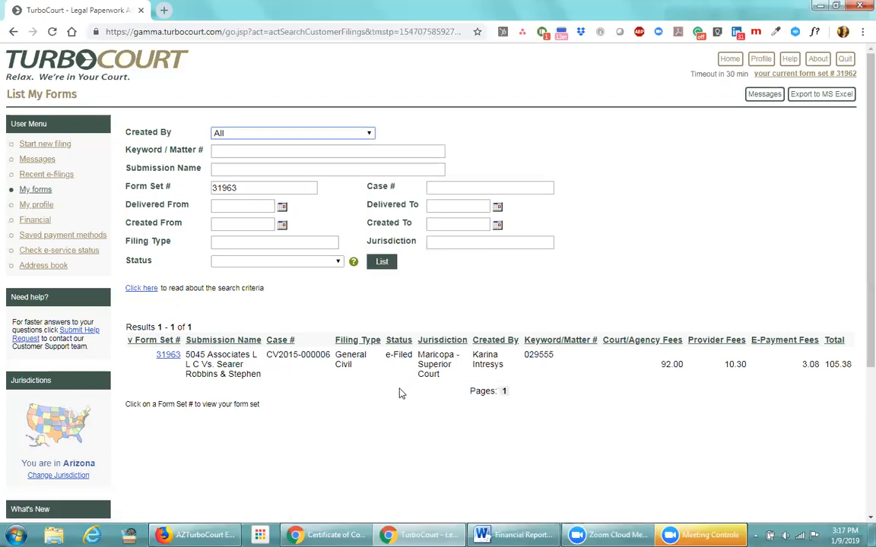
click(168, 355)
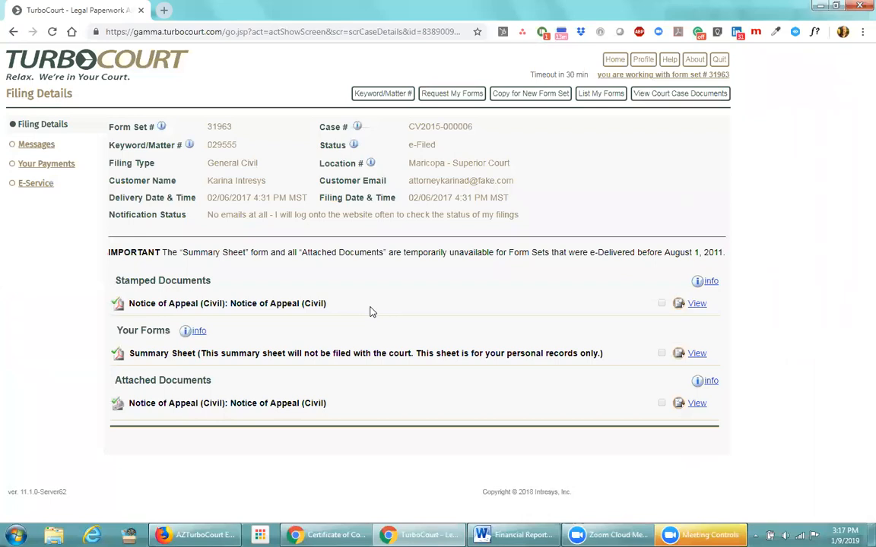
drag(215, 283, 108, 280)
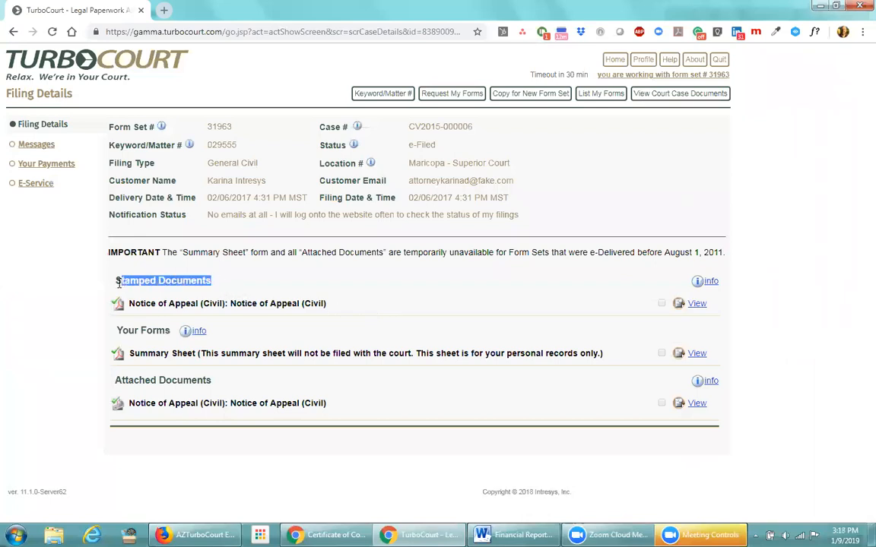
click(232, 280)
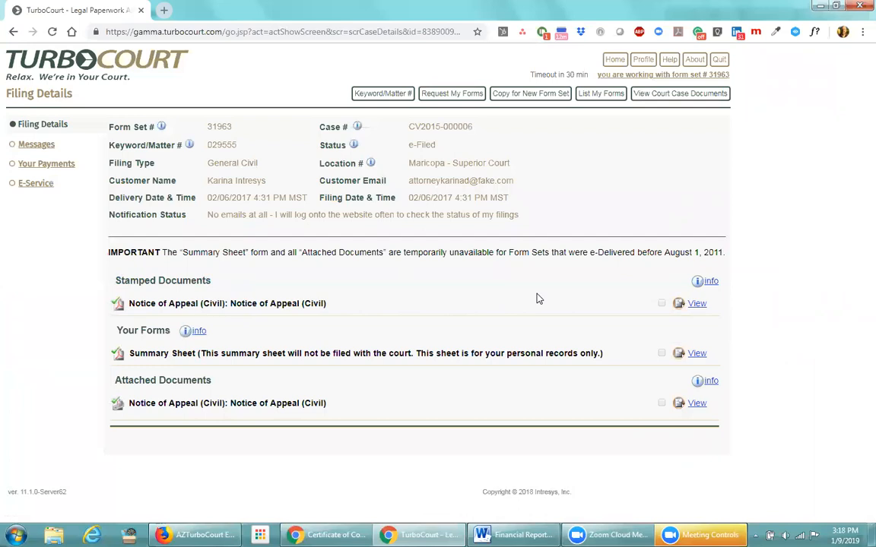
Search for form set 32867, open its filing details, and view the case's filed documents
click(601, 97)
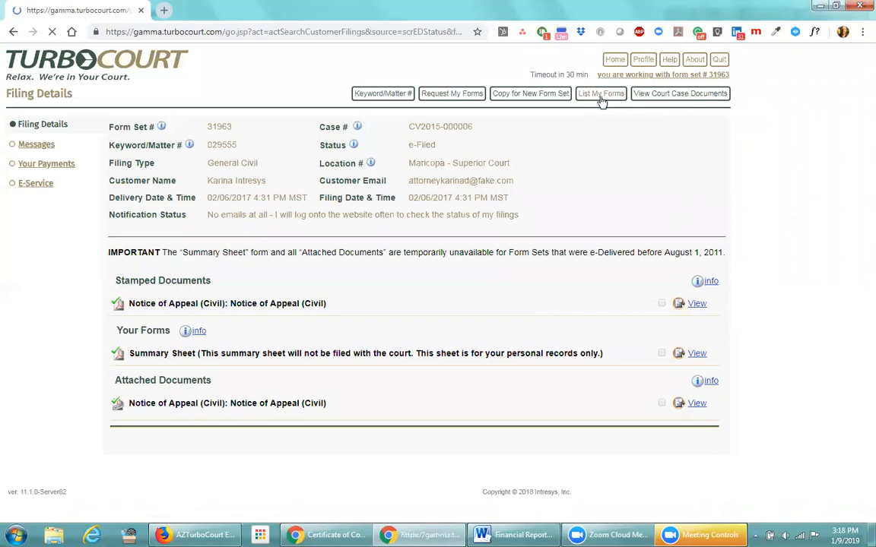
drag(258, 190, 197, 189)
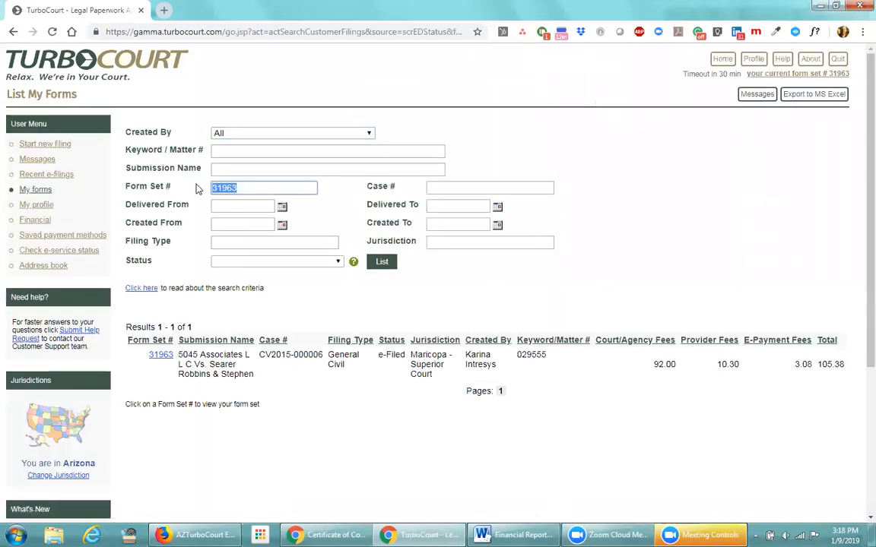
text(32867)
click(381, 262)
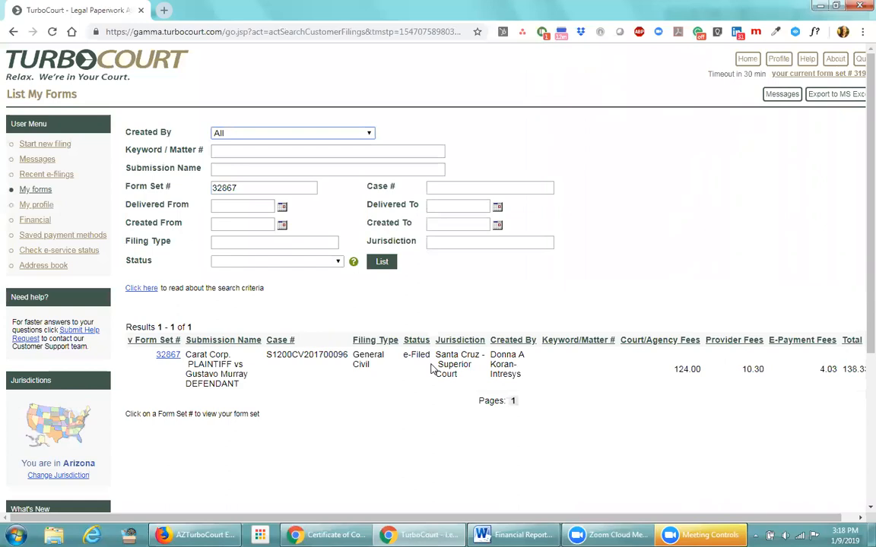
click(168, 356)
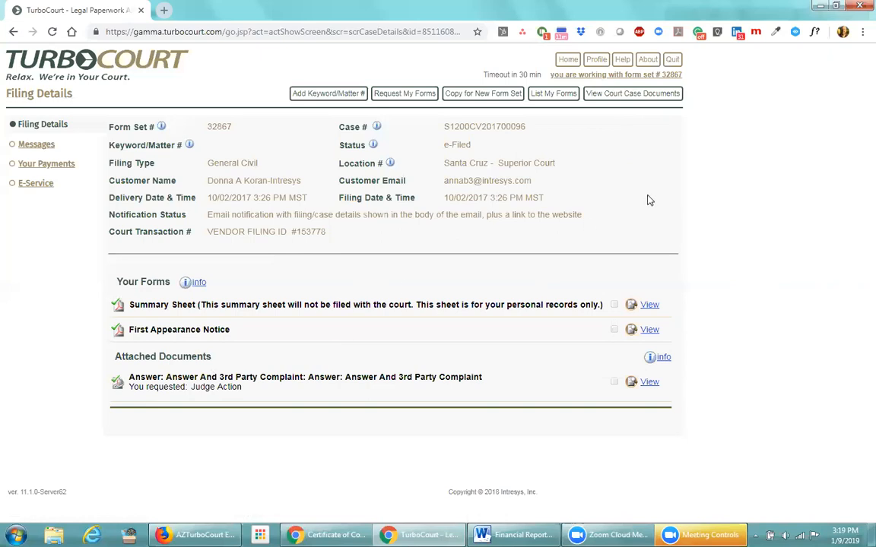
click(653, 99)
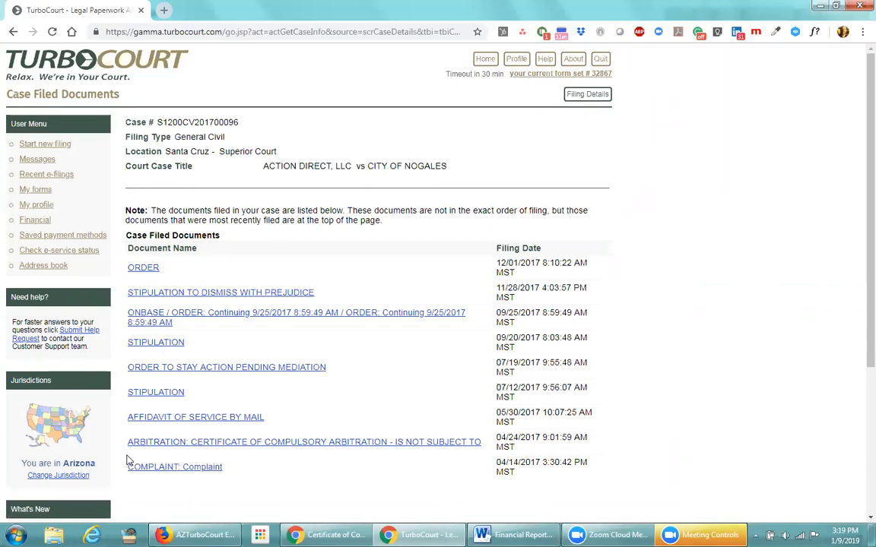
scroll(217, 485, down, 2)
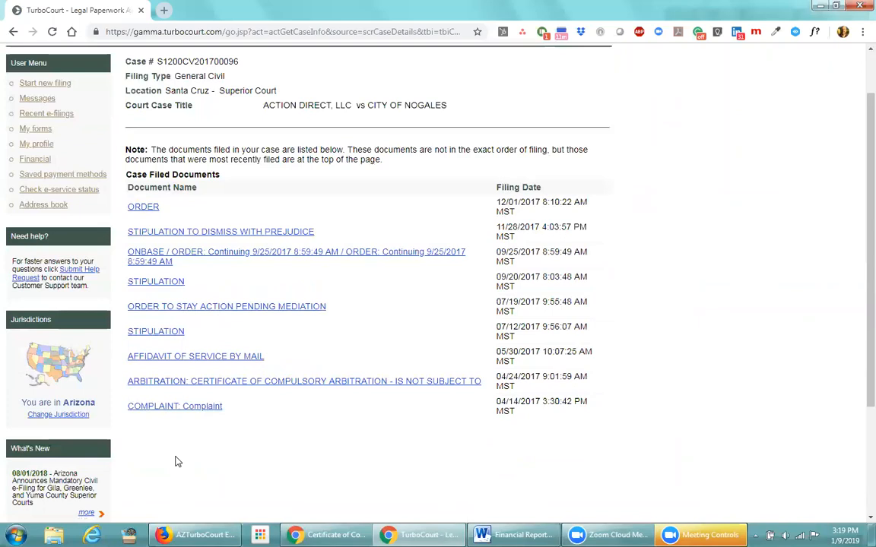
scroll(175, 461, up, 1)
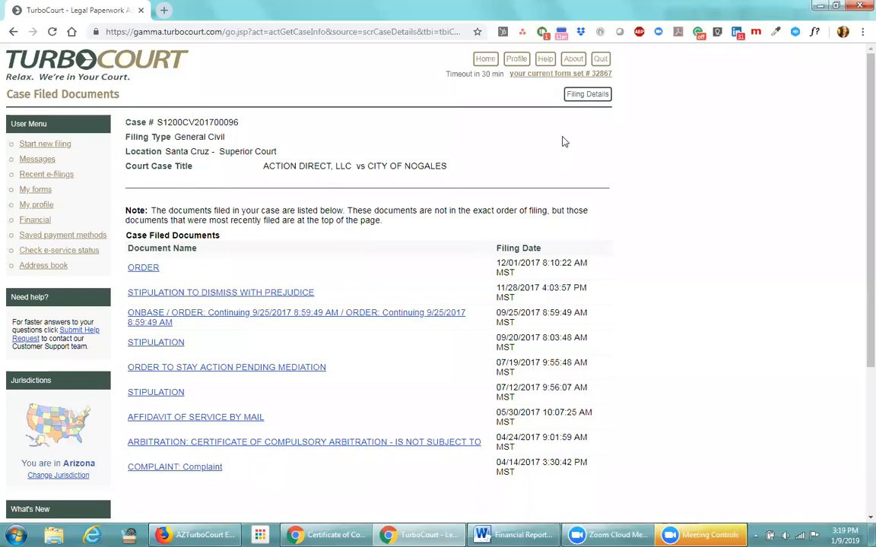
click(590, 95)
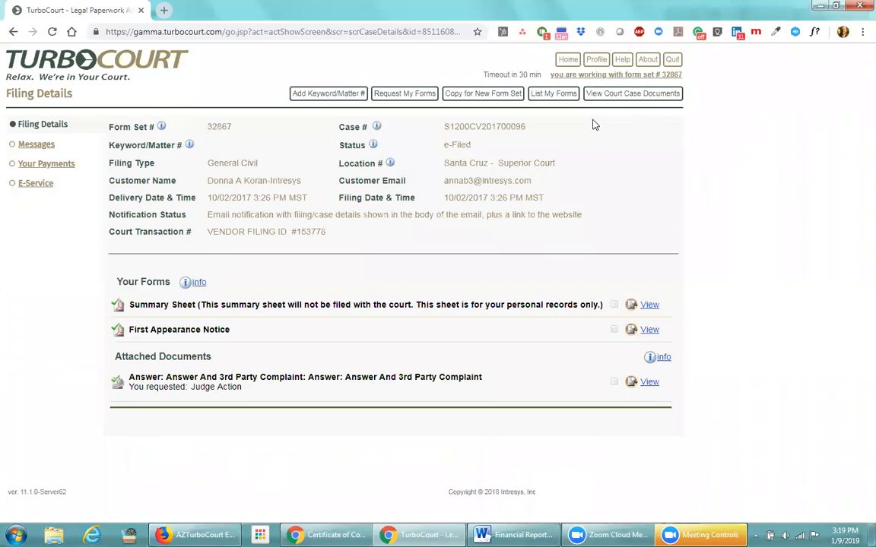
drag(482, 144, 452, 145)
click(481, 145)
click(554, 99)
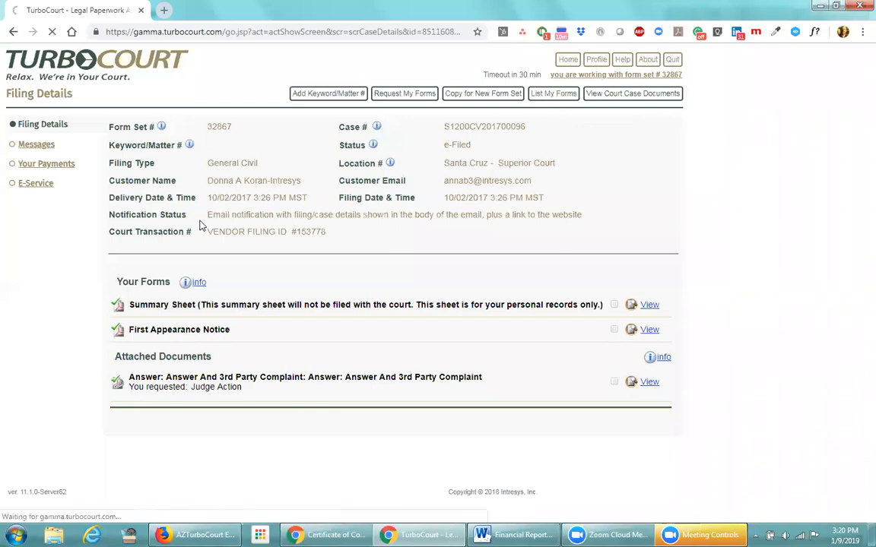
Replace the Form Set # with 31962, search, and open its filing details
click(553, 96)
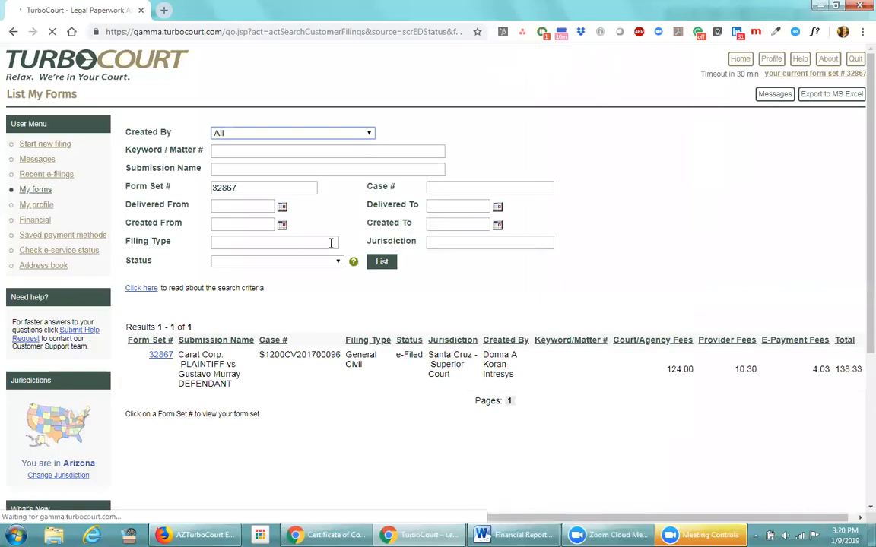
double_click(254, 184)
text(31962)
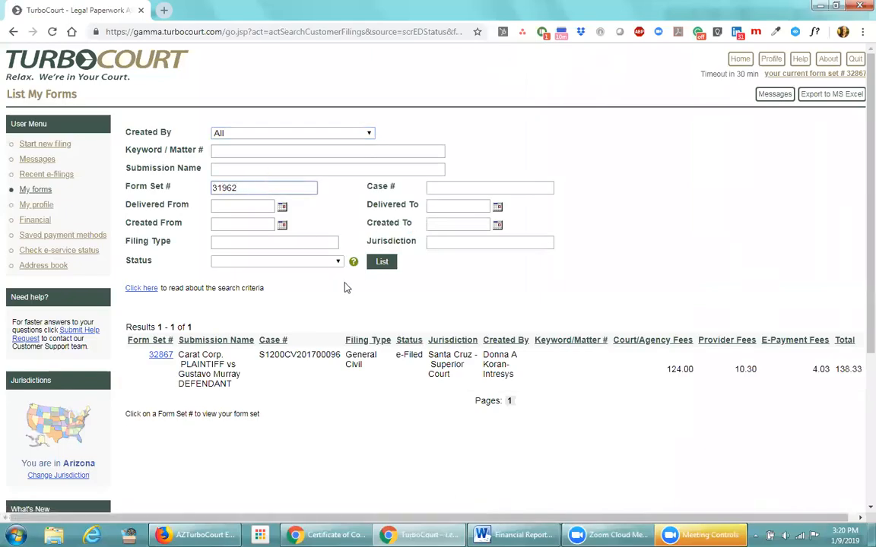
click(380, 263)
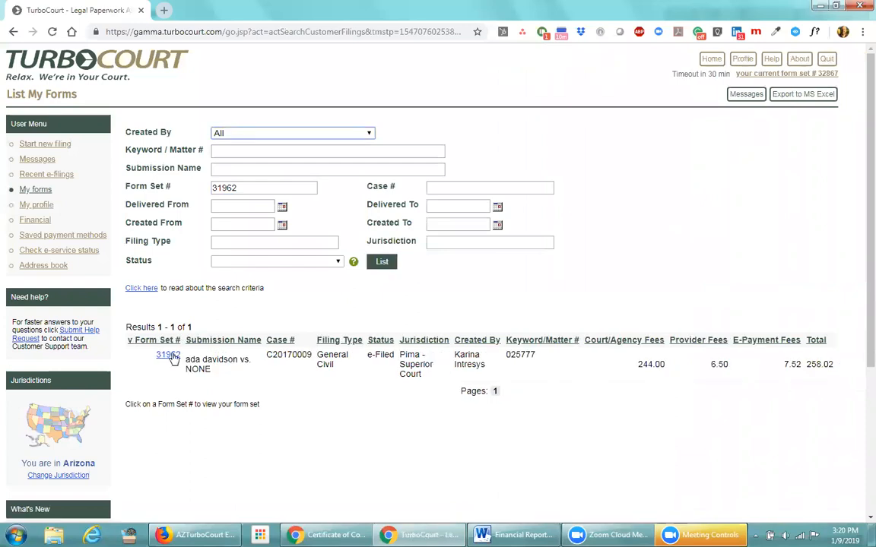
click(169, 355)
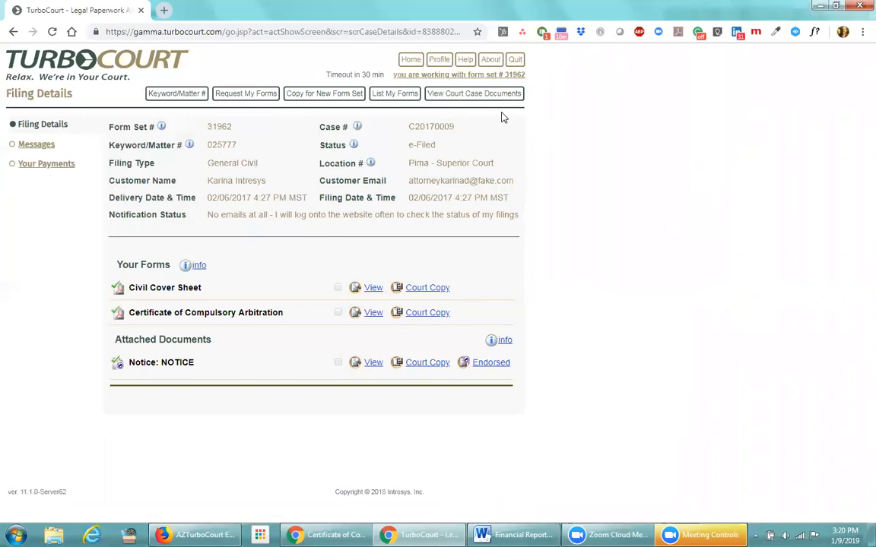
View the filed Certificate of Compulsory Arbitration among case C20170009's documents
click(487, 95)
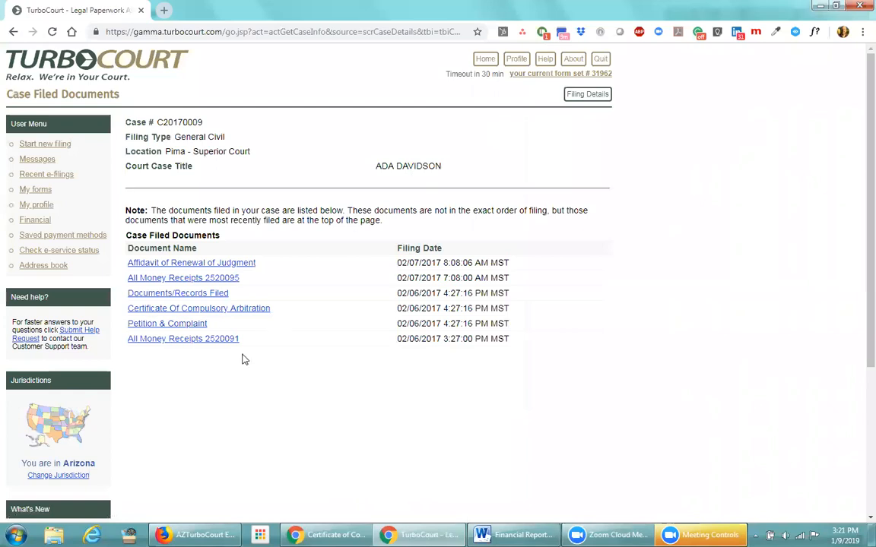
click(219, 310)
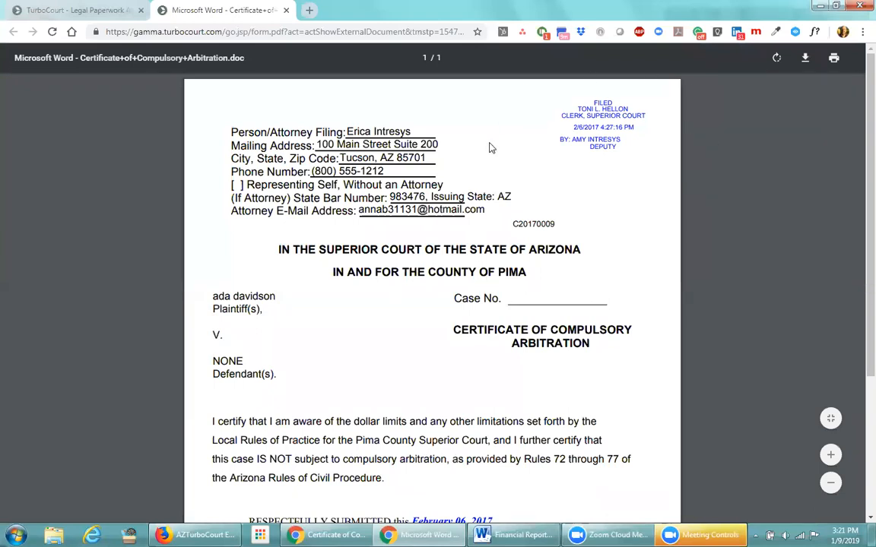
click(285, 10)
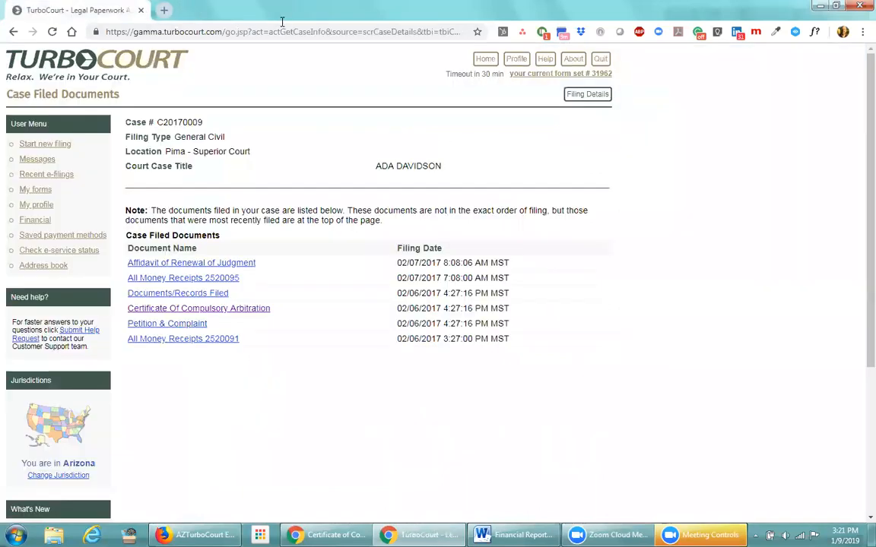
Return to form set 31962's filing details, confirm e-Filed status, and bring back the arbitration question page
click(590, 102)
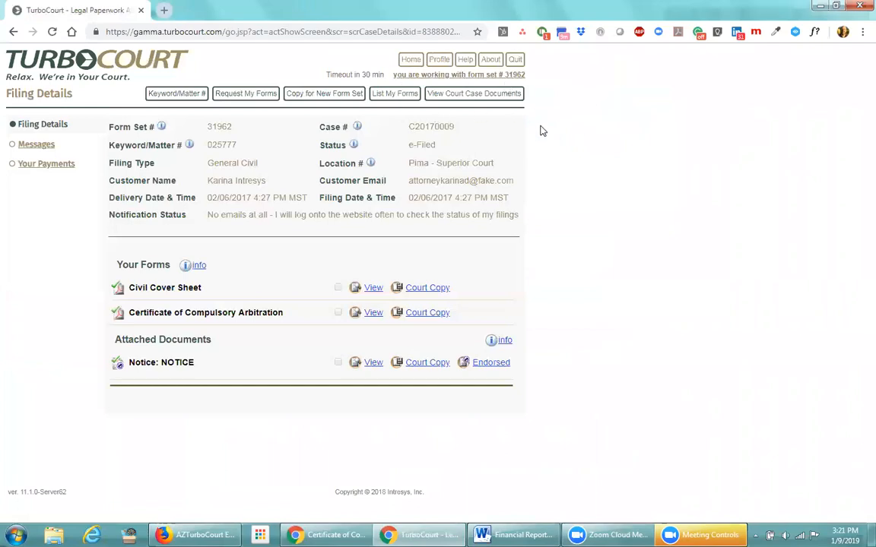
drag(445, 146, 408, 150)
click(471, 151)
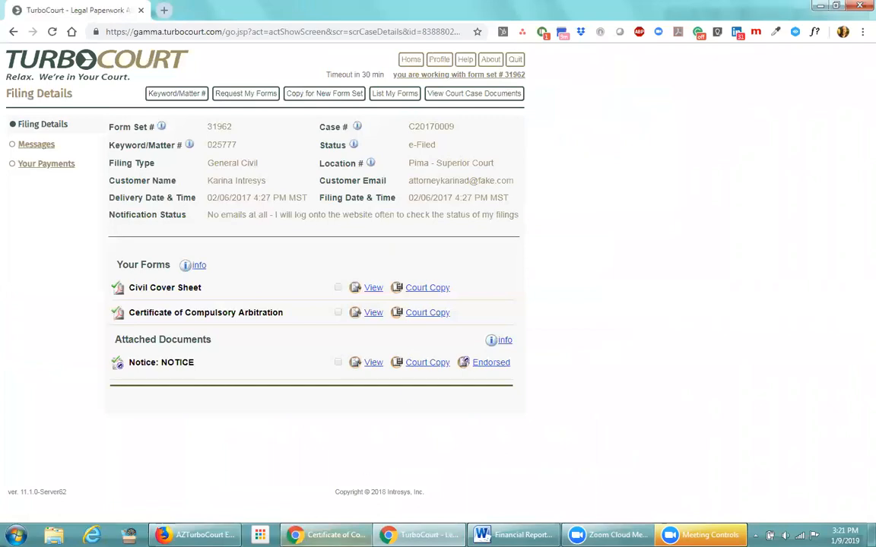
click(334, 501)
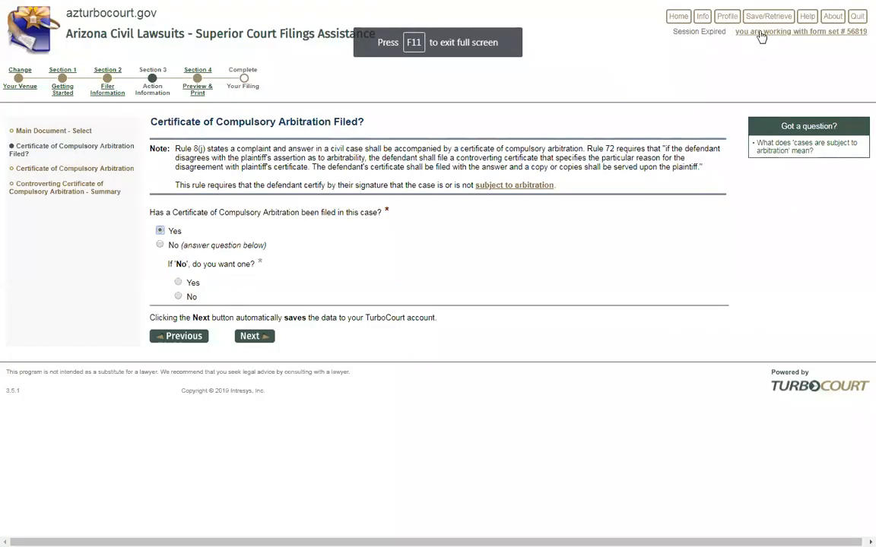
Go Home and attempt to log in with the other user's username and password
click(683, 21)
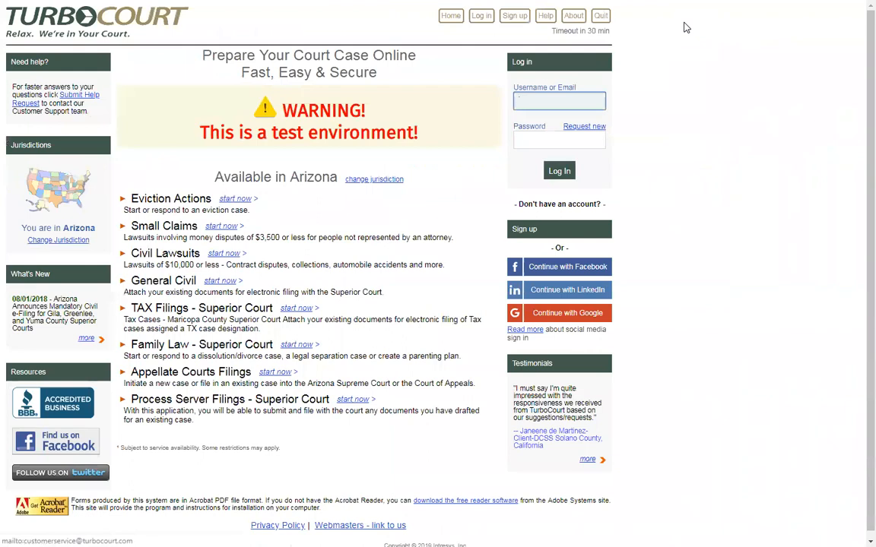
text(karinda)
key(Tab)
text(•••••••)
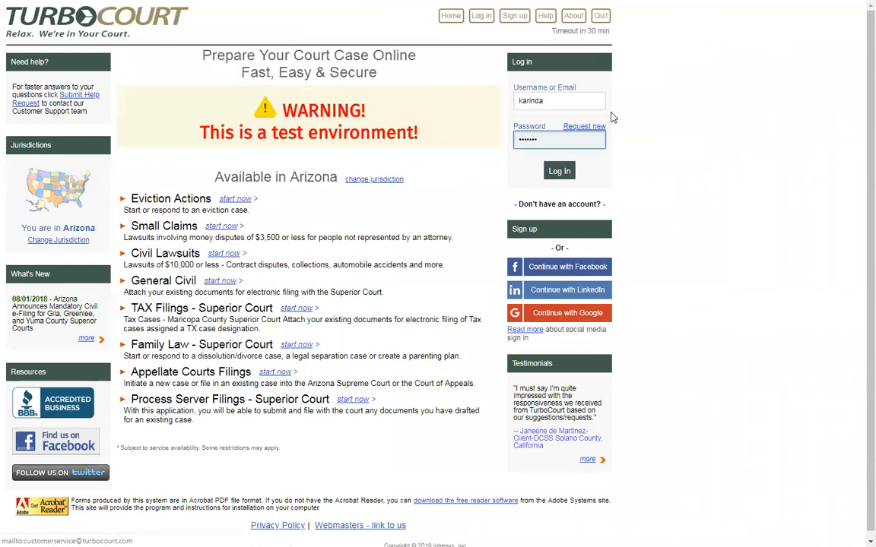
click(559, 171)
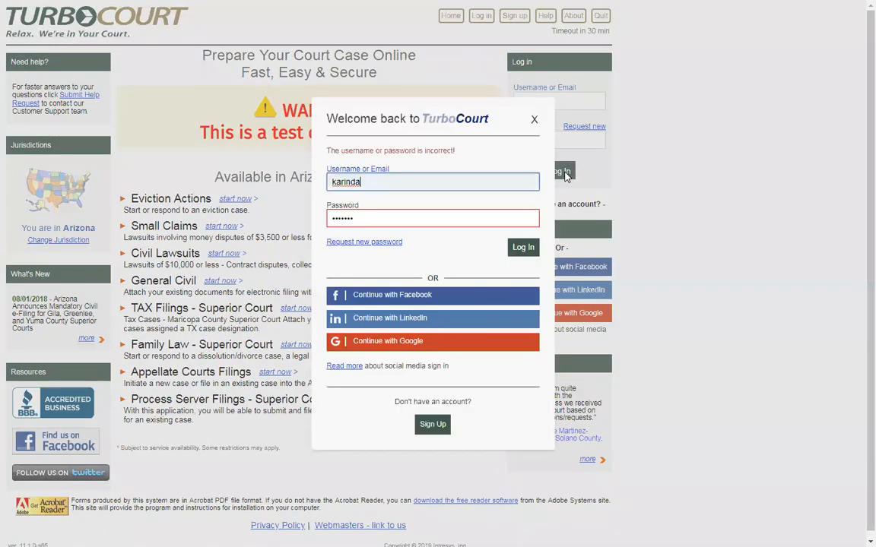
Correct the mistyped username, re-enter the password, and log in
drag(361, 182, 325, 170)
text(karinad)
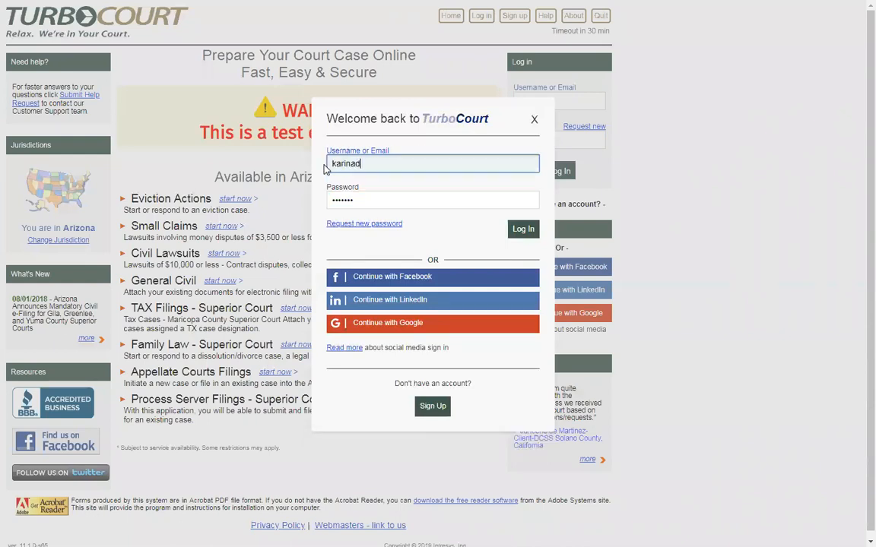
drag(377, 200, 307, 203)
text(••••••)
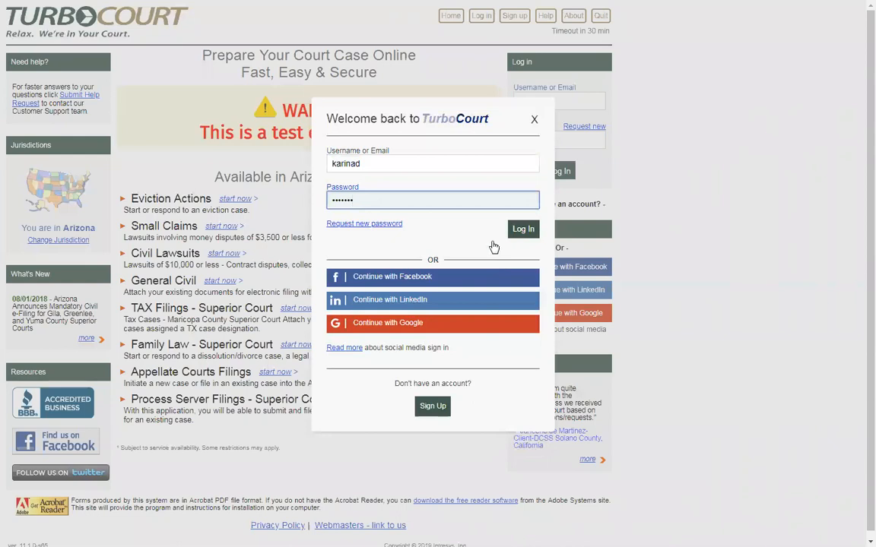
click(522, 231)
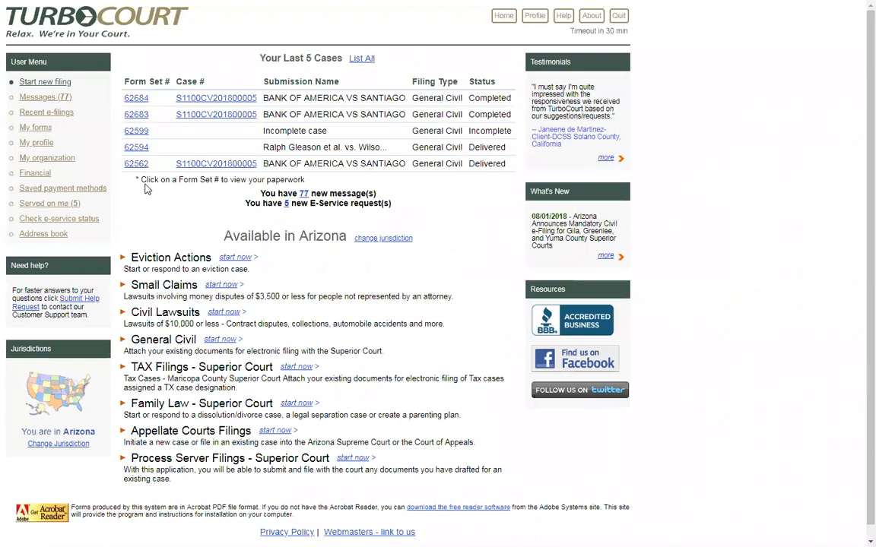
Open form set 62684 and check its Pinal - Superior Court location
click(130, 101)
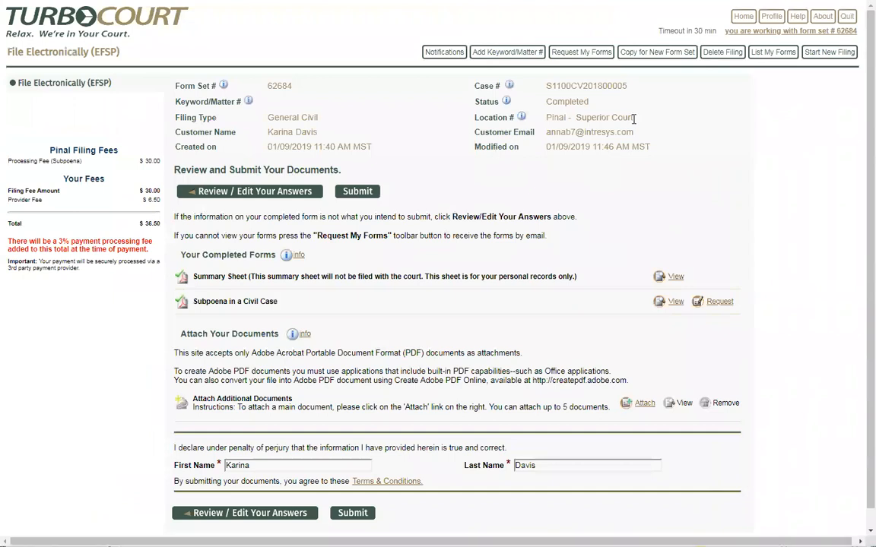
drag(633, 118, 543, 117)
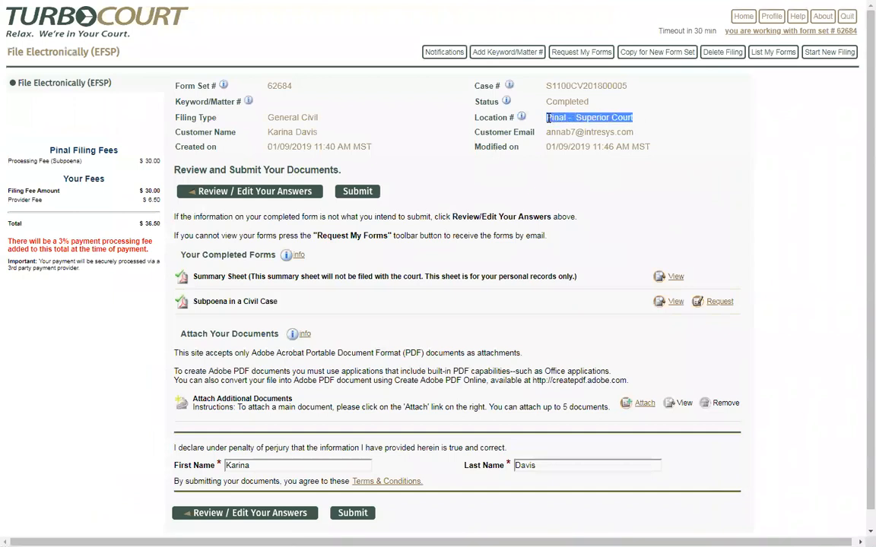
click(457, 184)
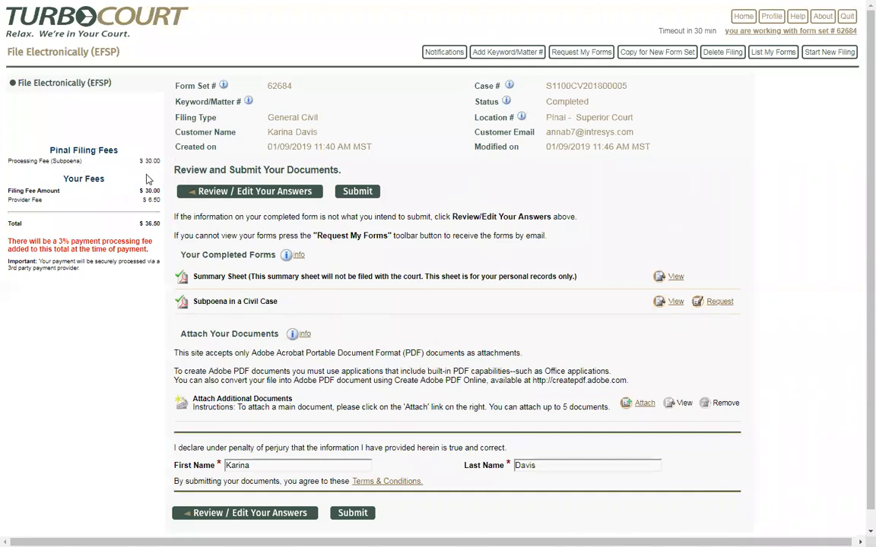
click(674, 302)
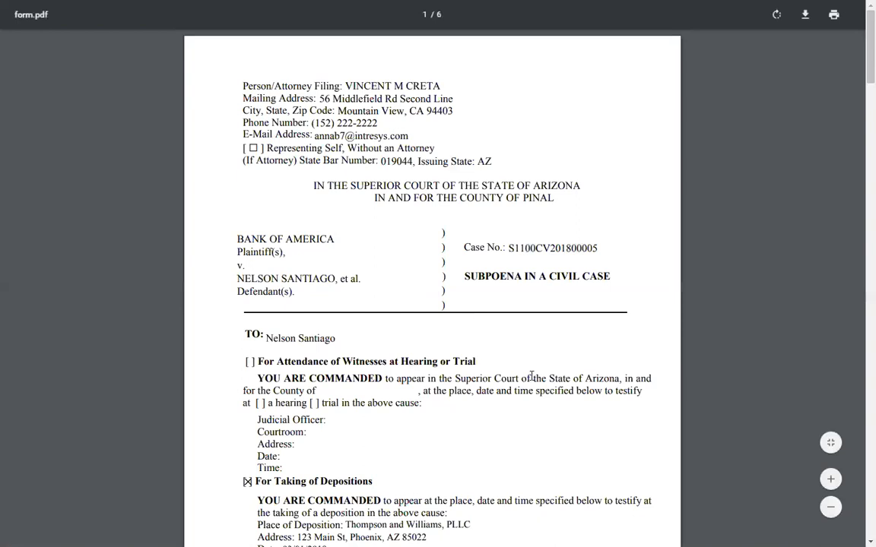
scroll(531, 376, down, 3)
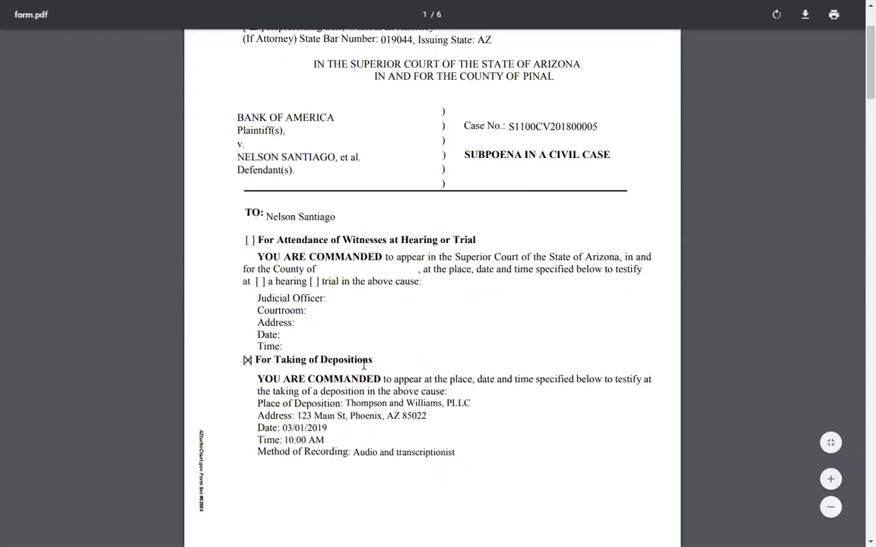
scroll(409, 363, down, 2)
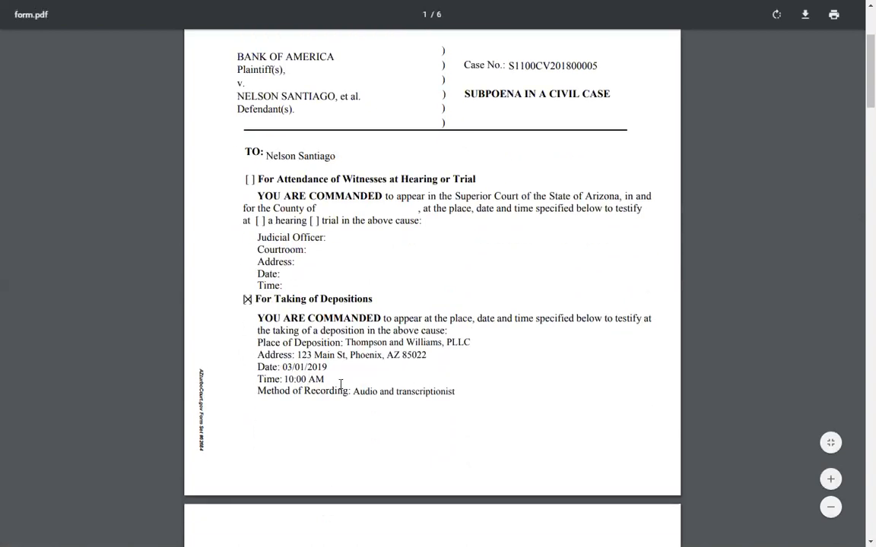
scroll(475, 388, up, 3)
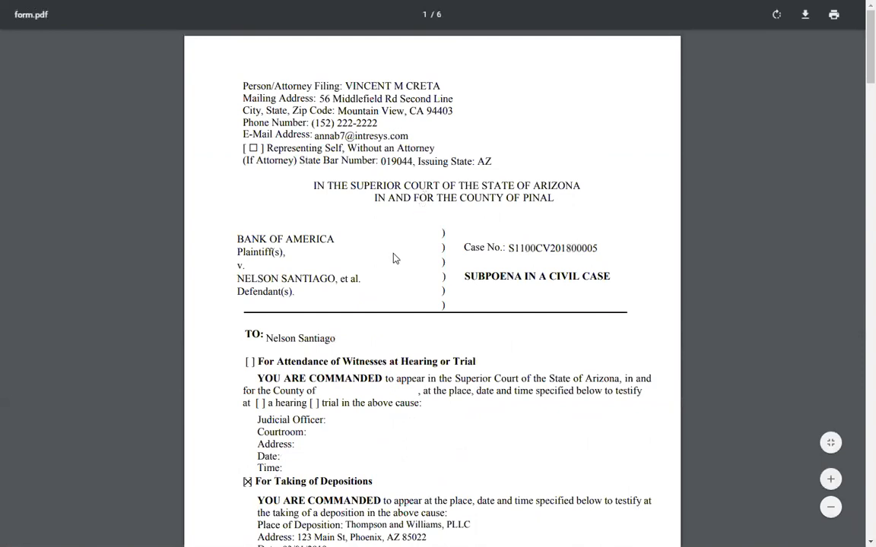
scroll(394, 259, down, 10)
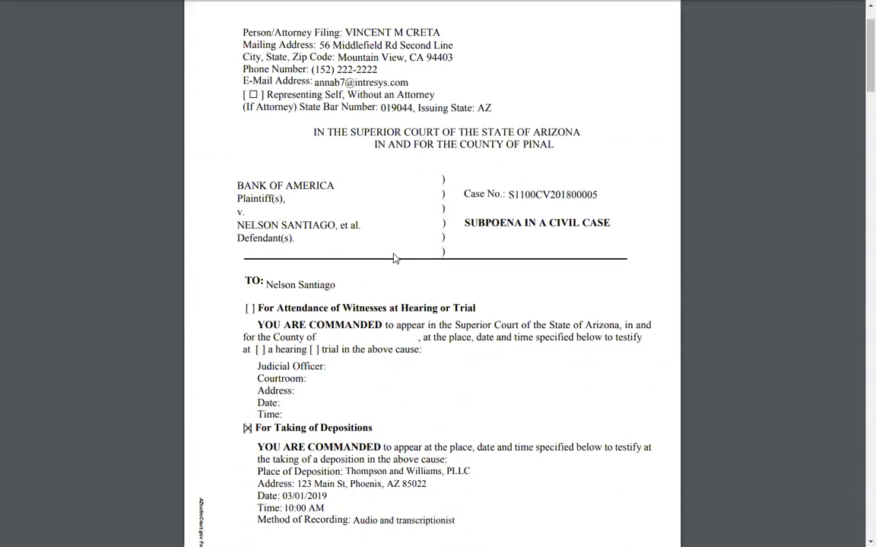
scroll(424, 280, down, 9)
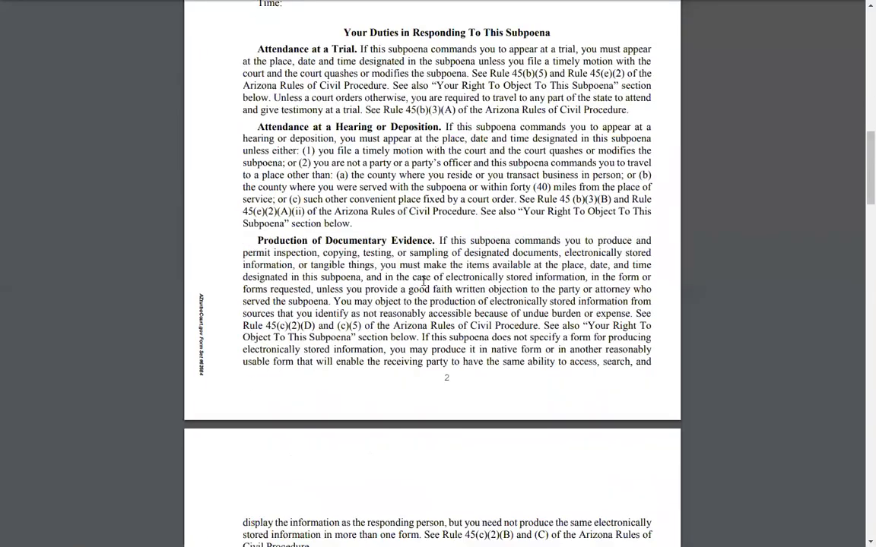
scroll(423, 280, down, 8)
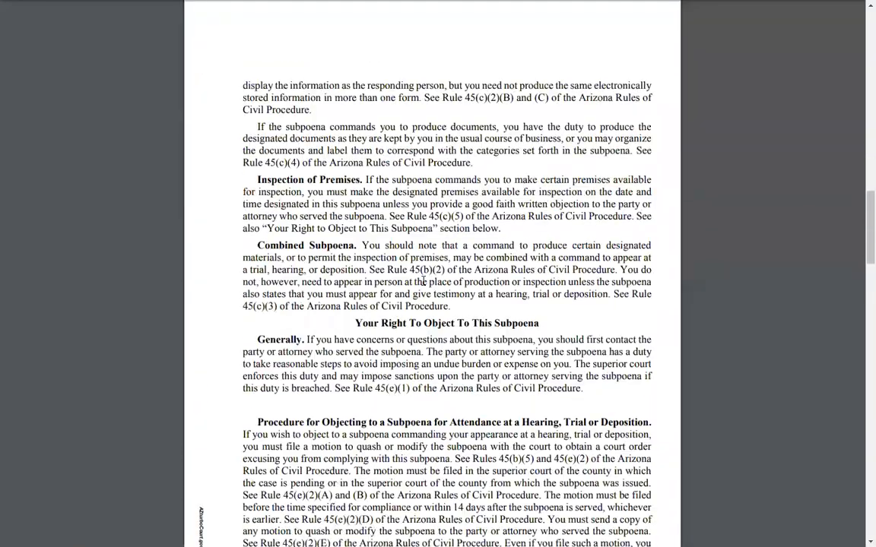
scroll(424, 281, down, 4)
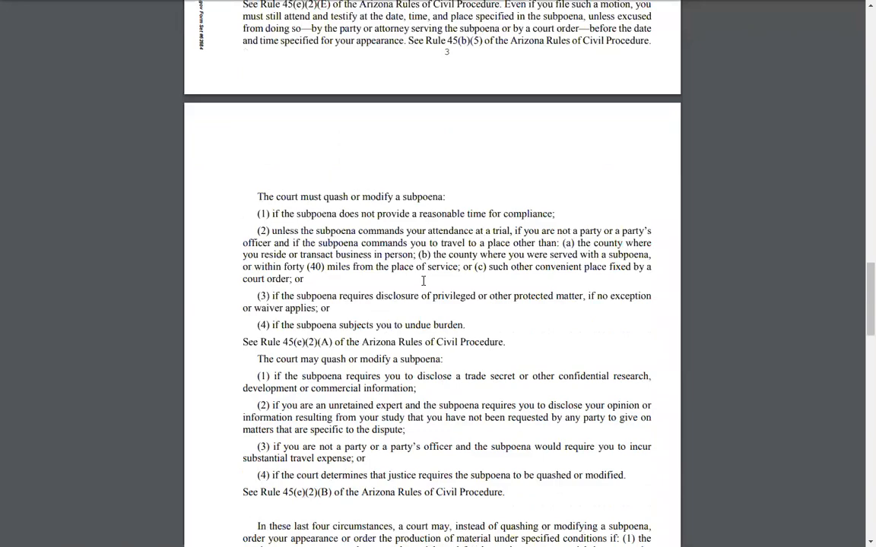
key(ctrl+w)
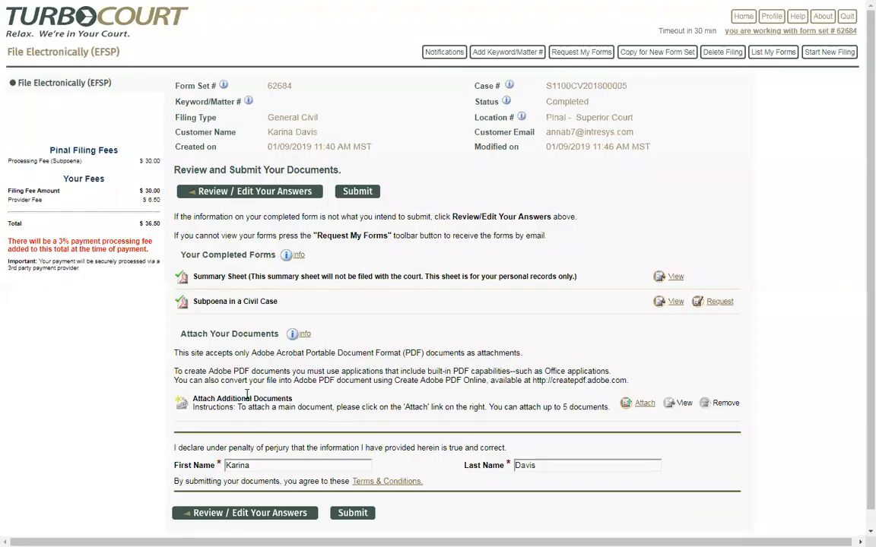
drag(608, 408, 553, 401)
click(553, 401)
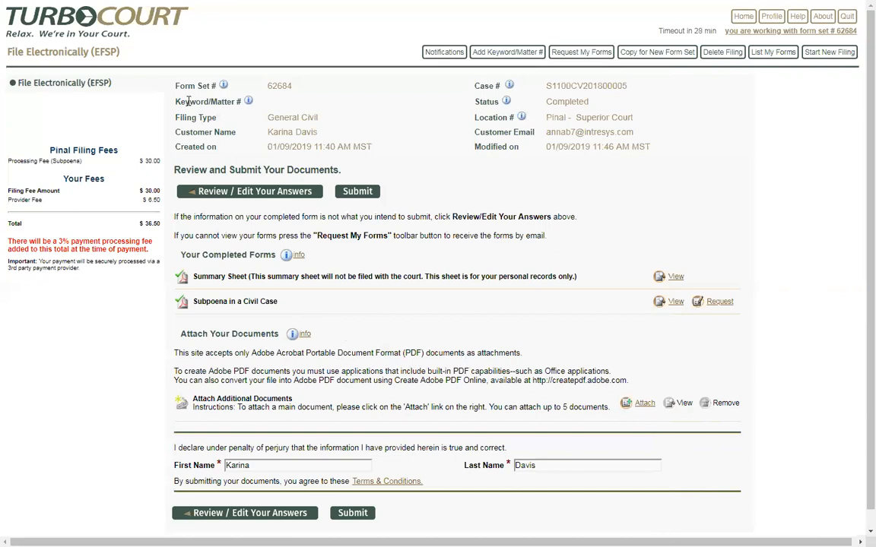
Point out the Keyword/Matter # label and preview the add-keyword page without saving
drag(177, 102, 235, 106)
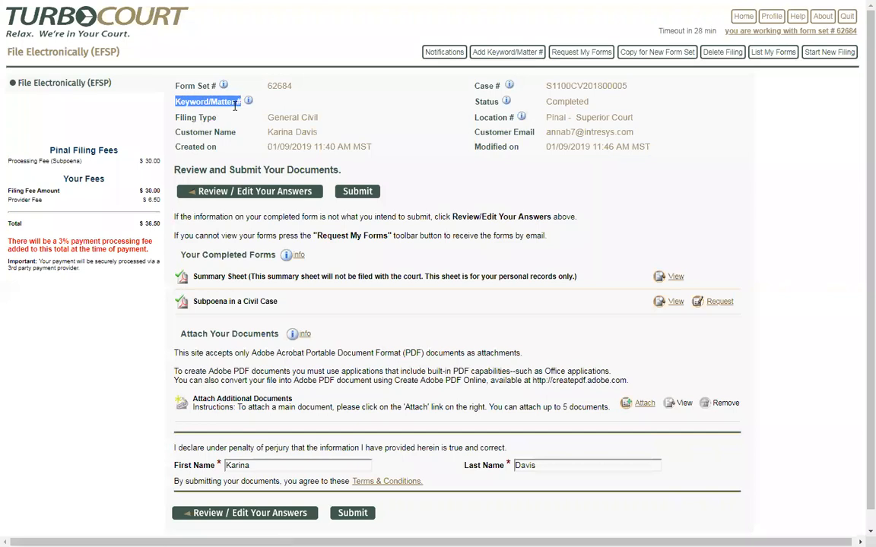
click(343, 103)
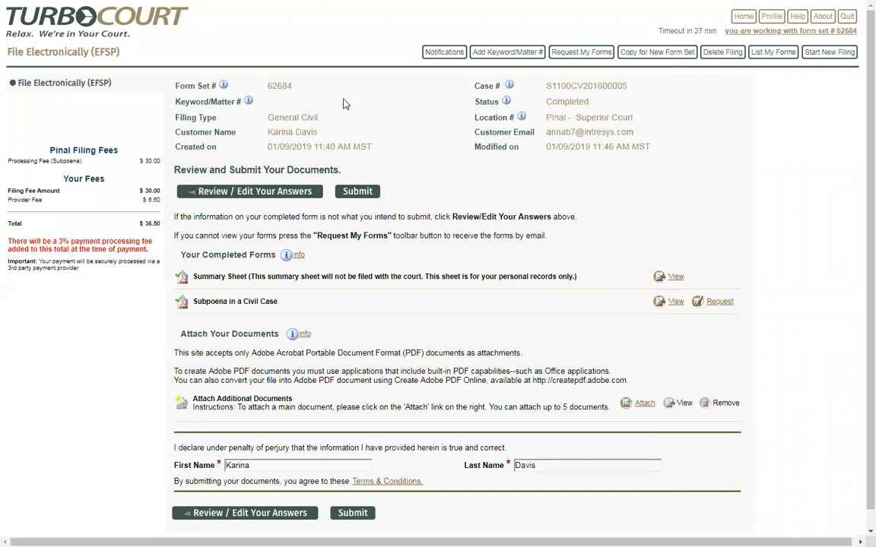
click(507, 52)
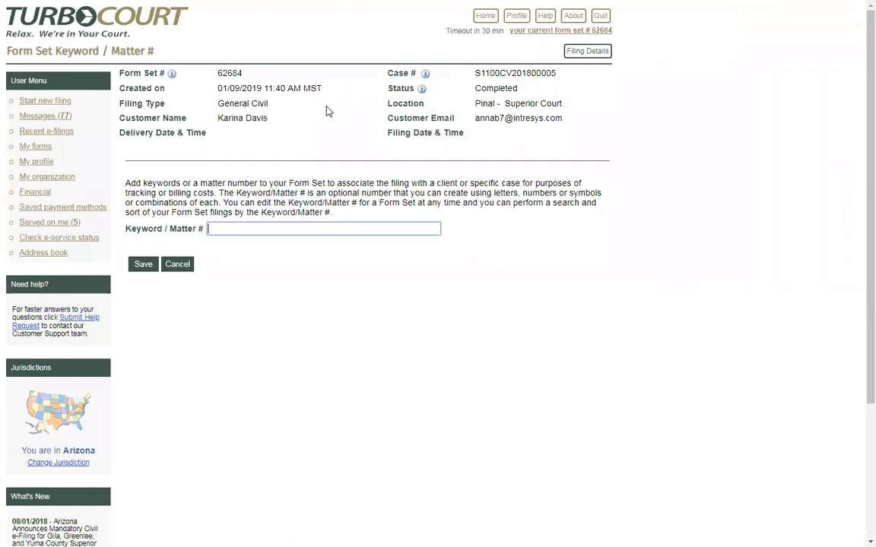
click(182, 270)
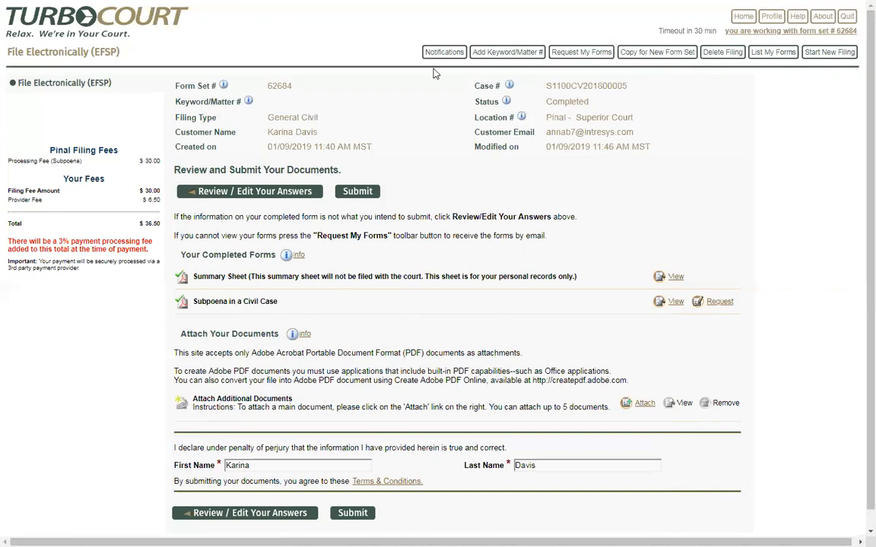
Enter keyword A-23456, removing the stray characters, and save it to form set 62684
click(504, 53)
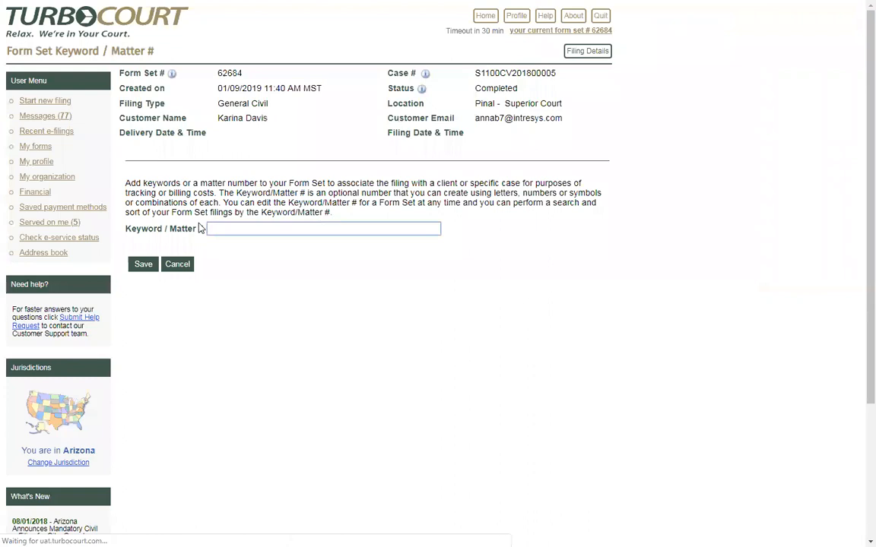
click(311, 228)
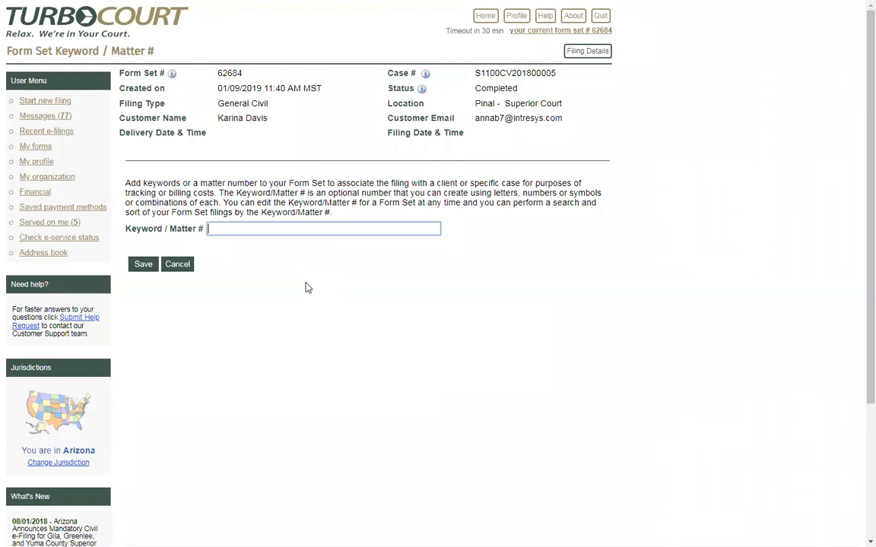
text(A-23456%#$)
key(BackSpace)
key(BackSpace)
key(BackSpace)
text(Smith)
key(ctrl+shift+Left)
key(BackSpace)
click(137, 268)
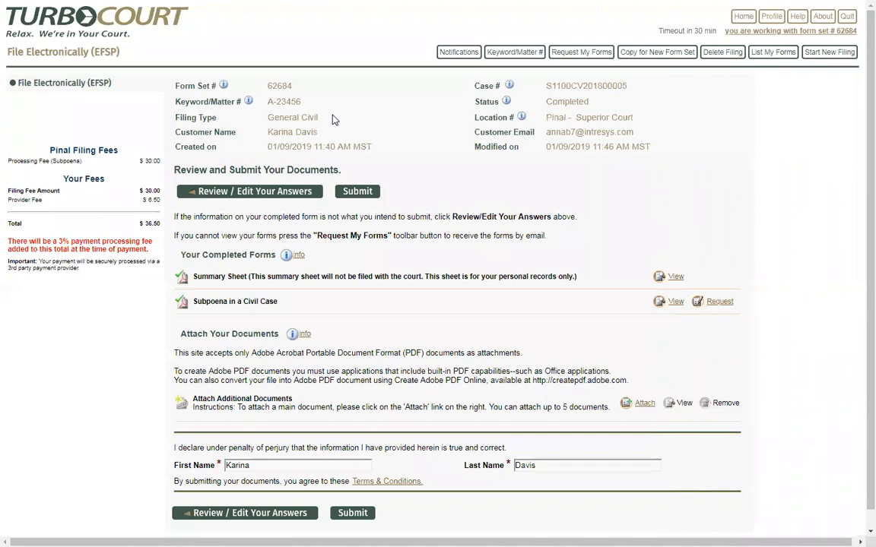
click(513, 53)
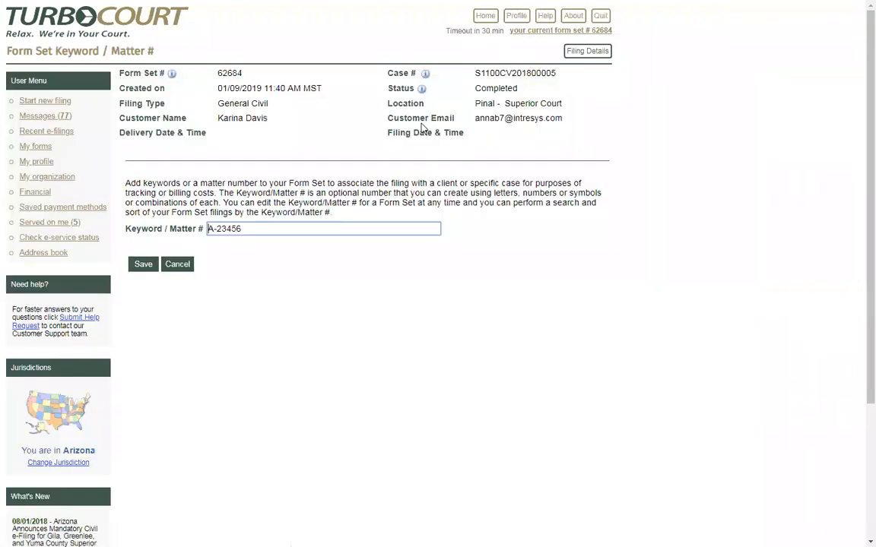
click(175, 266)
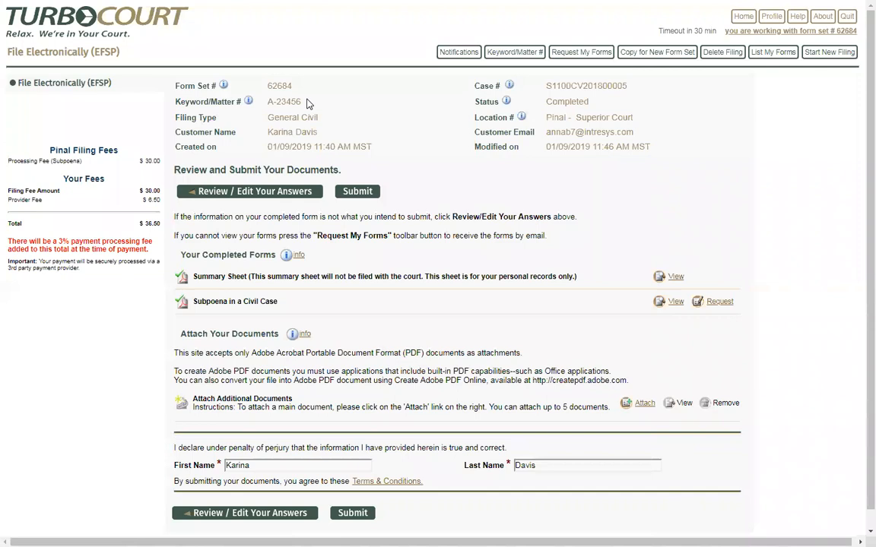
drag(590, 101, 542, 107)
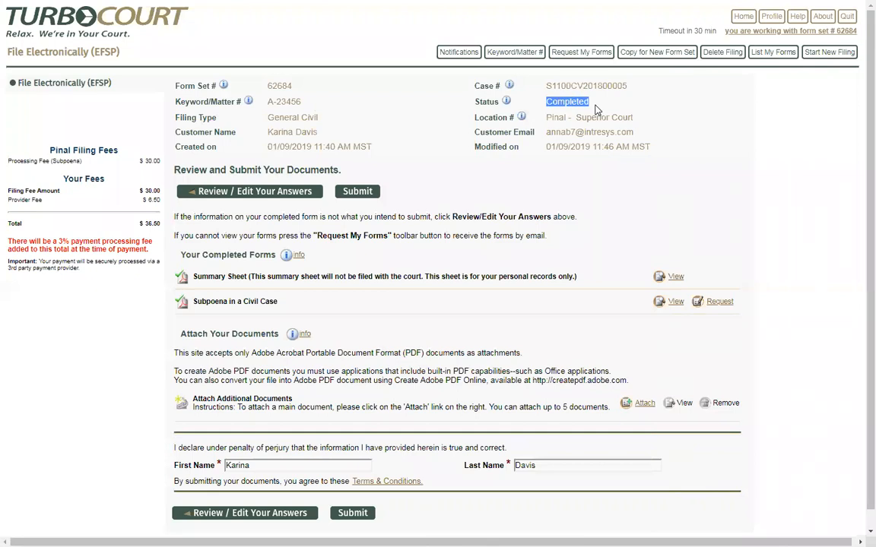
Open the notification settings and point out the Email Preferences and Courtesy Notifications sections
click(334, 101)
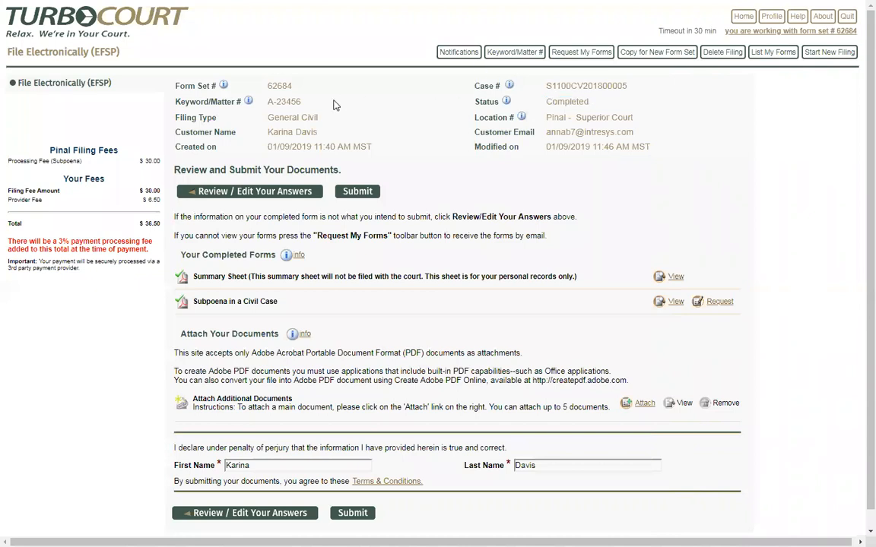
click(453, 53)
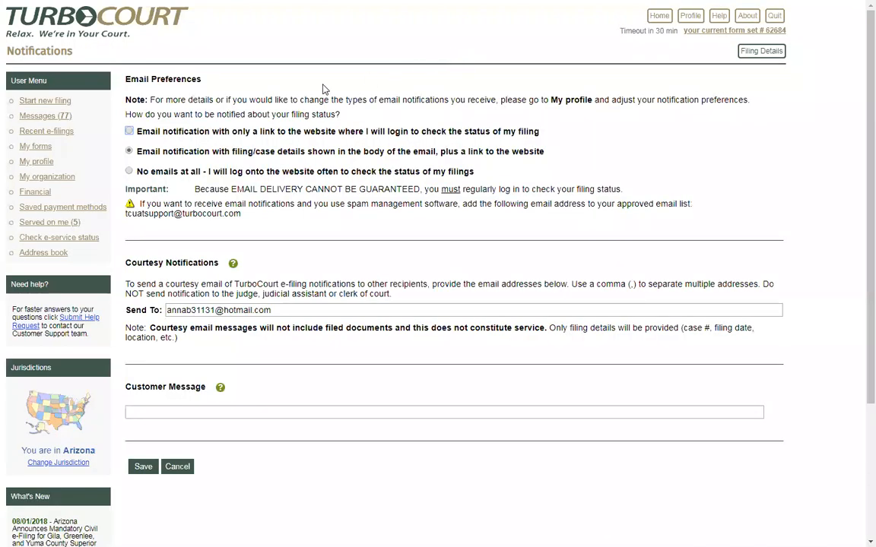
click(128, 172)
drag(202, 79, 118, 70)
drag(219, 263, 129, 260)
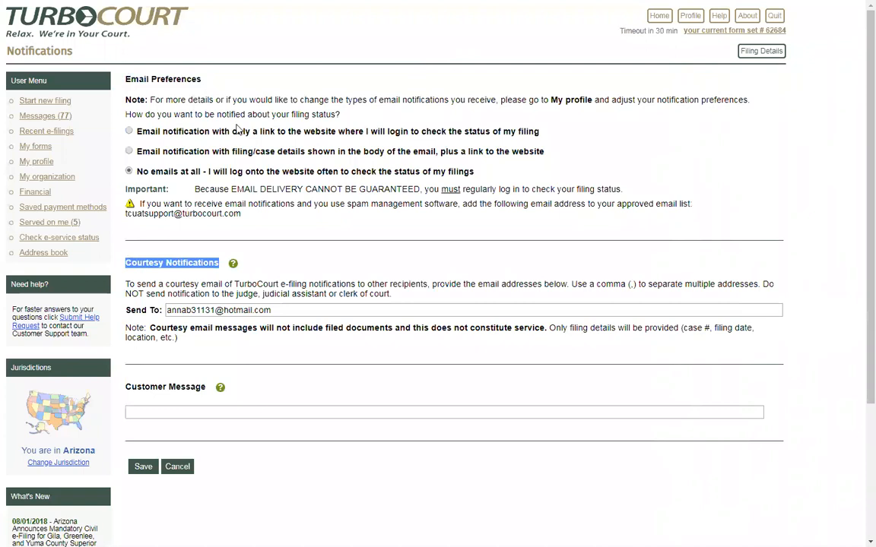
click(254, 85)
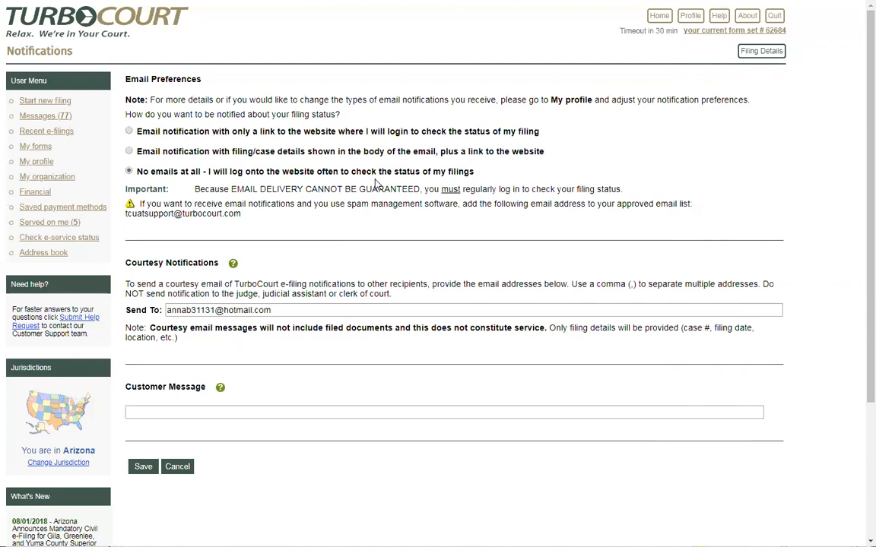
Choose status emails with filing/case details, keep the courtesy address unchanged, and save
click(129, 151)
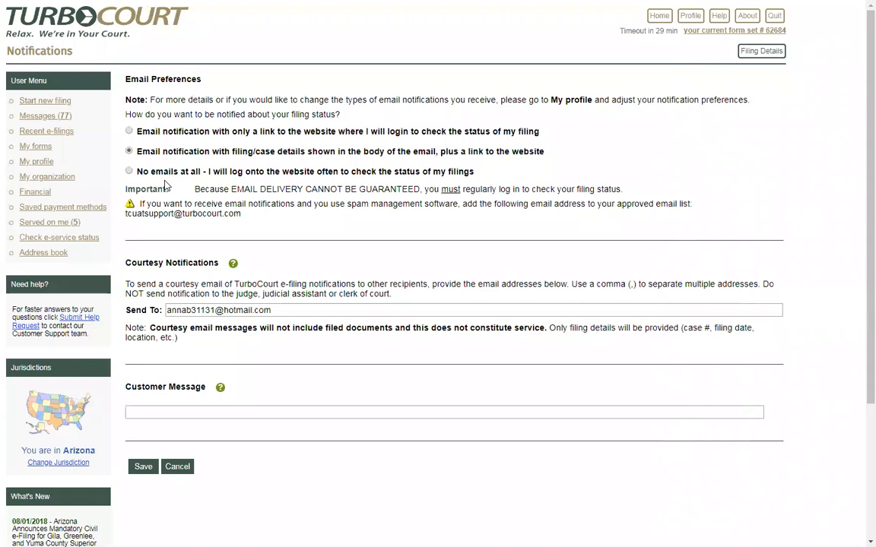
click(275, 310)
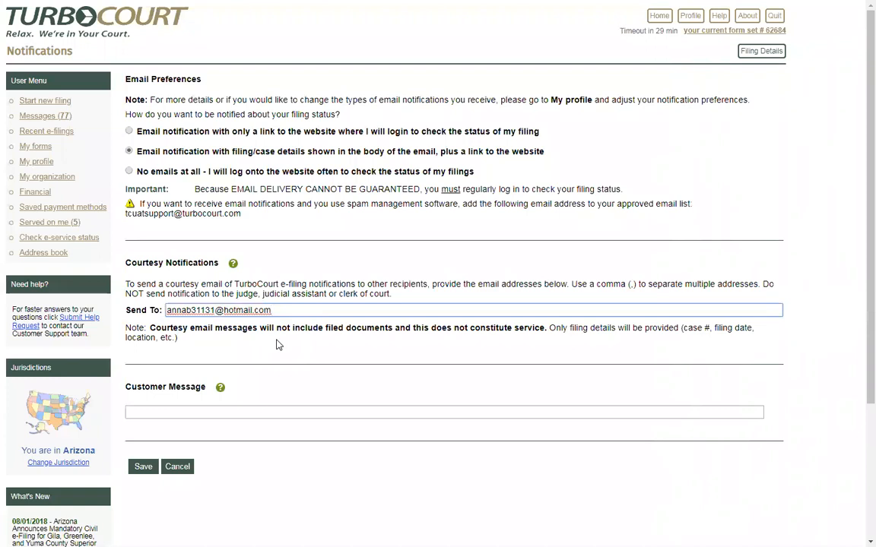
text(,)
key(BackSpace)
key(BackSpace)
click(144, 468)
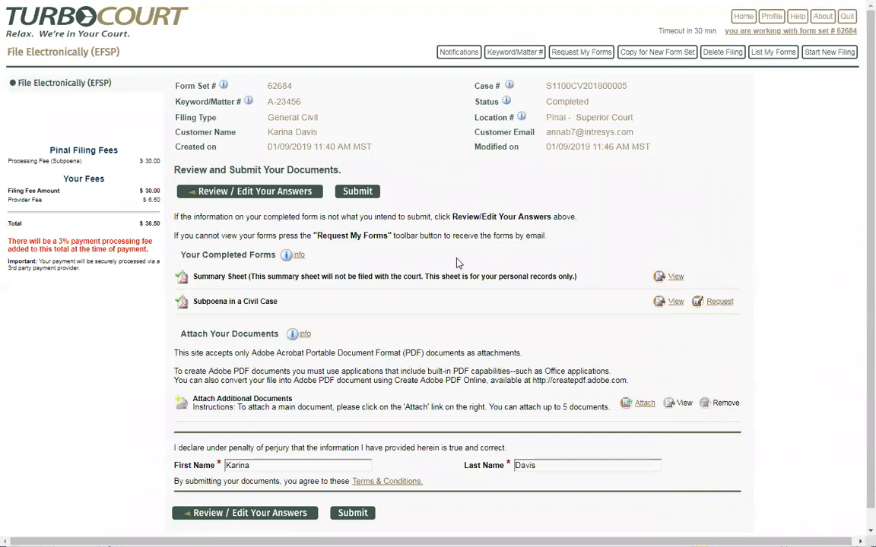
Return to the home page, then switch to the other browser window showing form set 31962
click(743, 17)
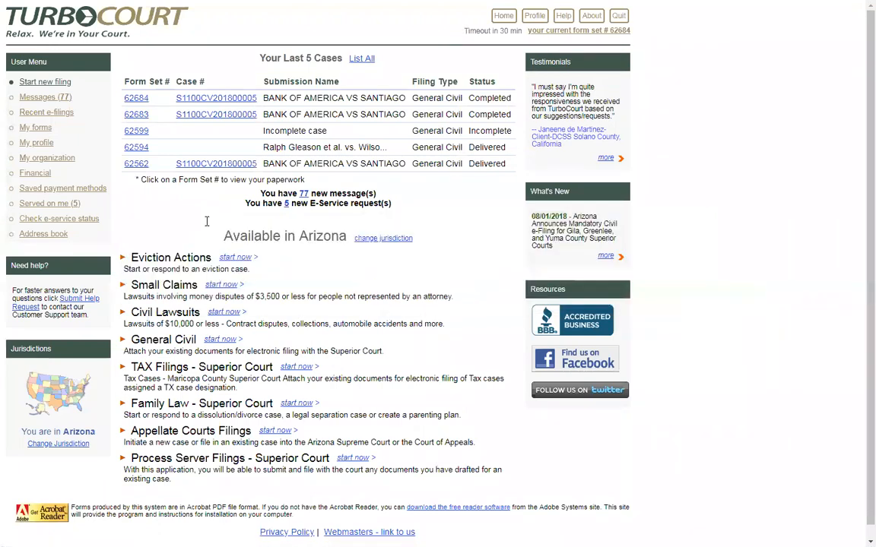
key(alt+Tab)
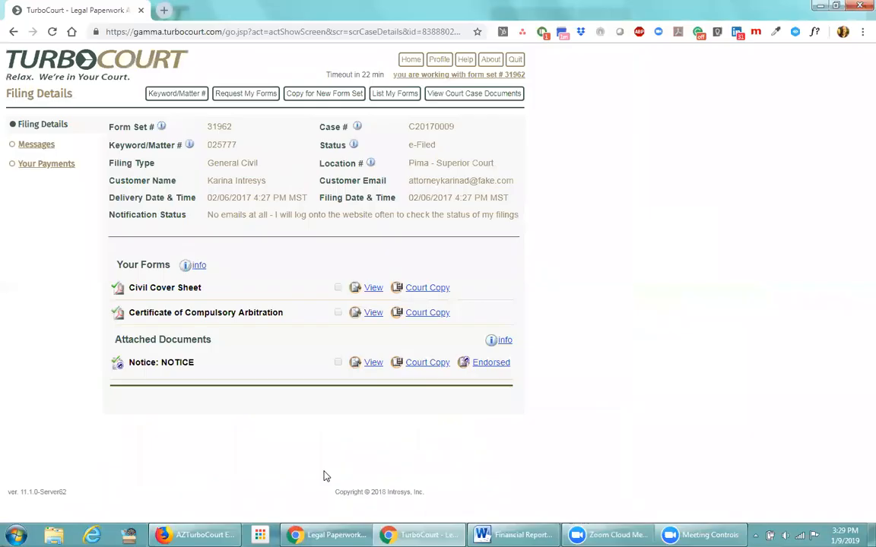
Go Home, quit the current session, and start a new one
click(410, 62)
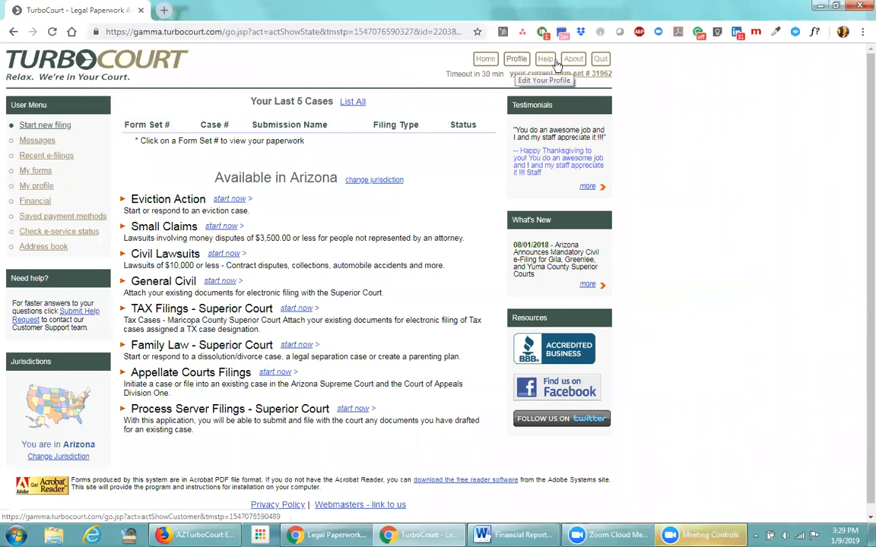
click(601, 60)
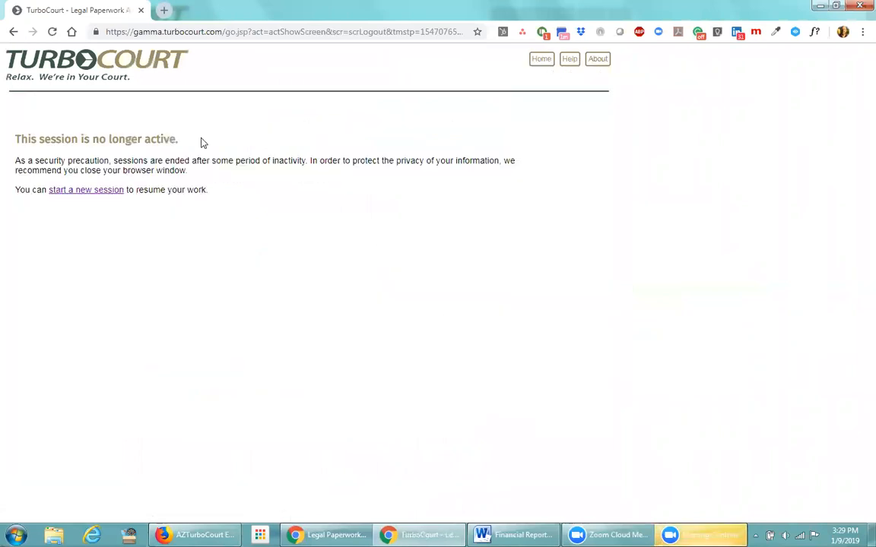
click(97, 190)
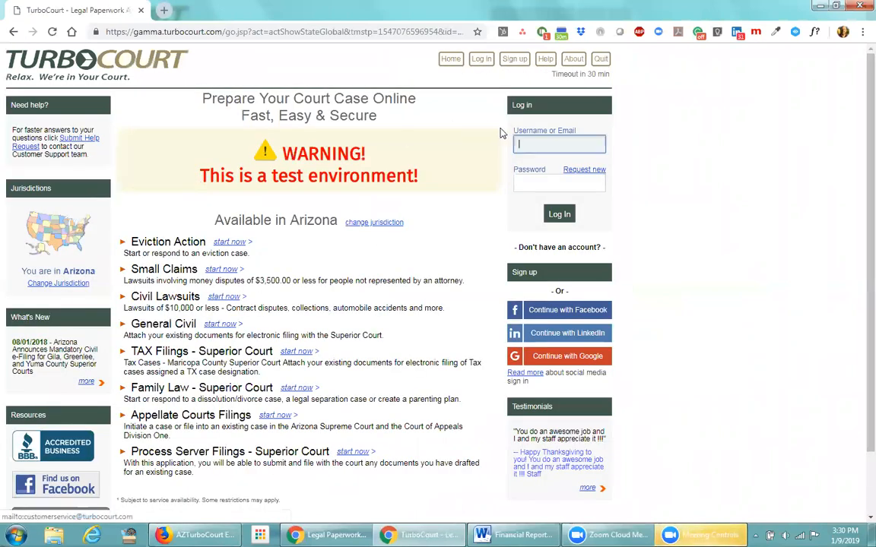
Log in with the account username and password, correcting the mistyped username
text(attorn)
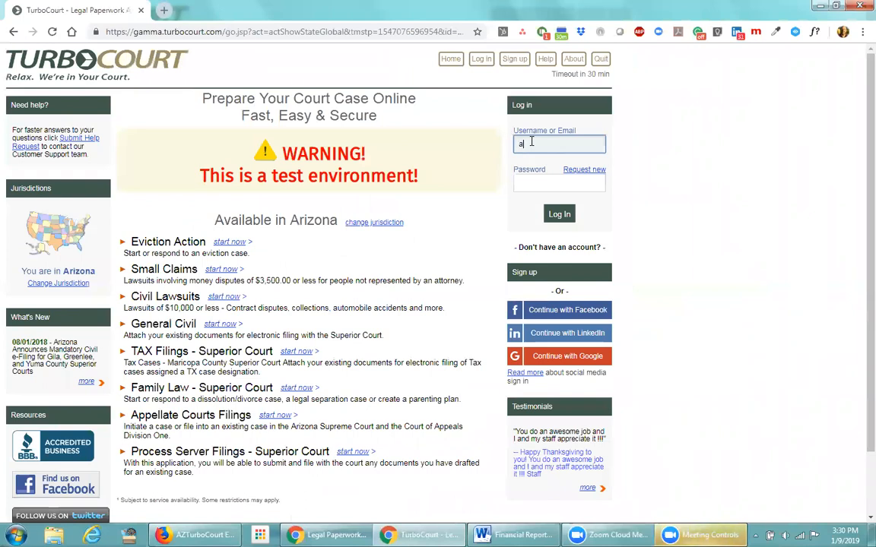
key(BackSpace)
key(BackSpace)
key(BackSpace)
key(BackSpace)
key(BackSpace)
key(BackSpace)
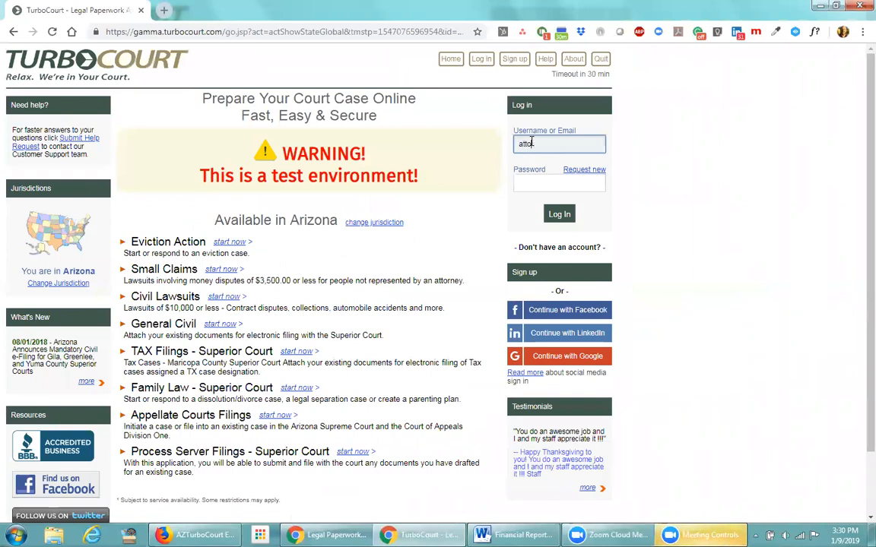
text(karbad)
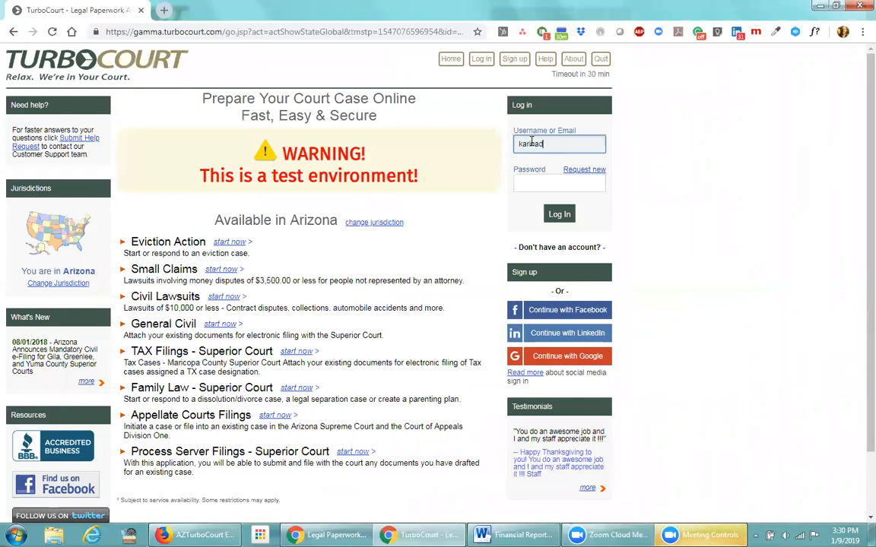
key(Tab)
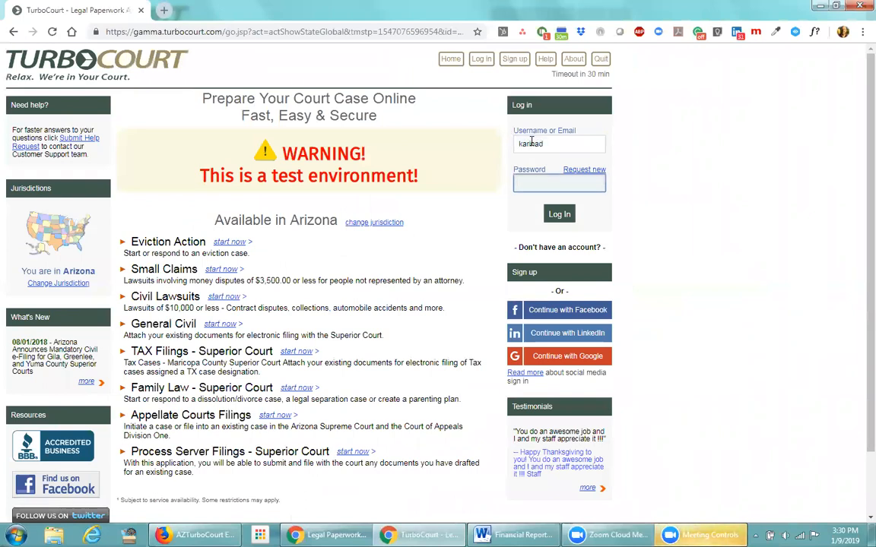
click(535, 143)
key(BackSpace)
key(BackSpace)
key(BackSpace)
text(inad)
click(556, 184)
text(••••••••••)
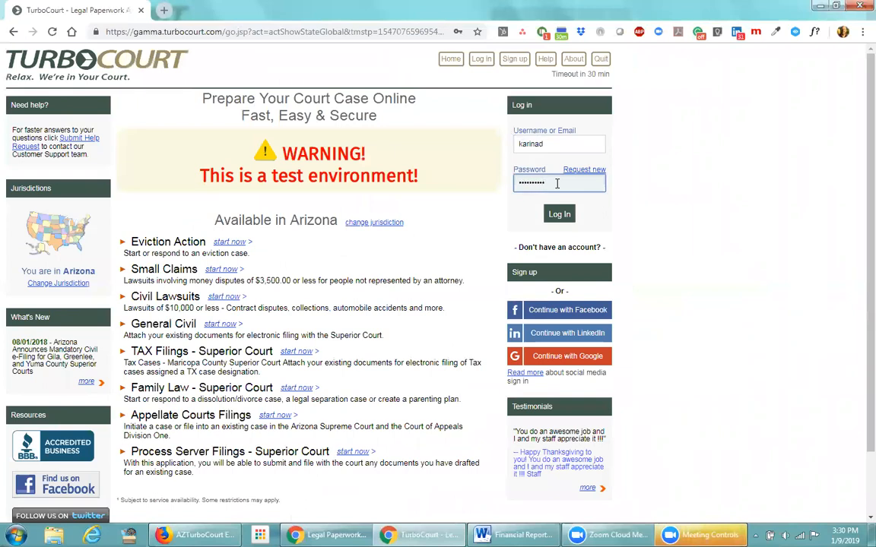
text(•)
click(567, 218)
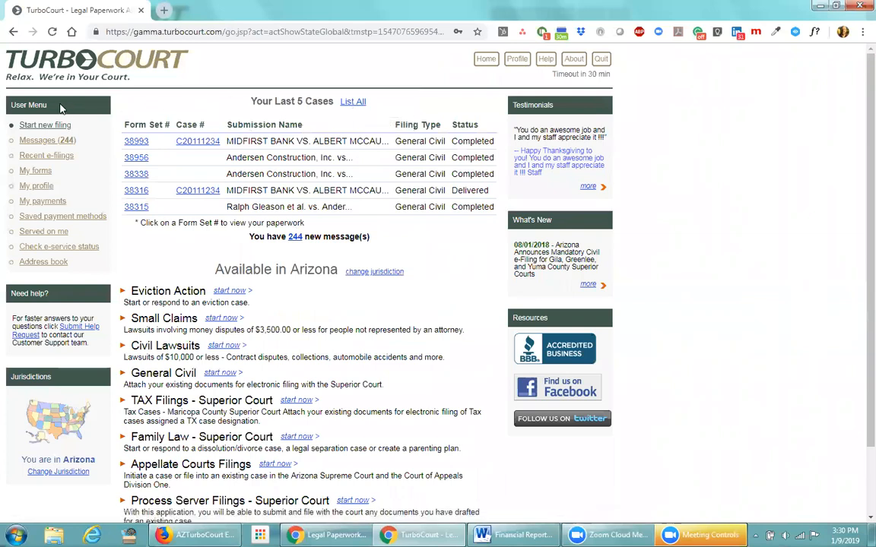
Open My forms to see completed form sets 38993 and 38956 created from 12/10/2018
click(41, 175)
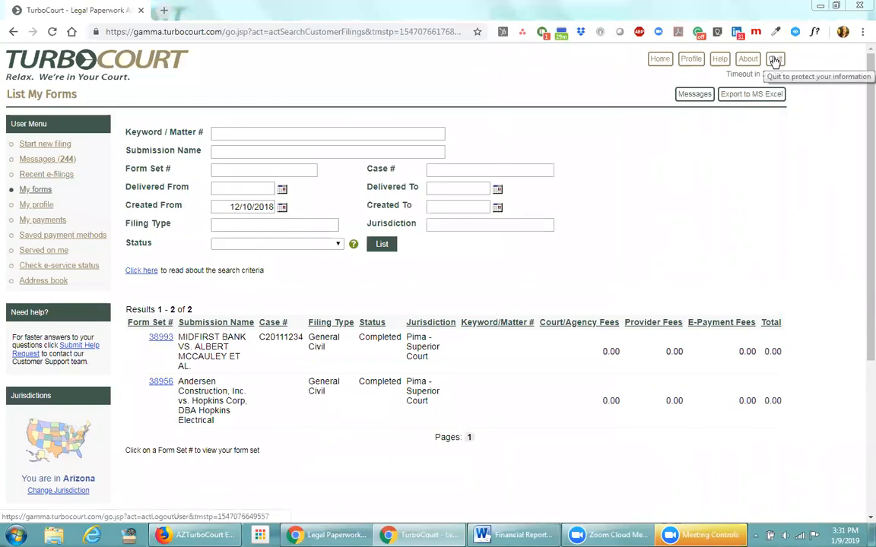
Log out, start a new session, and sign in under the other account to reach its forms list
click(775, 63)
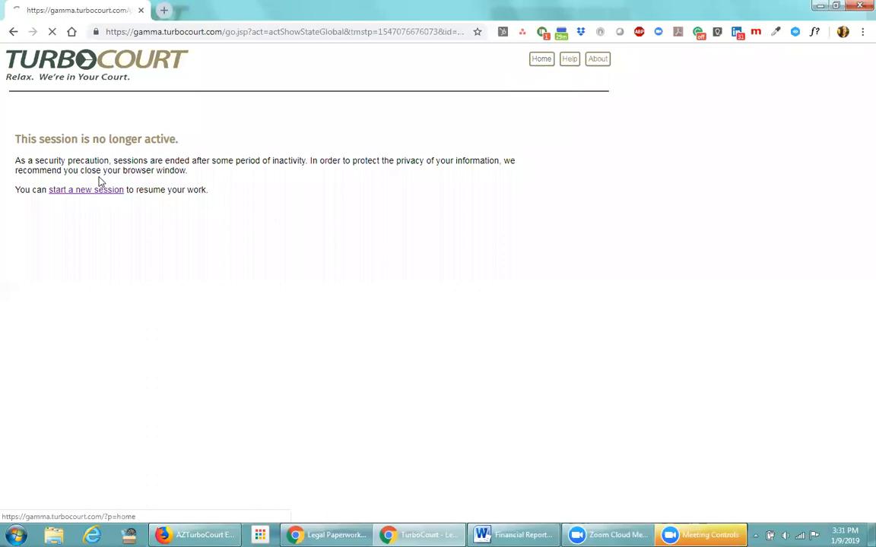
click(99, 189)
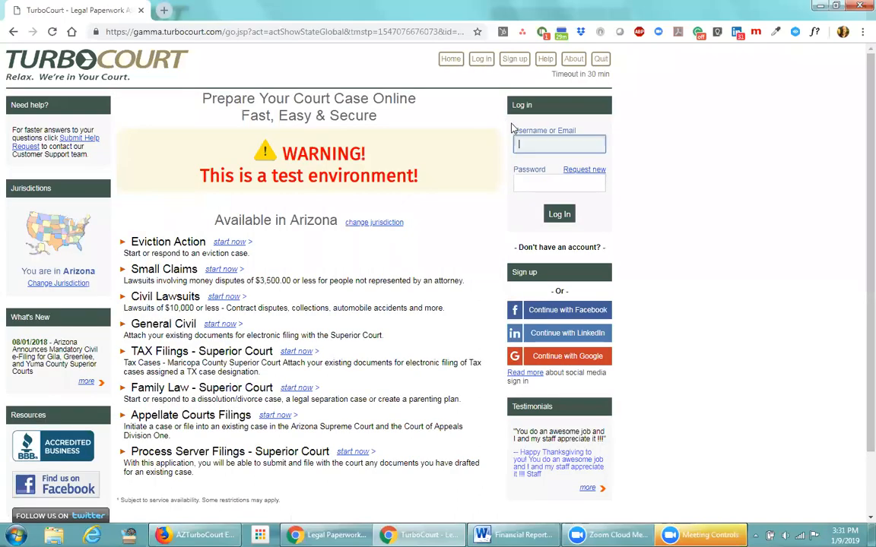
text(attorneydonna)
key(ctrl+a)
click(558, 214)
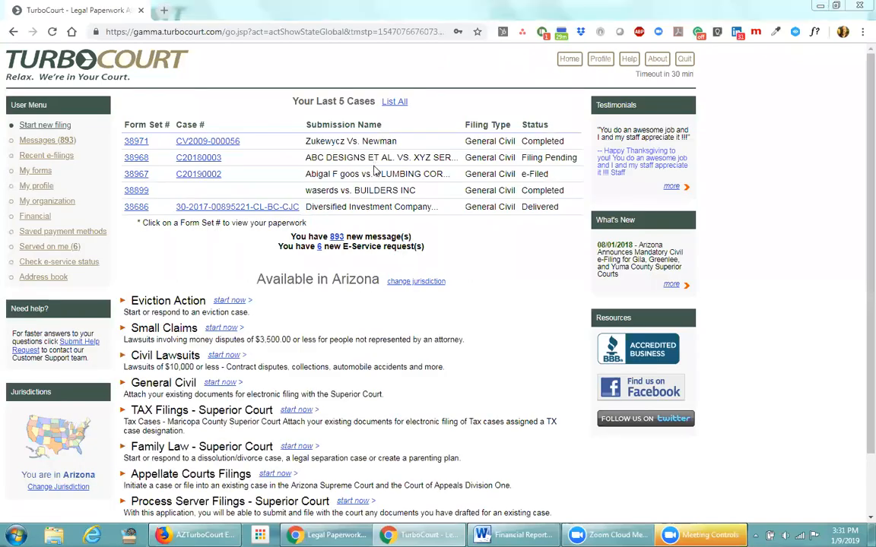
click(395, 101)
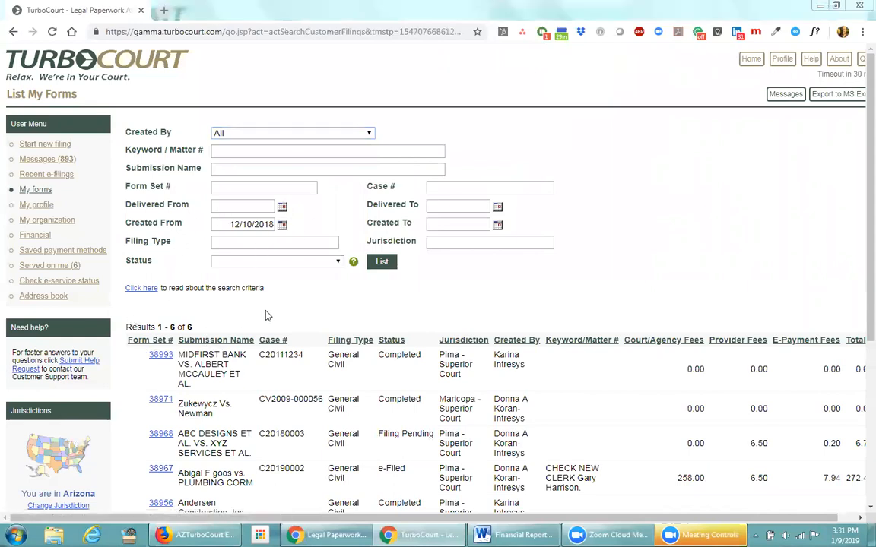
Scroll through the six results and their totals, such as 272.44 for form set 38967
scroll(289, 308, down, 1)
scroll(277, 311, down, 2)
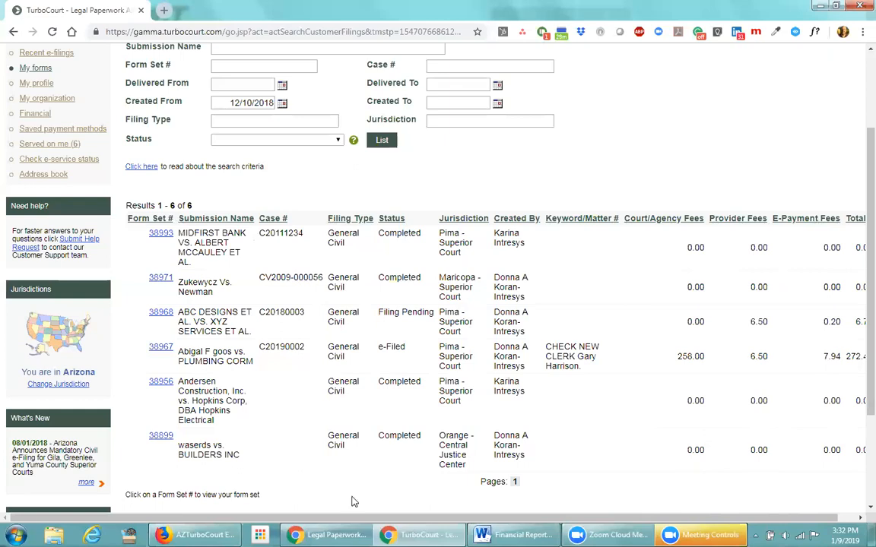
drag(399, 517, 367, 485)
Filter forms created from 10/1/2018 to 10/31/2018 and review the 15 results
scroll(308, 130, up, 2)
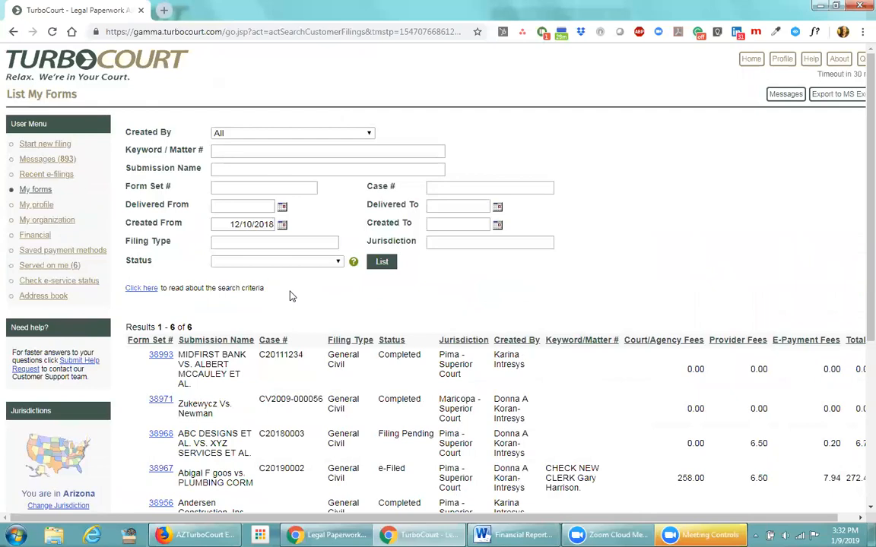
drag(230, 225, 274, 224)
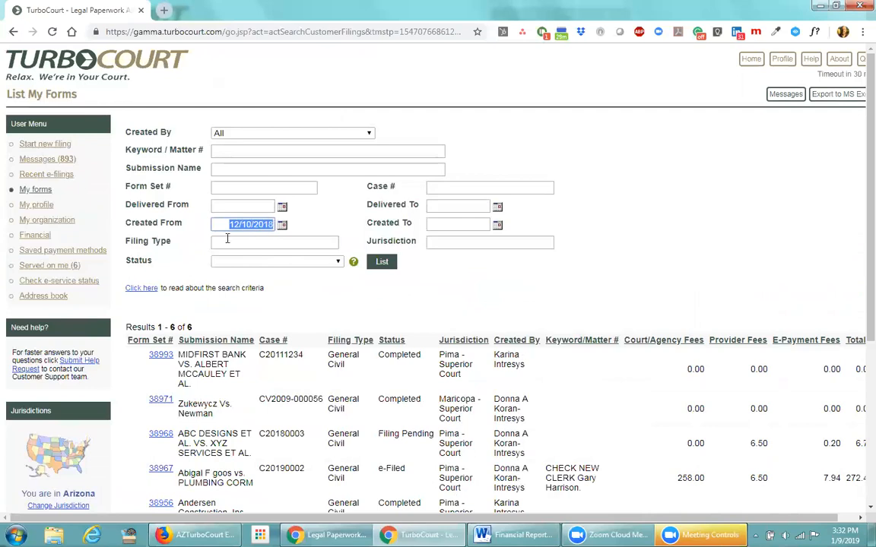
text(10/1/2018)
key(Tab)
text(10/31/2018)
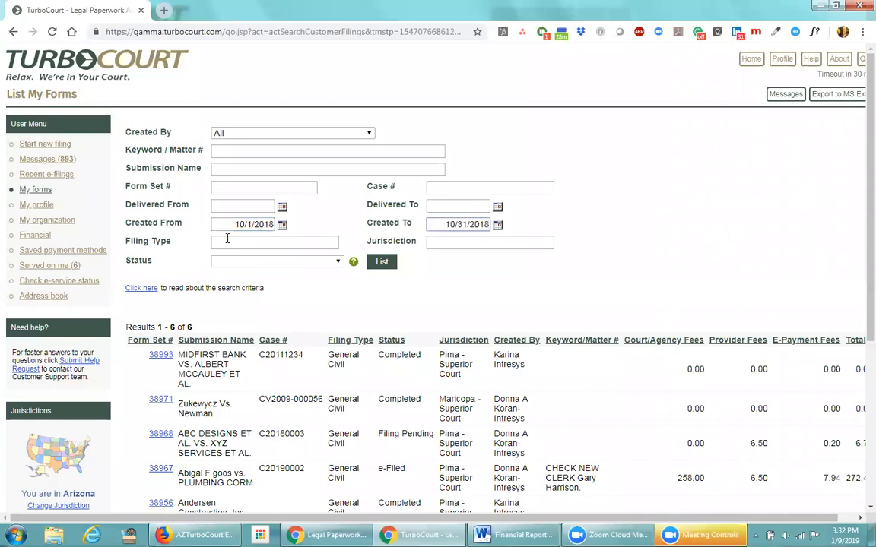
click(384, 263)
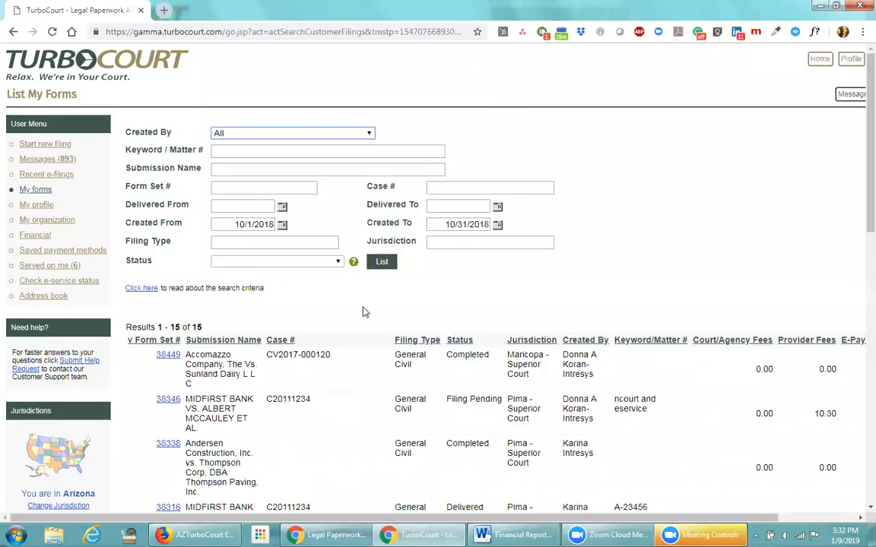
scroll(156, 256, down, 3)
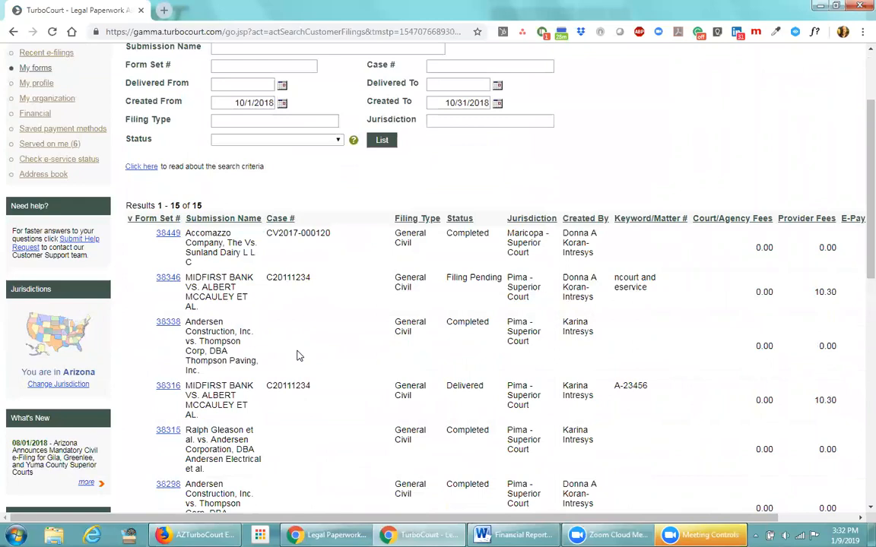
scroll(297, 356, up, 3)
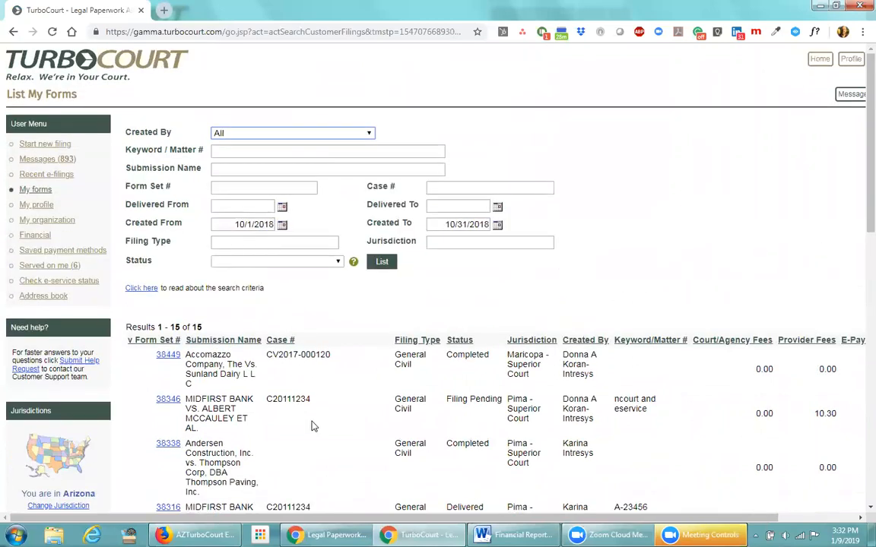
scroll(310, 429, down, 2)
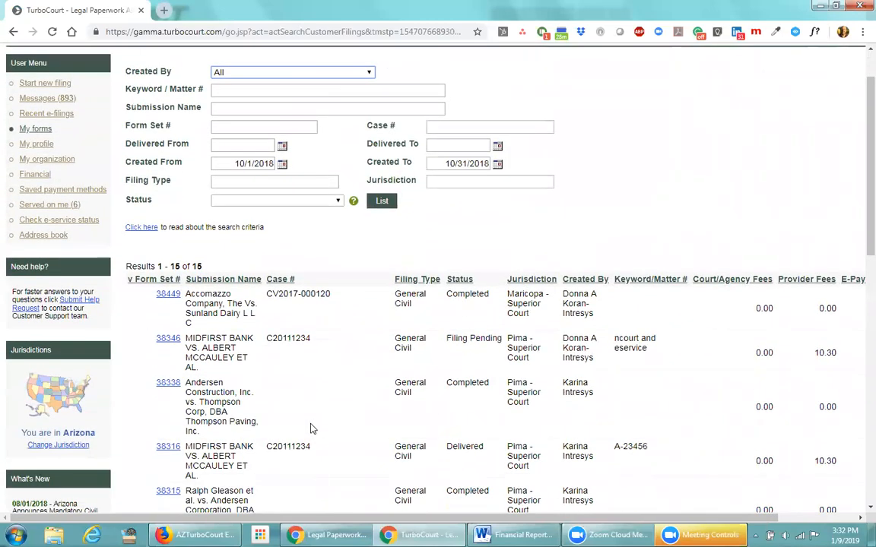
Sort the October results by Case # ascending then descending, then by Keyword/Matter #
click(280, 279)
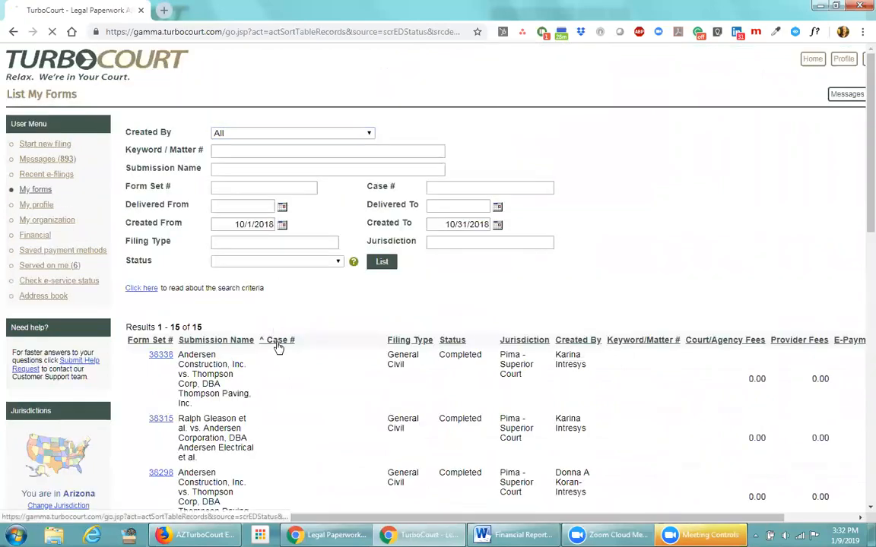
click(277, 342)
scroll(341, 379, down, 3)
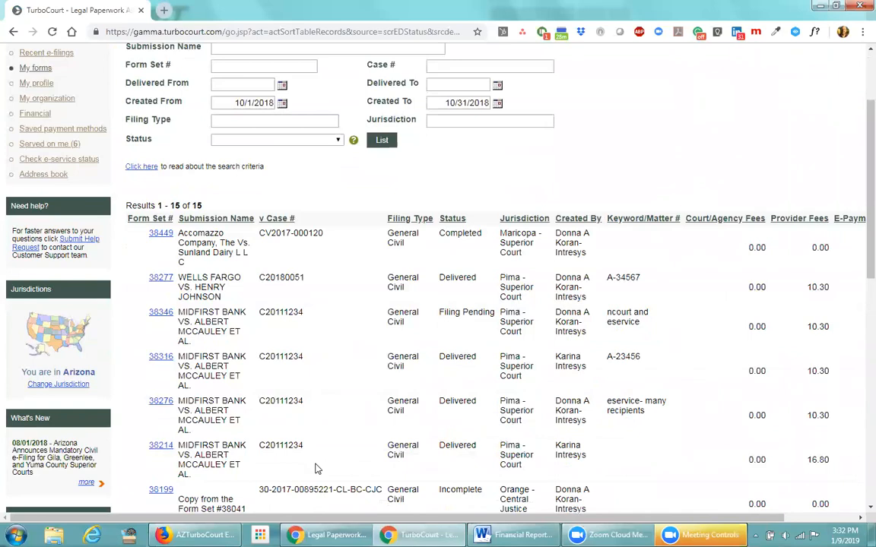
click(629, 219)
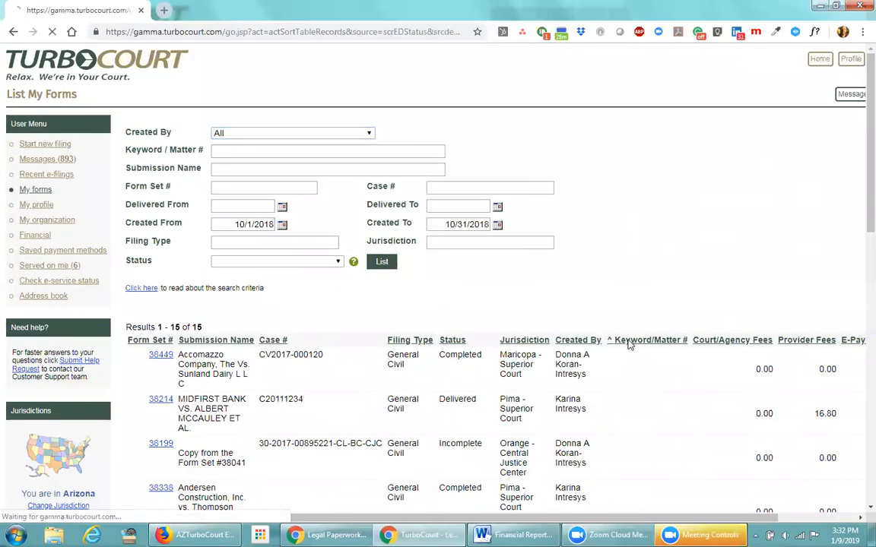
scroll(663, 424, down, 3)
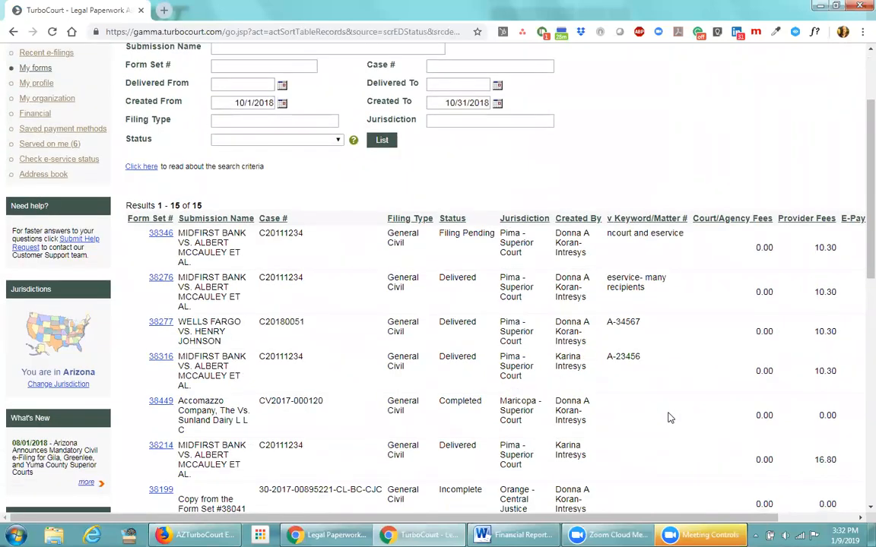
scroll(444, 380, up, 3)
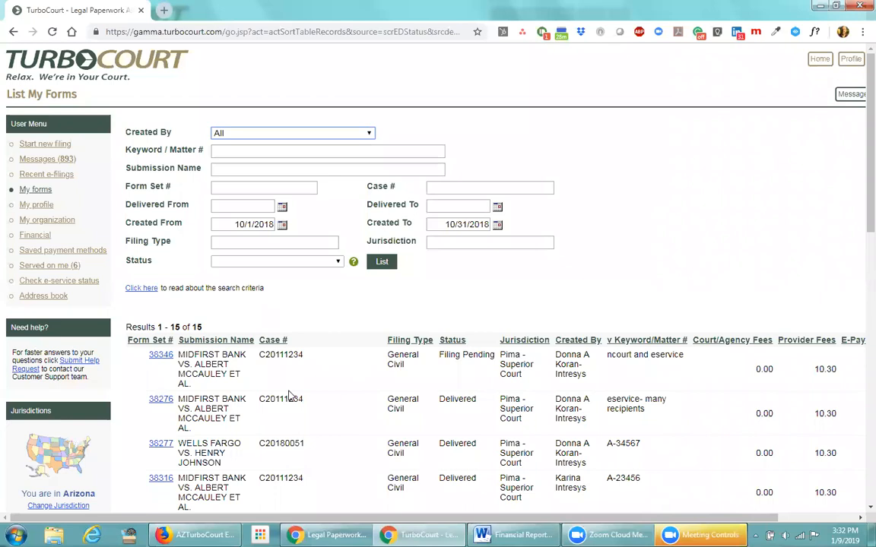
drag(426, 519, 509, 523)
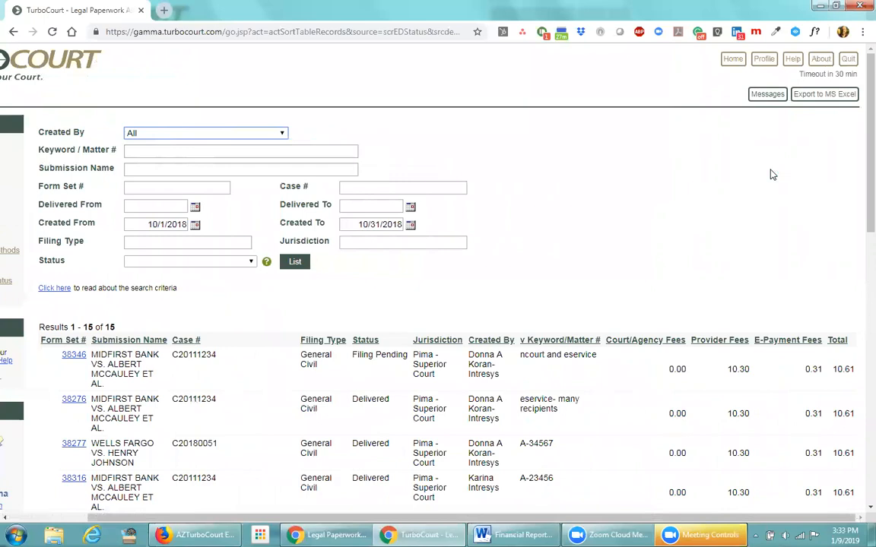
Enter keyword A-23456 and change Created From to 1/1/2017
click(170, 153)
text(A-23456)
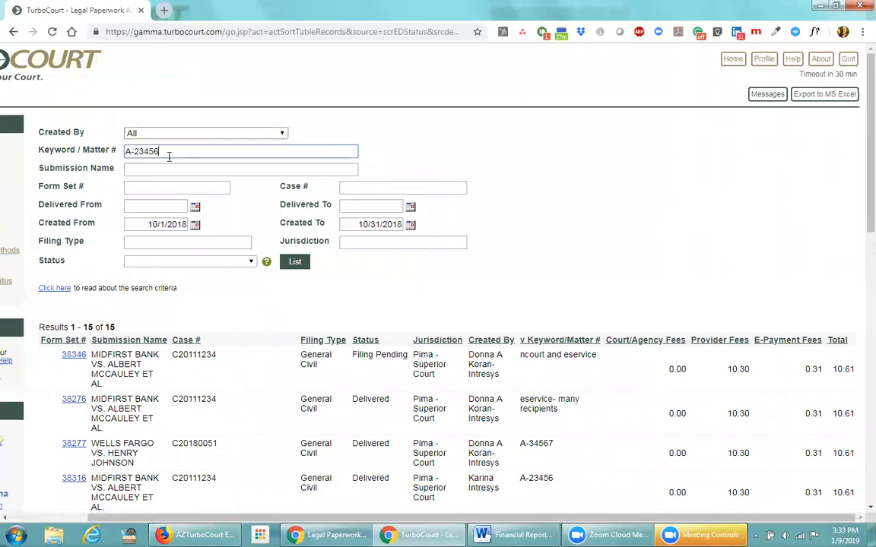
click(151, 224)
key(BackSpace)
text(1)
key(Right)
key(Right)
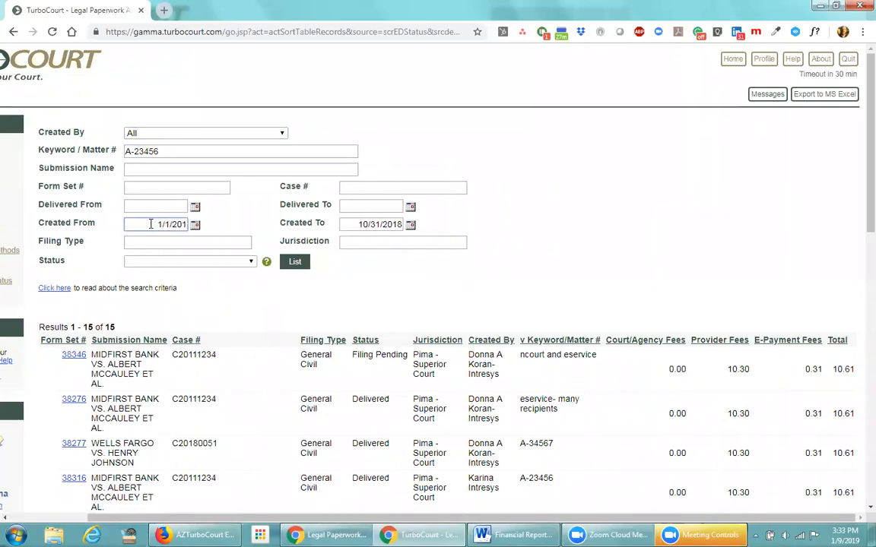
key(Delete)
text(7)
Set Created To to 12/31/2017 and list the 28 matching results
click(359, 224)
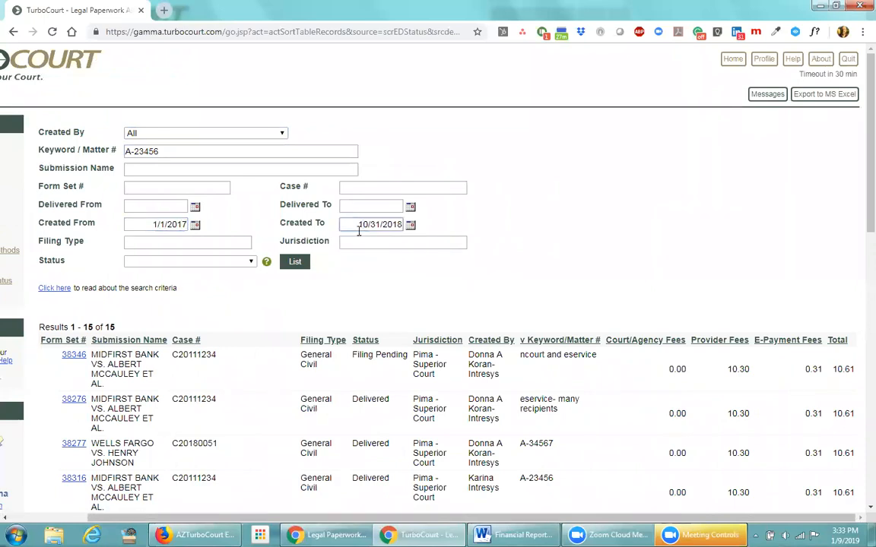
key(Right)
key(Delete)
text(2)
key(Delete)
text(7)
click(295, 261)
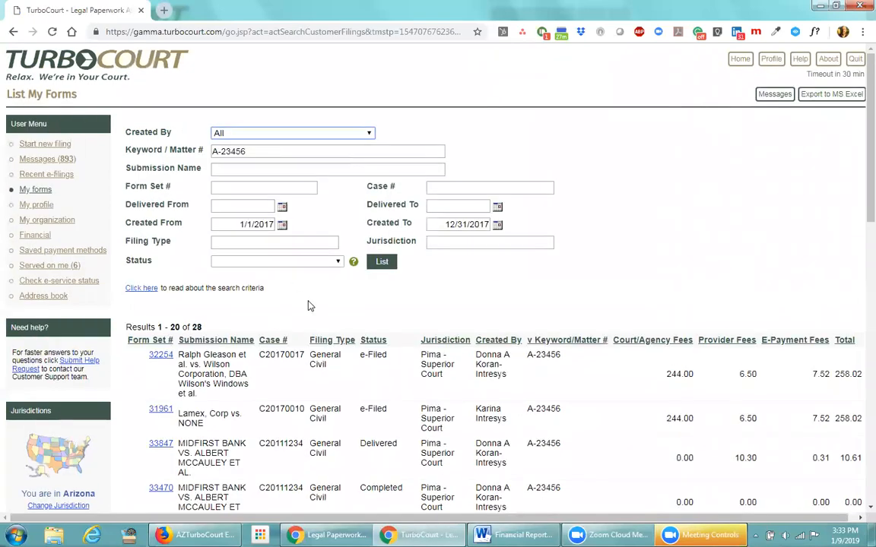
scroll(308, 306, down, 1)
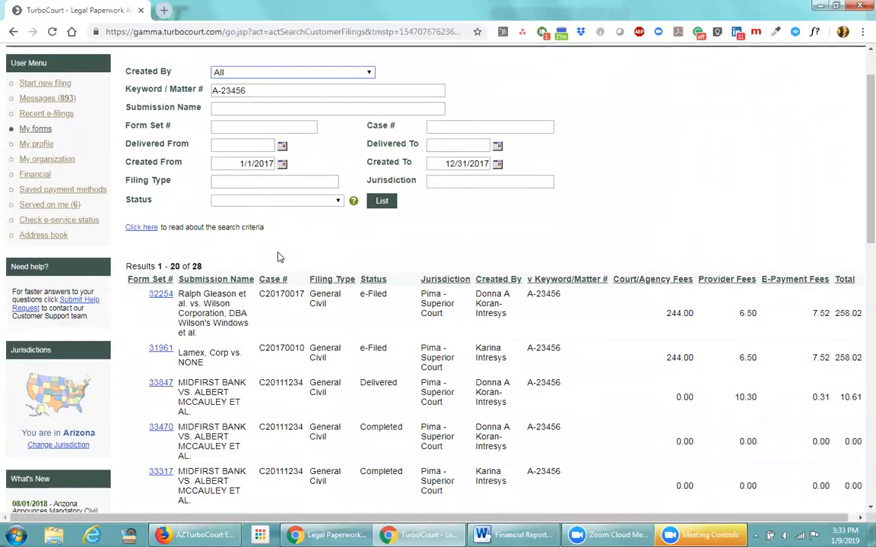
scroll(278, 257, down, 2)
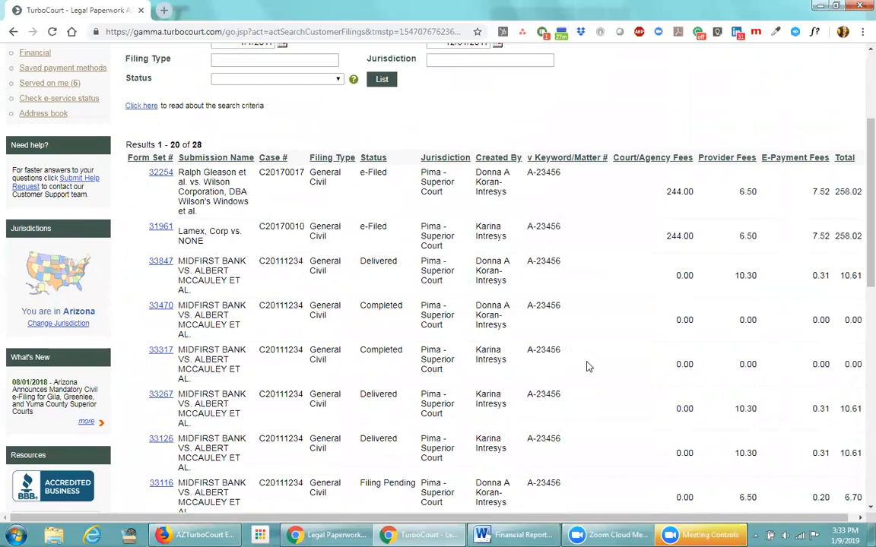
scroll(587, 365, up, 2)
scroll(587, 367, up, 1)
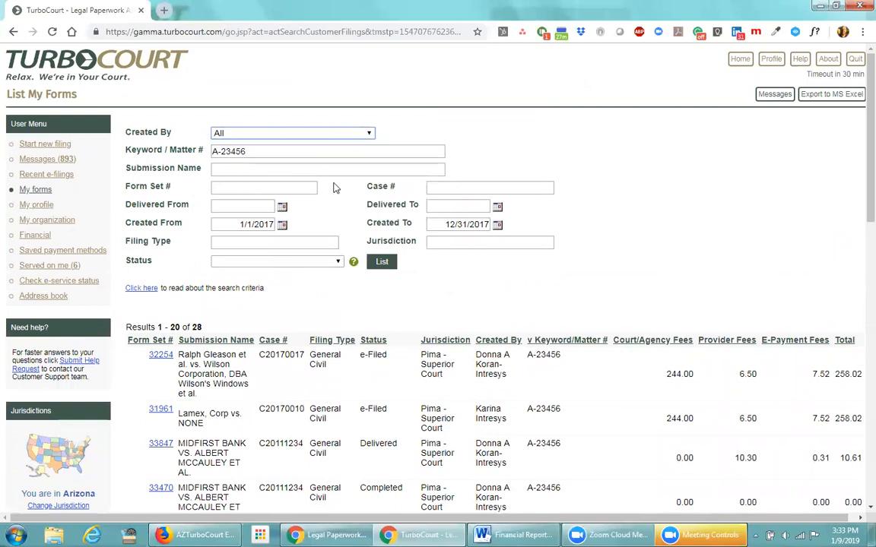
click(432, 184)
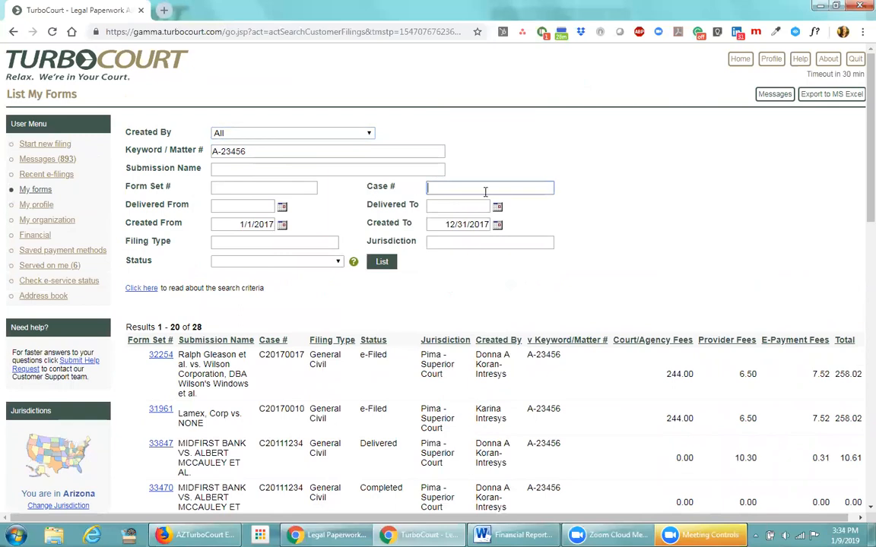
click(441, 243)
text(pima)
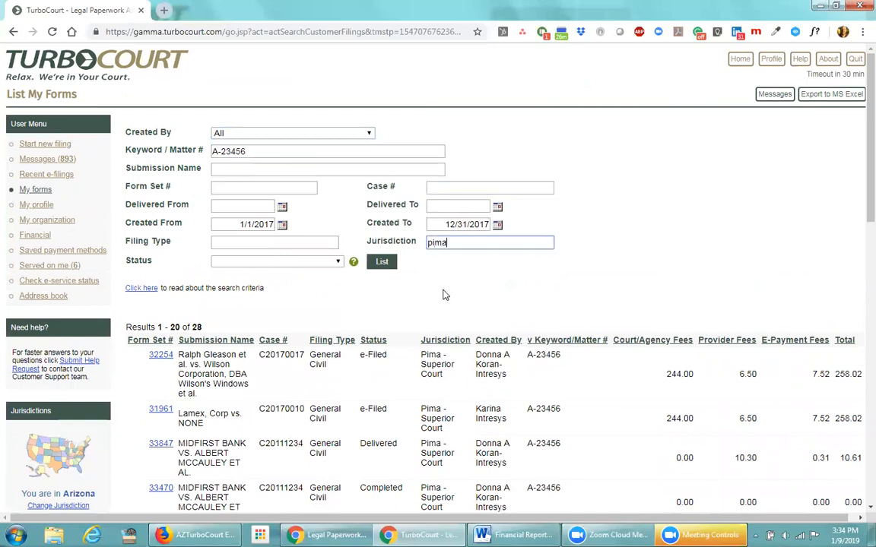
key(BackSpace)
key(BackSpace)
key(BackSpace)
key(BackSpace)
Filter the A-23456 forms list to Incomplete status and list it, which returns no results
click(339, 263)
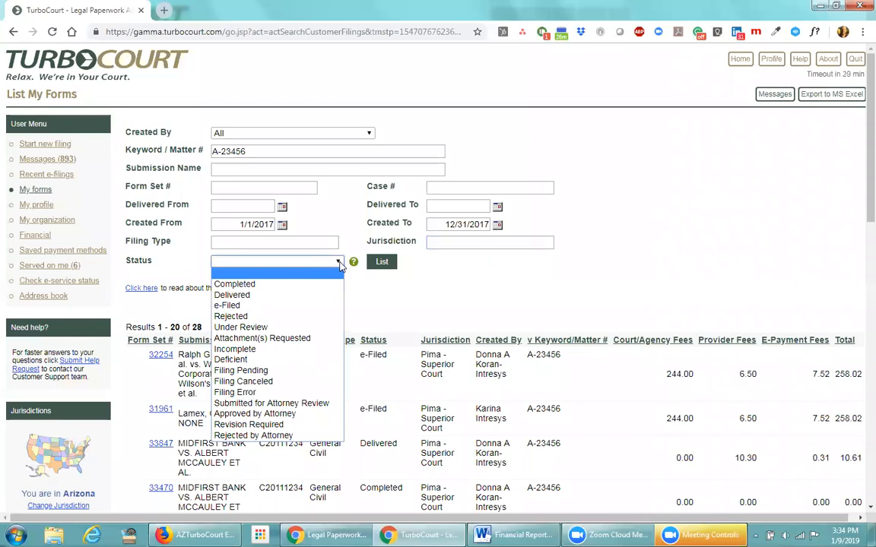
click(339, 263)
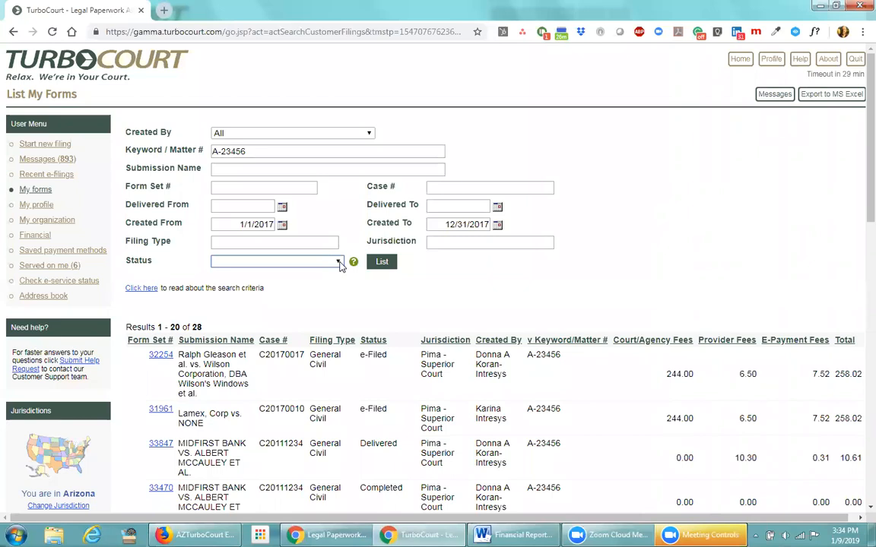
click(338, 262)
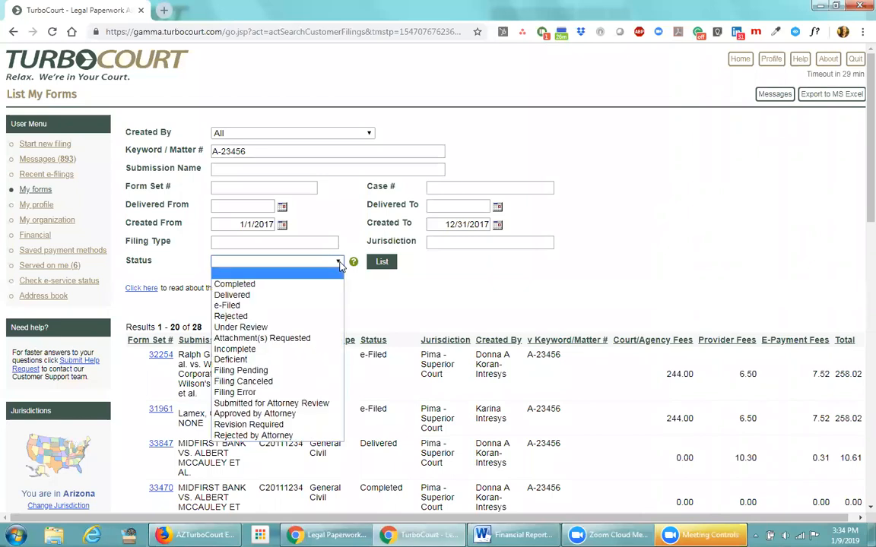
click(241, 351)
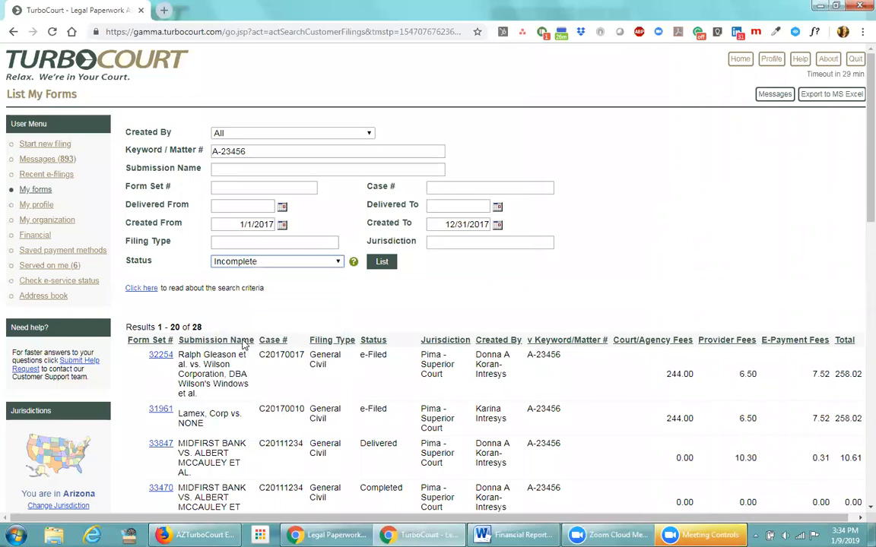
click(381, 264)
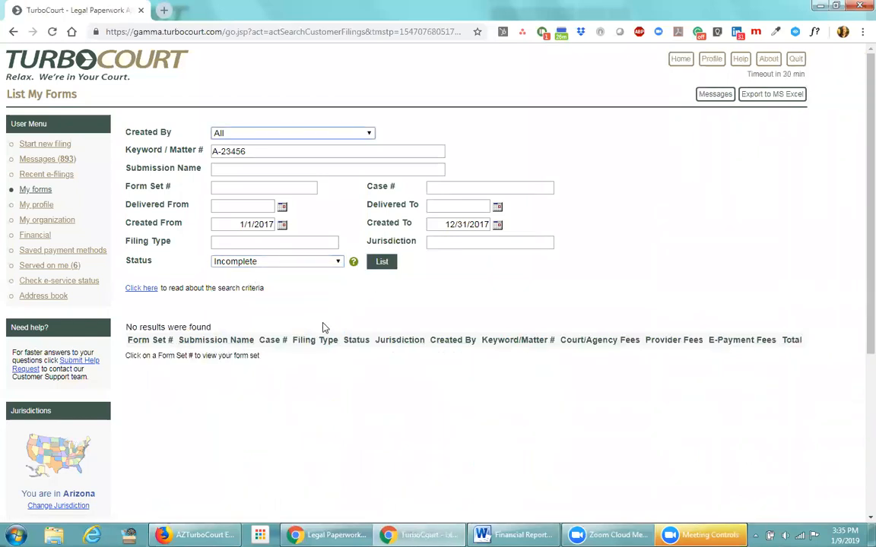
Clear the keyword and list Incomplete forms created 10/1/2018 to 10/31/2018, finding form sets 38199, 38201, 38200
drag(251, 151, 197, 151)
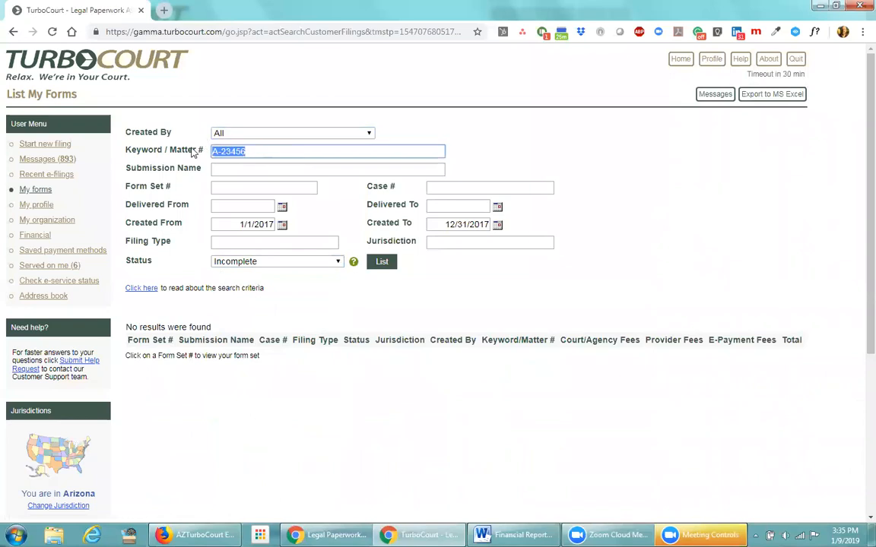
key(BackSpace)
click(223, 223)
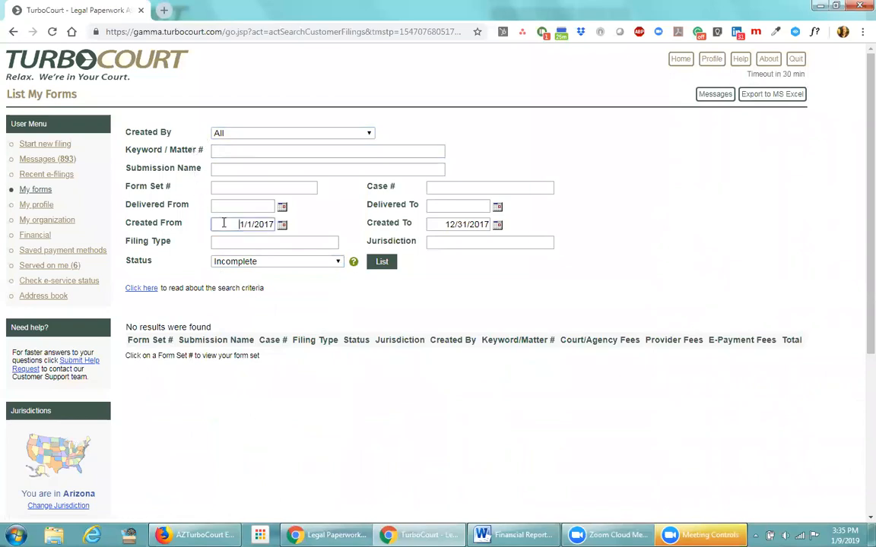
drag(225, 223, 275, 221)
text(10/1/2018)
key(Tab)
text(10/31/2018)
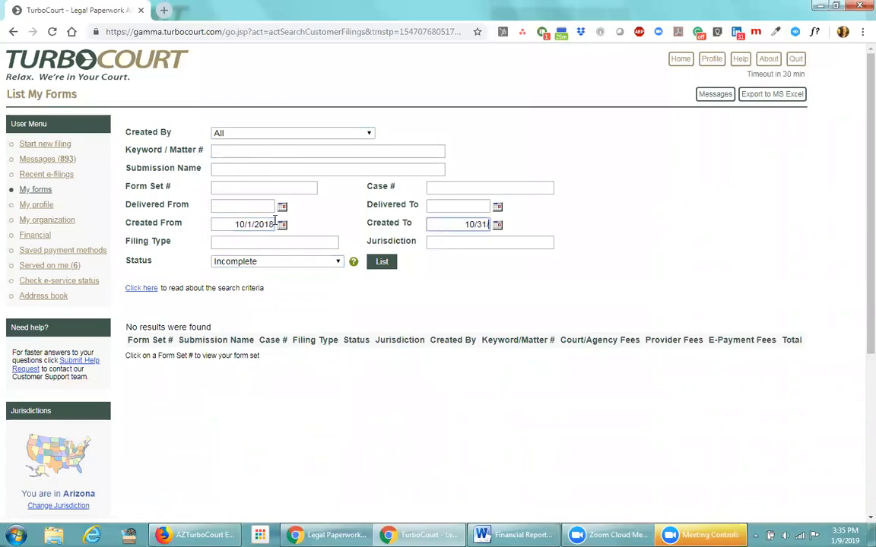
click(380, 262)
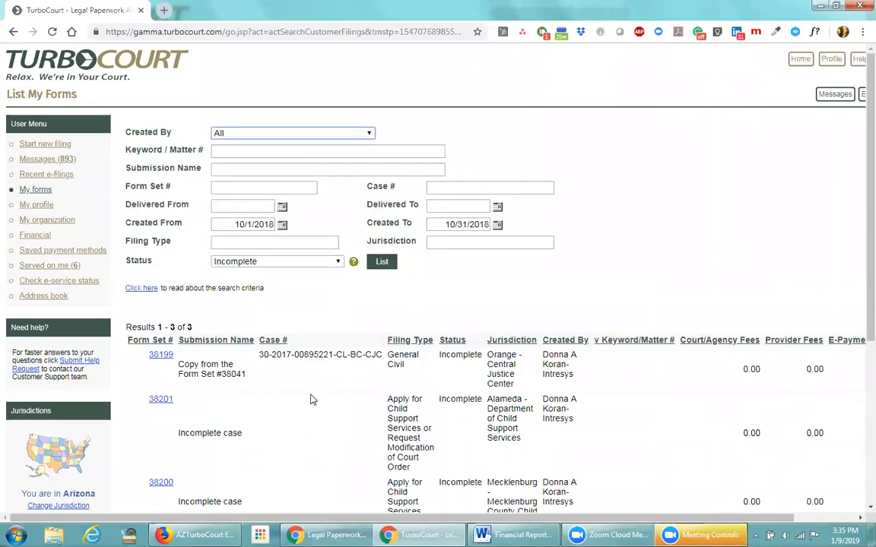
scroll(312, 399, down, 2)
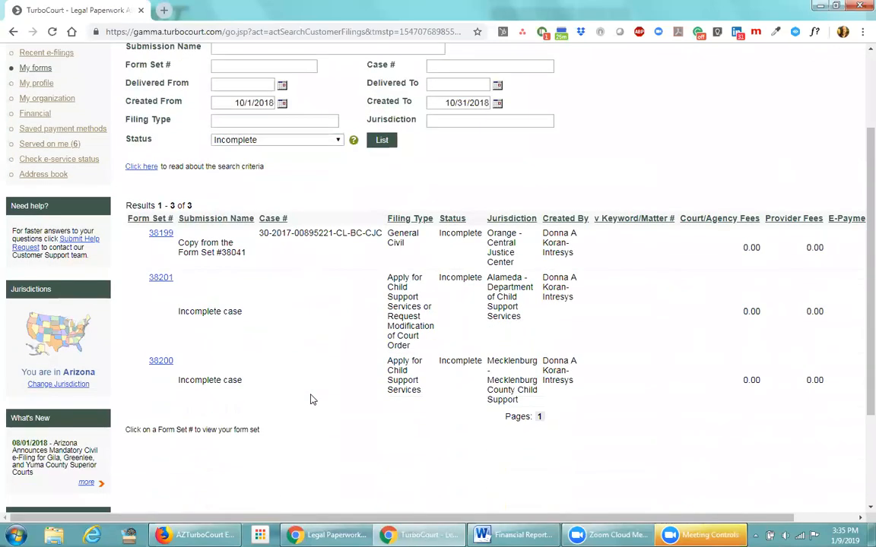
scroll(304, 356, up, 1)
scroll(306, 359, up, 2)
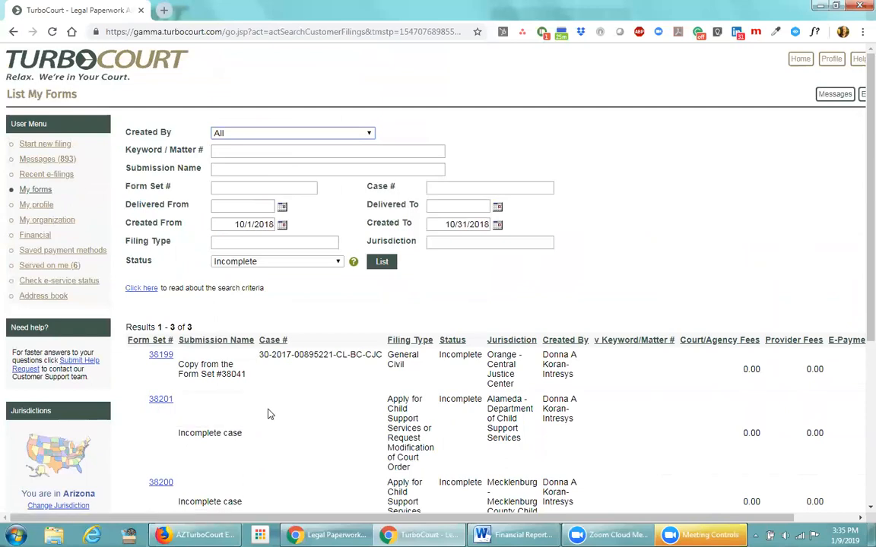
Switch the status filter to Completed and relist, showing five October 2018 filings led by 38449
click(338, 261)
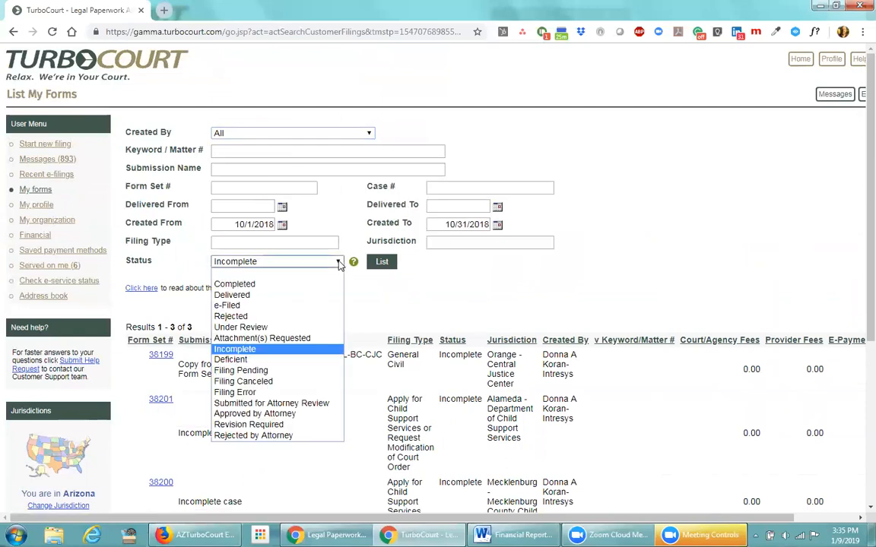
click(265, 286)
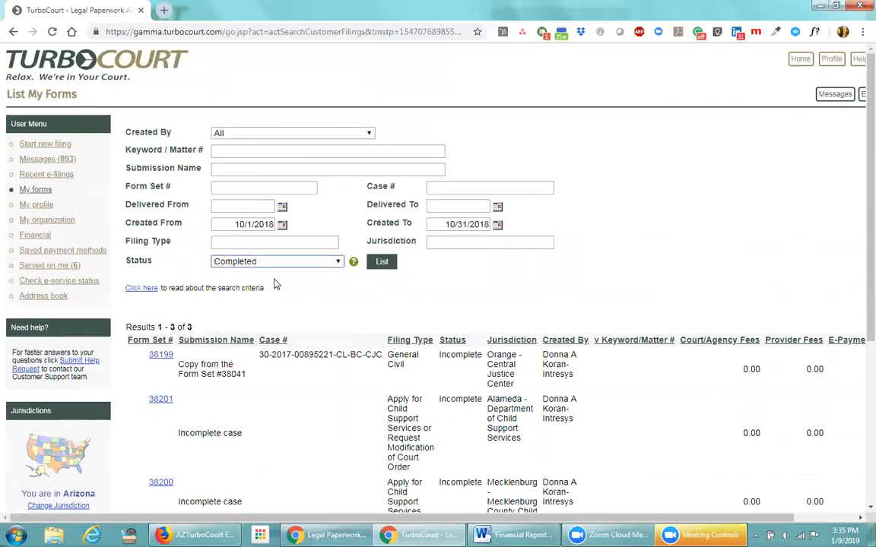
click(381, 262)
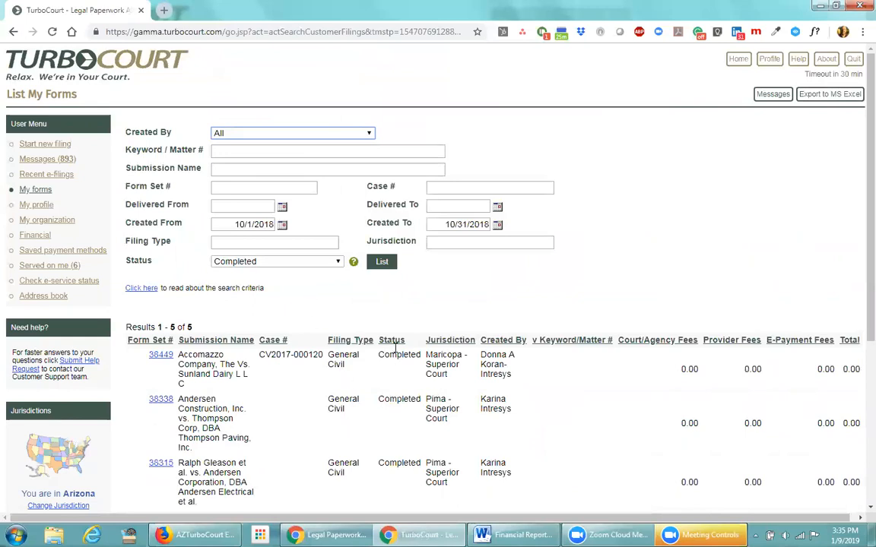
scroll(406, 429, down, 3)
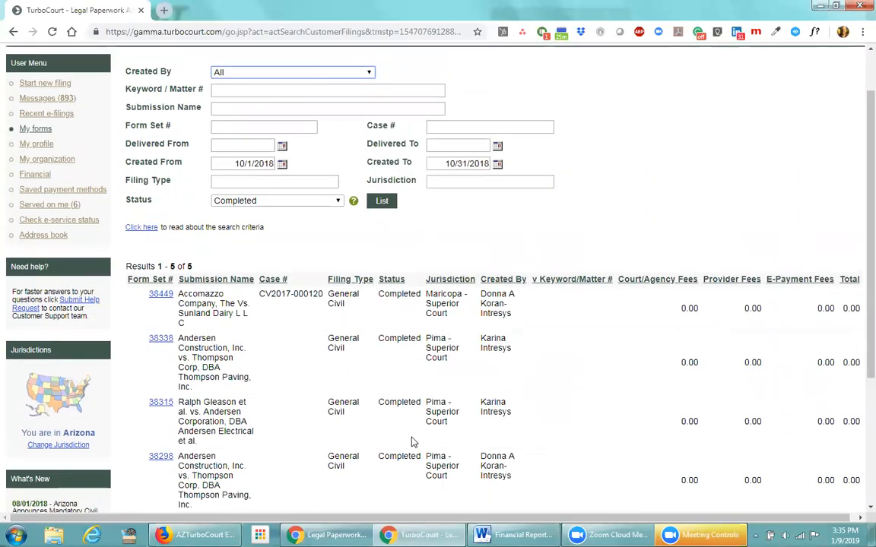
scroll(404, 426, up, 2)
Open form set 38449 and scroll through its Review and Prepare Your Documents page
click(160, 296)
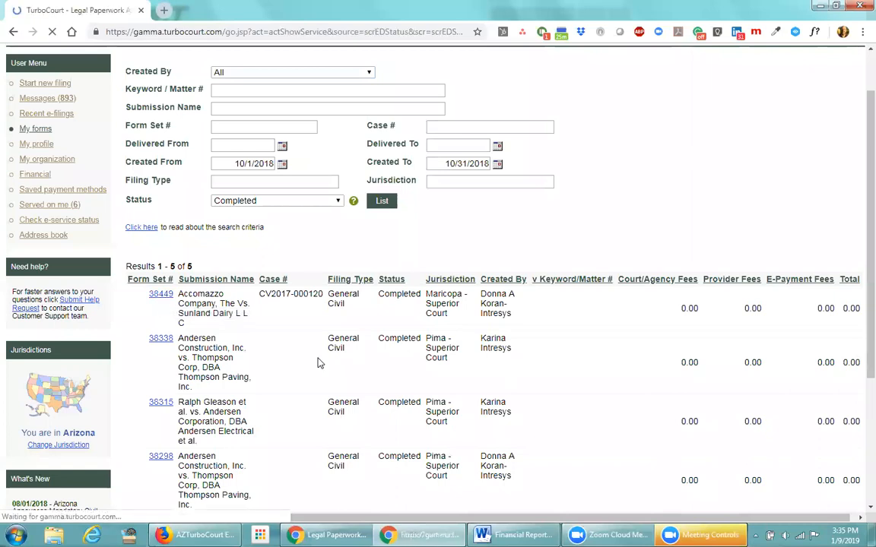
scroll(326, 357, down, 1)
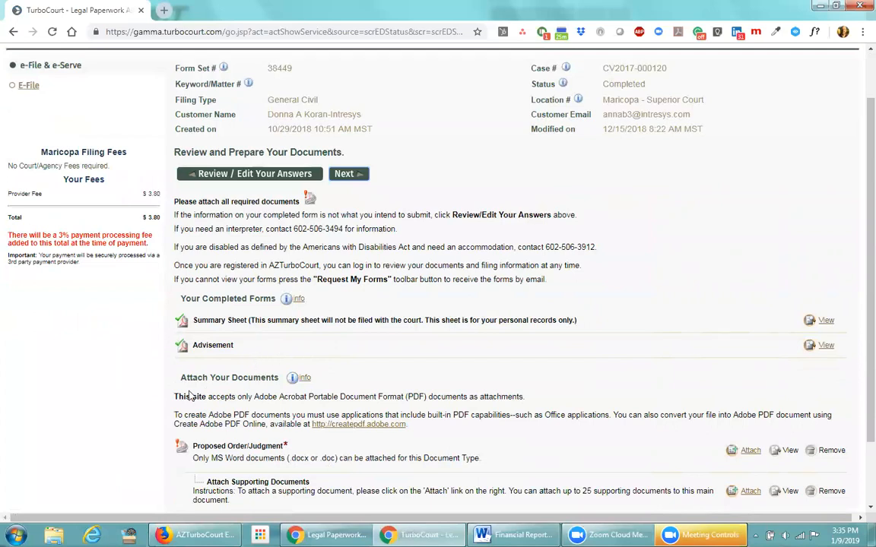
scroll(335, 445, down, 1)
scroll(337, 448, down, 1)
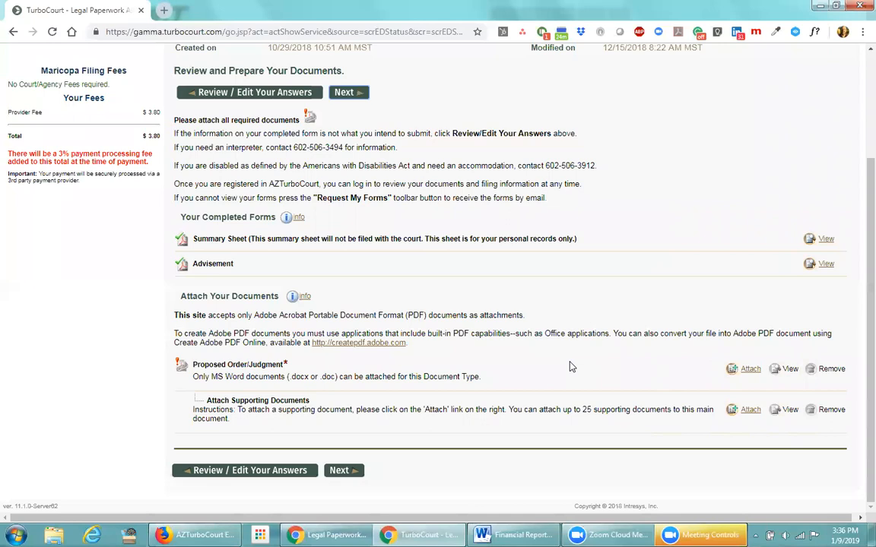
click(750, 369)
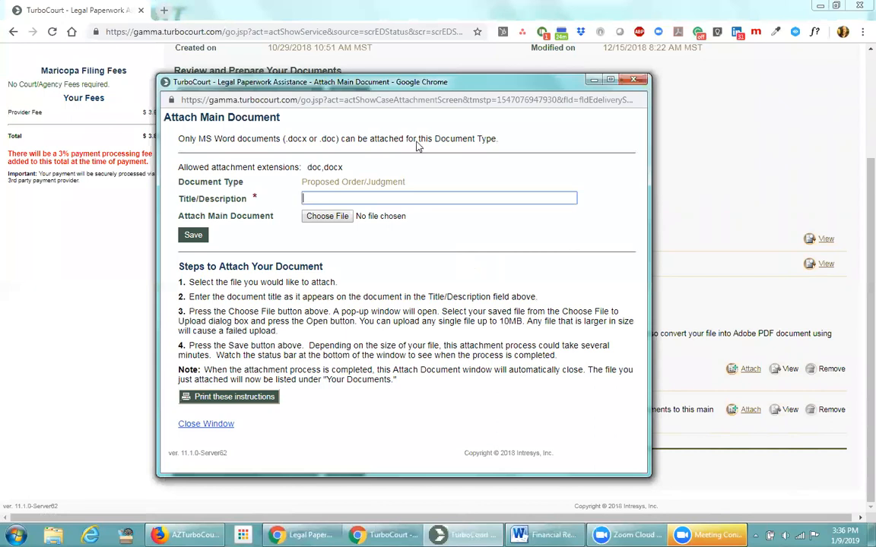
drag(343, 168, 309, 167)
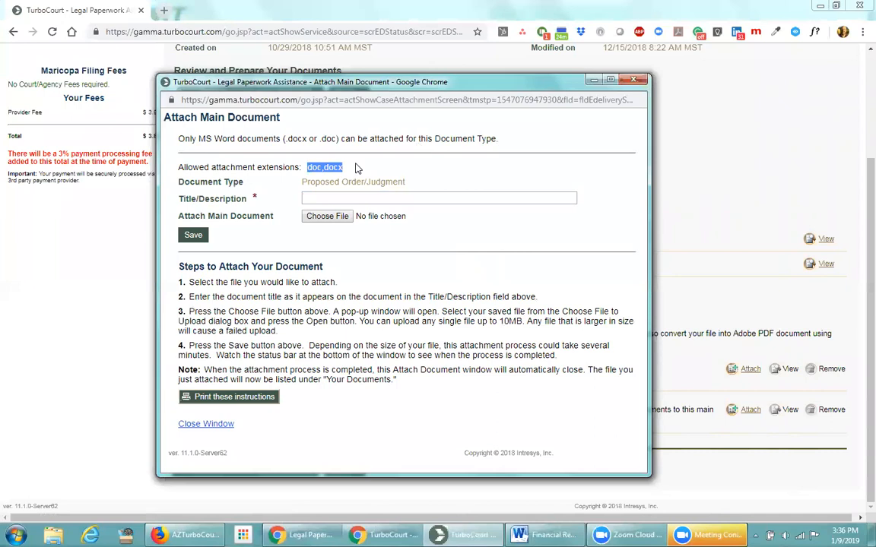
click(357, 169)
drag(347, 168, 309, 172)
click(312, 170)
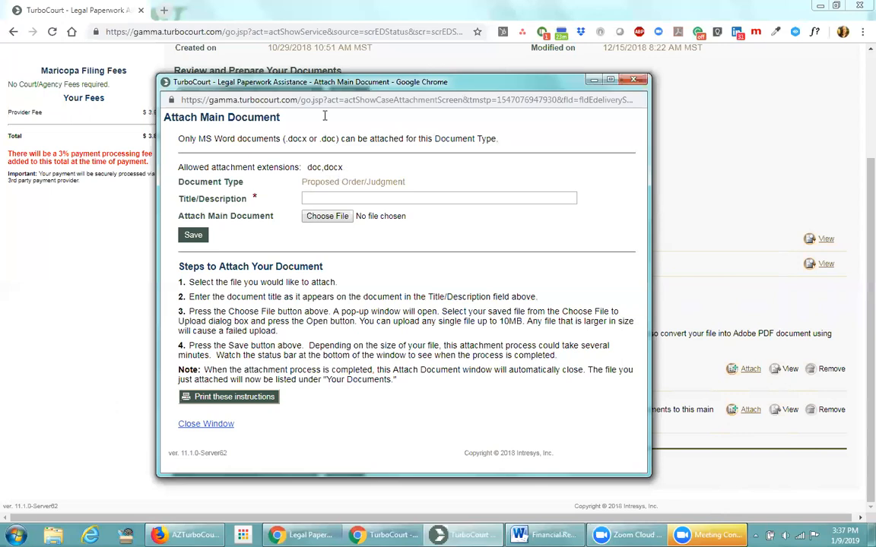
drag(456, 82, 456, 101)
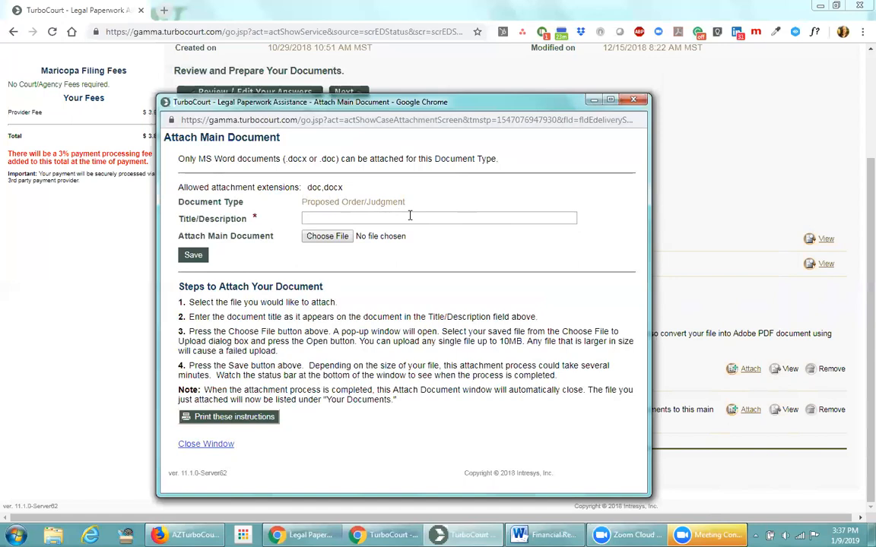
key(alt+F4)
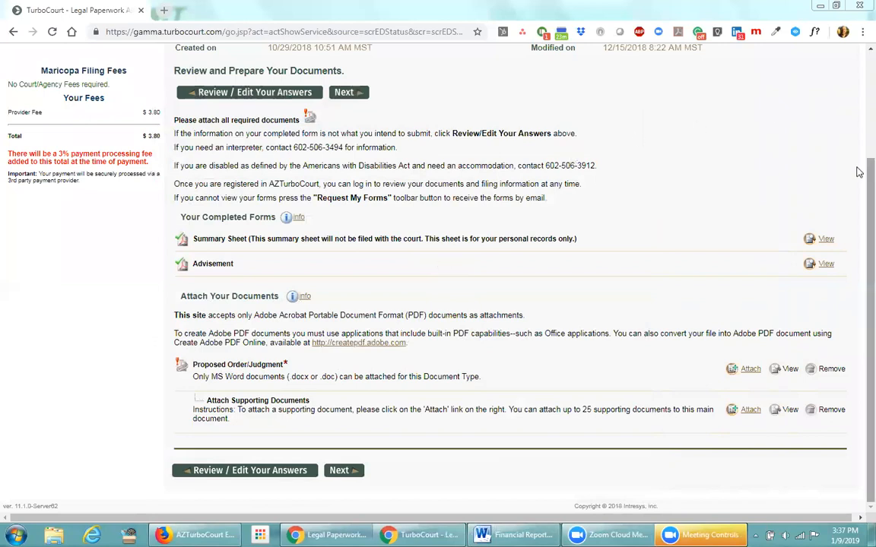
Return to List My Forms and list the October 2018 forms with Delivered status
scroll(859, 57, up, 2)
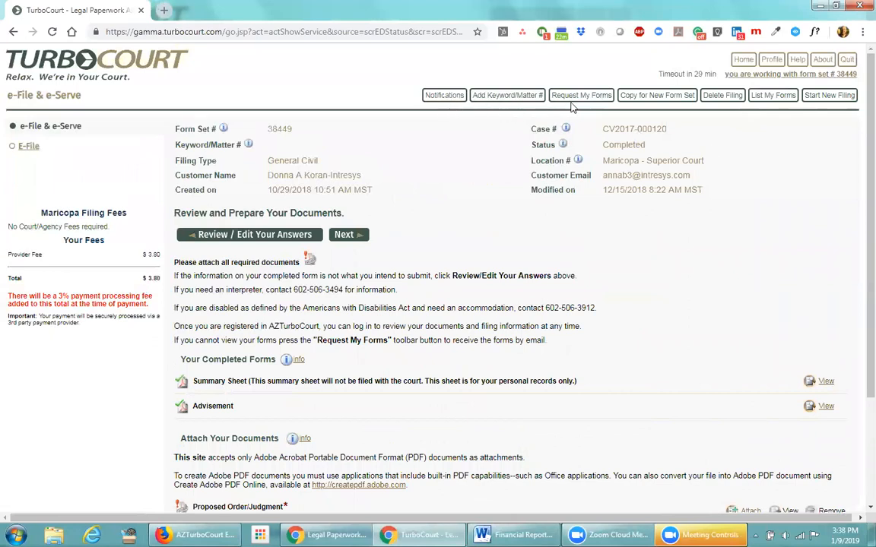
click(779, 101)
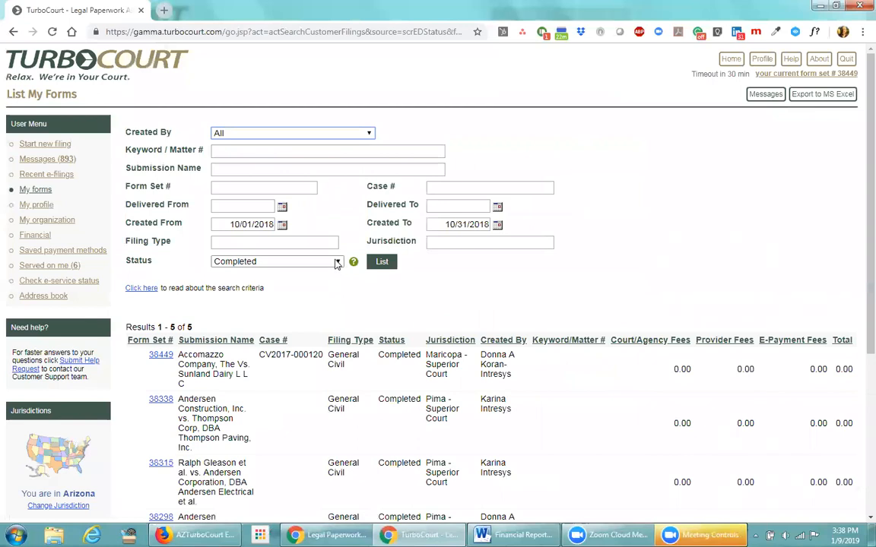
click(335, 262)
click(241, 295)
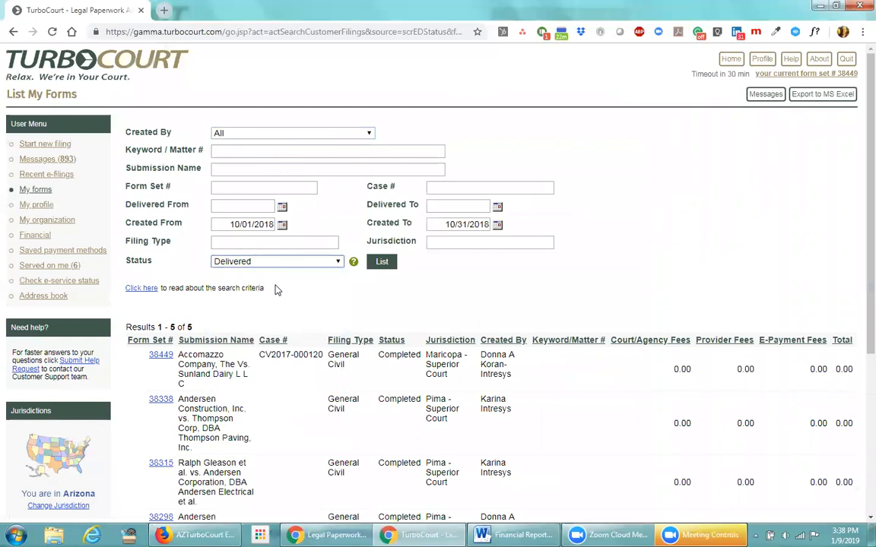
click(382, 261)
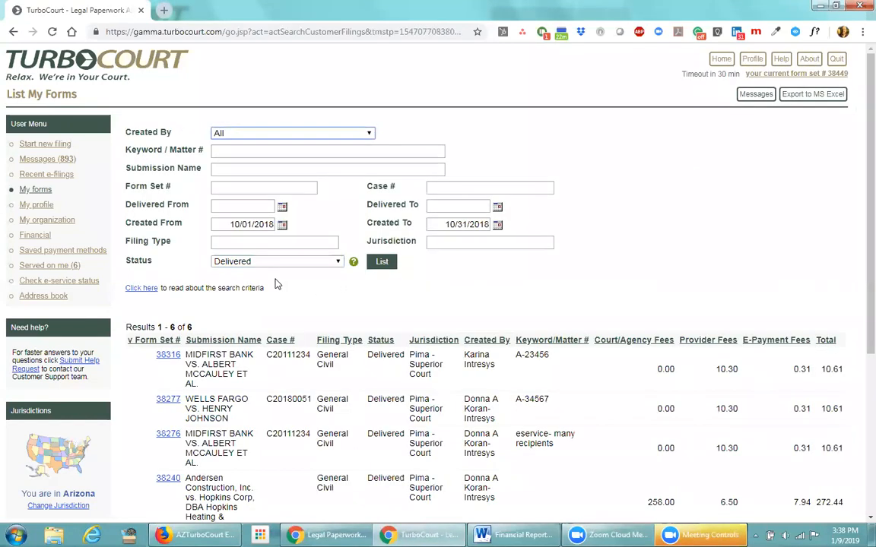
scroll(266, 296, down, 1)
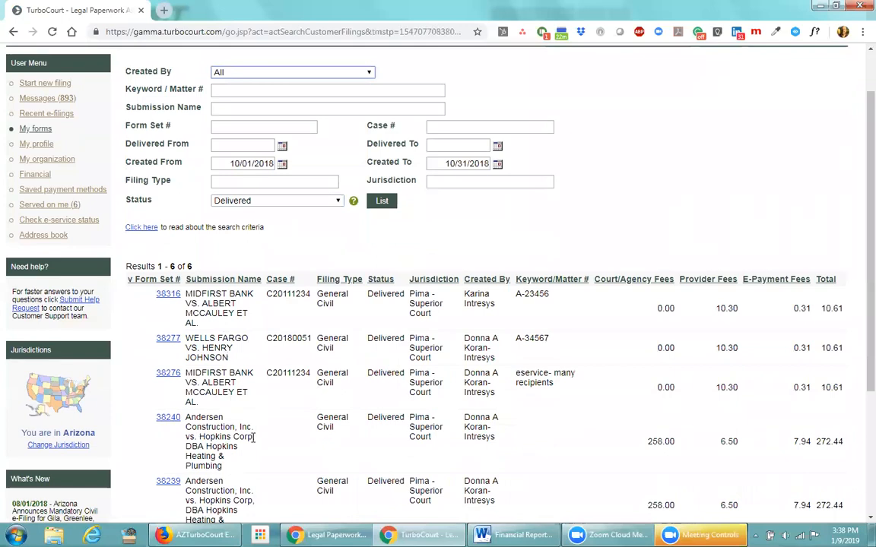
scroll(254, 437, up, 1)
Change the status filter to e-Filed and relist, which finds no forms
click(340, 262)
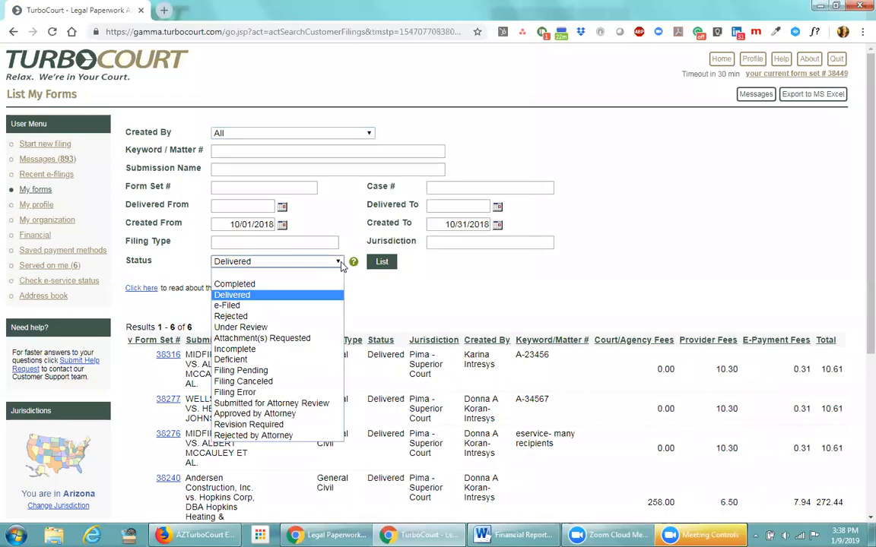
click(228, 304)
click(380, 263)
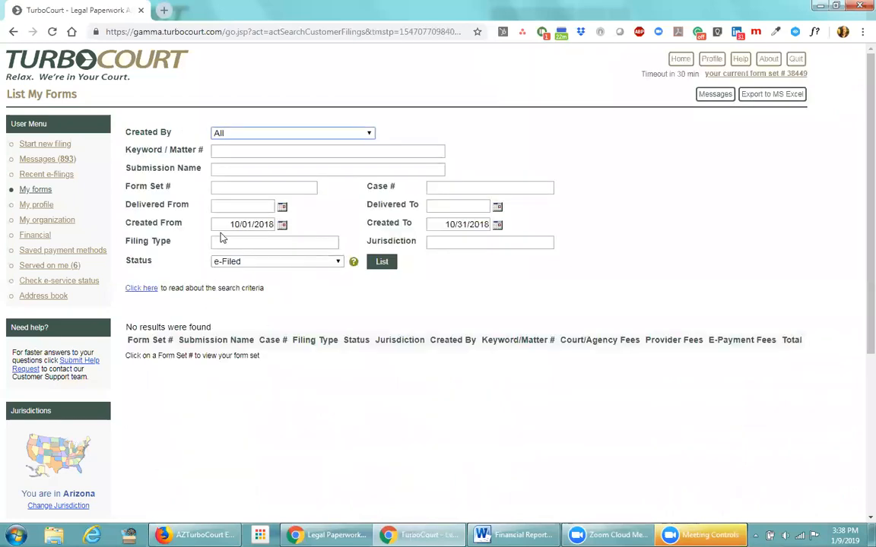
Change the created date range to 1/01/2017 through 12/31/2017
click(234, 224)
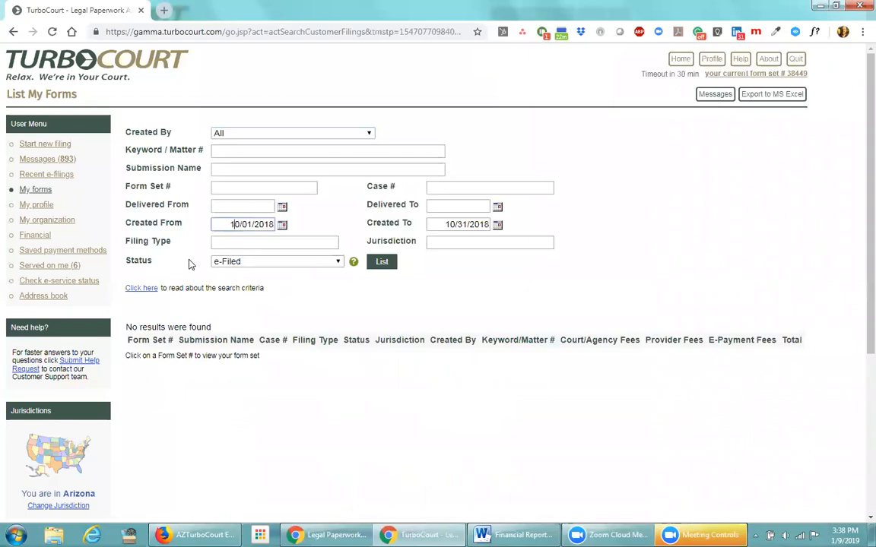
key(Delete)
key(End)
key(BackSpace)
text(7)
click(450, 225)
key(Delete)
text(2)
key(End)
key(BackSpace)
text(7)
Enter keyword A-23456 and list, returning e-Filed form sets 32543, 32254 and 31961
click(320, 151)
text(A-23456)
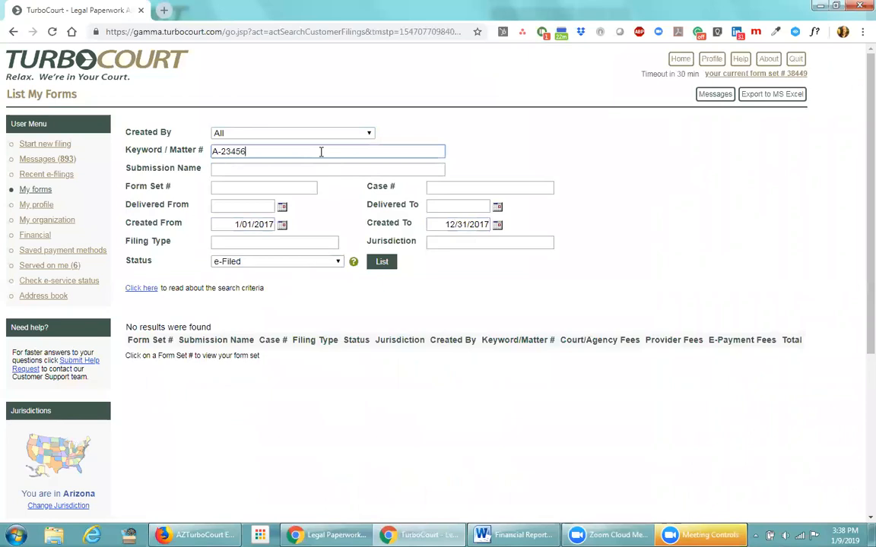
click(374, 266)
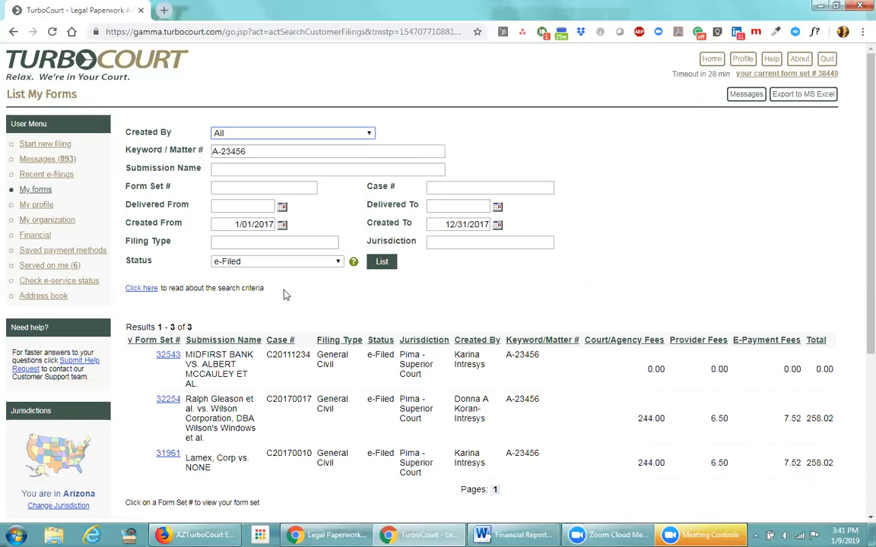
Open the Financial payment transactions search with keyword A-23456 kept and the Status set to blank
click(38, 236)
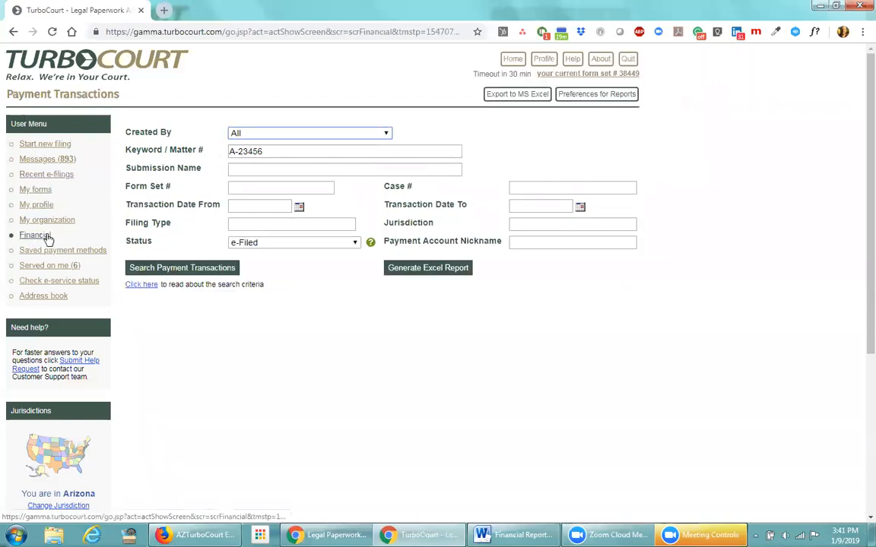
click(276, 243)
click(274, 253)
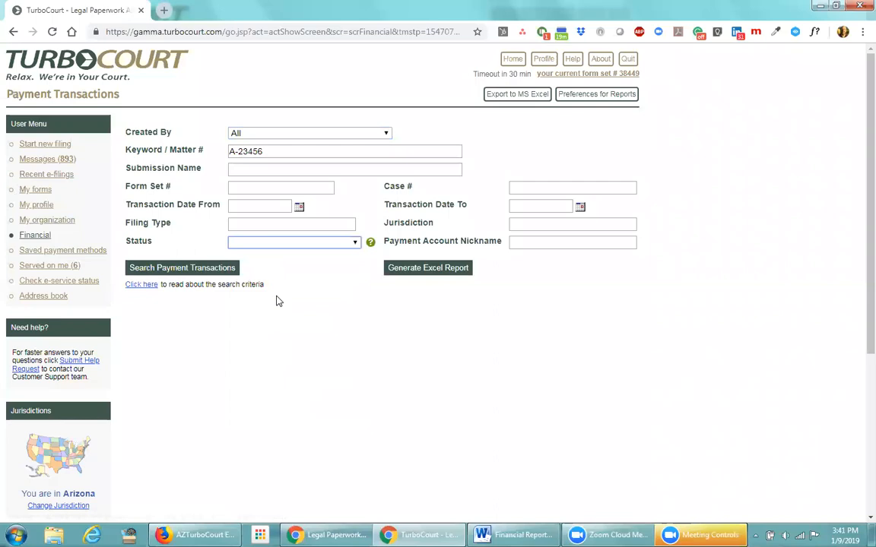
click(278, 206)
Search A-23456 payment transactions dated 10/1/2018 to 10/31/2018, then clear the keyword filter
text(10/1/)
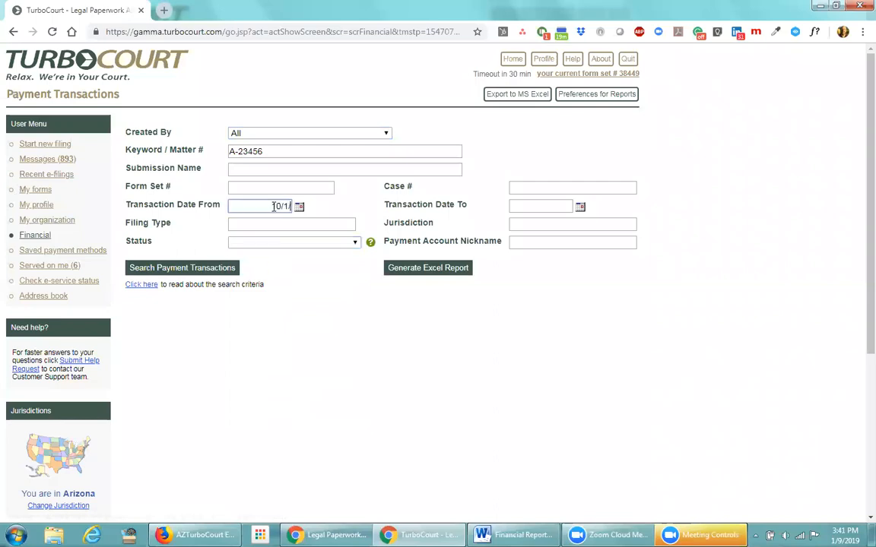
text(2018)
key(Tab)
text(10/31/2018)
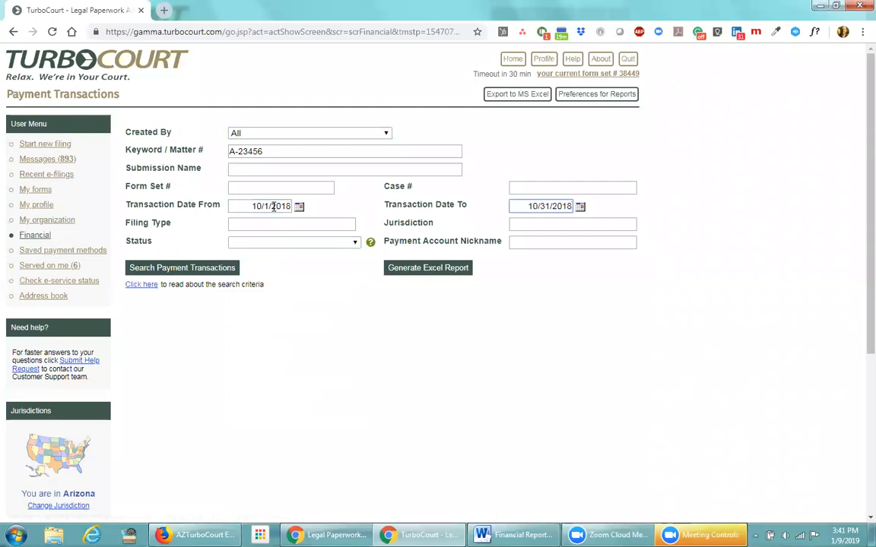
click(156, 271)
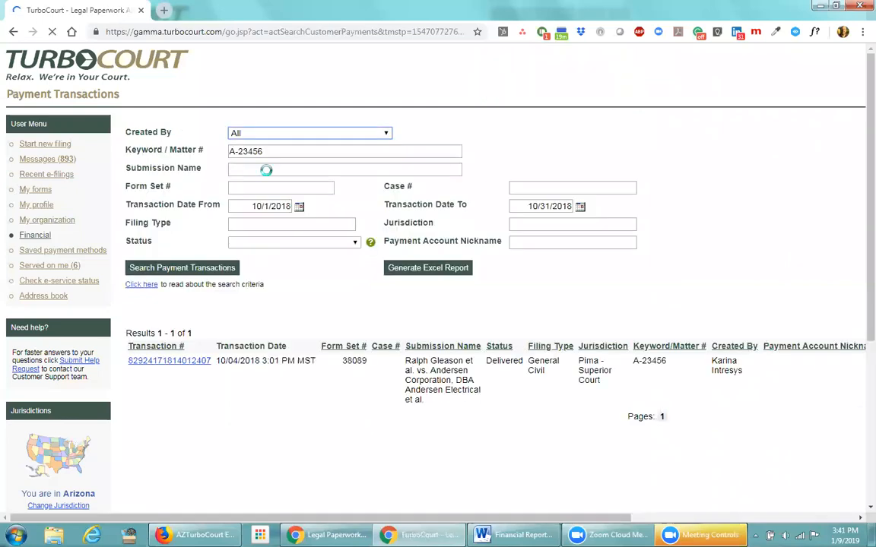
drag(265, 152, 215, 157)
key(BackSpace)
Rerun the October 2018 payment search without a keyword and review the 11 transactions
click(209, 272)
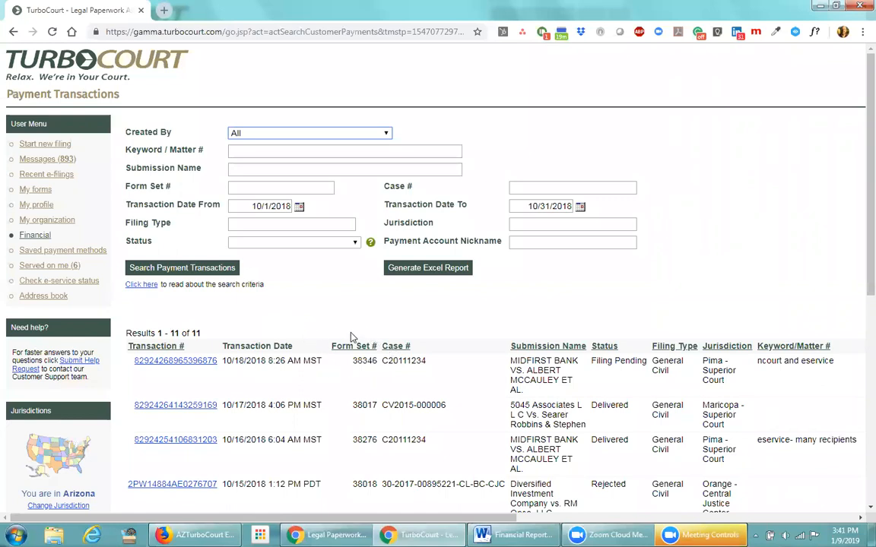
drag(322, 361, 222, 361)
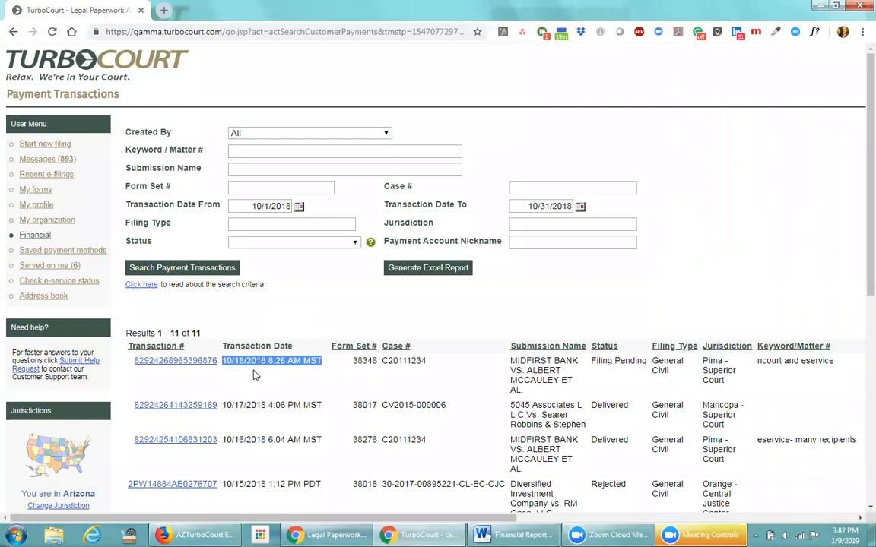
click(274, 333)
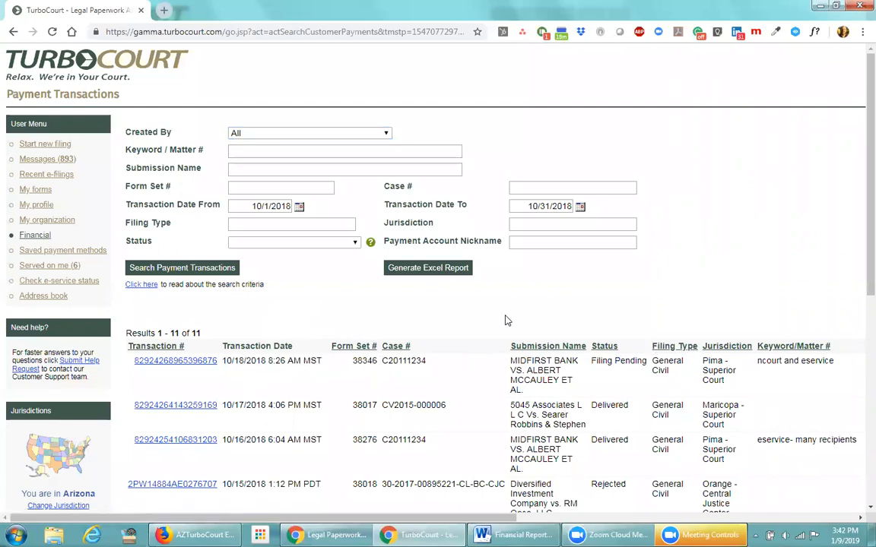
scroll(507, 320, down, 2)
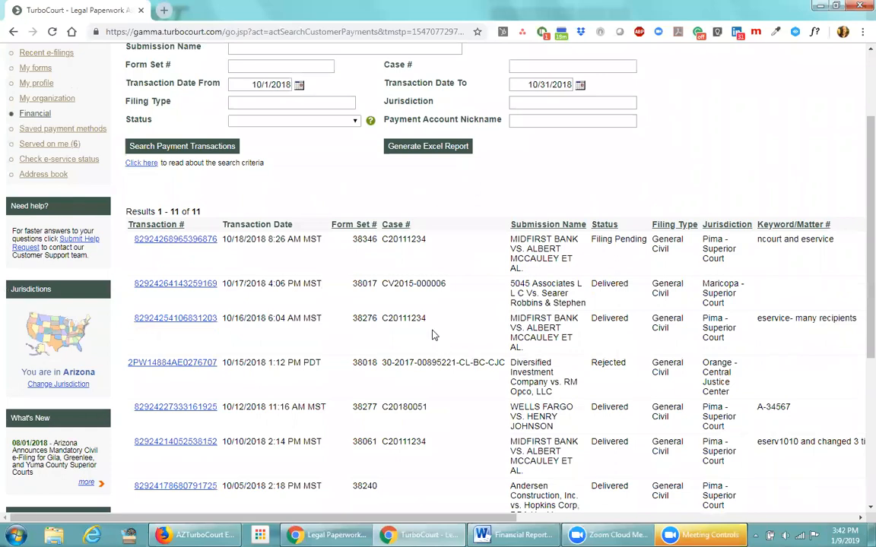
Sort the October 2018 transactions by Submission Name and scroll across their nickname and fee columns
click(536, 224)
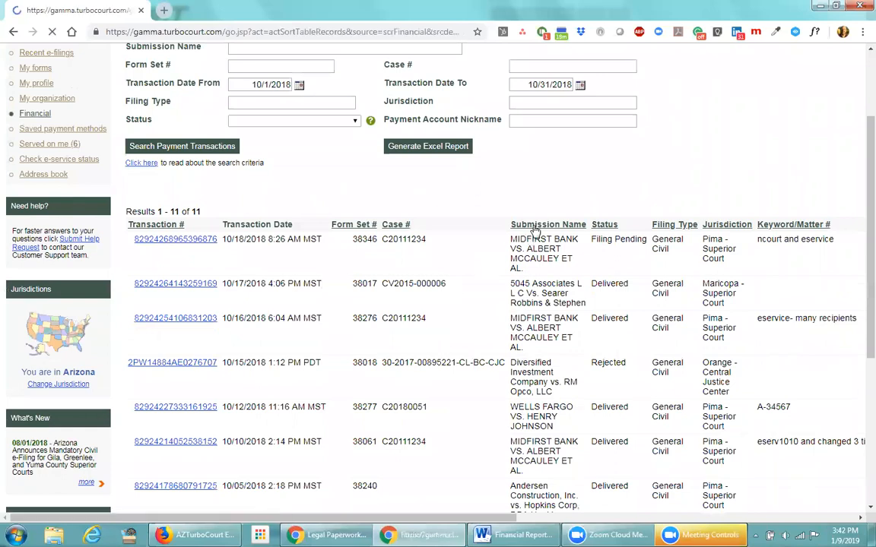
scroll(457, 342, down, 3)
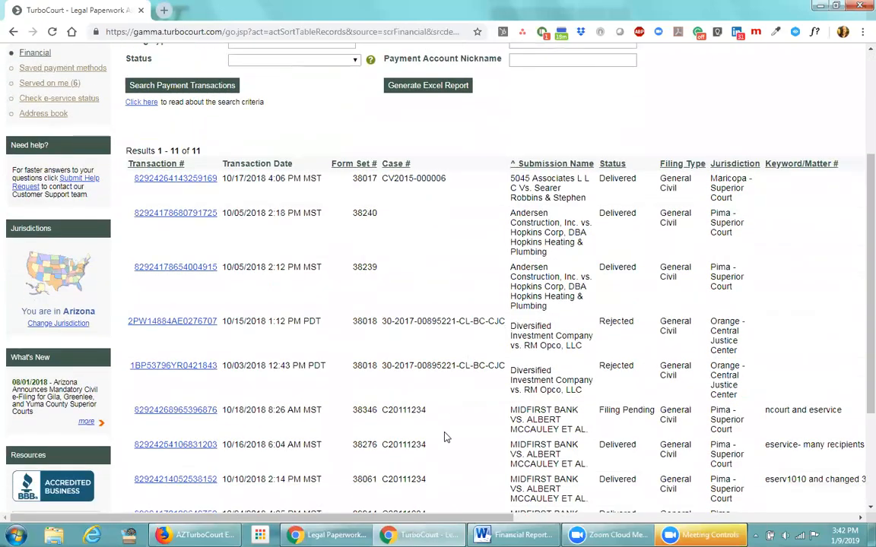
drag(430, 519, 801, 488)
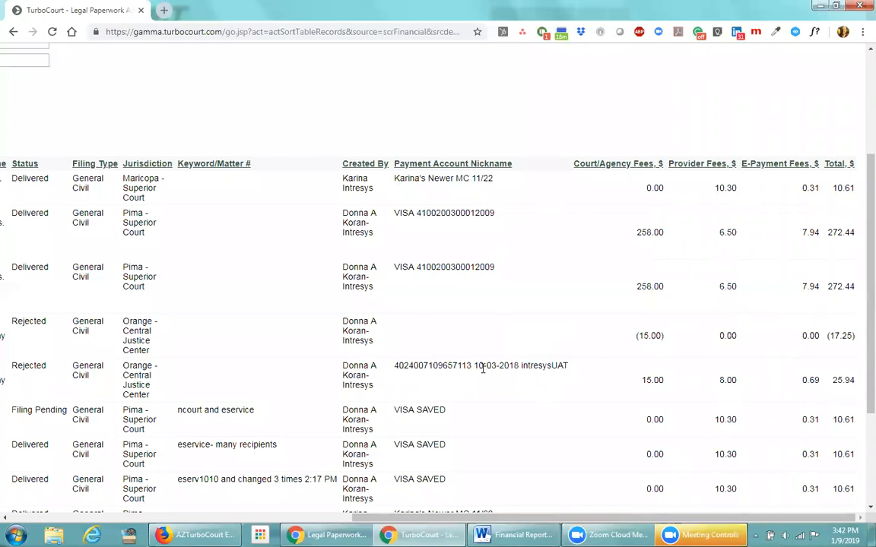
scroll(469, 418, down, 3)
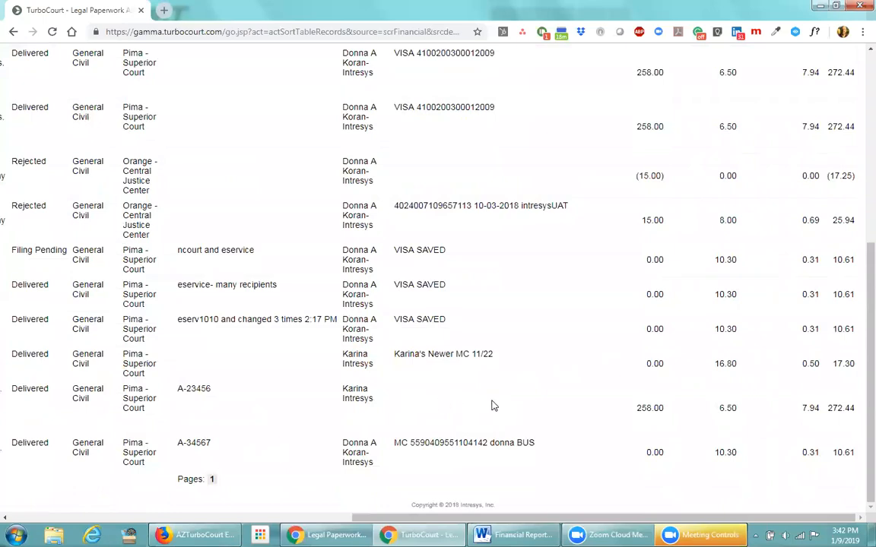
scroll(492, 405, up, 6)
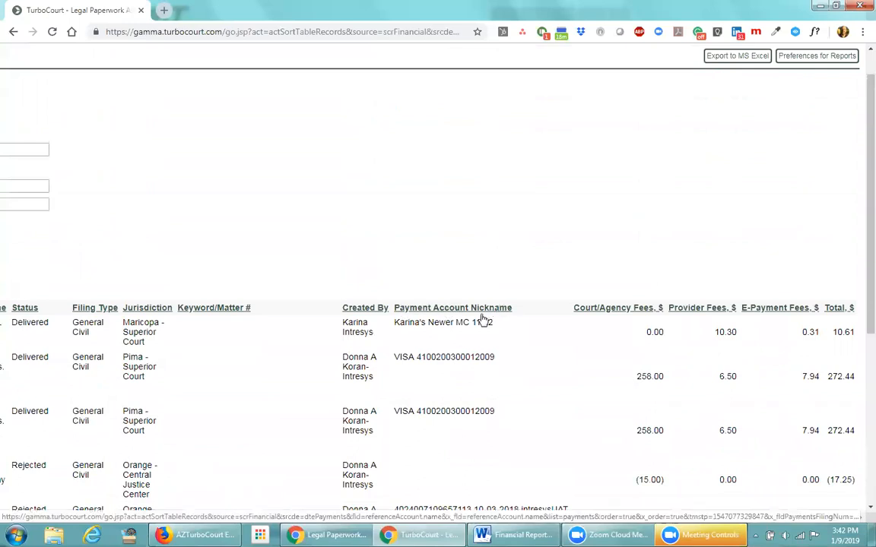
scroll(430, 435, down, 6)
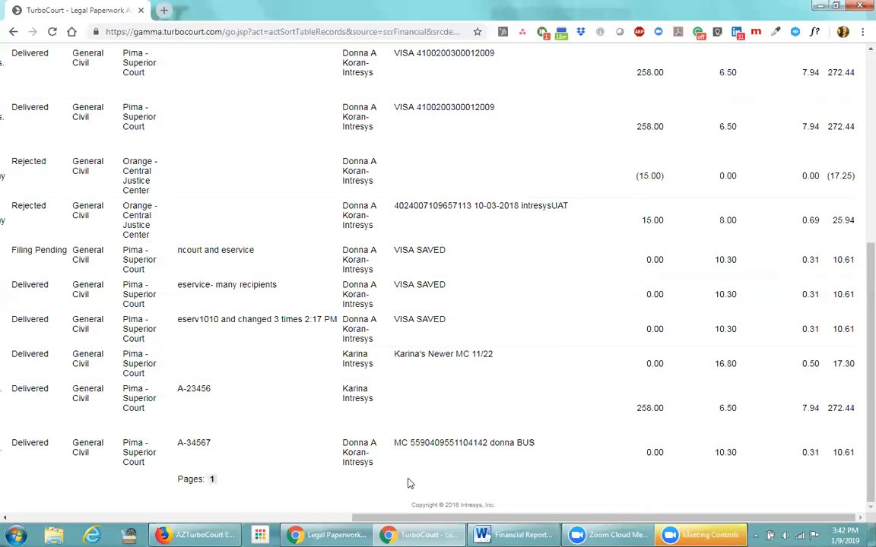
drag(423, 520, 76, 519)
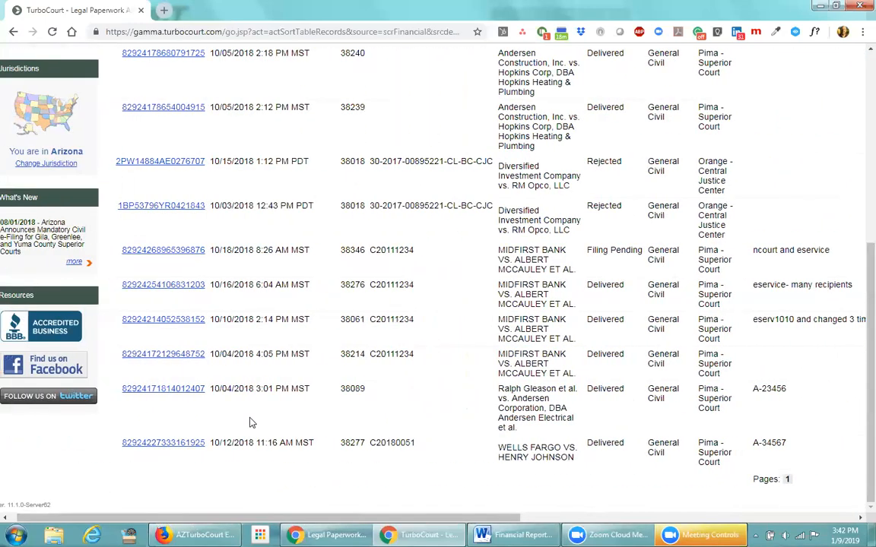
scroll(250, 420, up, 5)
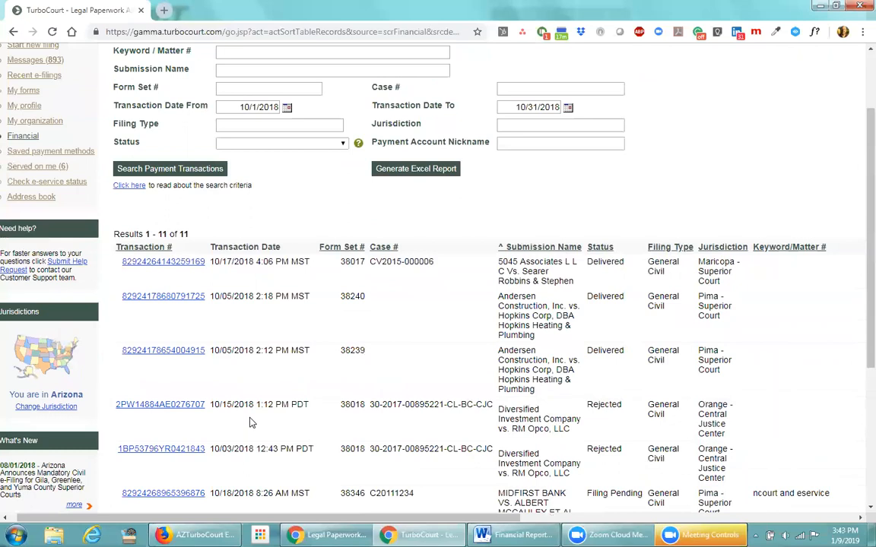
click(156, 296)
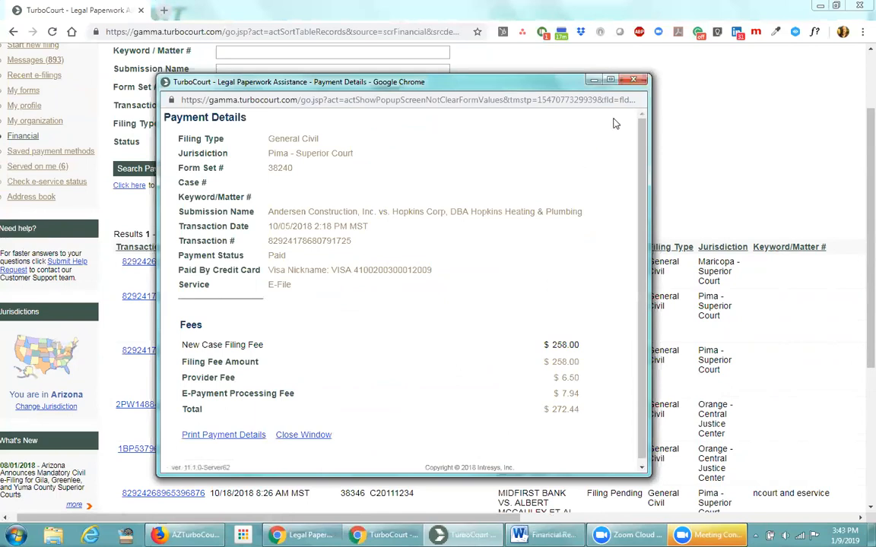
key(alt+Tab)
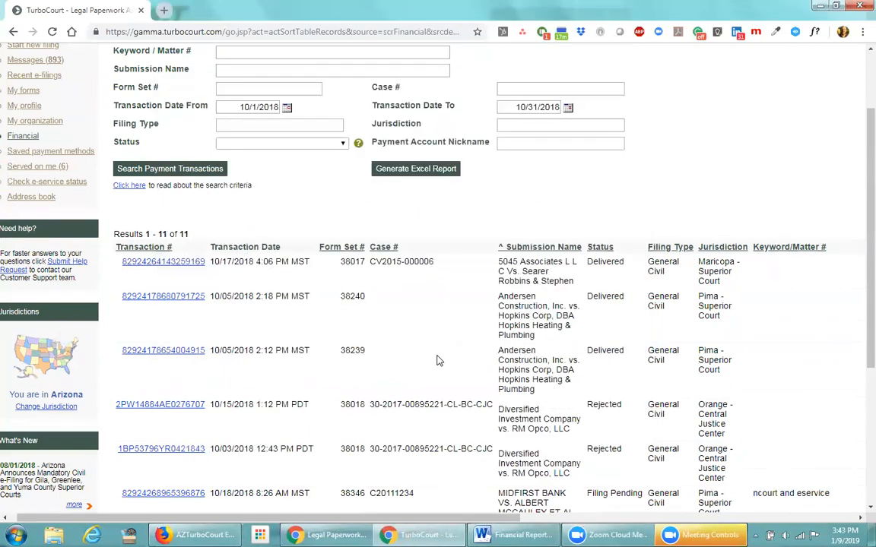
scroll(424, 368, up, 2)
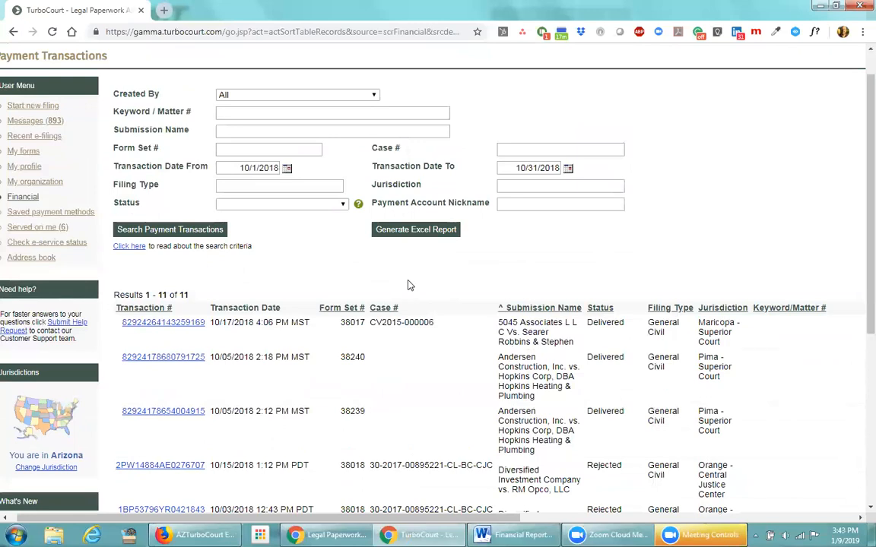
Search payment transactions for matter A-23456 dated 1/1/2017 to 12/31/2017 and review the results
scroll(408, 285, up, 1)
click(225, 150)
text(A123456)
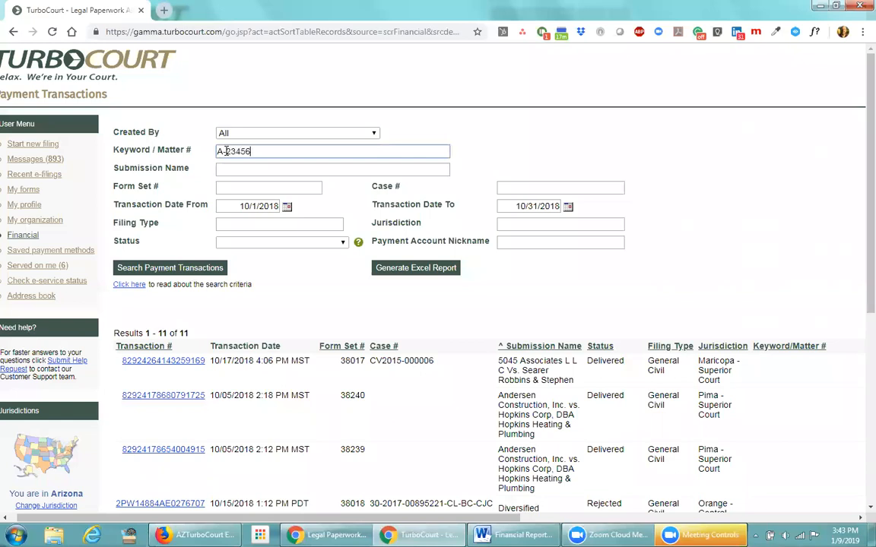
drag(240, 206, 276, 206)
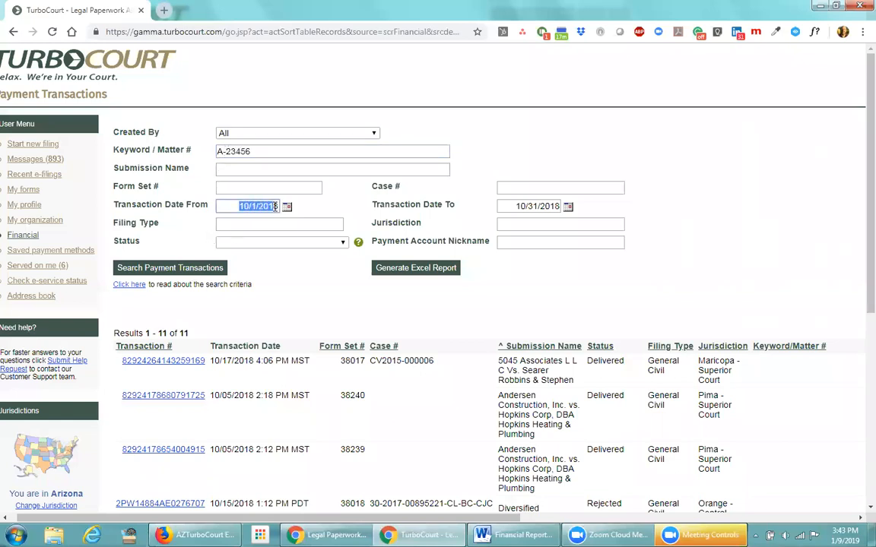
text(1/1/2017)
key(Tab)
text(12/31/2017)
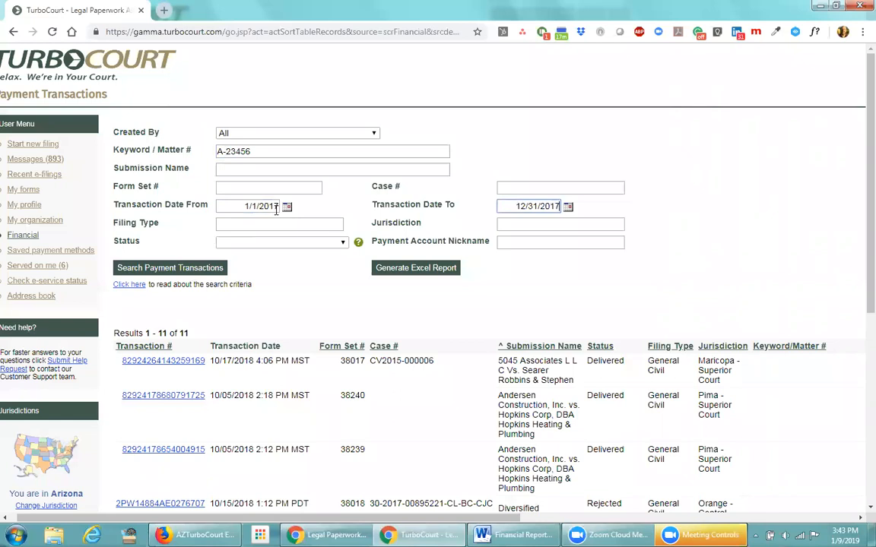
click(237, 267)
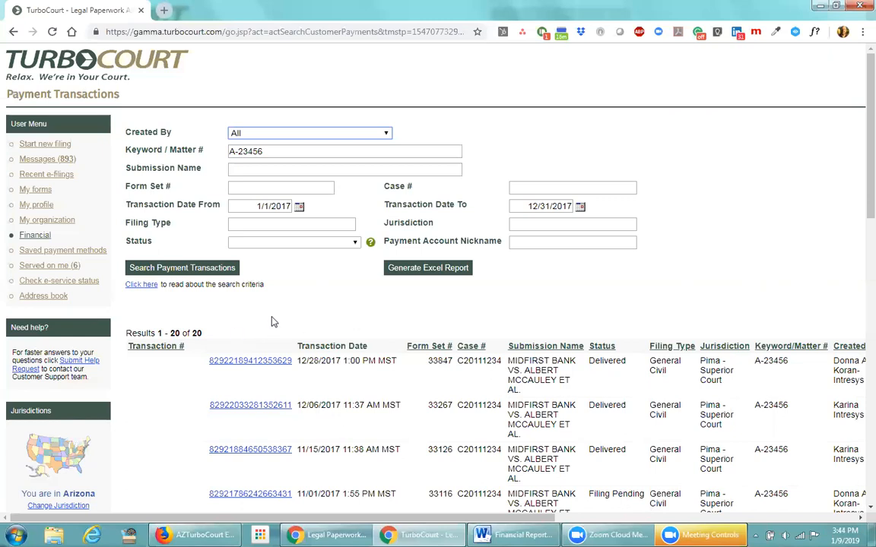
drag(375, 518, 730, 520)
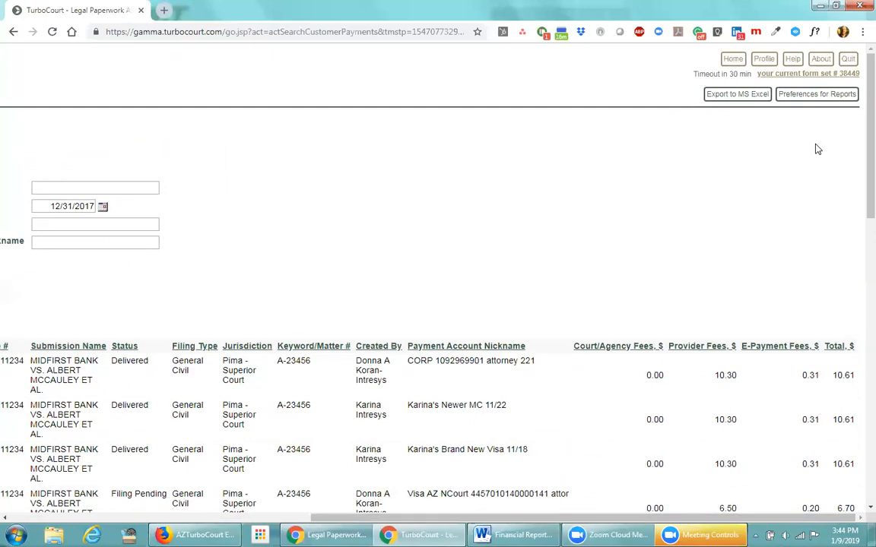
In Report Preferences, turn off Weekly reports for My Filings, keeping Monthly on
click(811, 97)
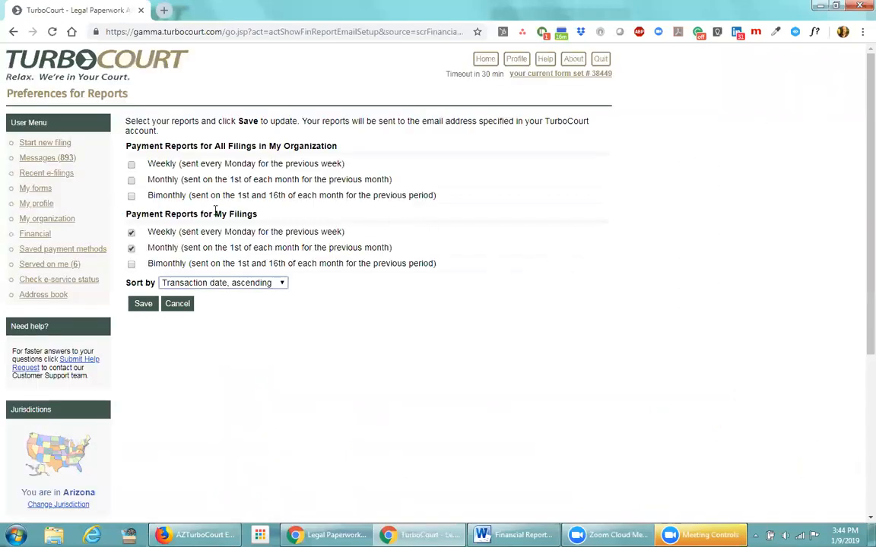
drag(337, 145, 110, 145)
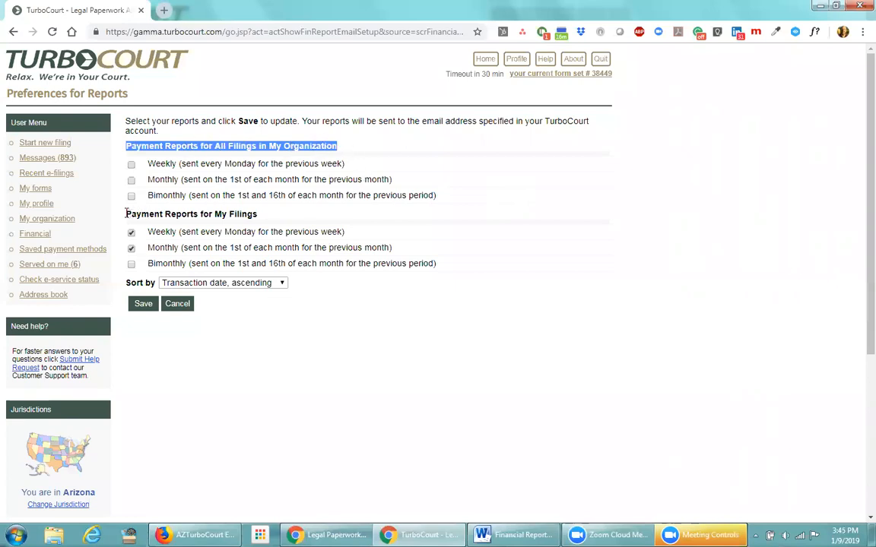
drag(127, 215, 262, 219)
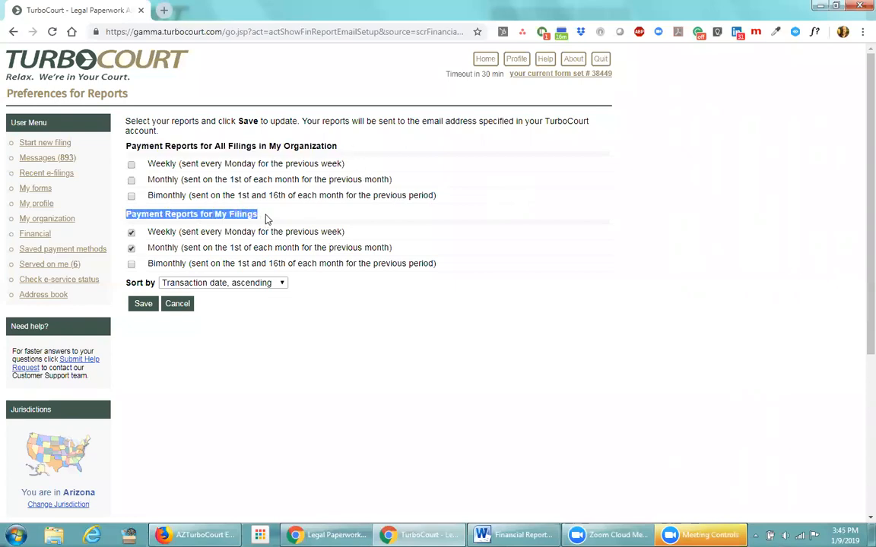
click(241, 224)
click(131, 232)
click(130, 248)
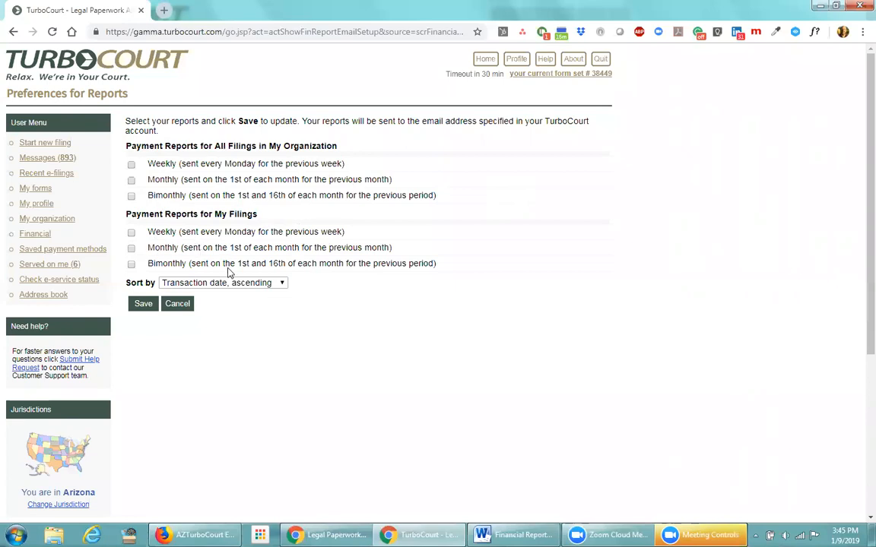
drag(238, 264, 346, 263)
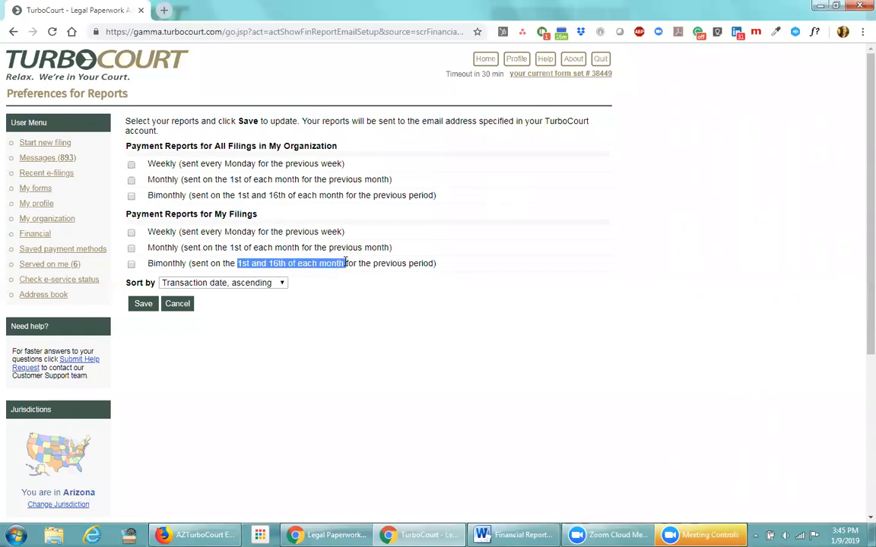
click(341, 311)
click(131, 233)
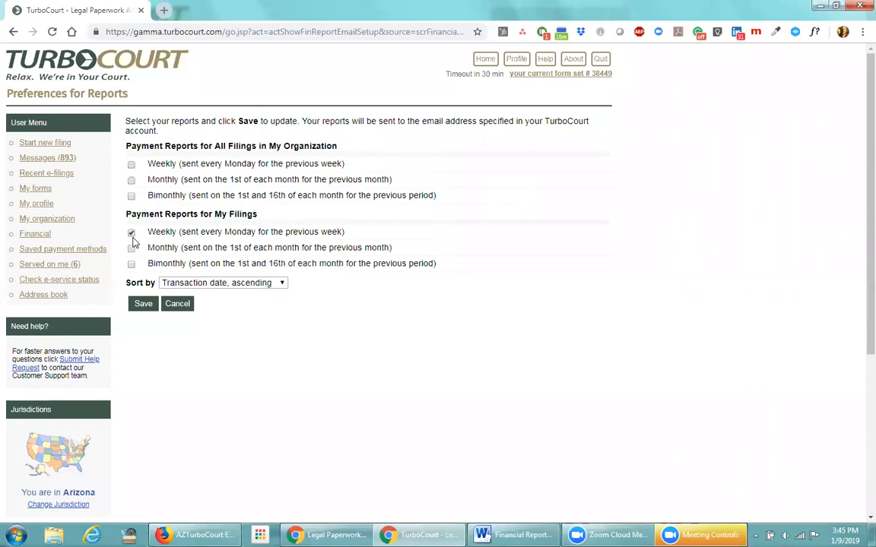
click(131, 249)
click(130, 233)
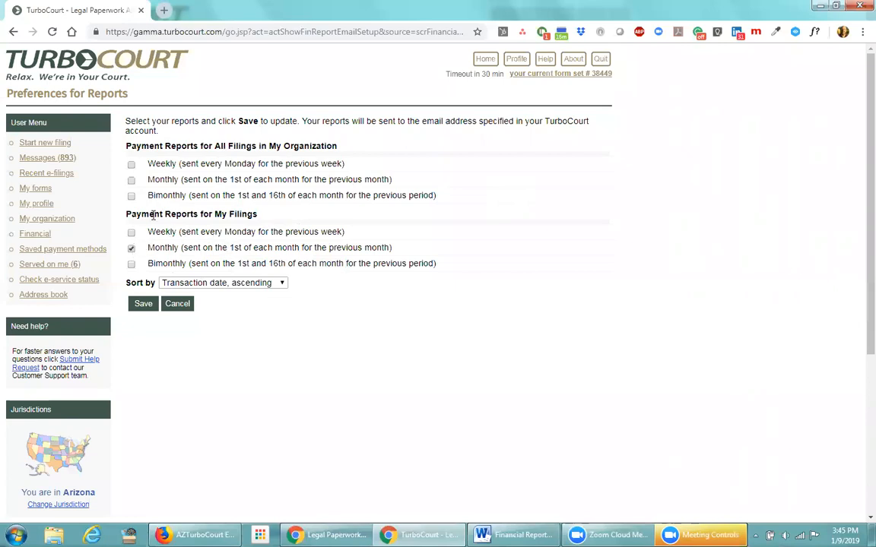
Sort reports by transaction date, descending, and save the report preferences
click(282, 284)
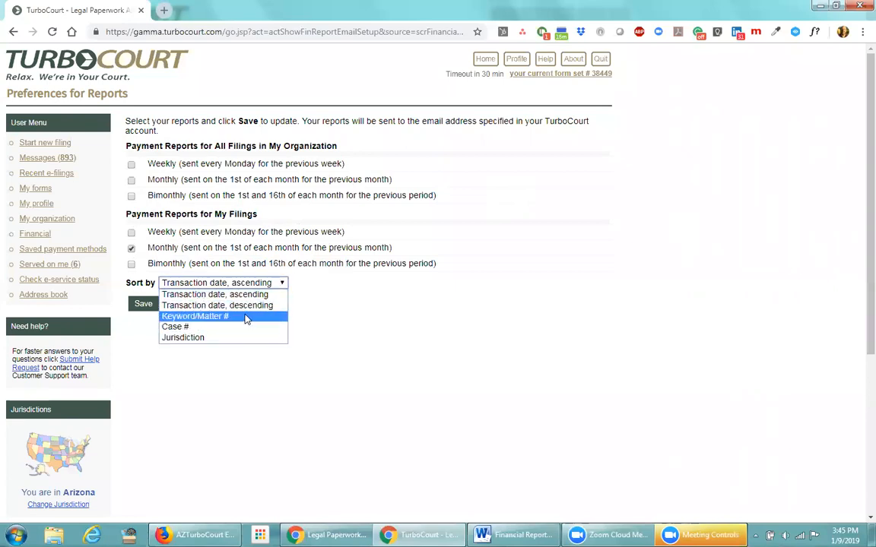
click(266, 294)
click(278, 284)
click(267, 306)
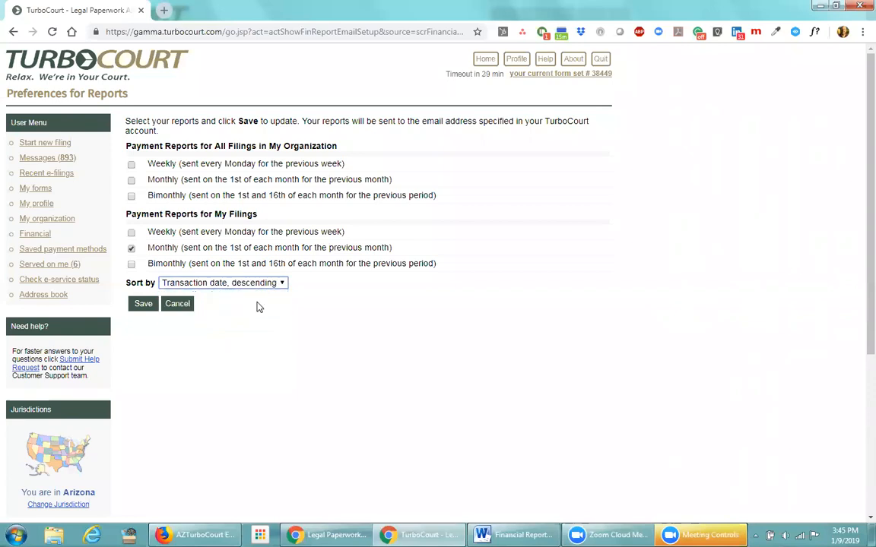
click(146, 305)
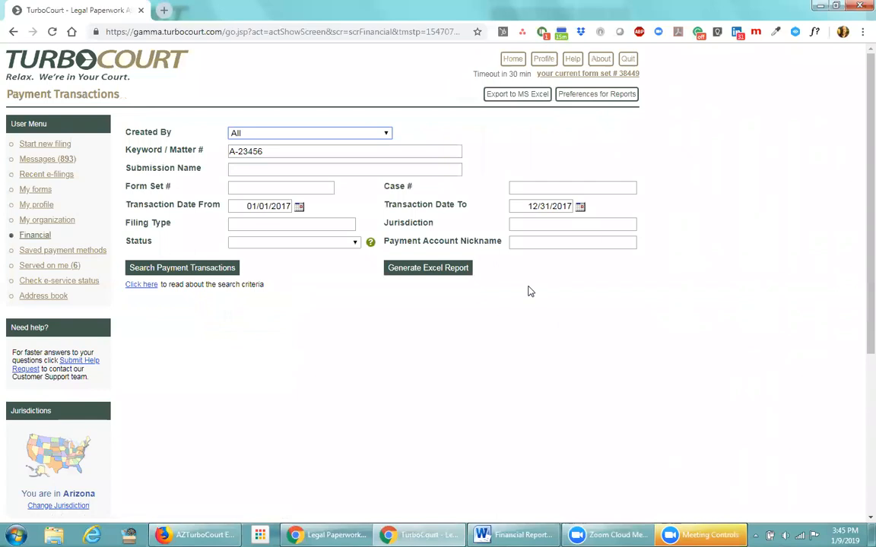
mouse_move(506, 535)
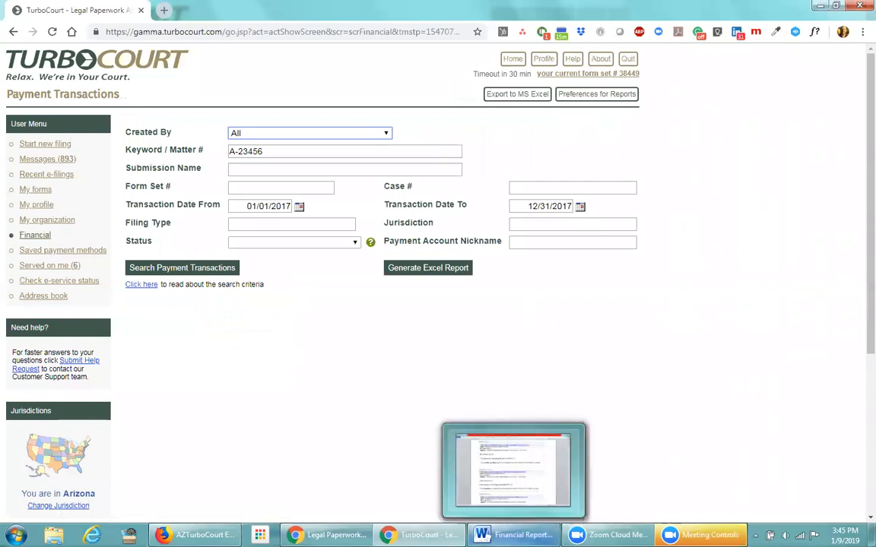
click(510, 471)
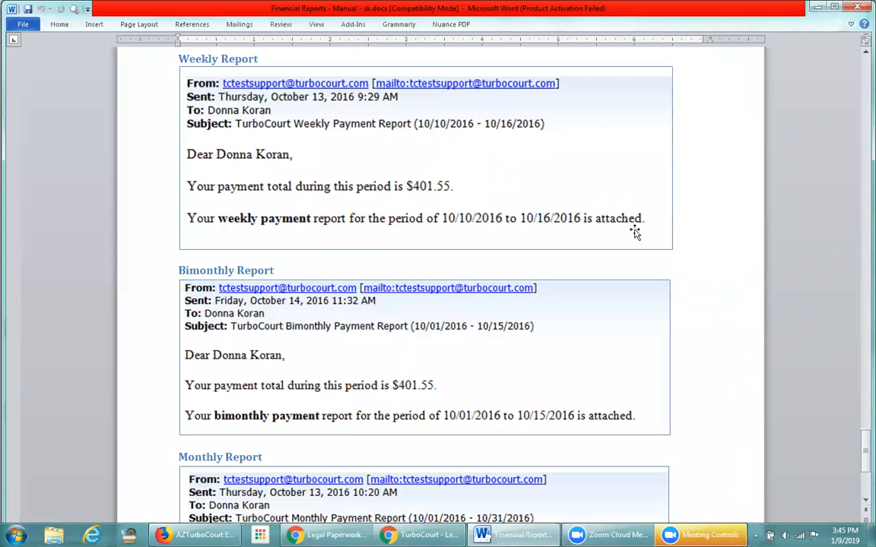
scroll(590, 332, down, 5)
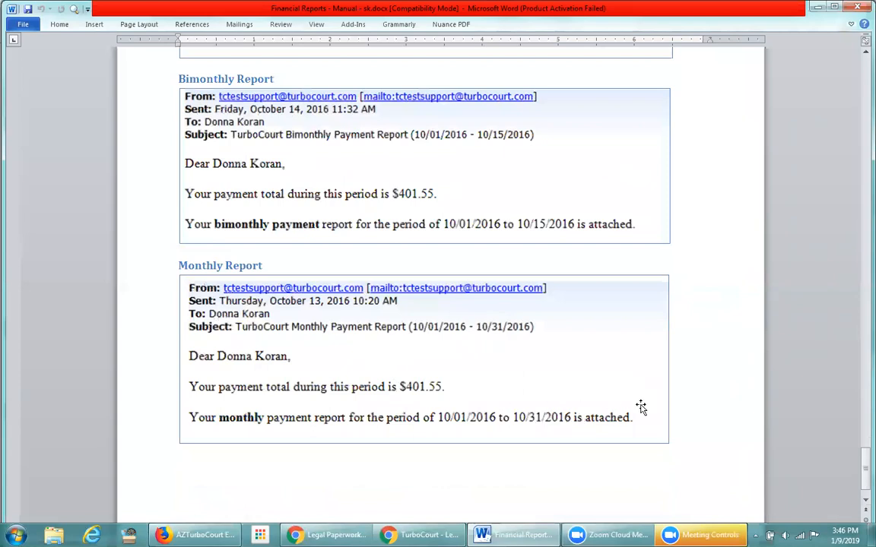
key(alt+Tab)
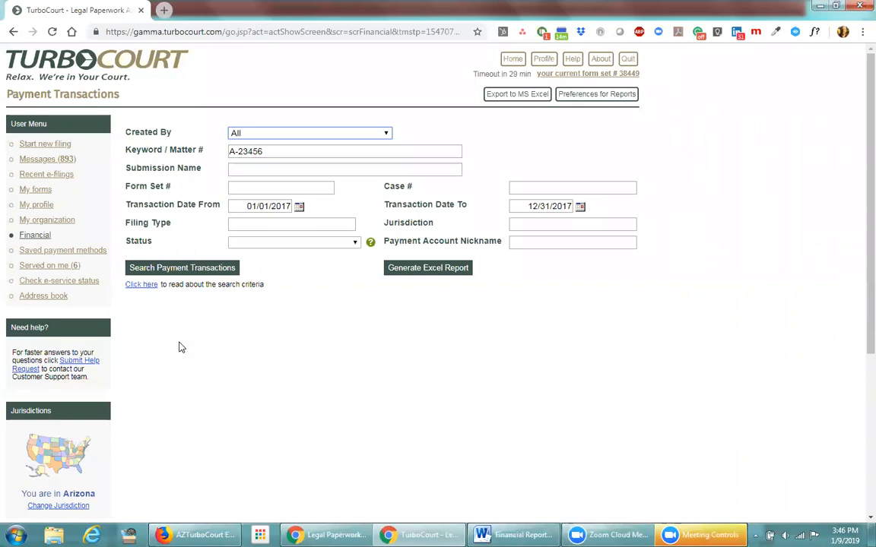
Open Saved Payment Methods from the User Menu and scroll through the payment accounts list
click(77, 254)
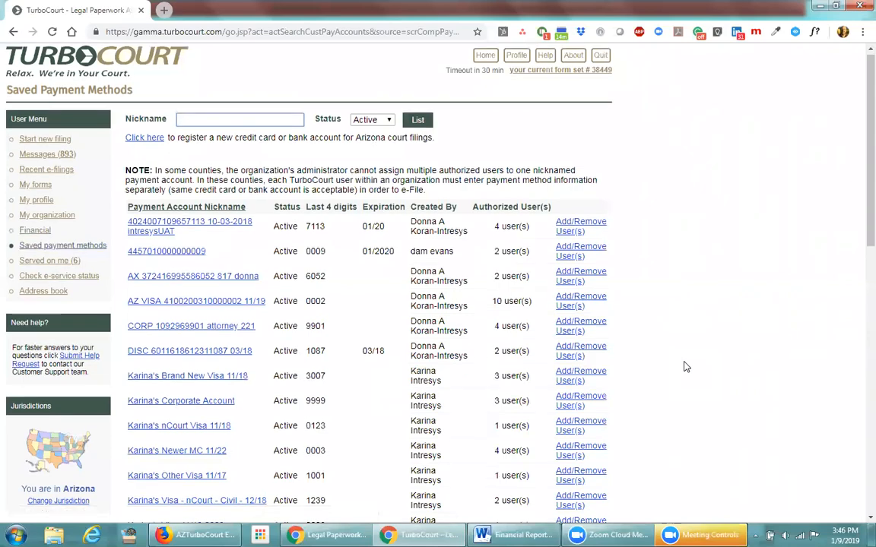
scroll(684, 367, down, 3)
scroll(684, 368, down, 2)
scroll(684, 367, up, 5)
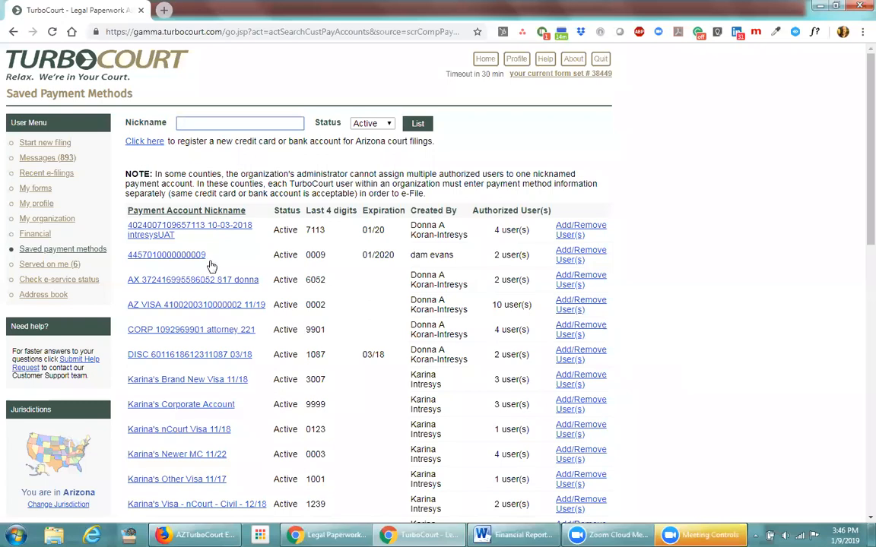
scroll(187, 442, down, 1)
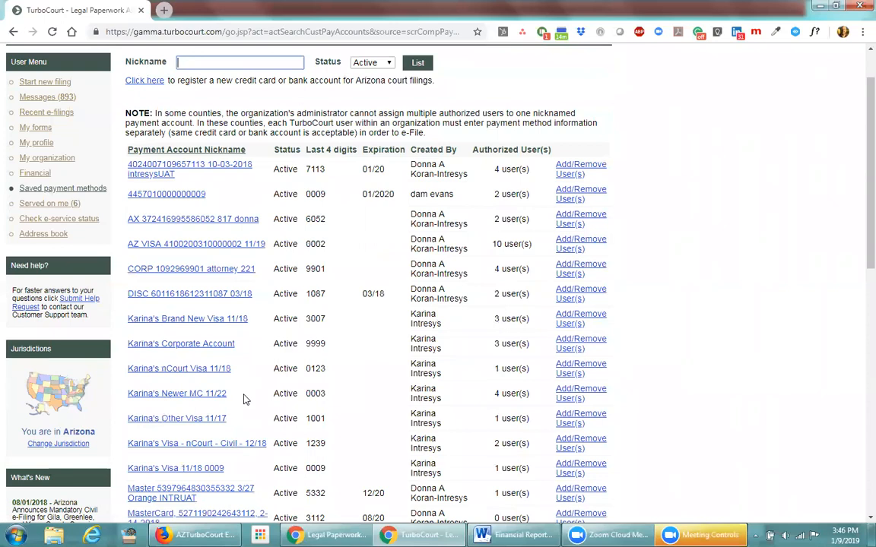
Open the Newer MC 11/22 account and try renaming it to Mastercard, then restore 'MC'
click(174, 395)
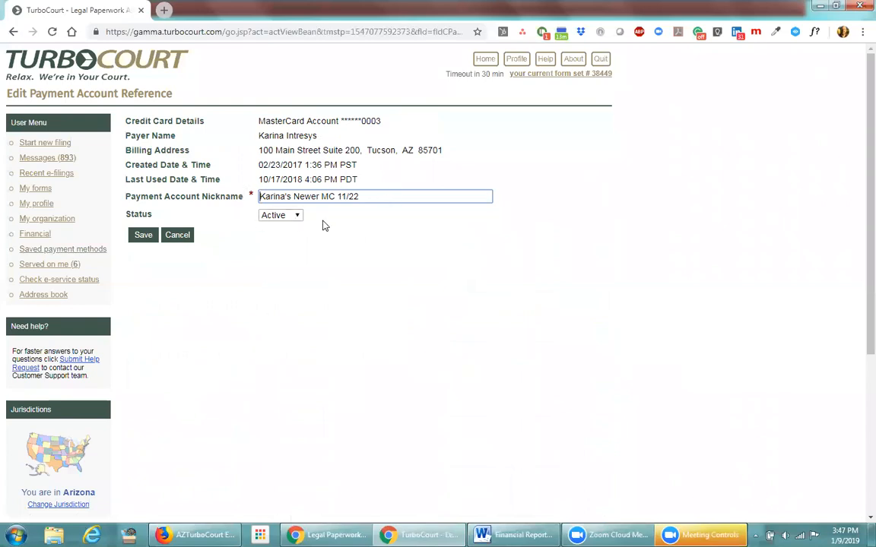
click(334, 197)
key(BackSpace)
text(astercard)
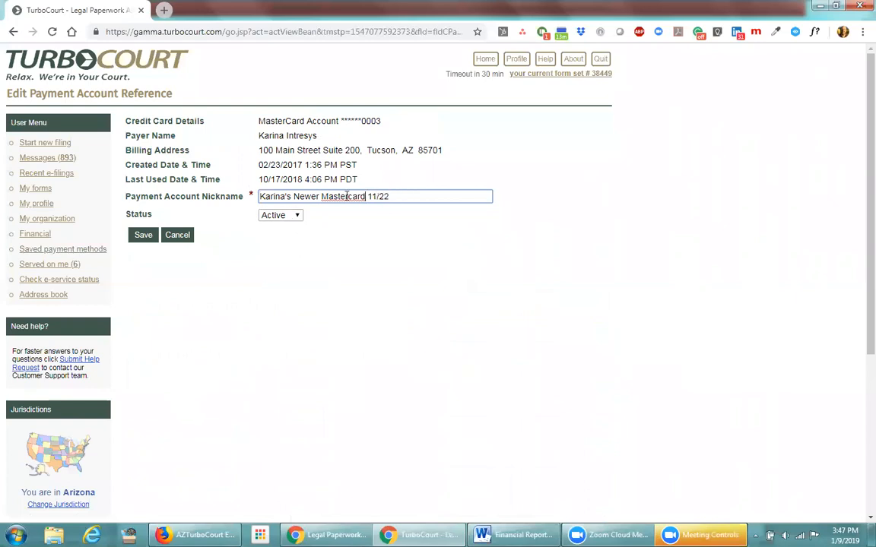
drag(390, 196, 368, 196)
click(388, 236)
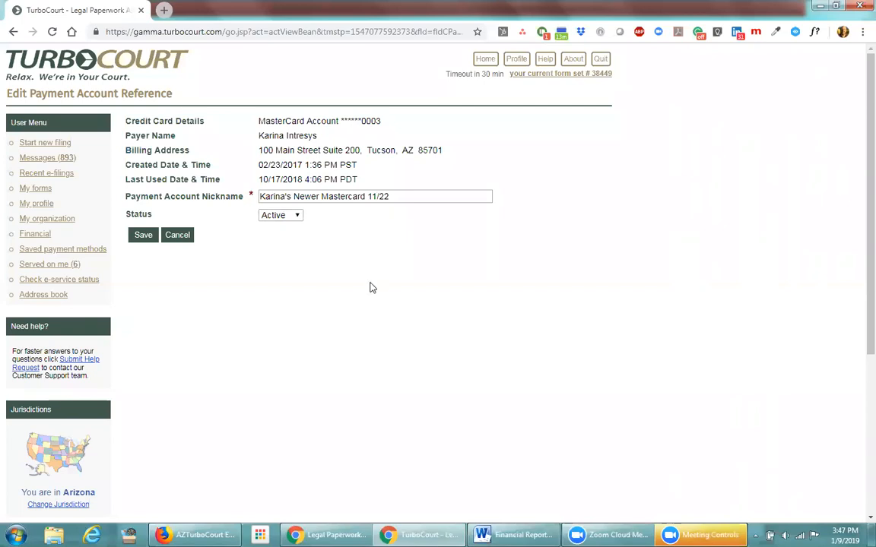
click(395, 195)
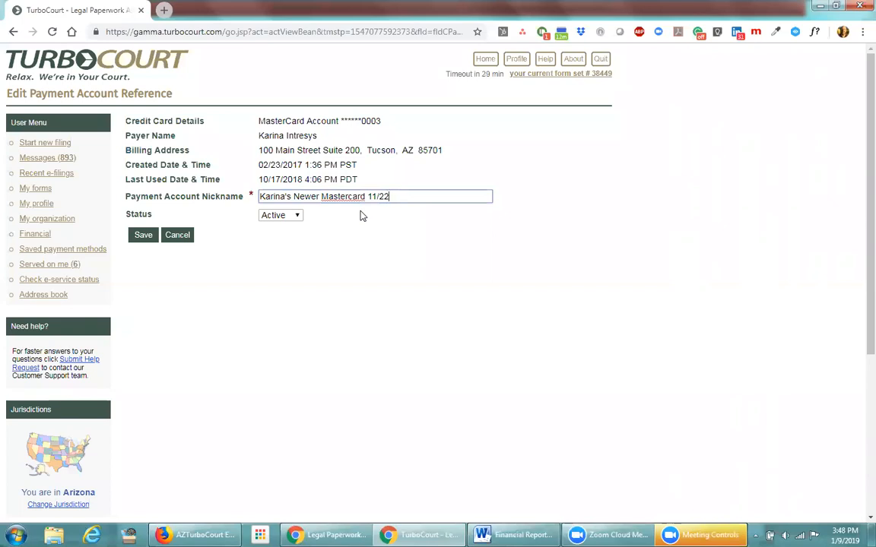
double_click(365, 196)
text(MC)
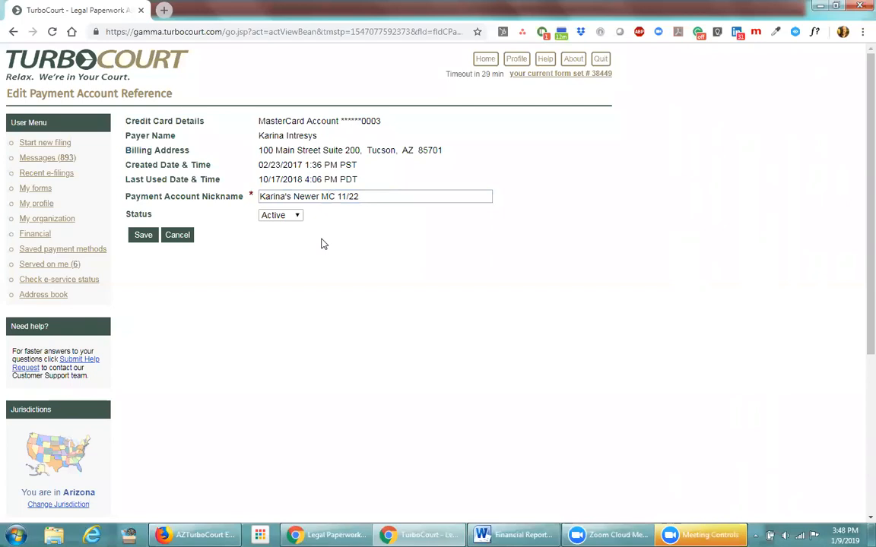
drag(360, 196, 342, 195)
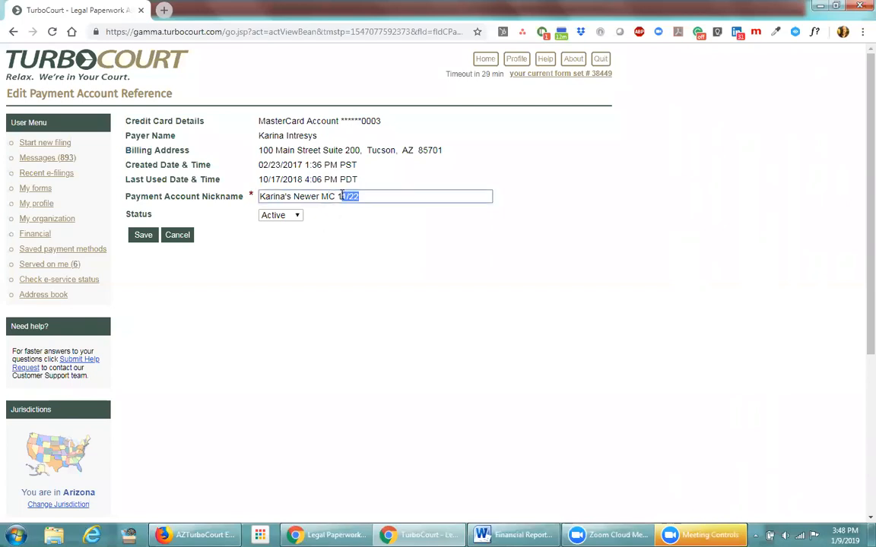
click(349, 231)
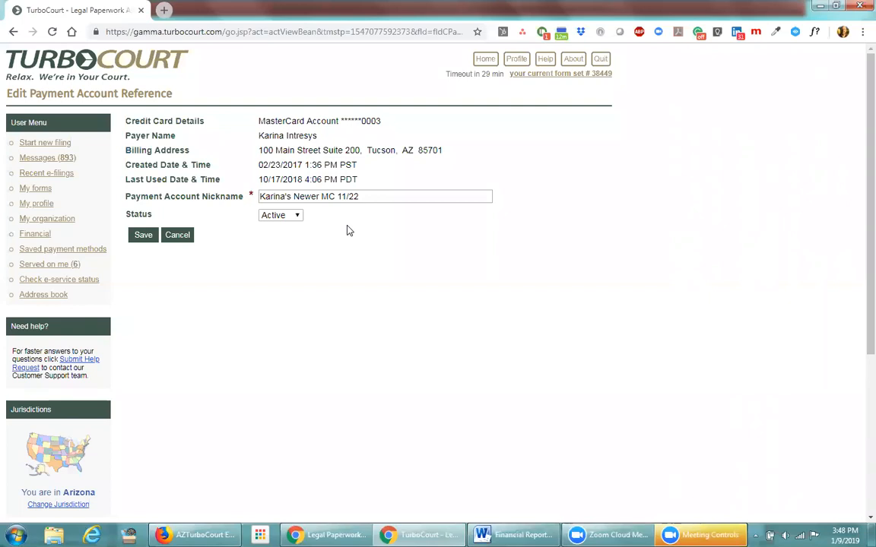
Set the account status to Inactive and save the change
click(298, 217)
click(299, 217)
click(298, 218)
click(289, 249)
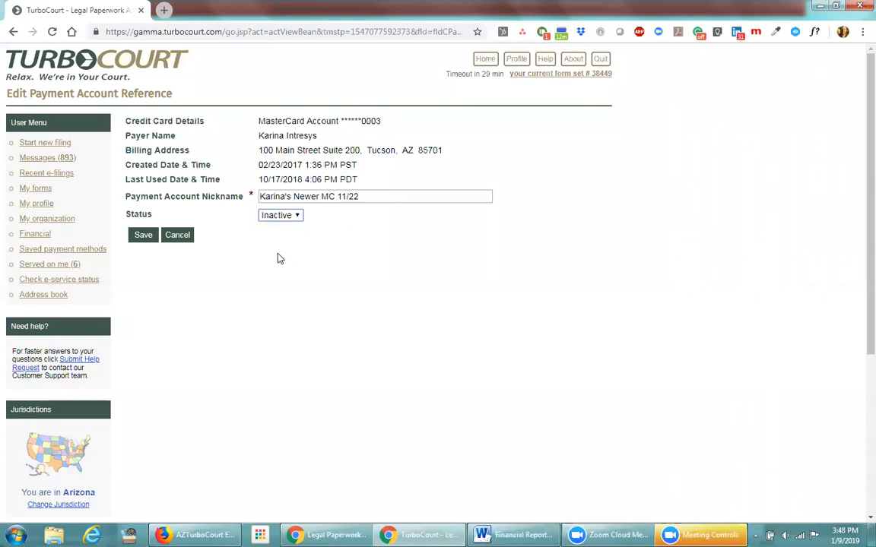
click(146, 237)
Filter the saved payment methods list to show Inactive accounts
scroll(219, 330, down, 3)
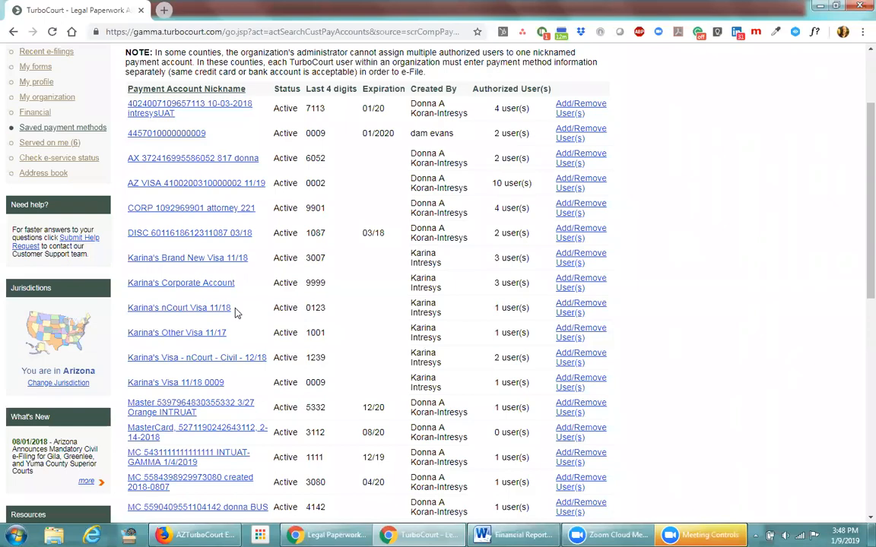
scroll(236, 312, up, 3)
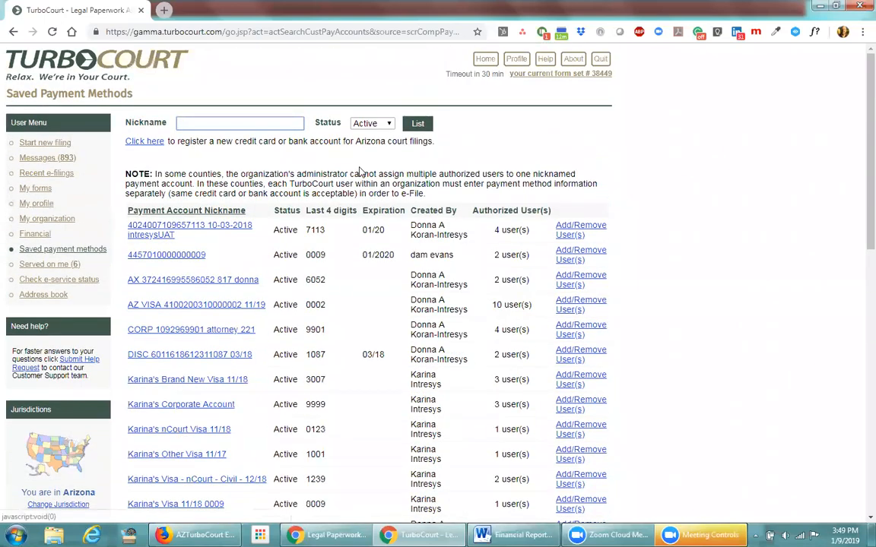
click(386, 124)
click(382, 166)
click(414, 126)
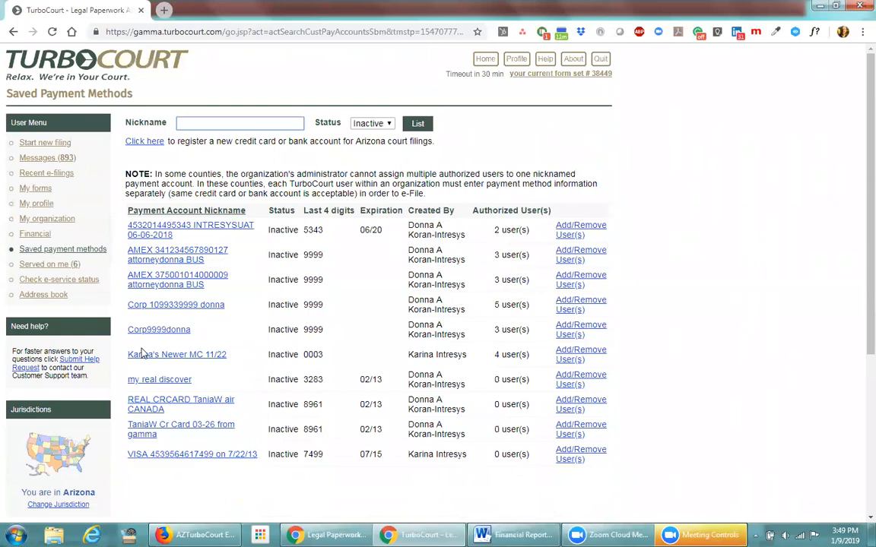
Set the Newer MC 11/22 account status to Active and save it
click(207, 355)
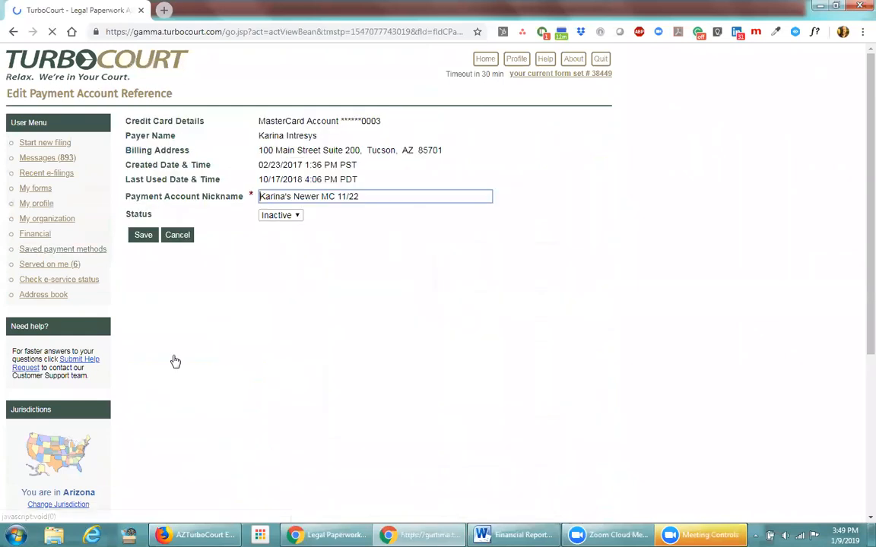
click(280, 215)
click(267, 227)
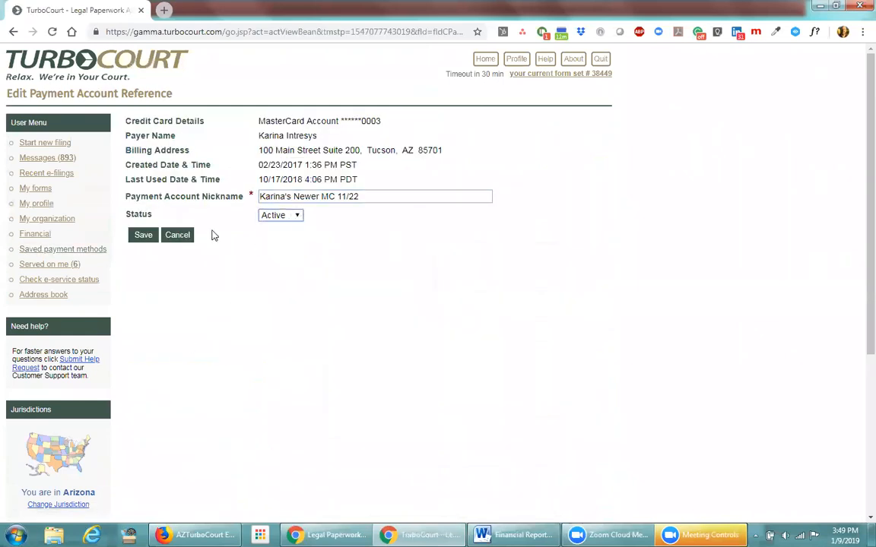
click(144, 238)
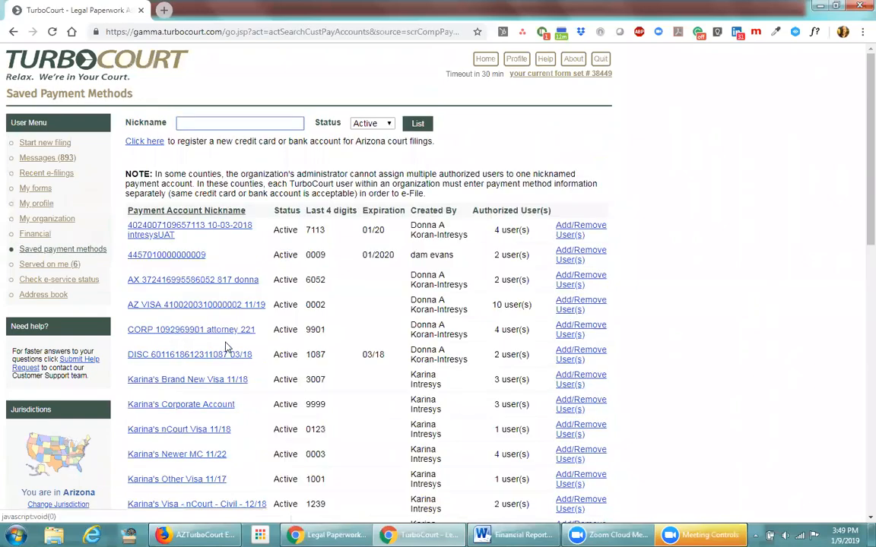
scroll(226, 389, down, 1)
scroll(226, 389, down, 3)
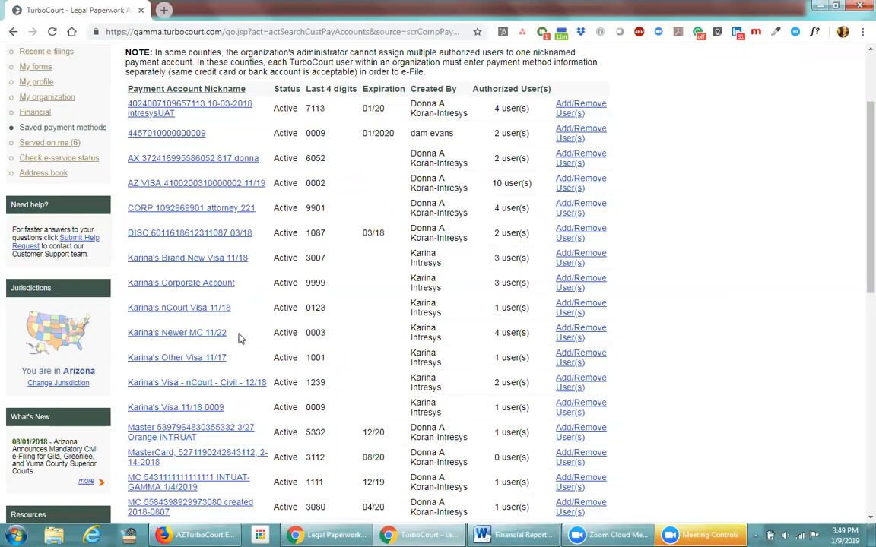
click(179, 308)
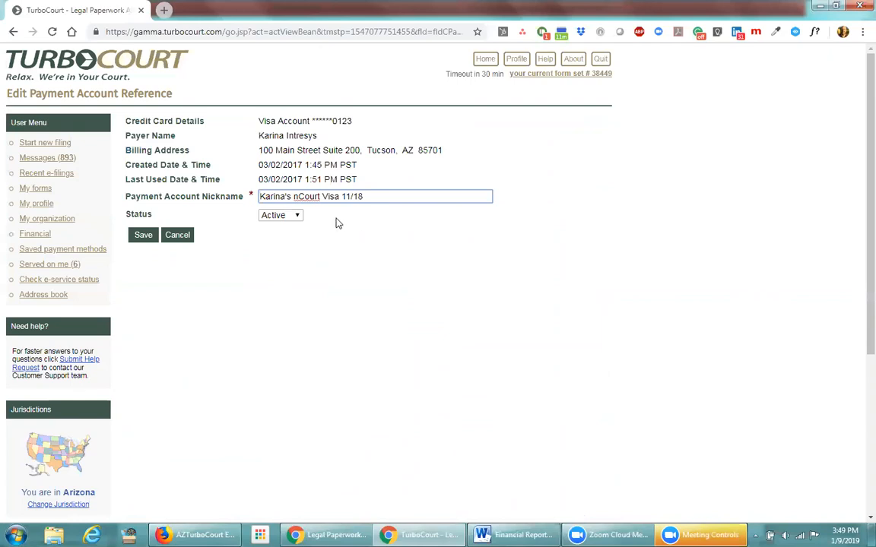
click(297, 215)
click(290, 236)
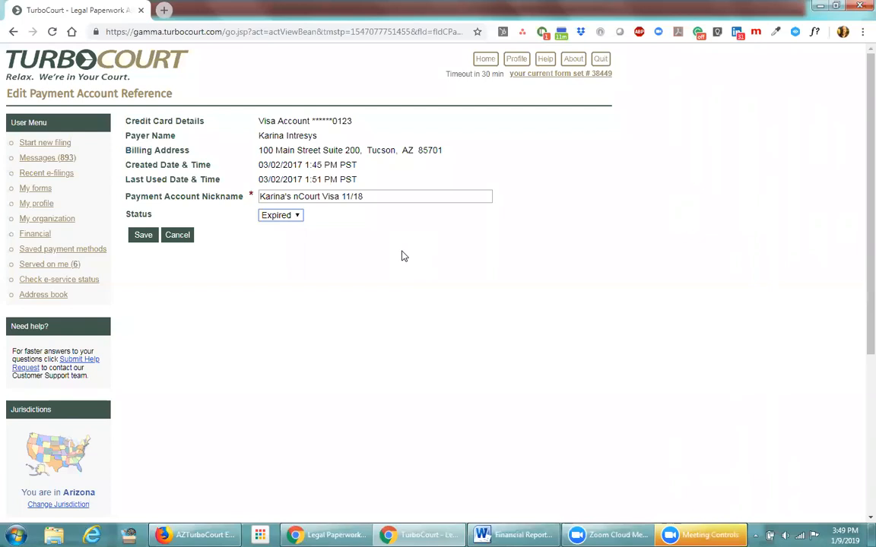
click(374, 197)
key(BackSpace)
text(24)
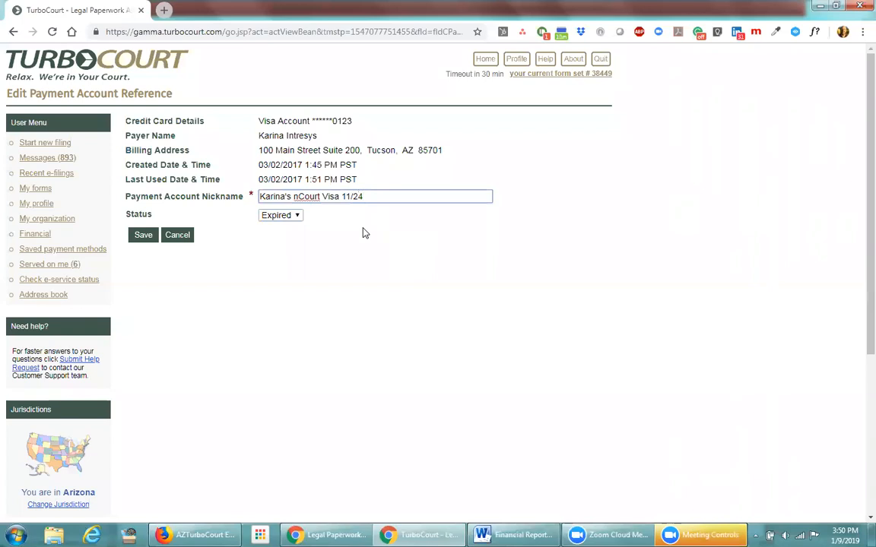
key(BackSpace)
key(BackSpace)
text(18)
click(297, 217)
click(183, 236)
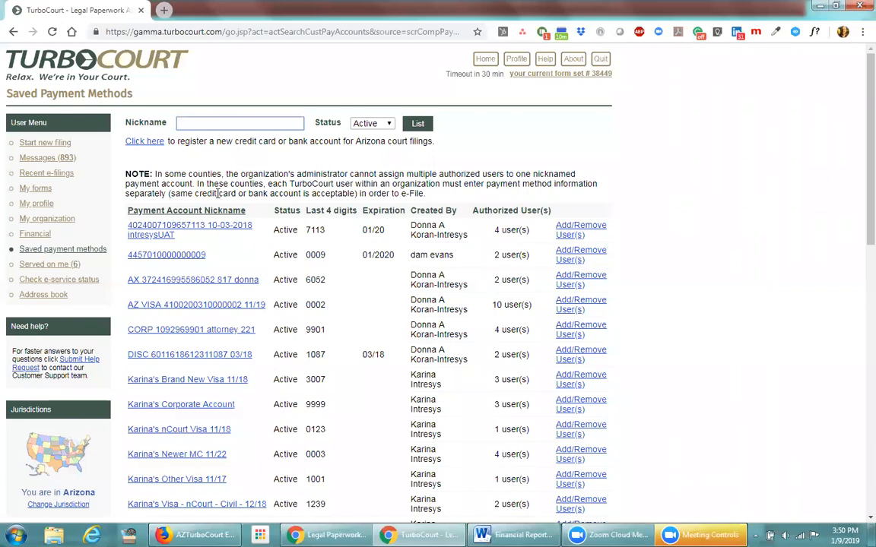
click(152, 146)
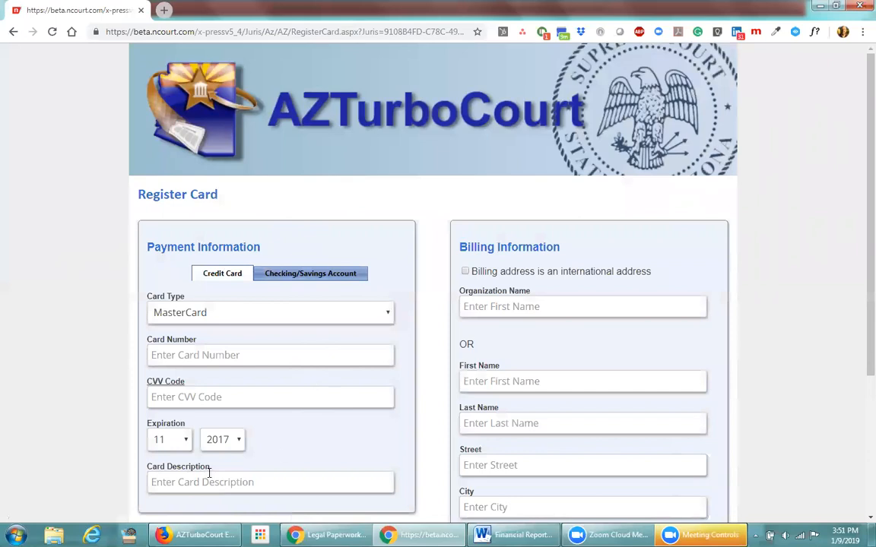
click(178, 482)
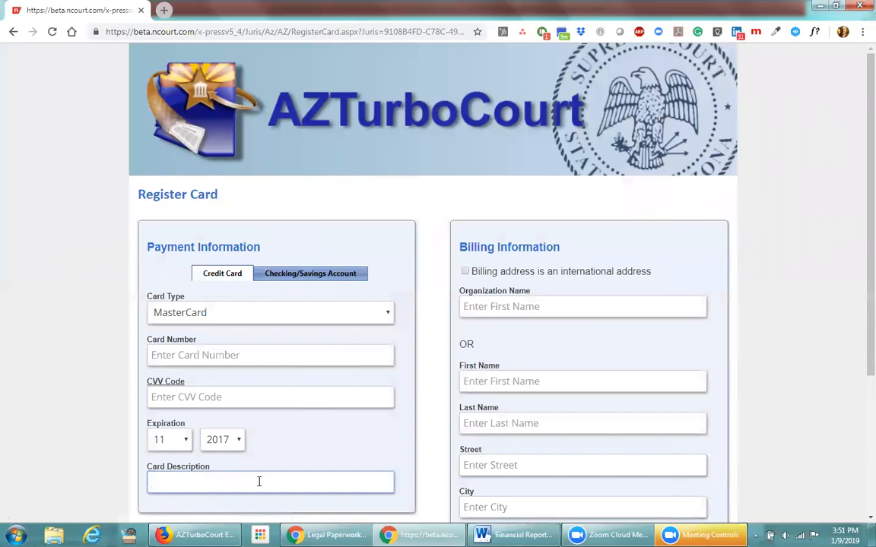
scroll(296, 460, down, 3)
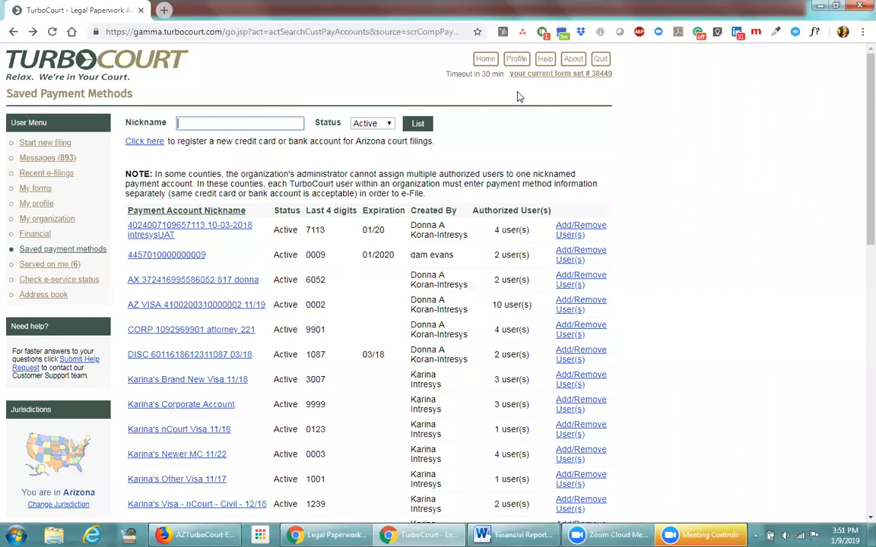
Go to the TurboCourt home page, then open the Help FAQ page
click(485, 59)
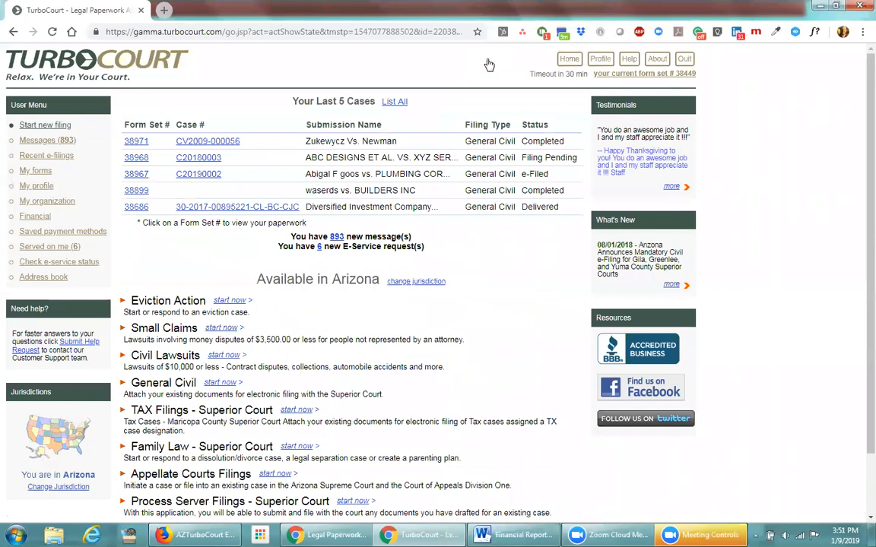
click(630, 60)
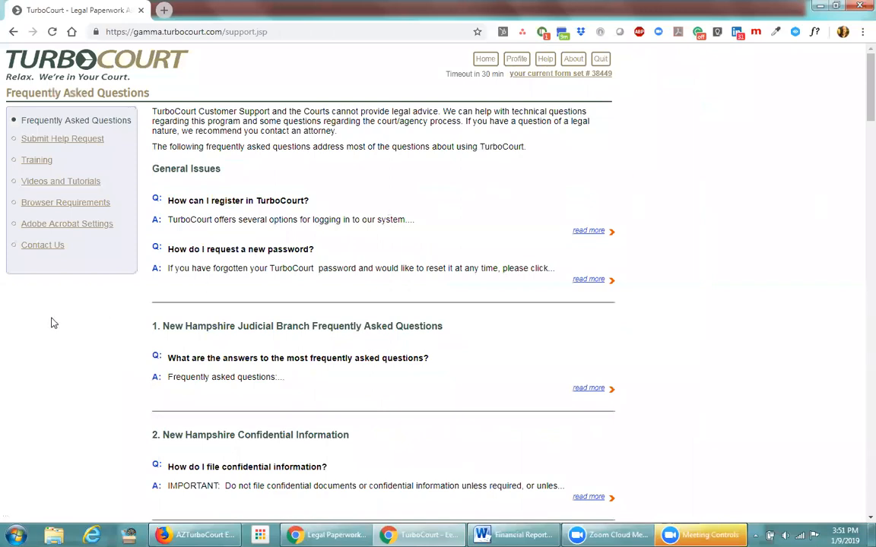
Open Contact Us and review the Arizona courts support heading and phone details
click(34, 247)
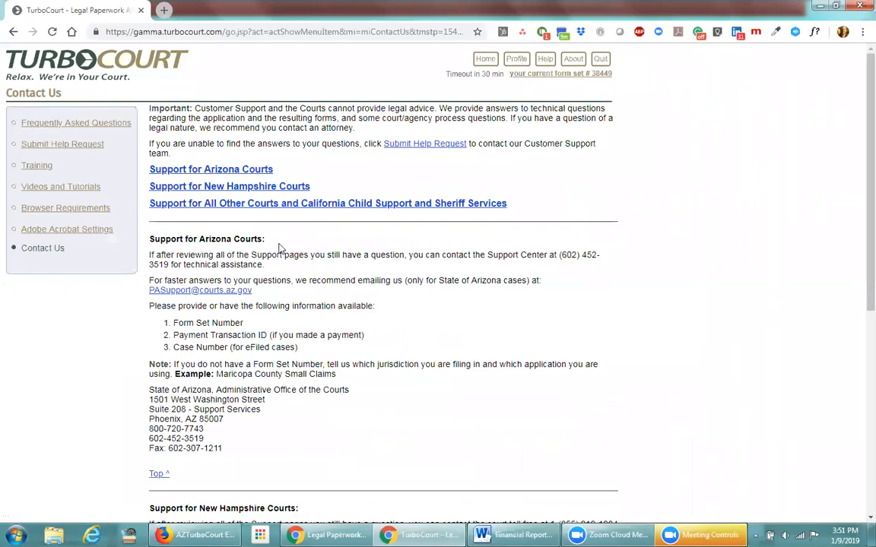
drag(279, 239, 148, 242)
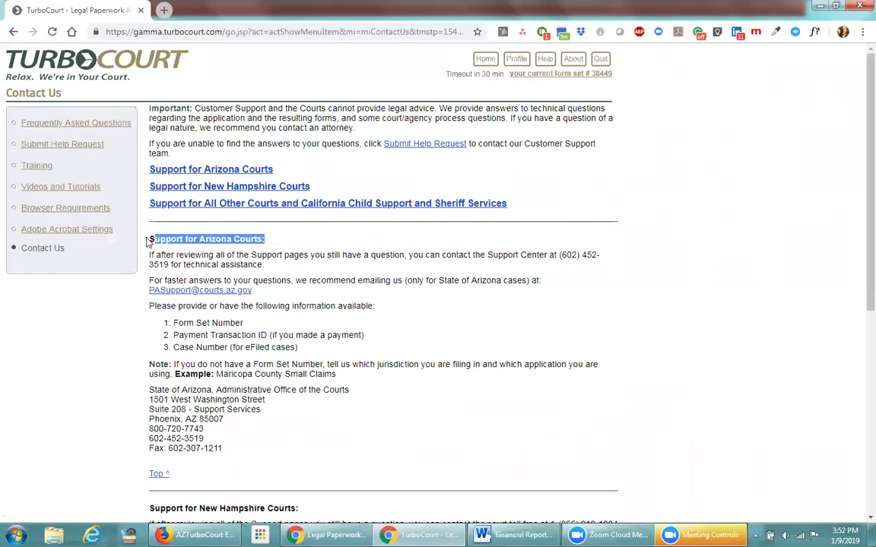
click(293, 244)
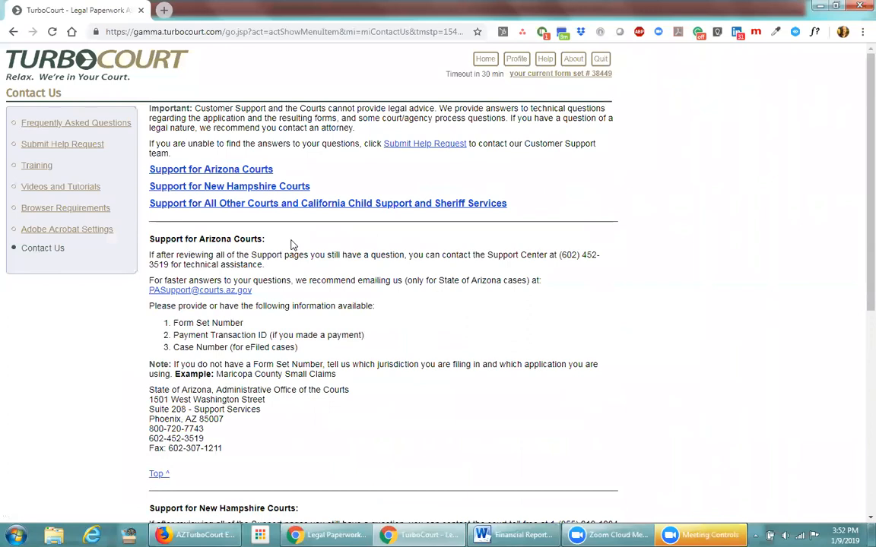
drag(486, 255, 299, 271)
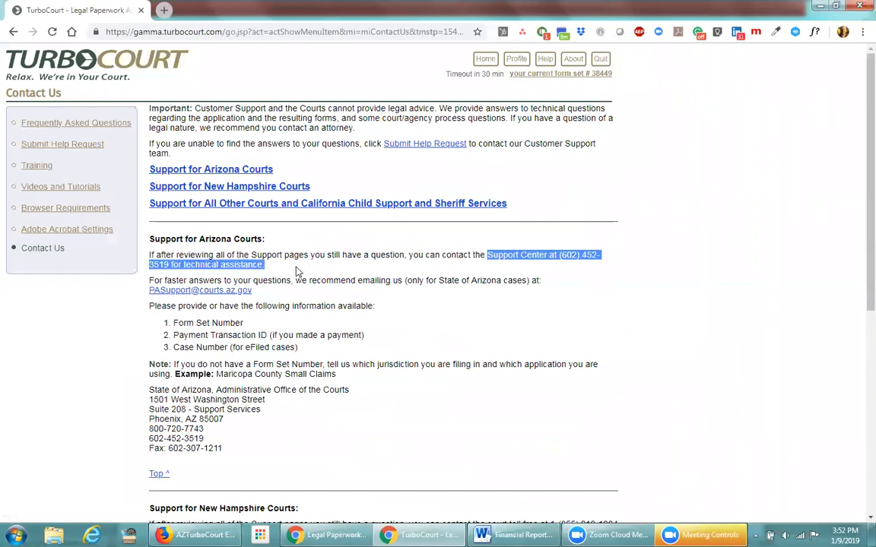
click(585, 275)
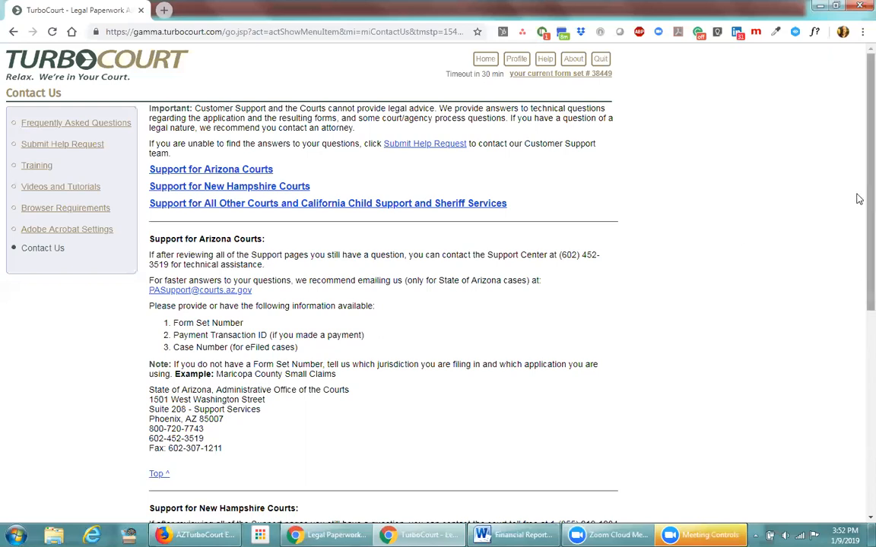
Review the customer service e-mail address further down, then return to the home page
scroll(859, 364, down, 1)
scroll(859, 364, down, 4)
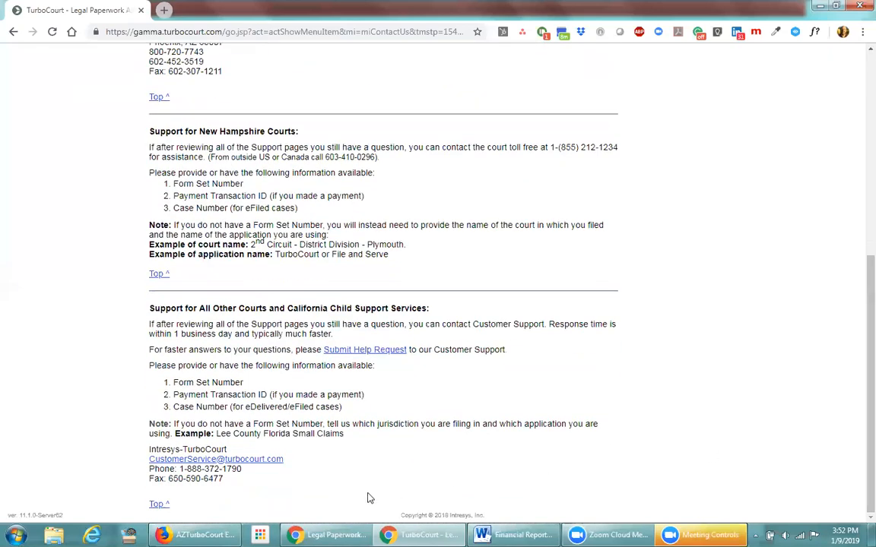
drag(295, 465, 137, 465)
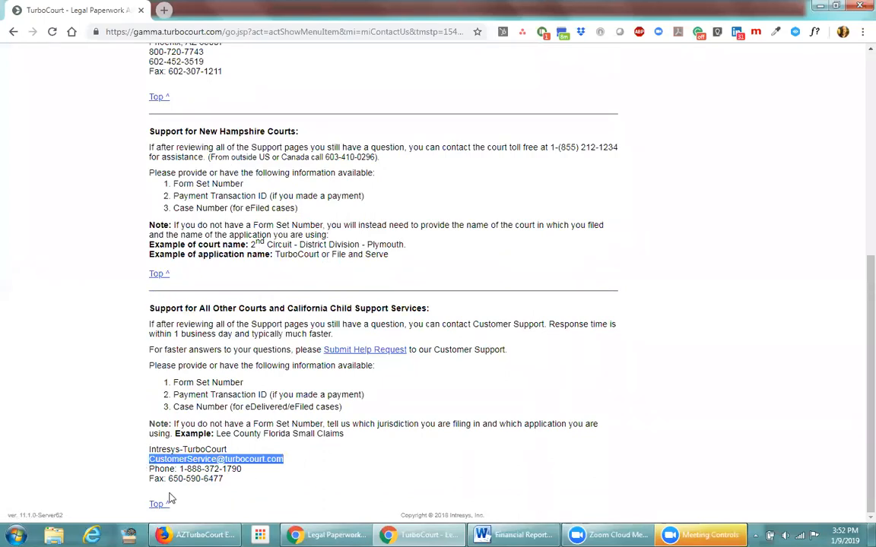
click(268, 479)
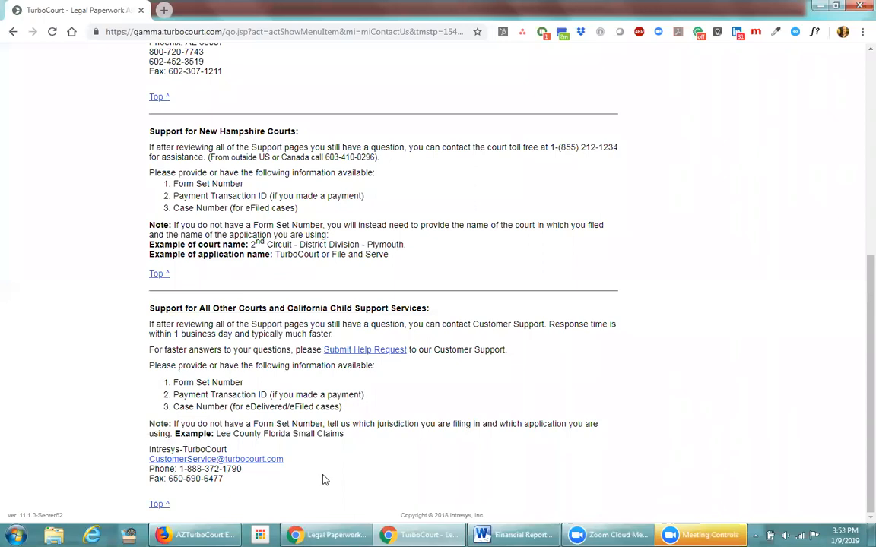
scroll(858, 376, up, 1)
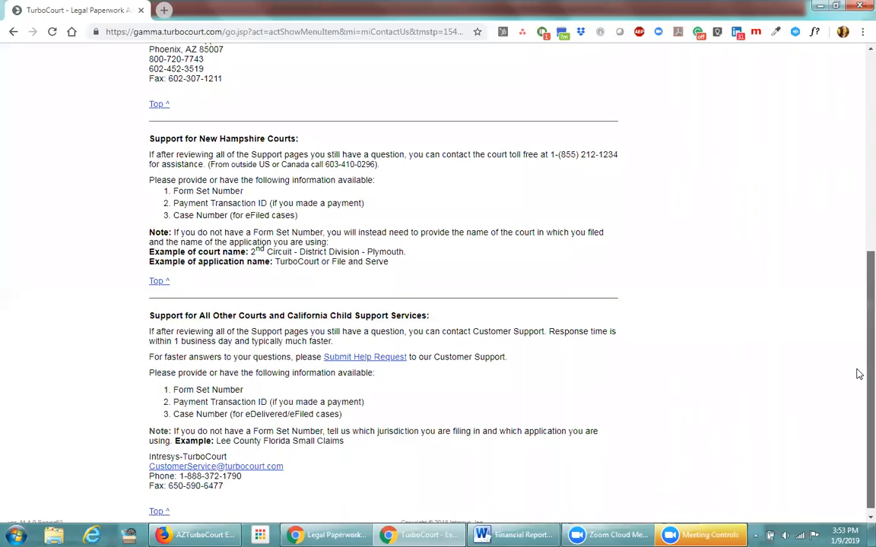
scroll(856, 332, up, 5)
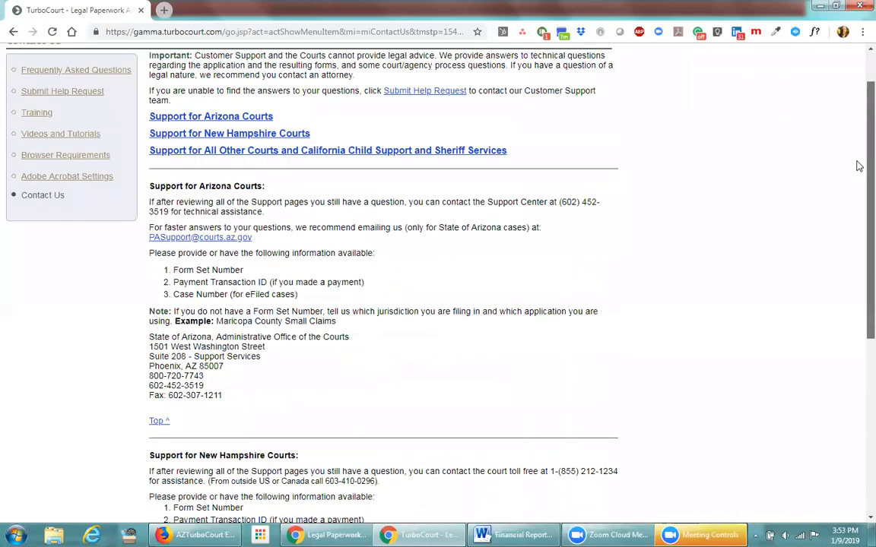
click(485, 59)
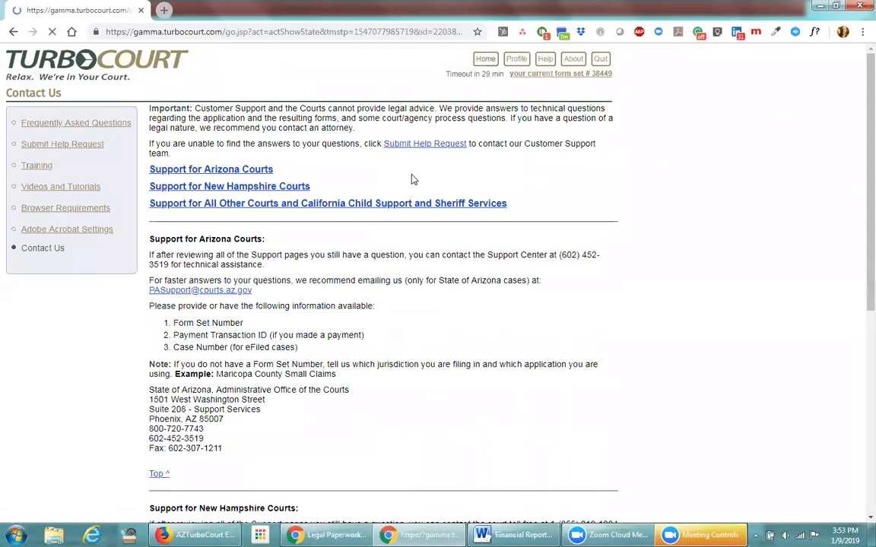